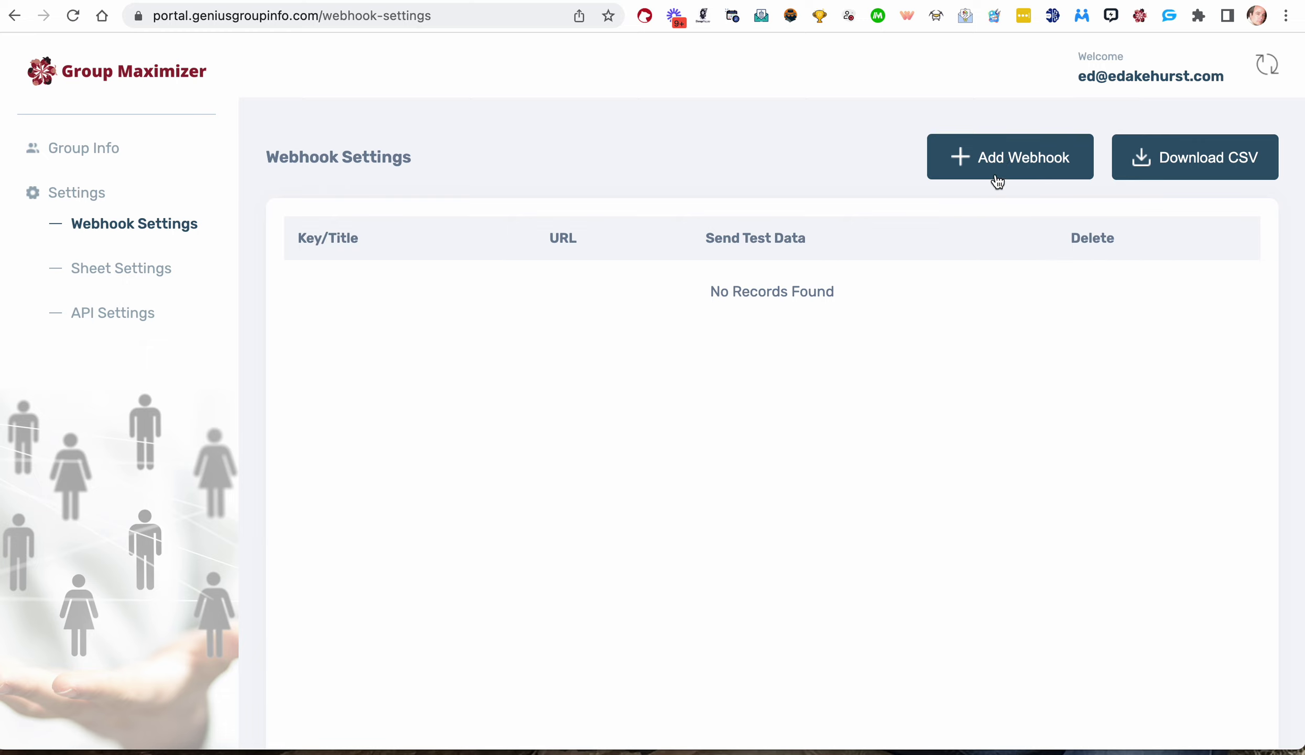
- Check the webhook settings in the Group Maximizer extension popup
click(1140, 15)
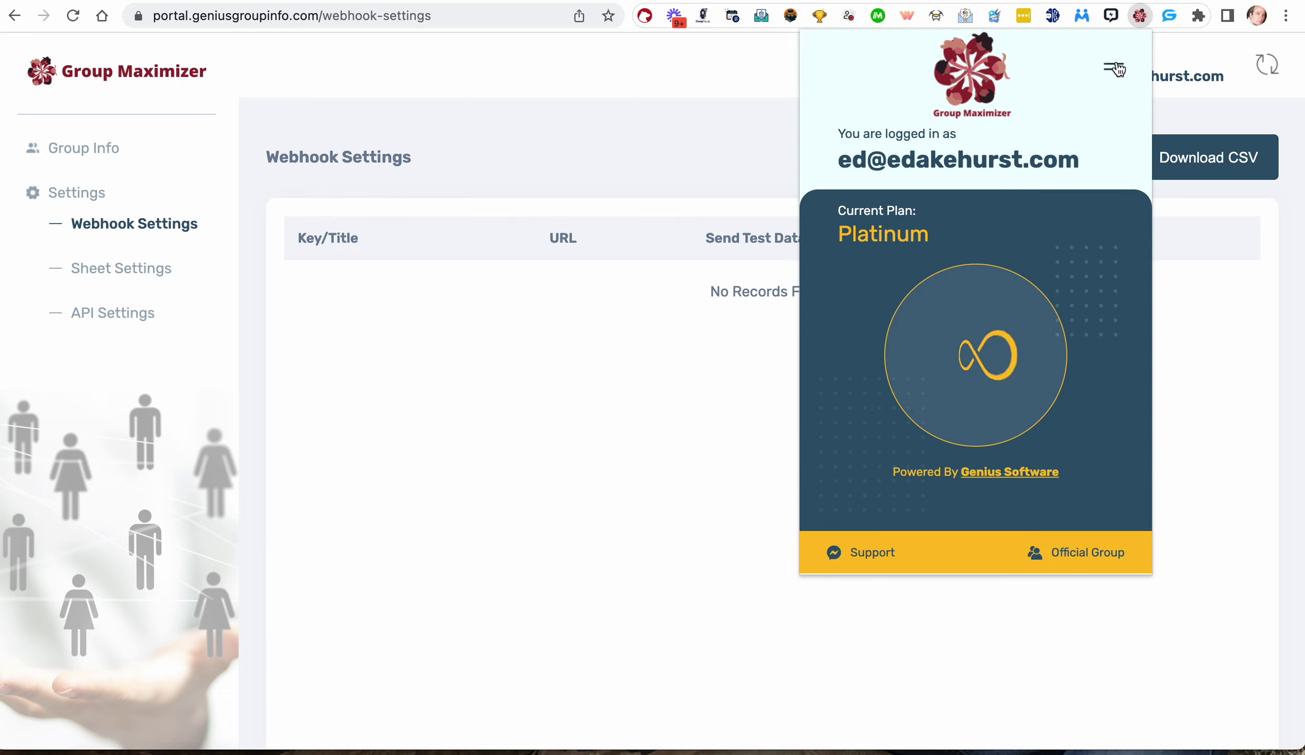
click(1118, 67)
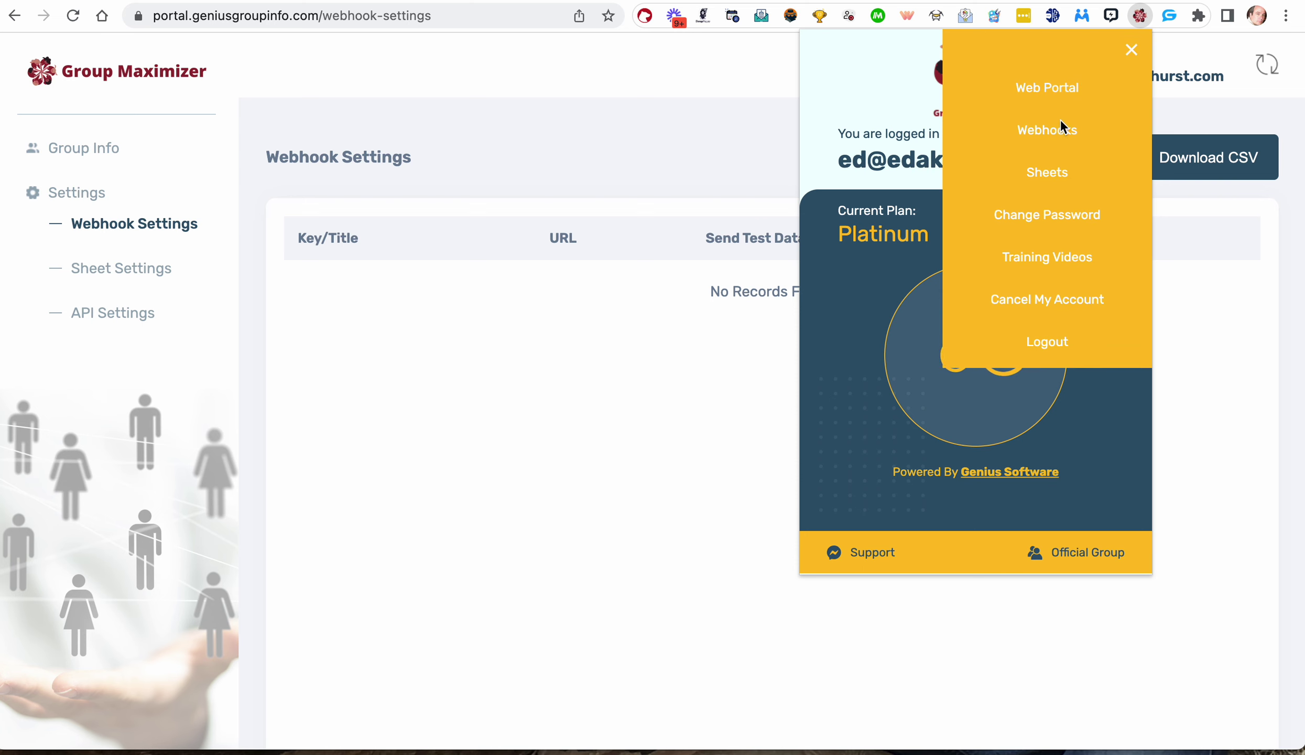
click(1061, 132)
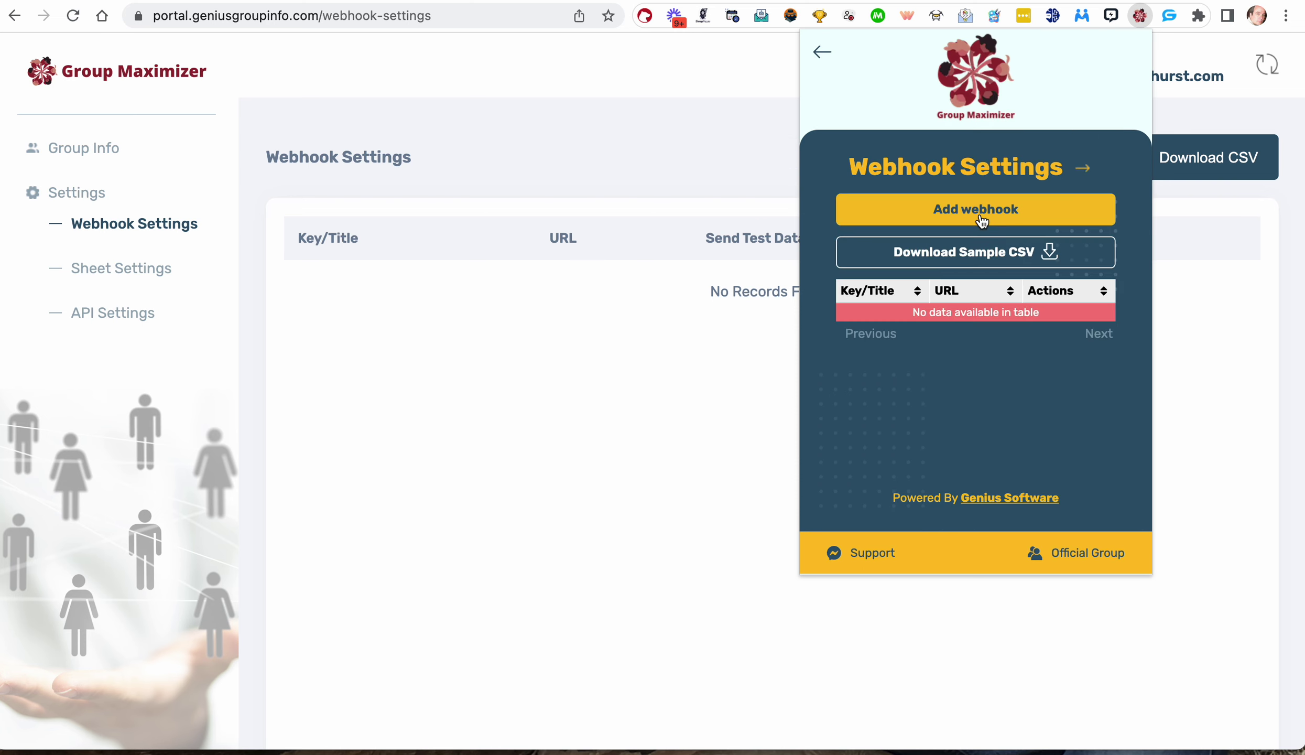
click(1196, 303)
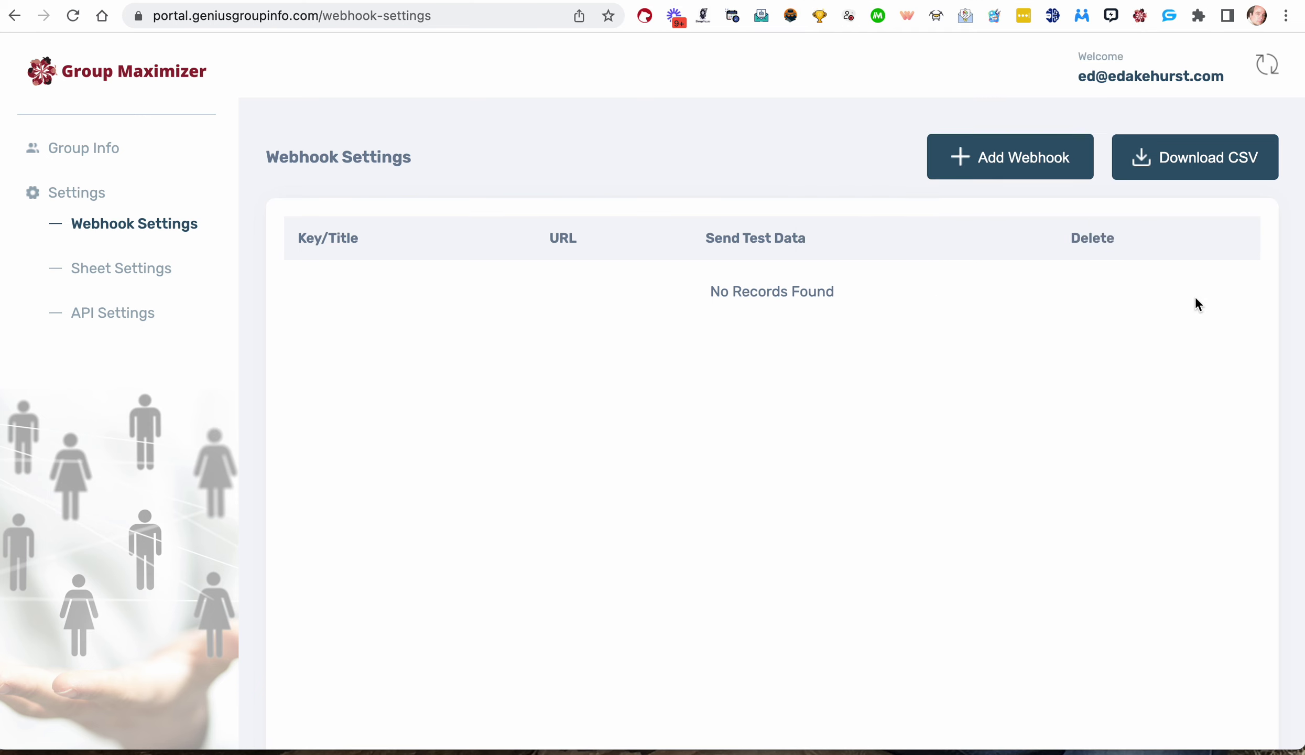
- Add a new Group Maximizer webhook titled 'Group Maximizer FB Approvals'
click(1032, 167)
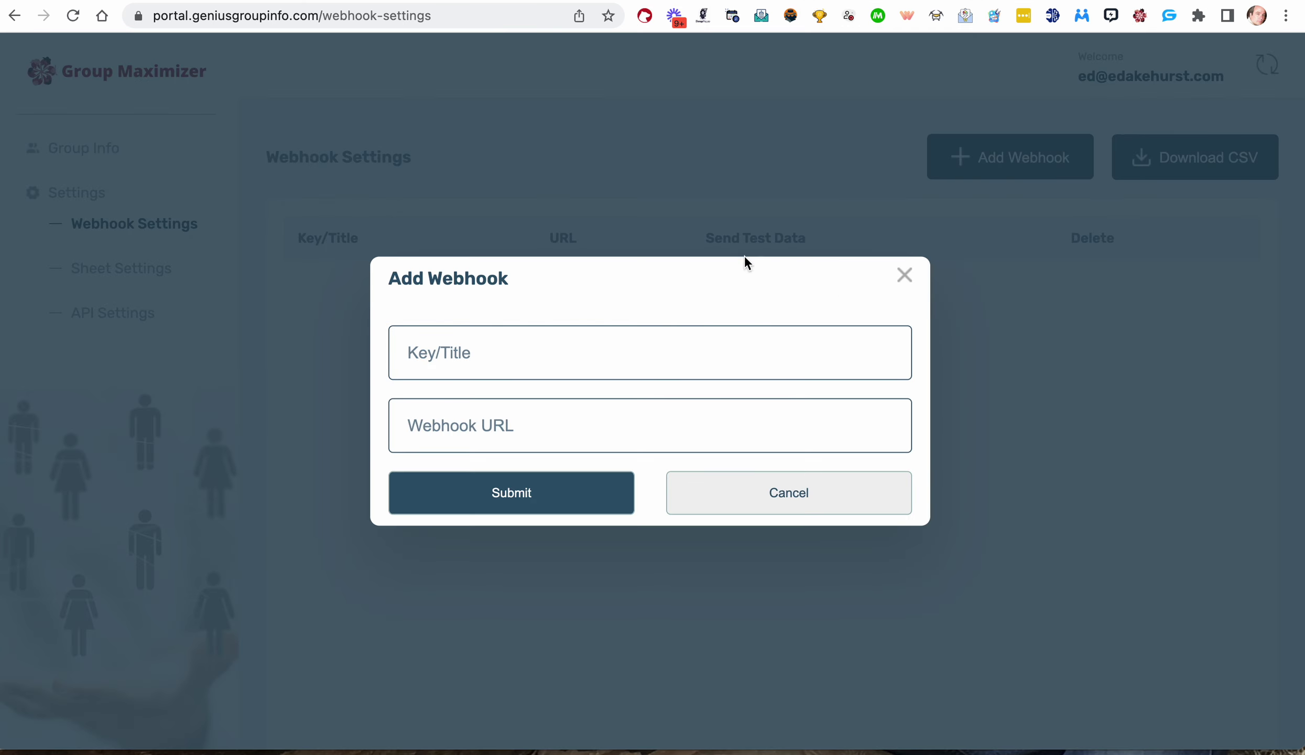
click(531, 350)
text(Group Maximize)
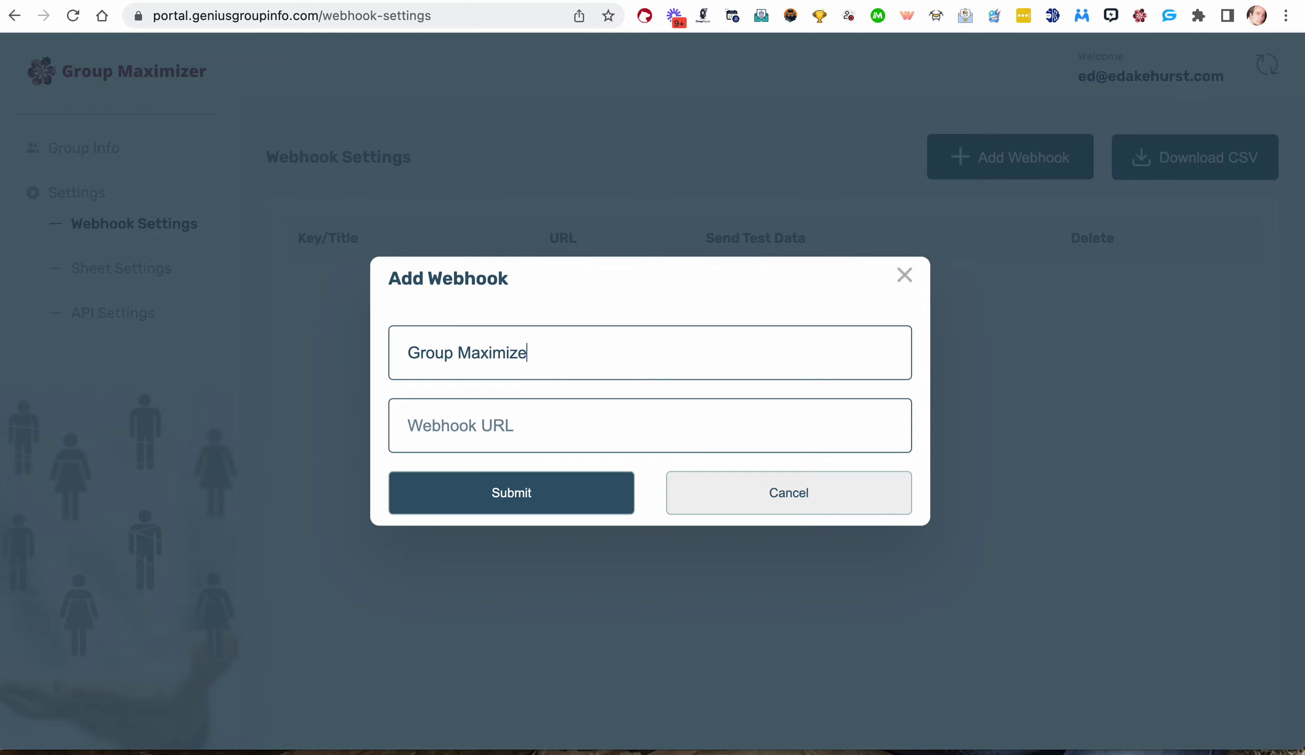
text(r FB Group Approvals)
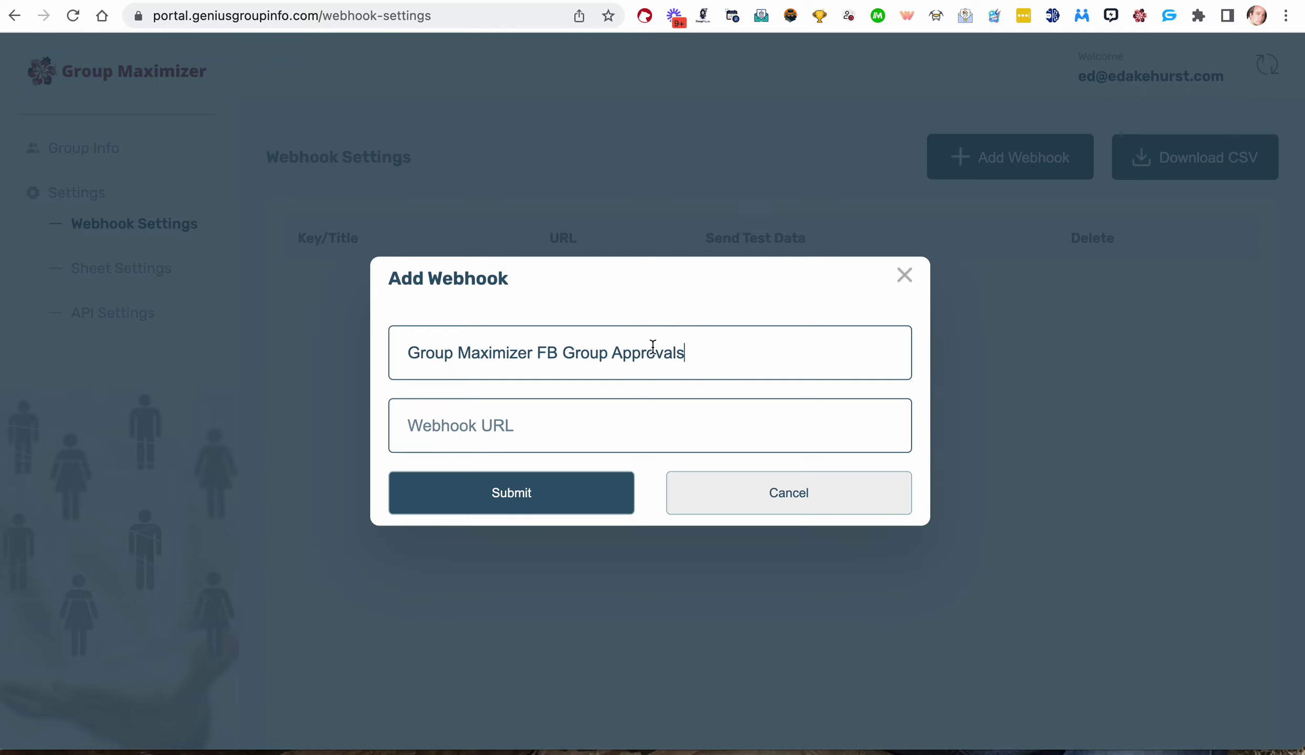
drag(600, 349, 538, 354)
key(BackSpace)
key(BackSpace)
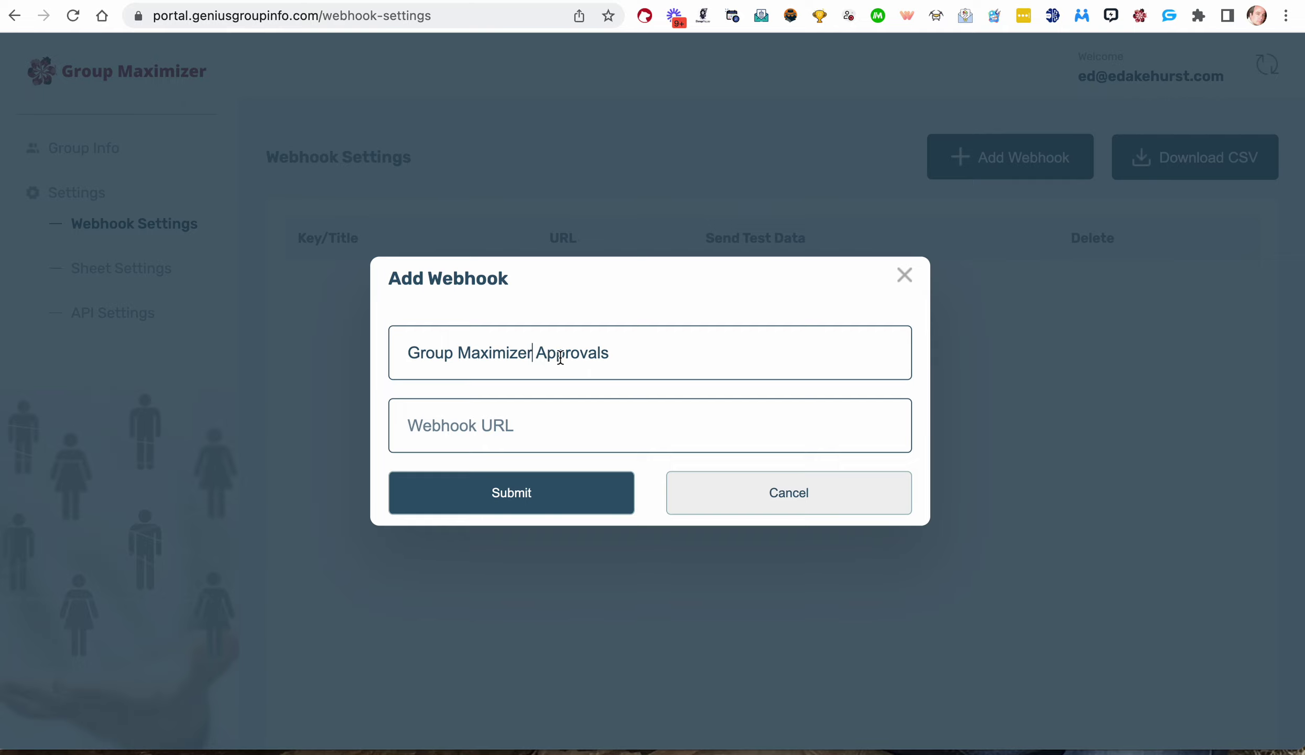
text(FB)
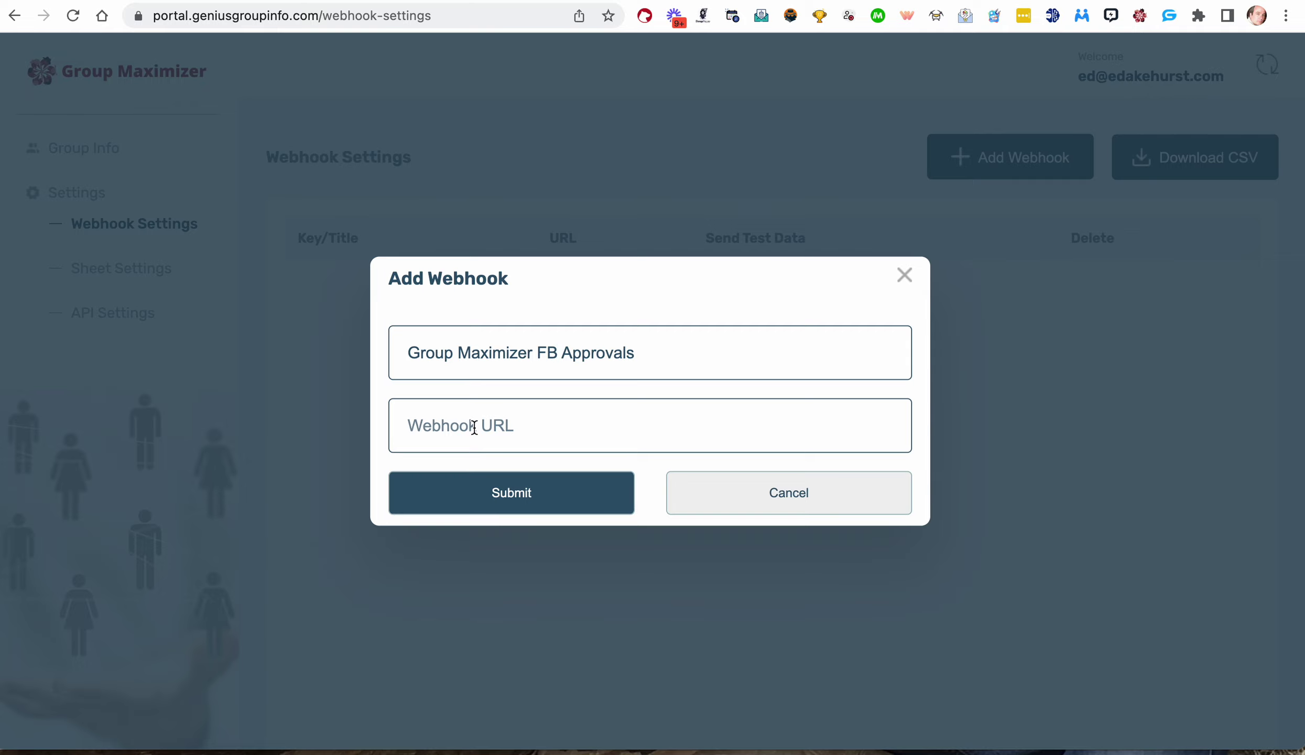
click(474, 427)
- Make Webhooks by Zapier's Catch Hook event the new Zap's trigger
click(620, 1)
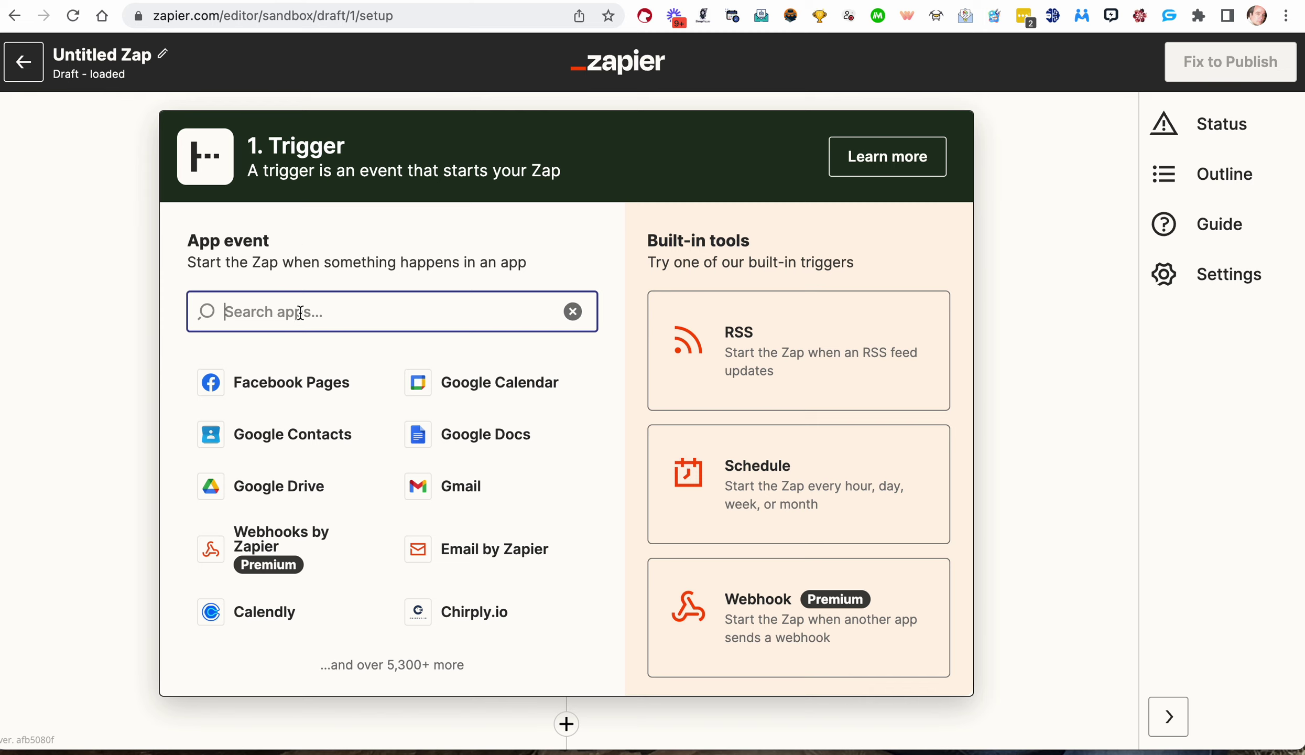
text(webhook)
click(306, 385)
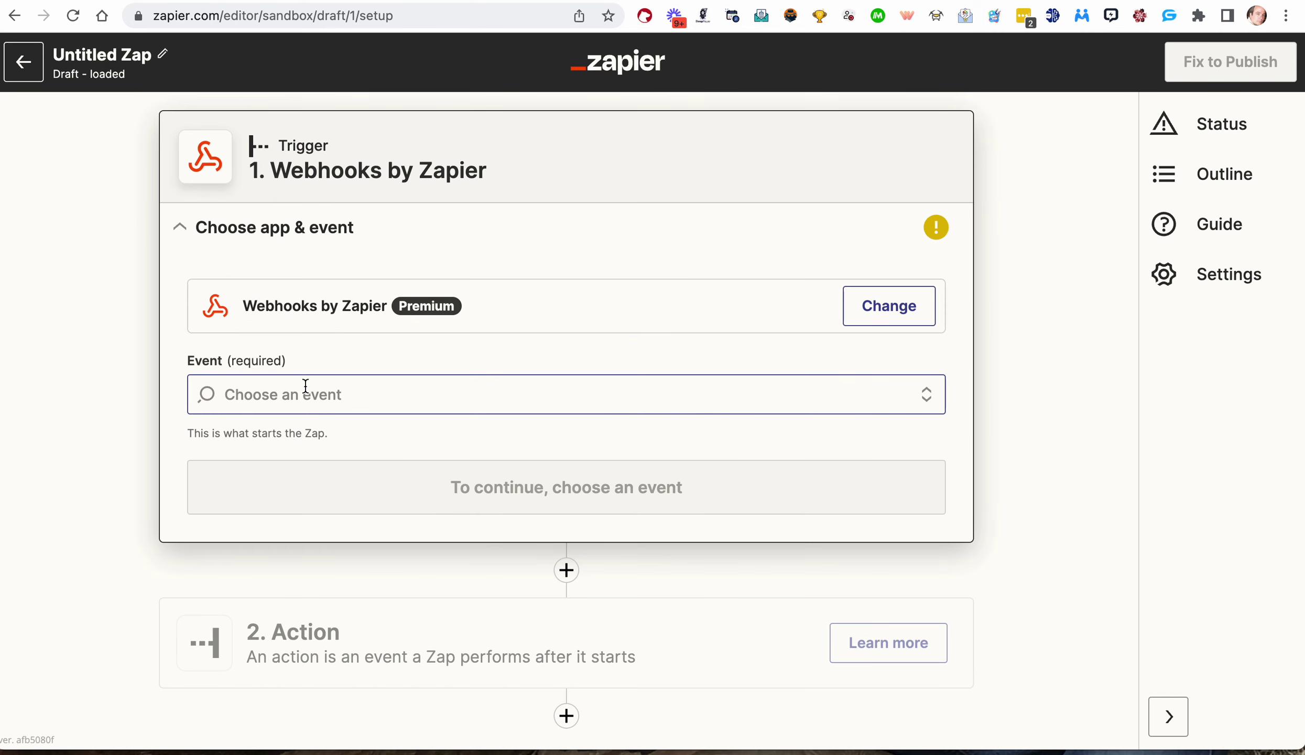
click(306, 388)
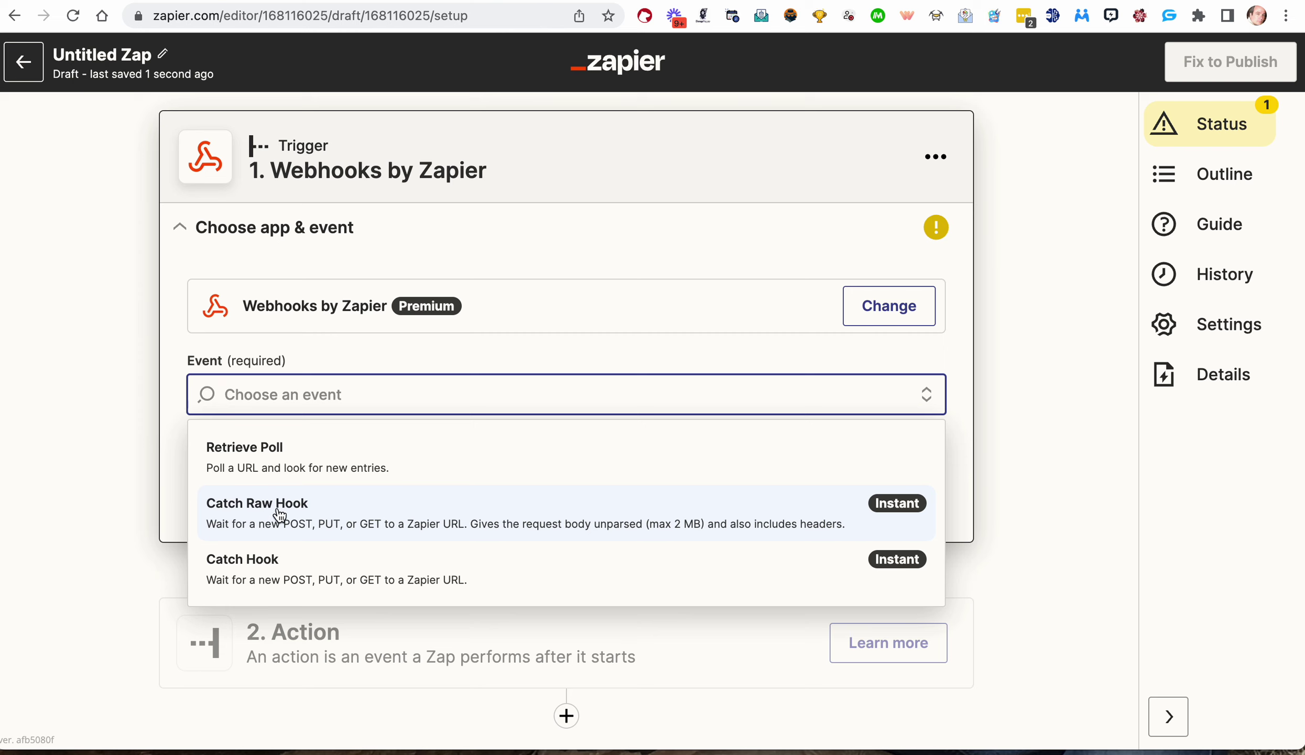
click(265, 575)
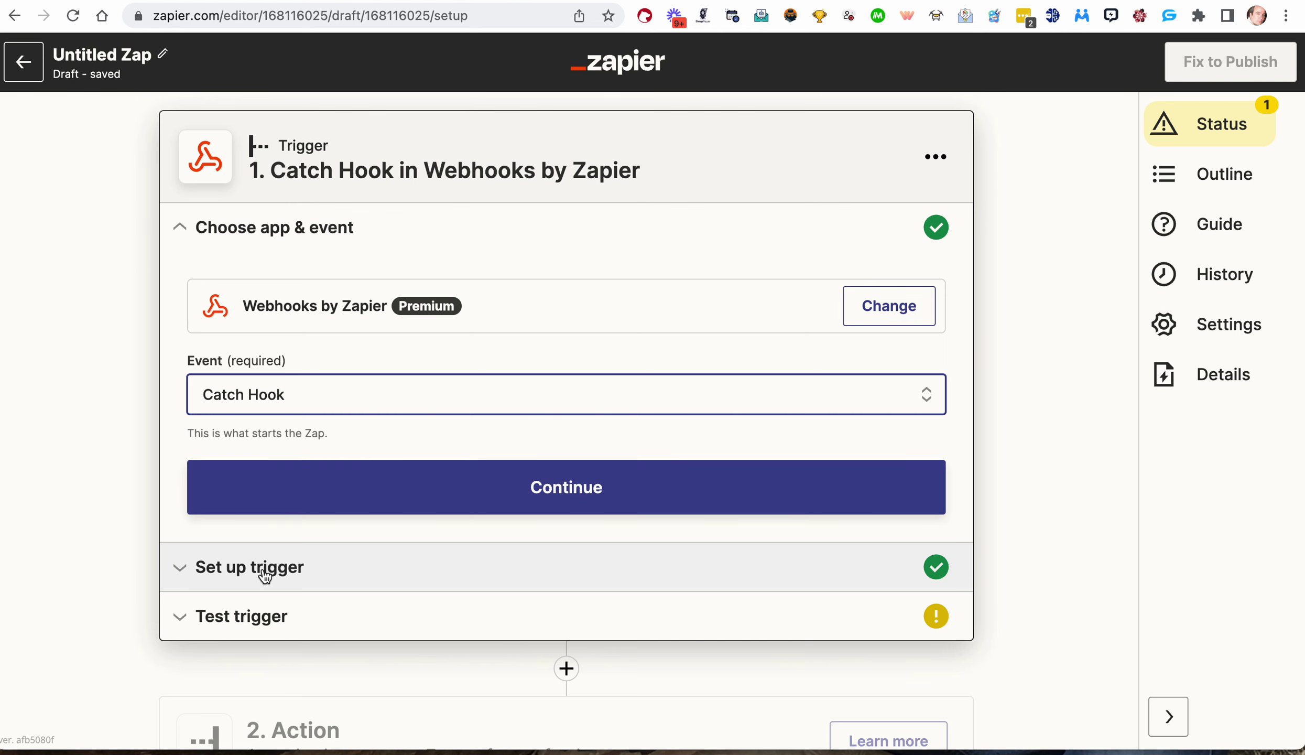
click(496, 491)
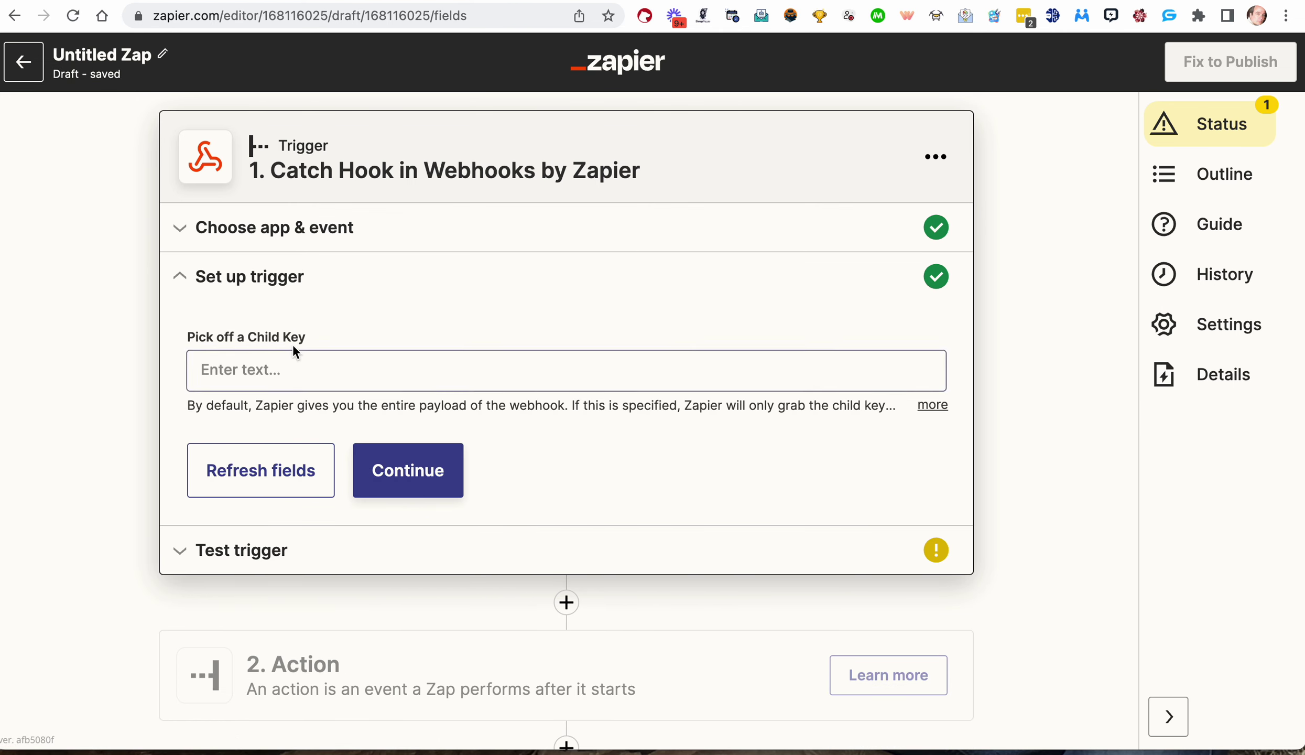
- Continue to the trigger test and copy the generated webhook URL
click(412, 471)
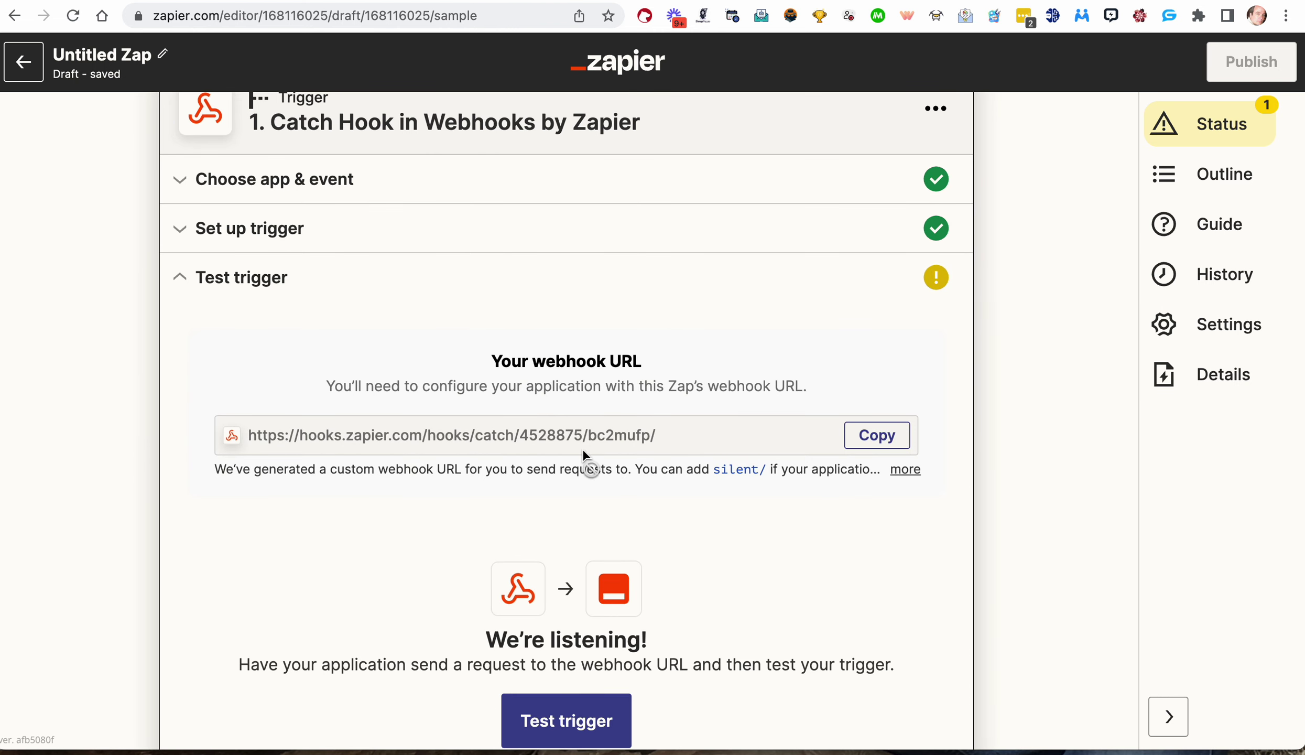
click(880, 436)
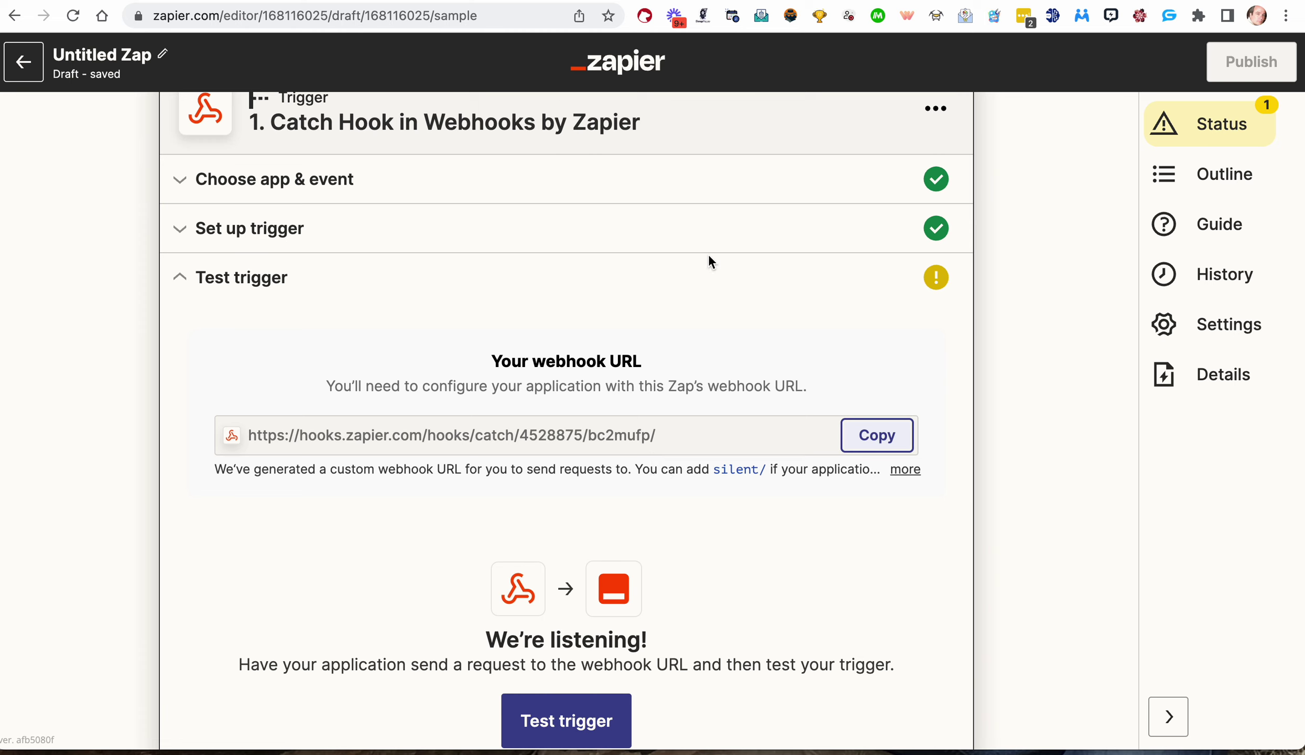
click(874, 436)
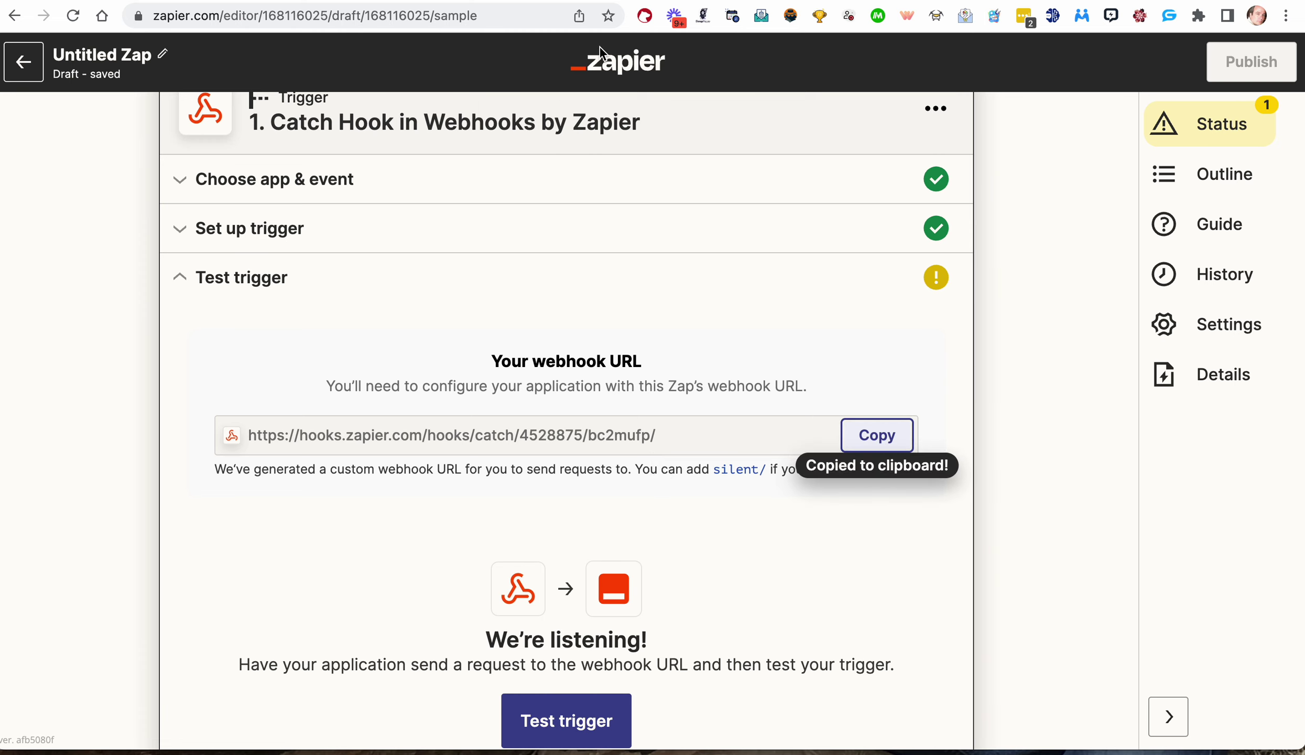
- Paste the Zapier hooks URL into Webhook URL and submit the webhook
click(404, 2)
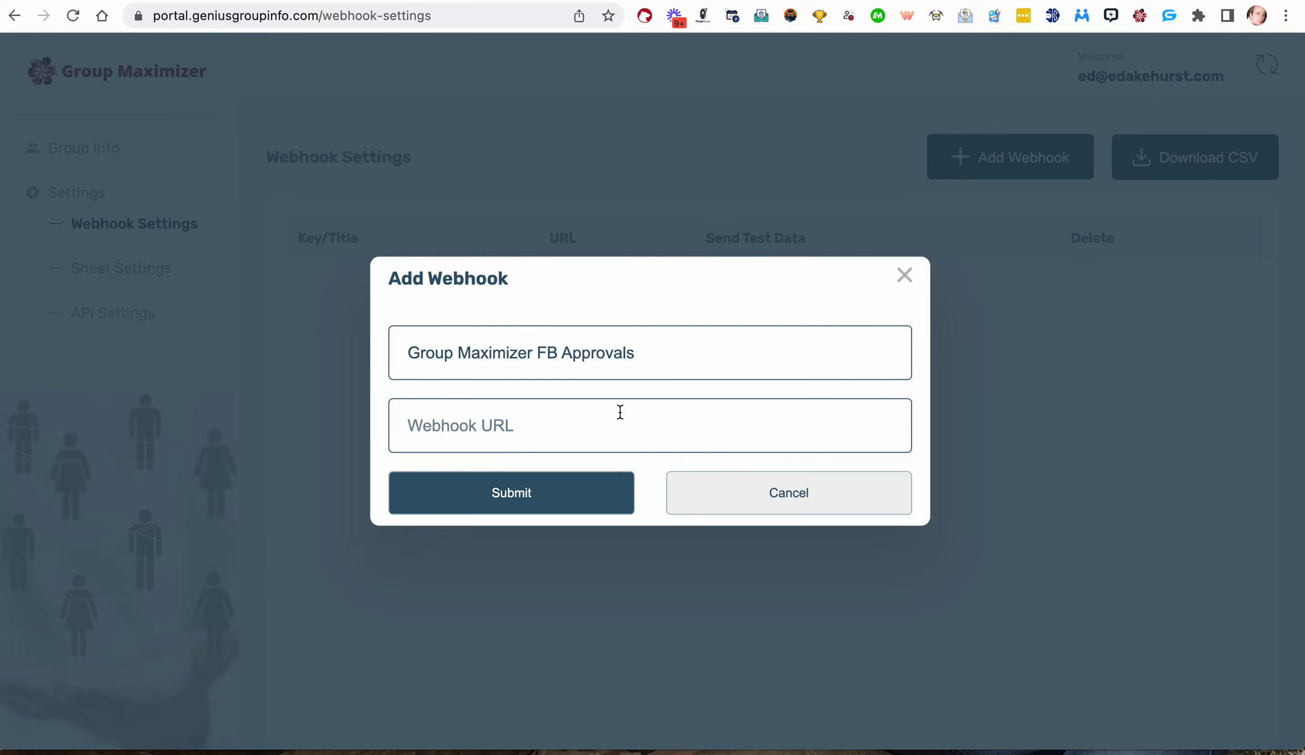
key(super+v)
click(526, 493)
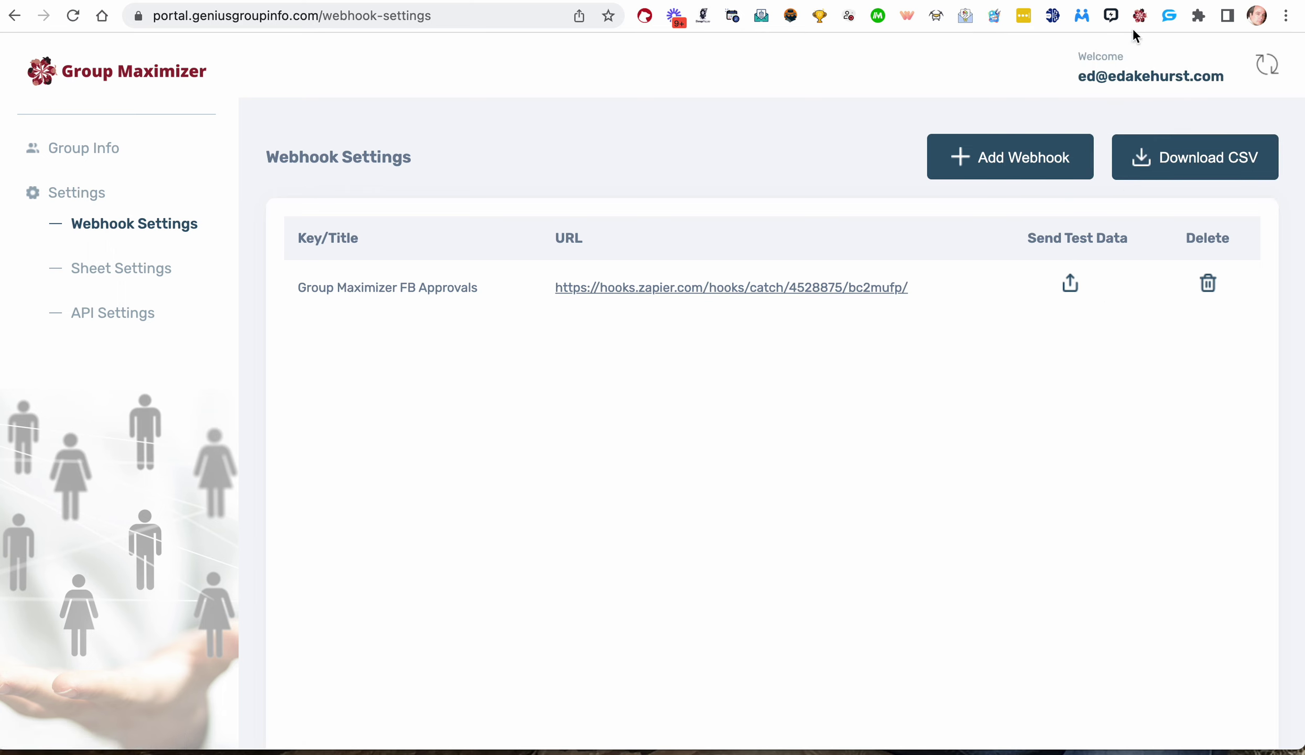
- Confirm Group Maximizer FB Approvals appears in the extension's webhook list
click(1139, 16)
click(1122, 66)
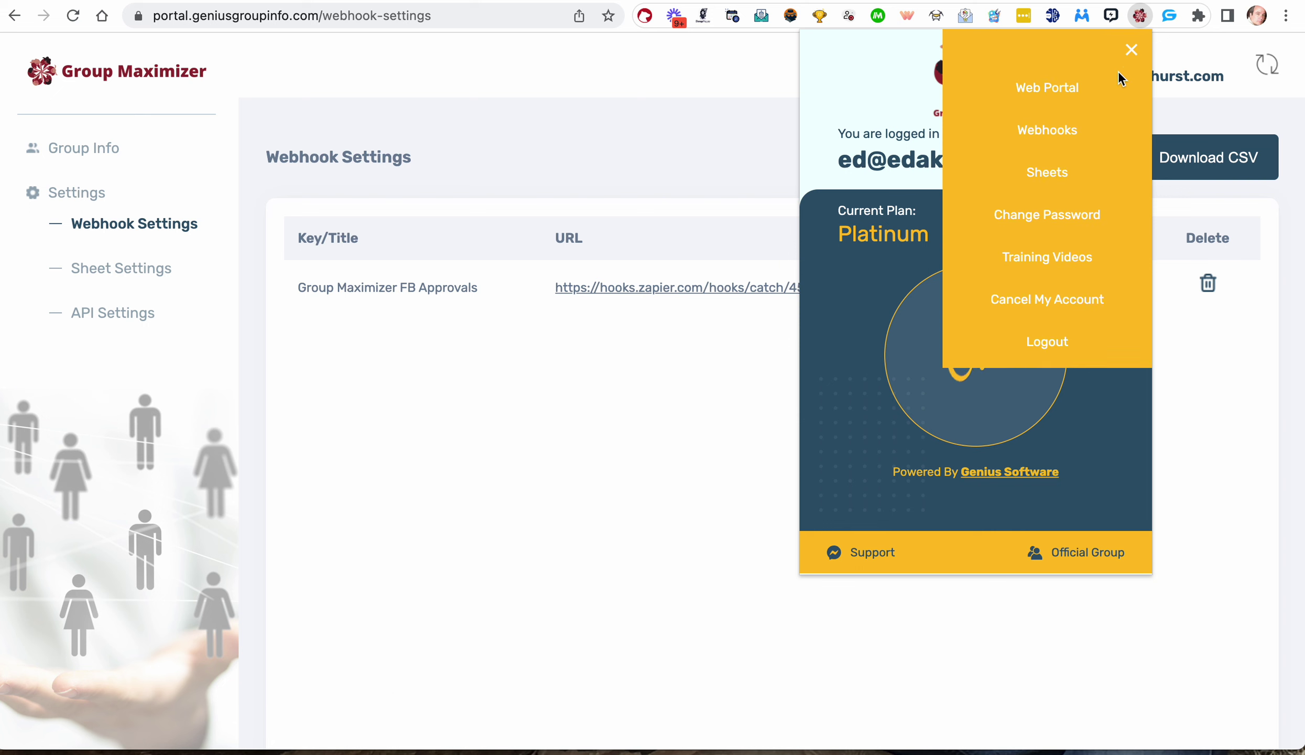
click(1073, 127)
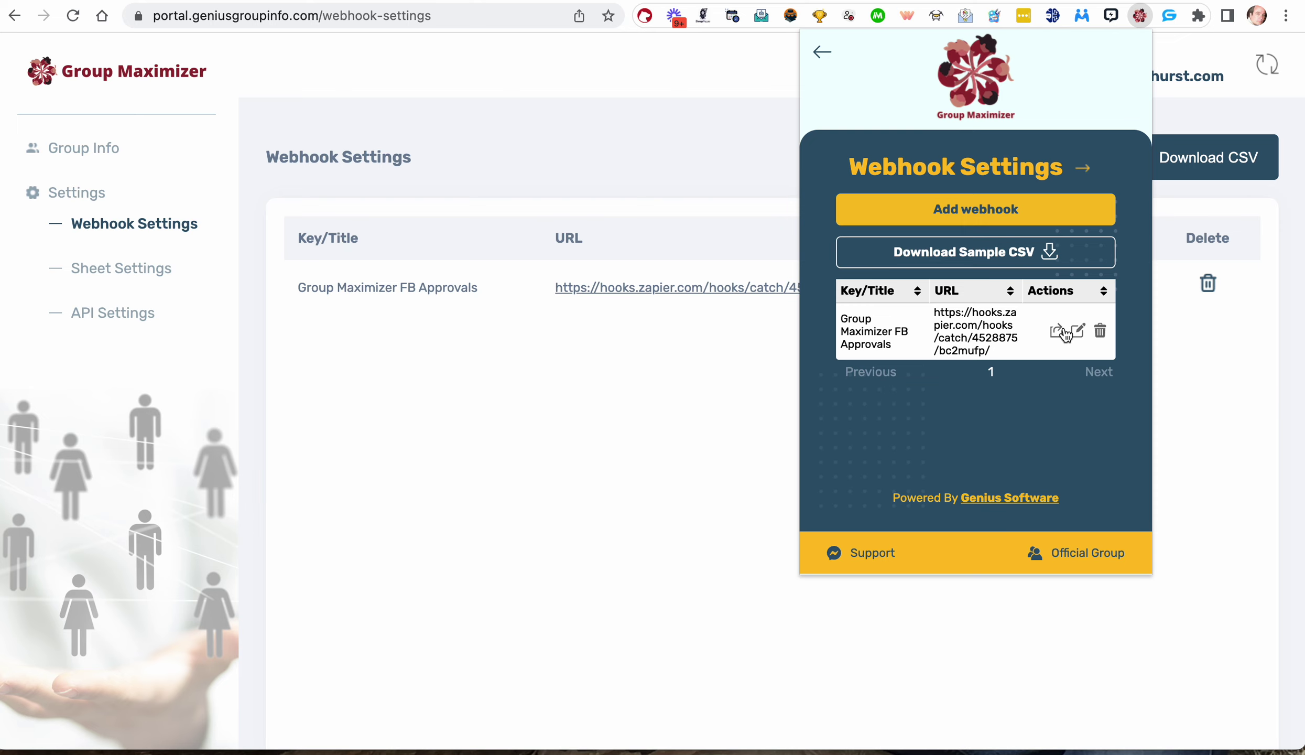
click(705, 449)
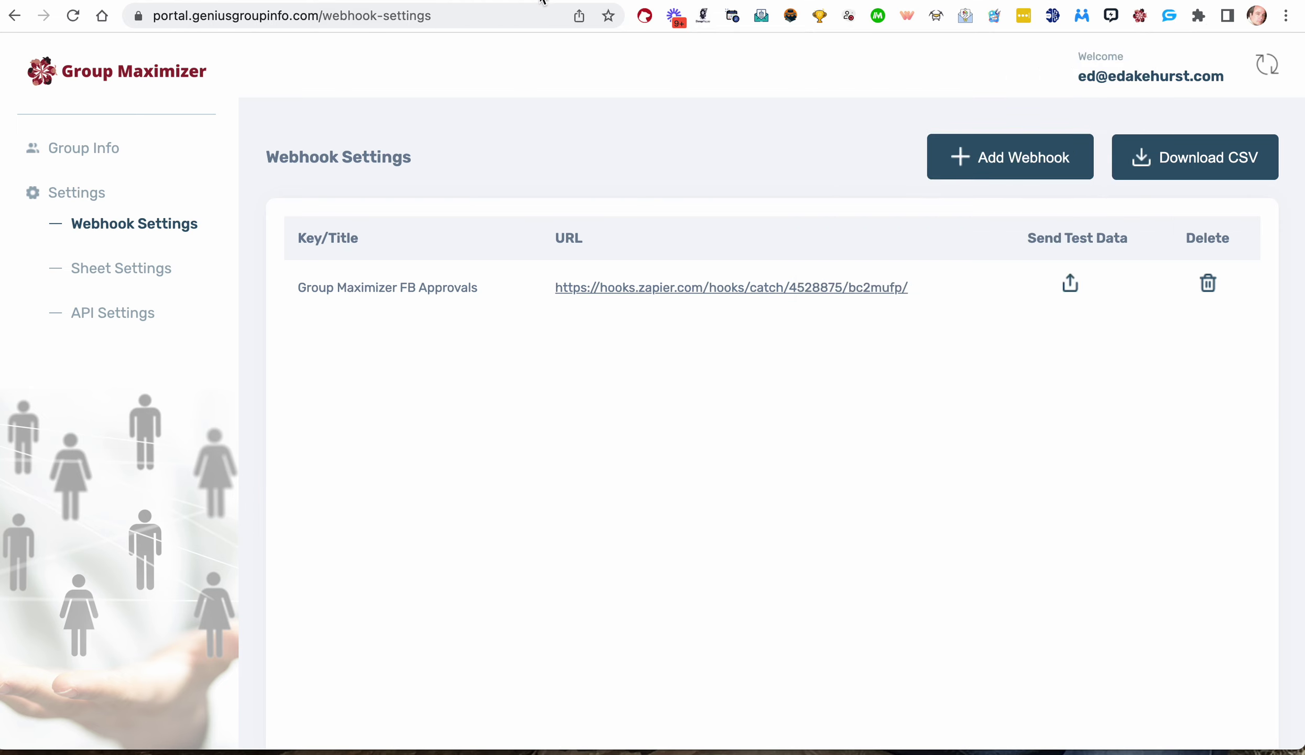
- Rename the Zap to 'Group Maximizer FB Approvals'
key(ctrl+Tab)
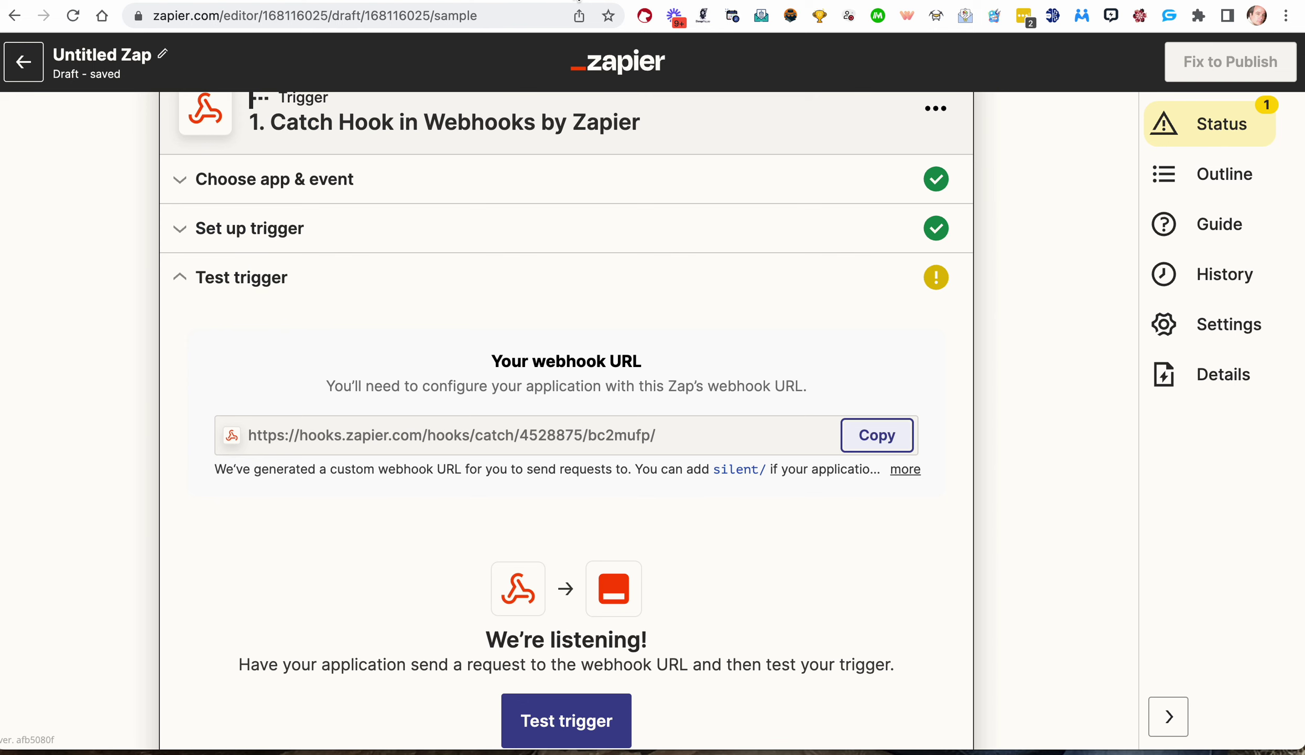
click(125, 55)
text(G)
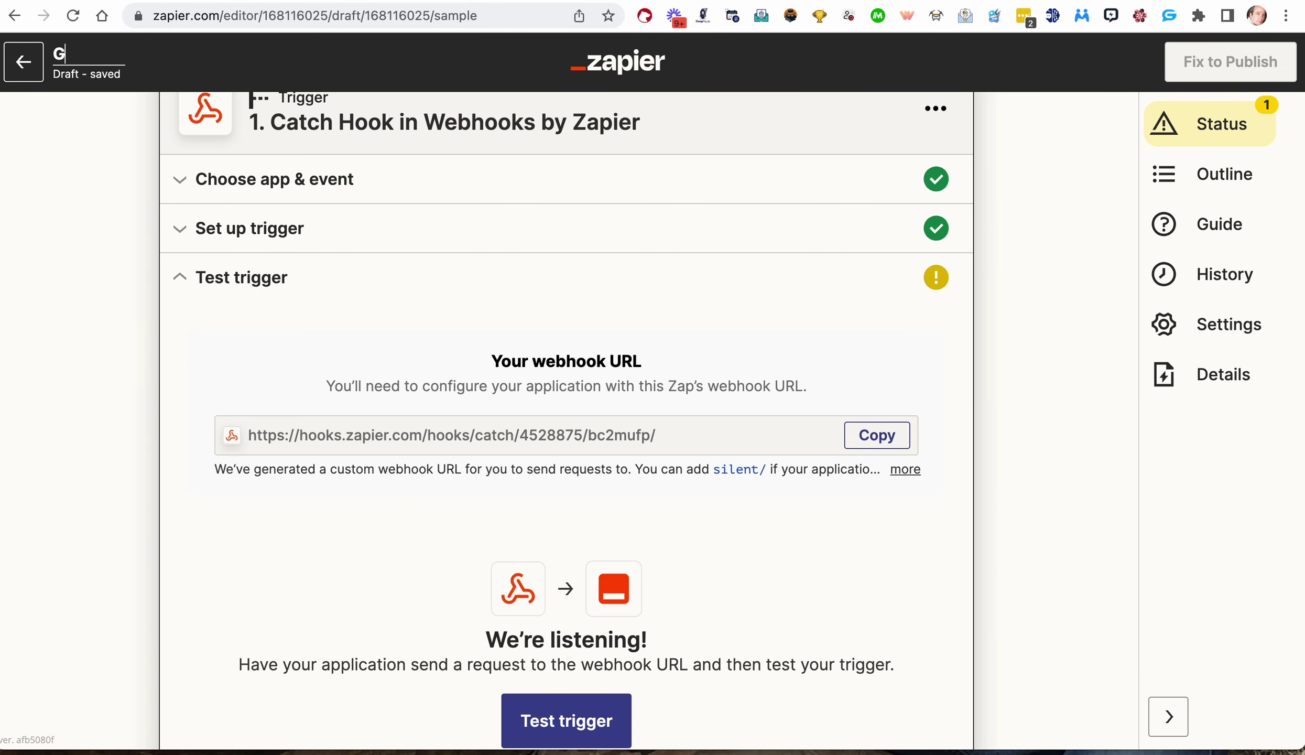
text(roup Maximizer FB Approvals)
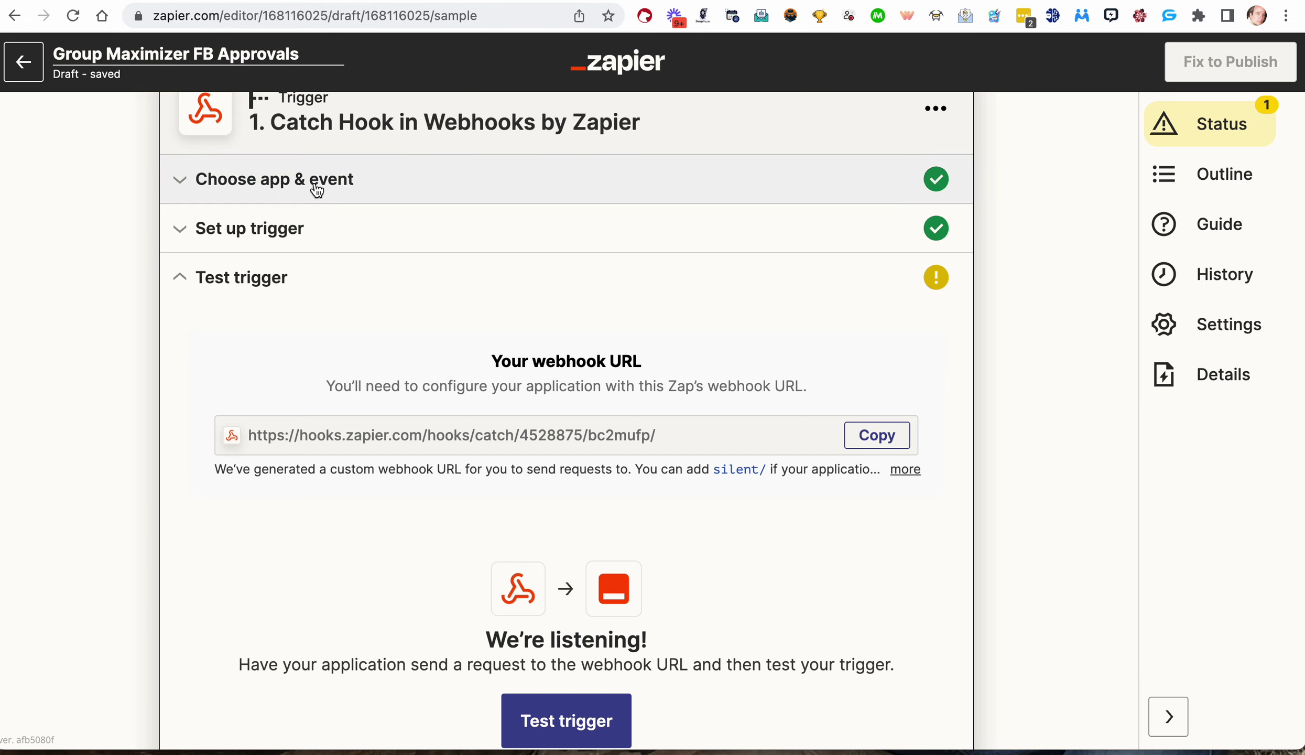
- Test the trigger and review sample request A's approval fields, such as groupName
scroll(375, 383, down, 4)
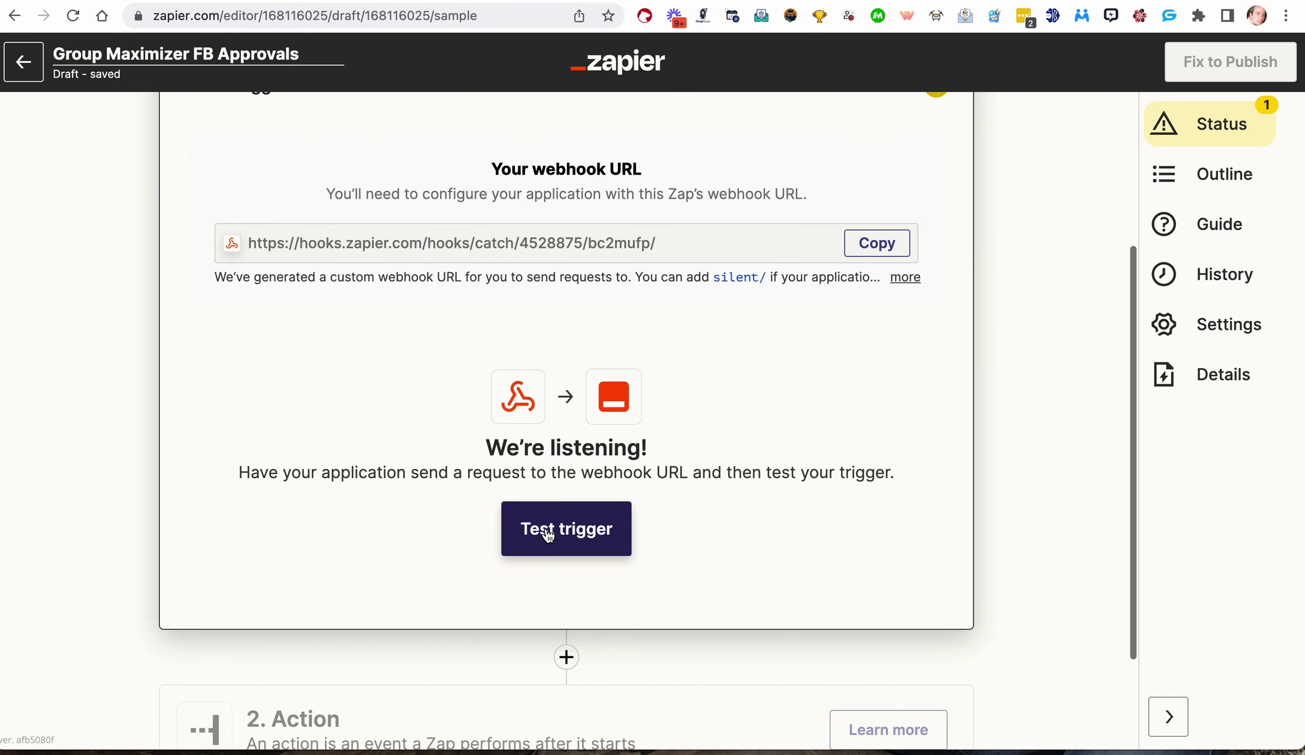
click(551, 528)
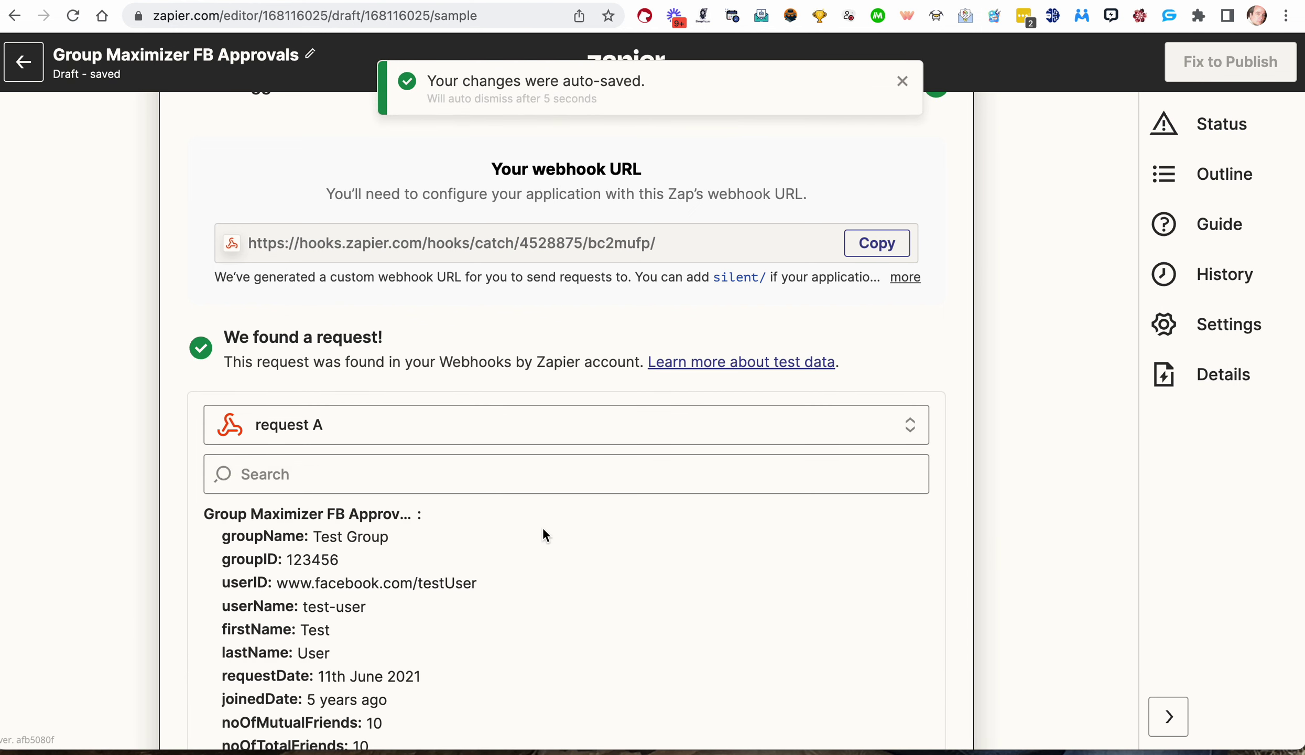
scroll(533, 538, down, 3)
scroll(497, 602, up, 3)
scroll(497, 602, up, 1)
scroll(284, 658, down, 1)
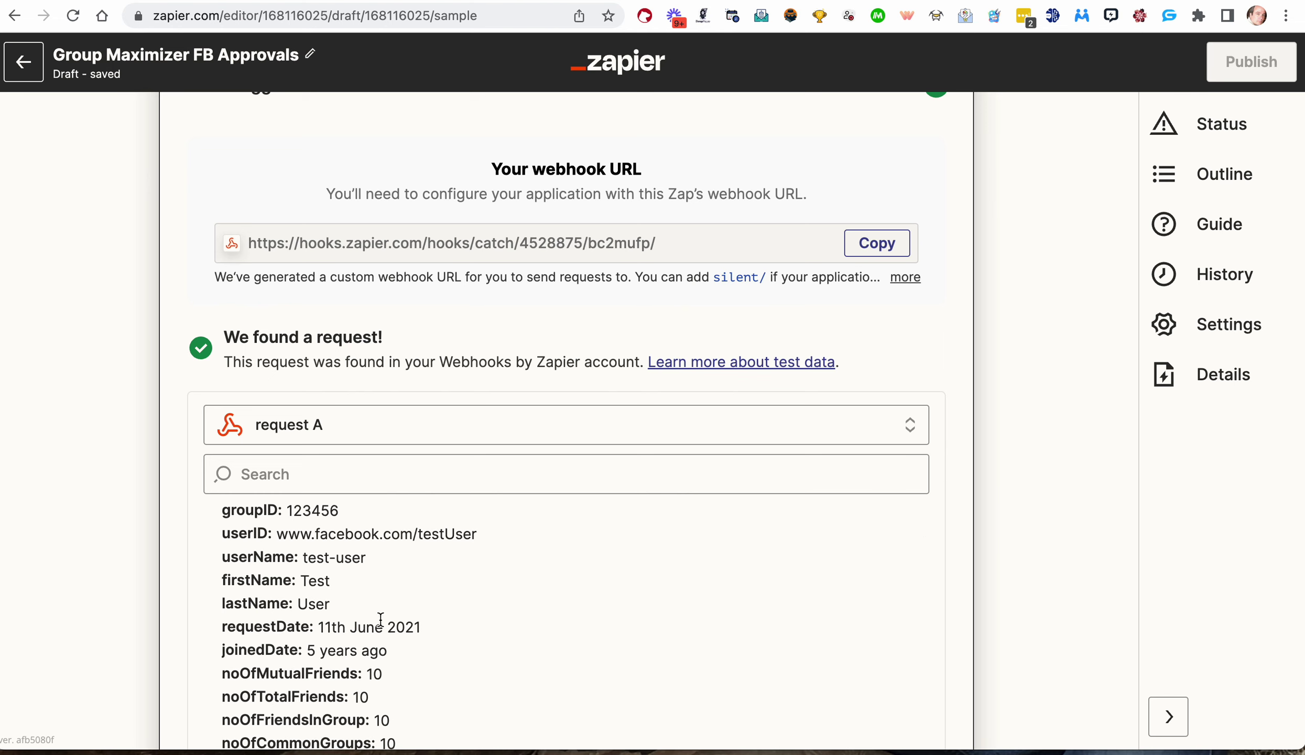
scroll(425, 655, down, 10)
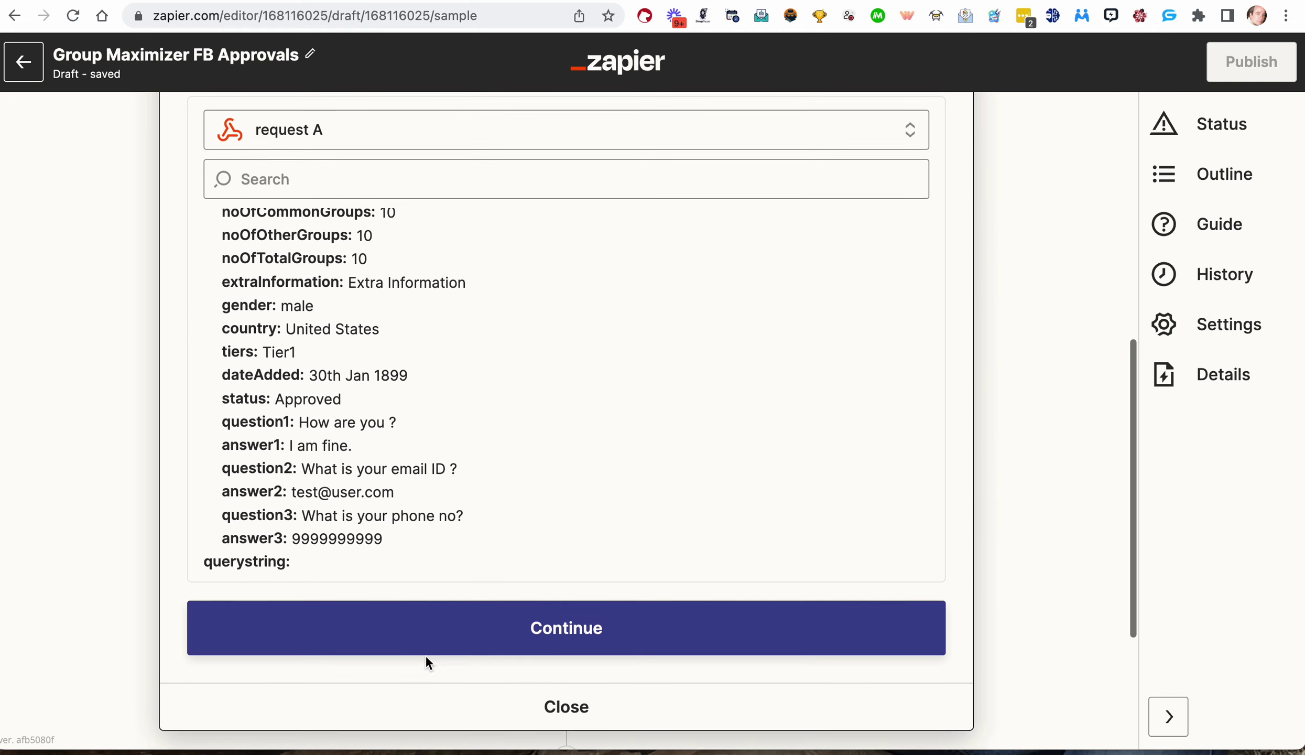
- Add an action step that uses the Kartra app
click(440, 618)
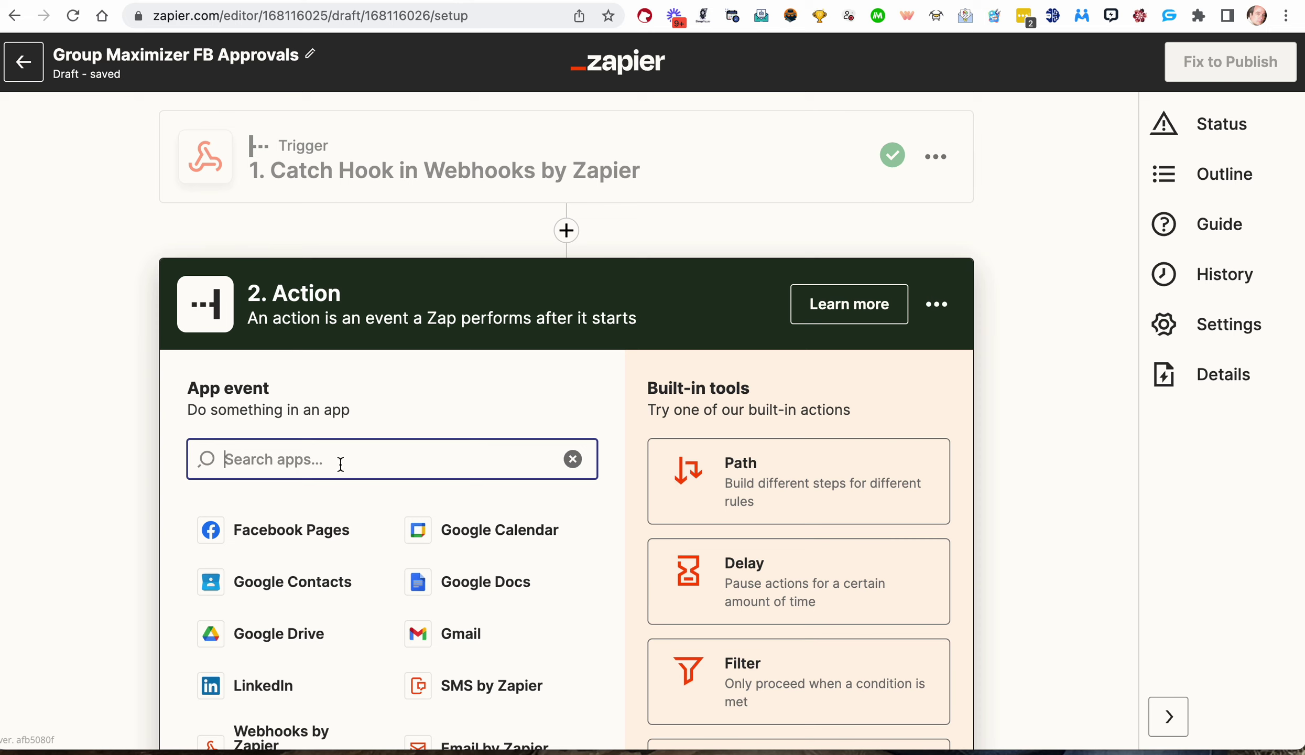
text(kartra)
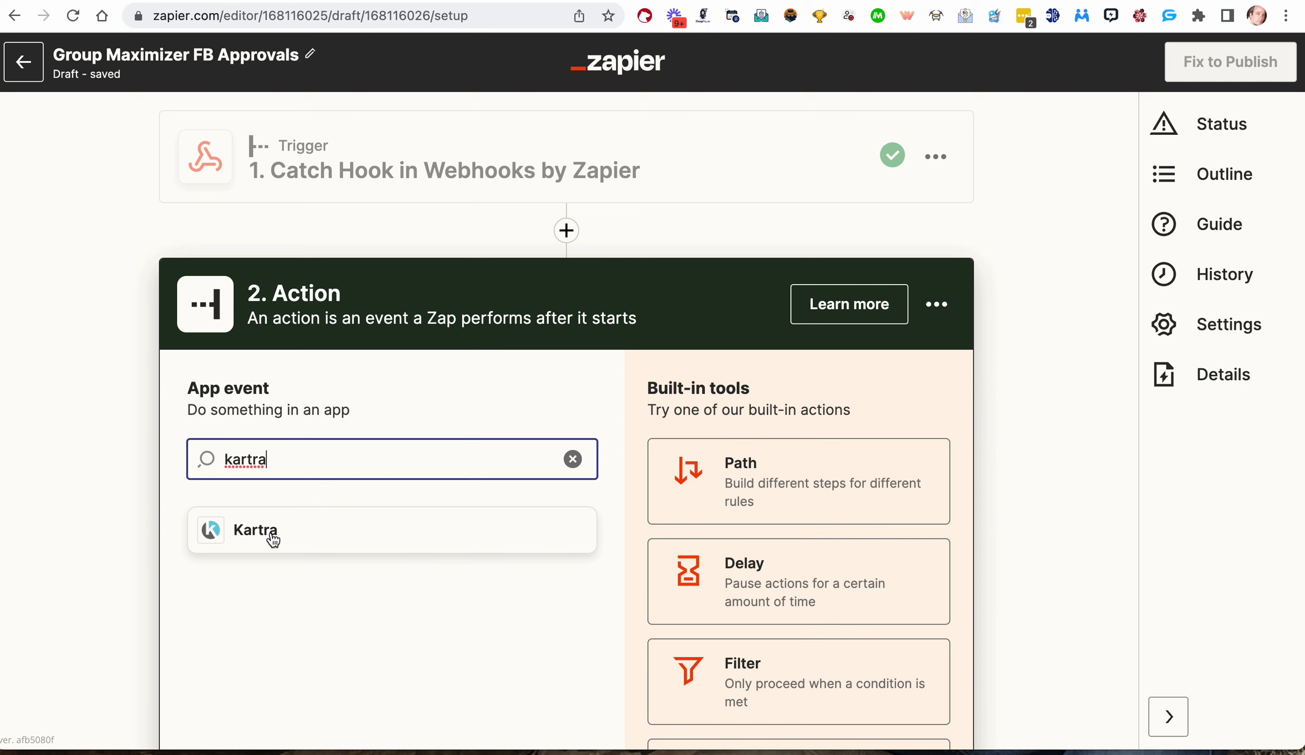
click(270, 532)
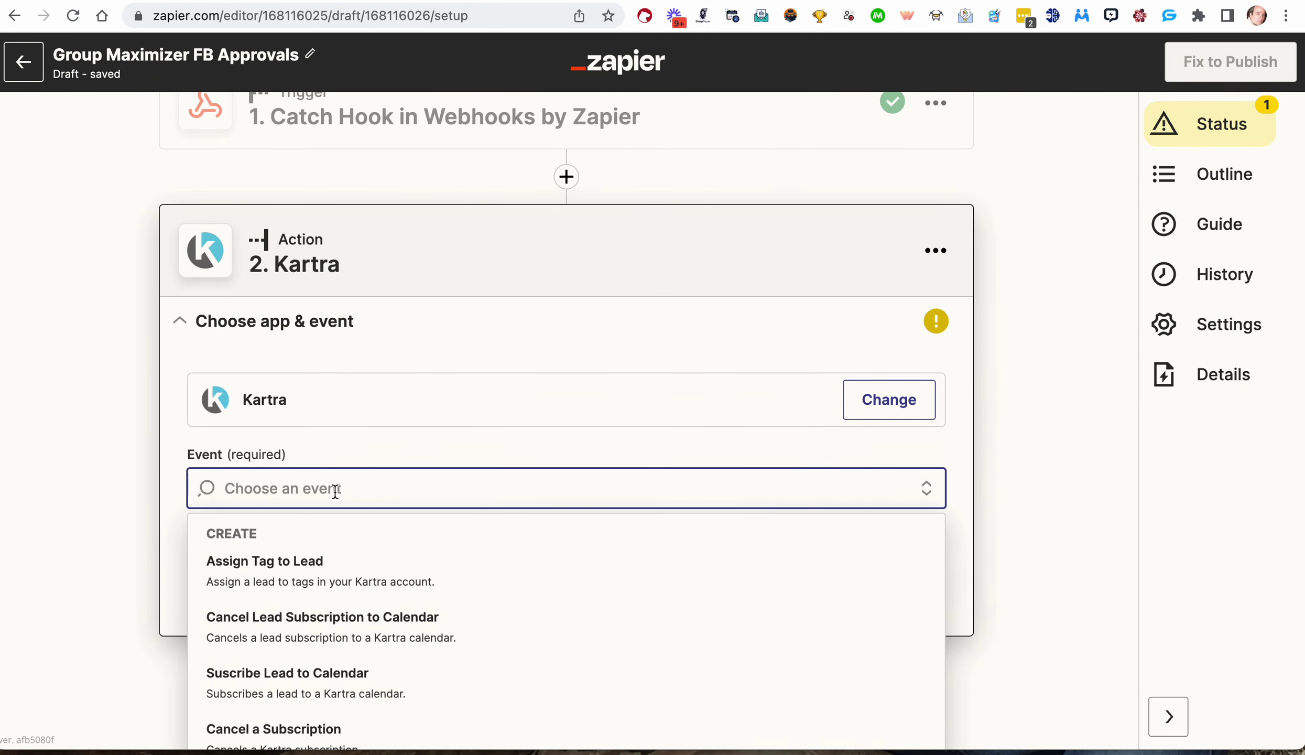
- Set the Kartra event to Create New Lead and connect the existing Kartra account
scroll(136, 575, down, 3)
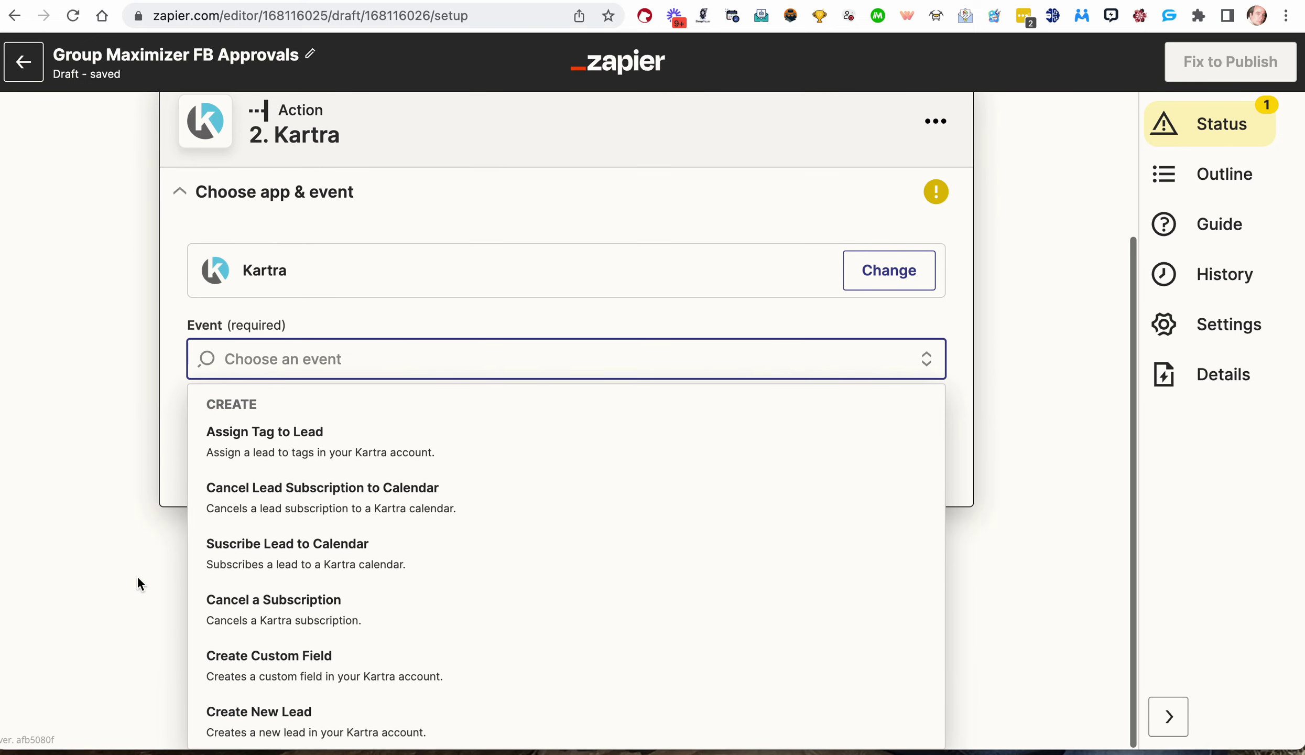
scroll(344, 551, down, 4)
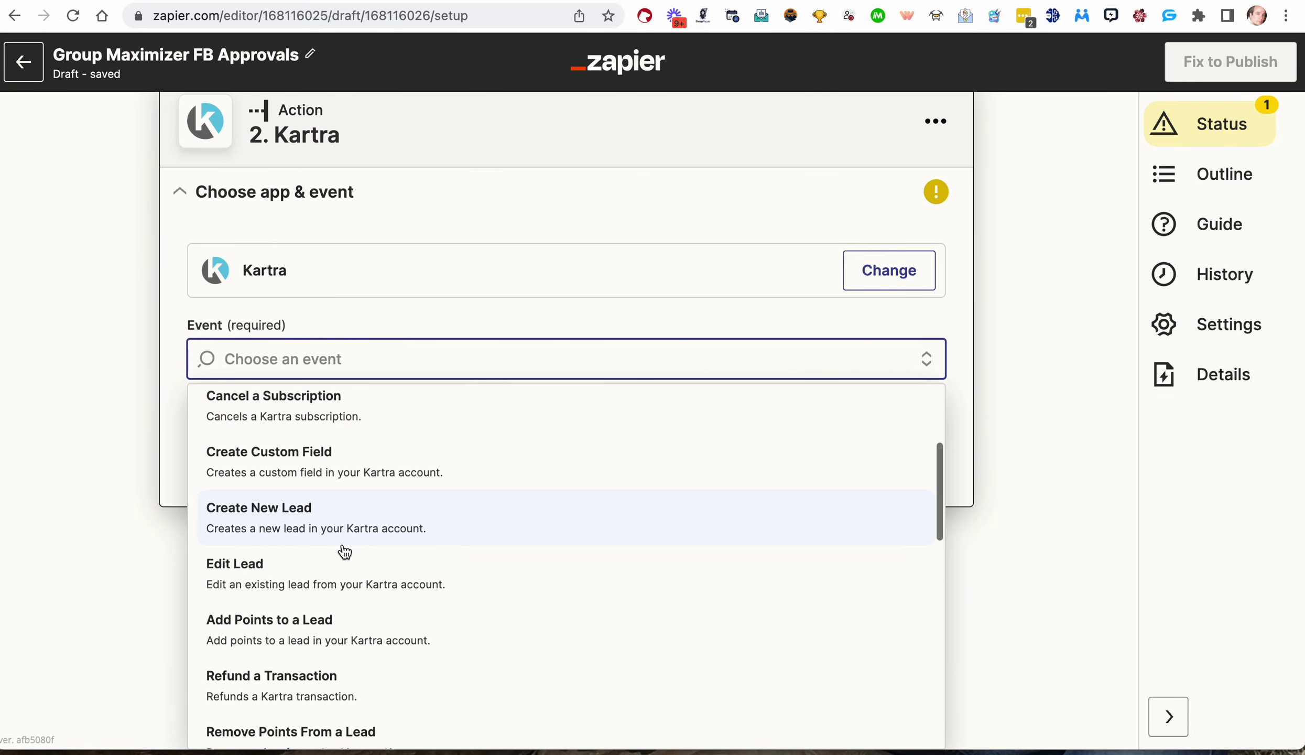
click(310, 523)
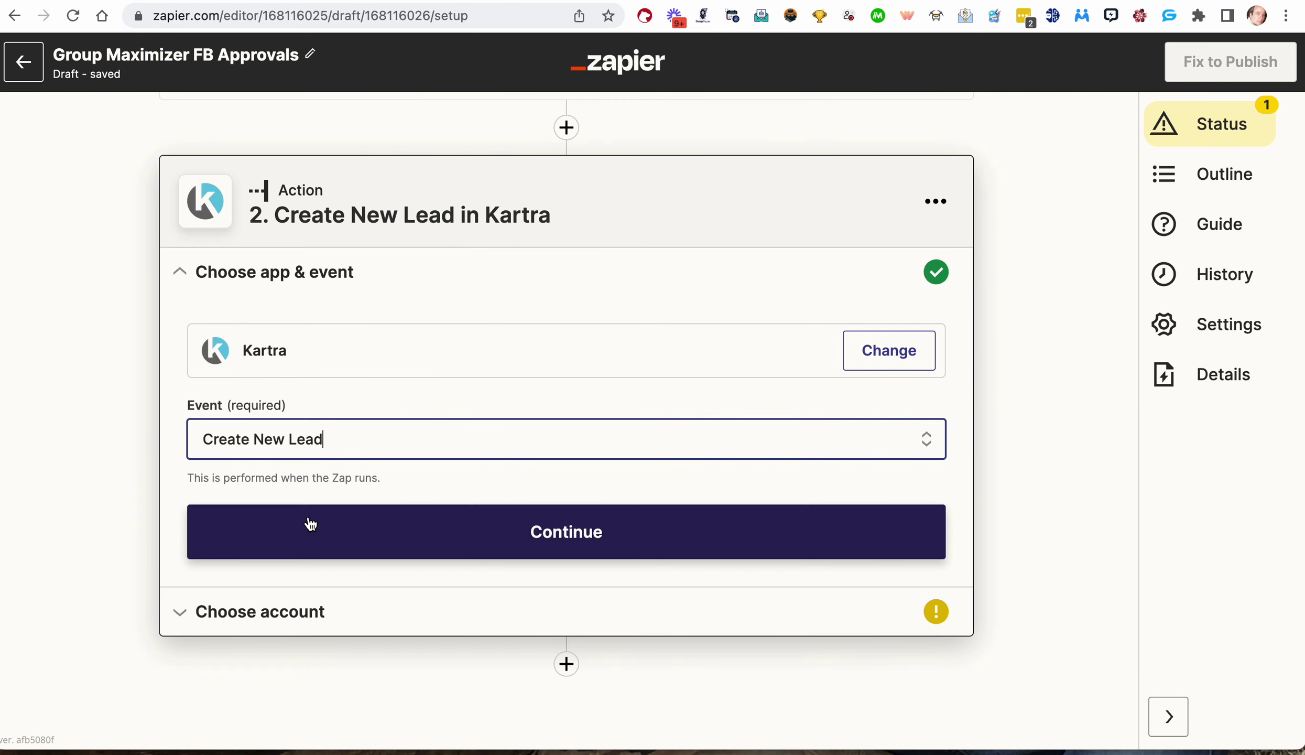
click(552, 529)
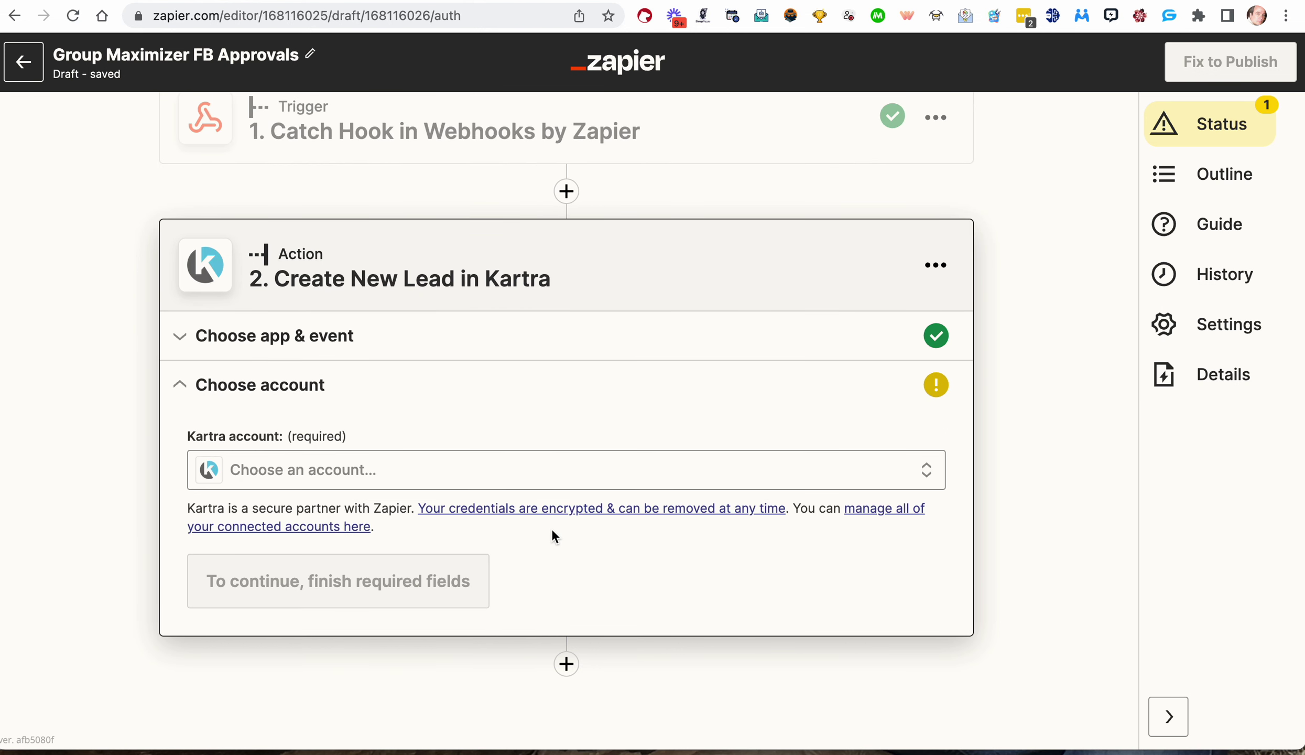
click(428, 476)
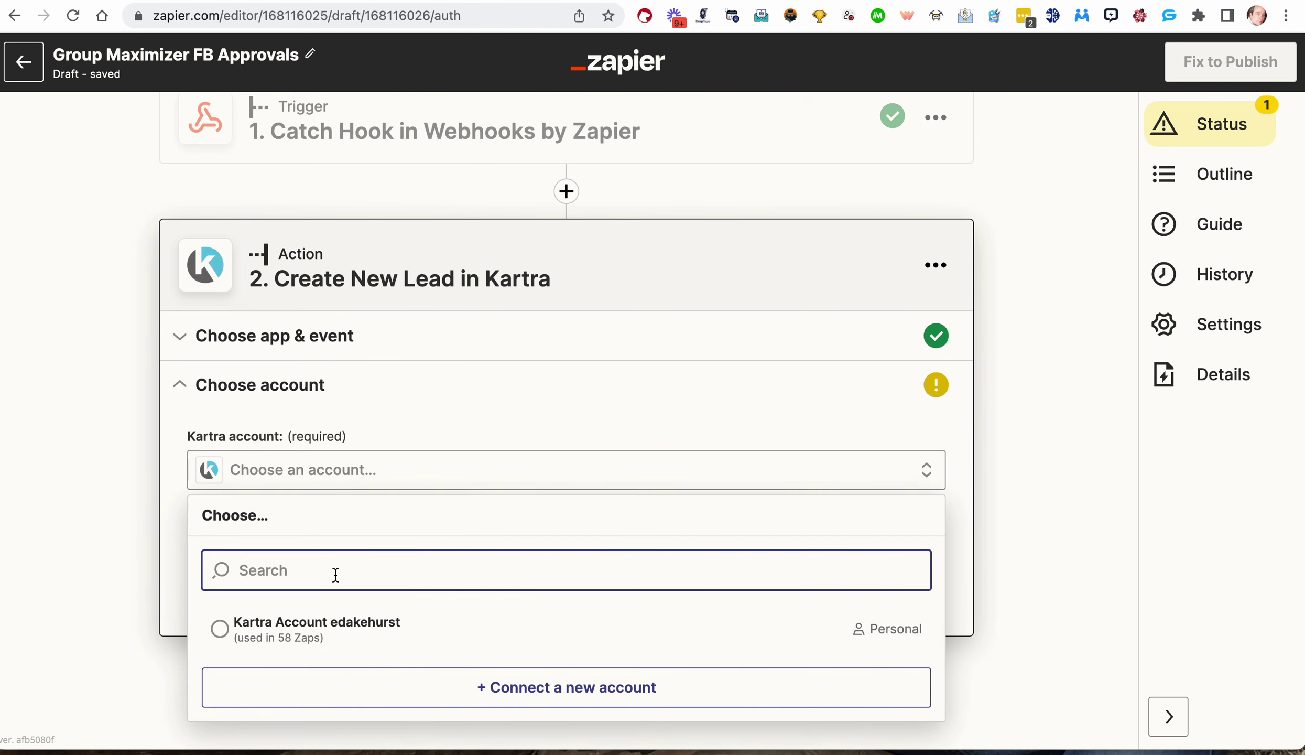
click(319, 630)
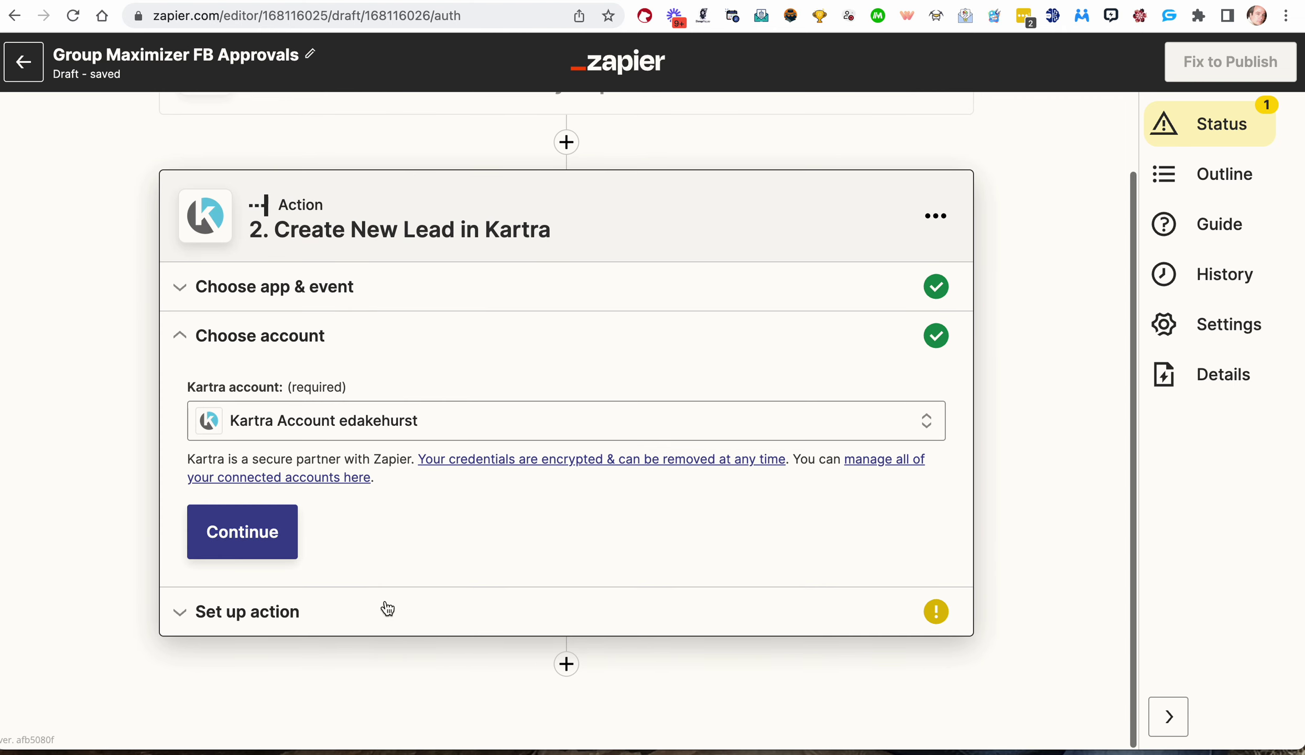
- Map the lead's Email field to the webhook's Answer 2 value
click(251, 529)
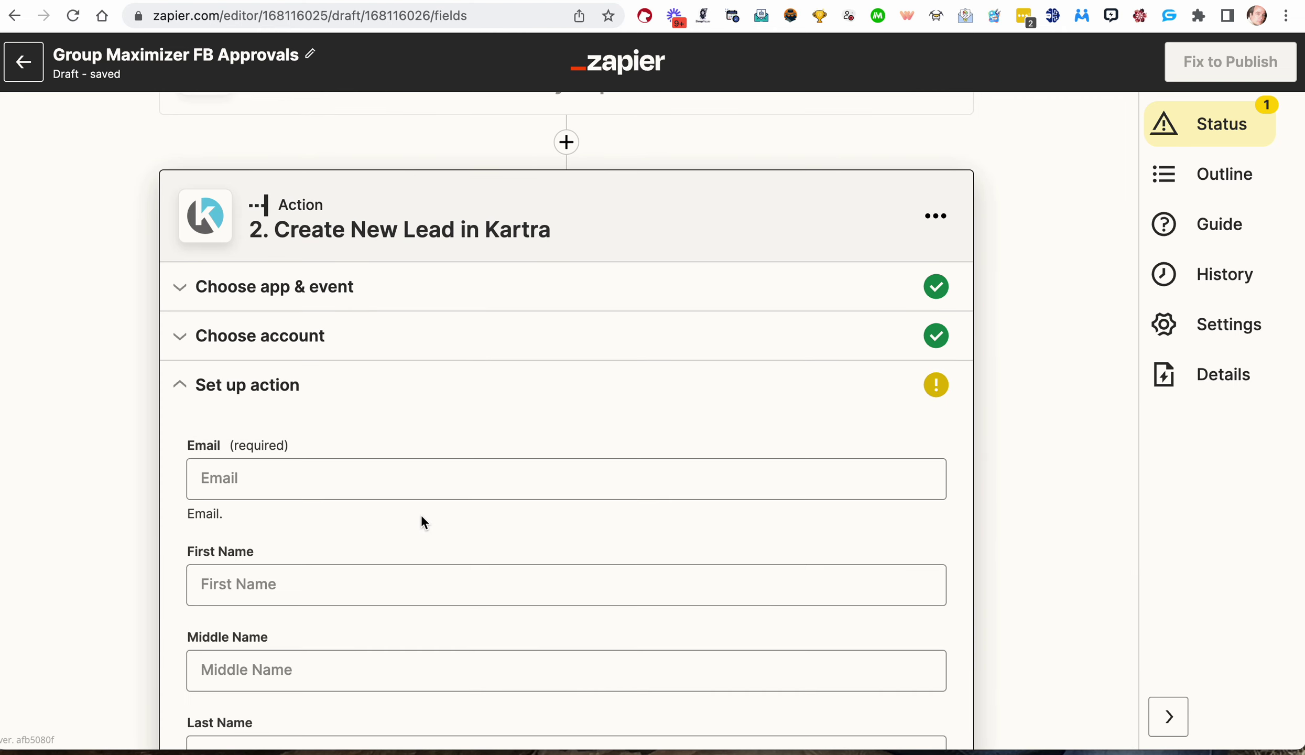
click(402, 476)
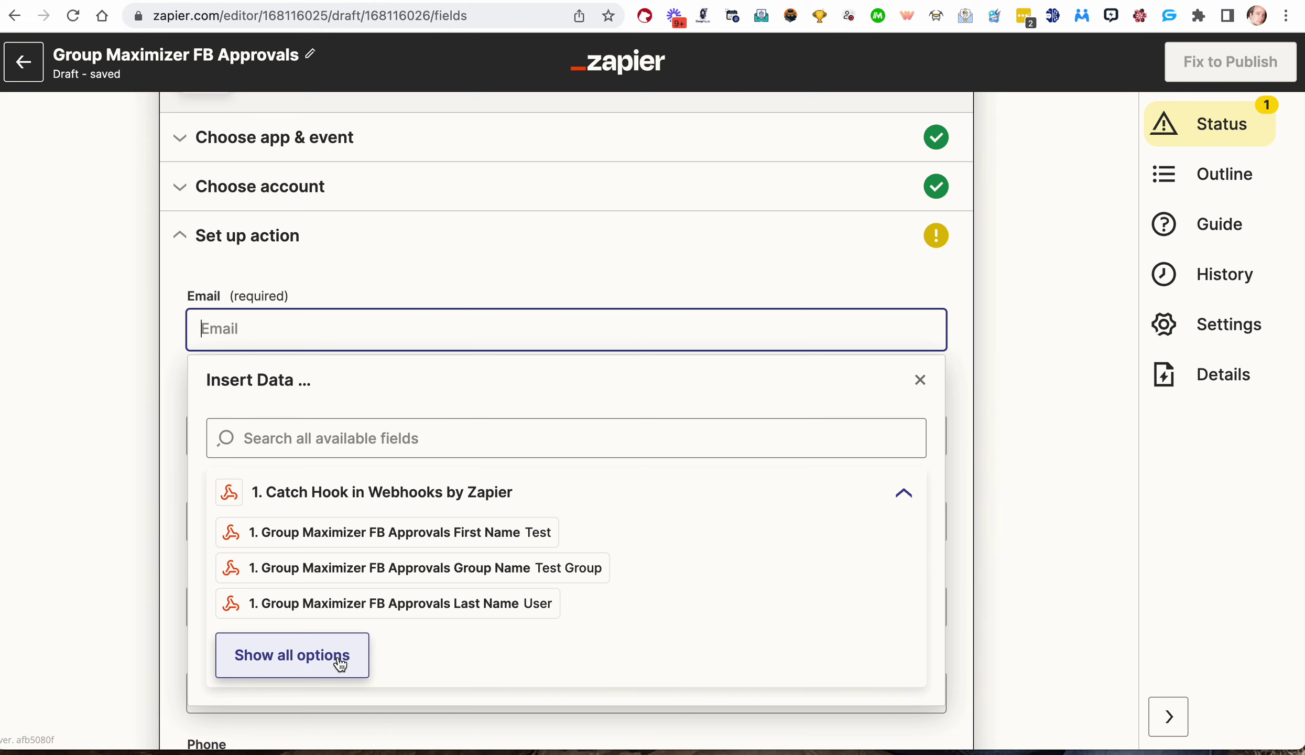
click(374, 440)
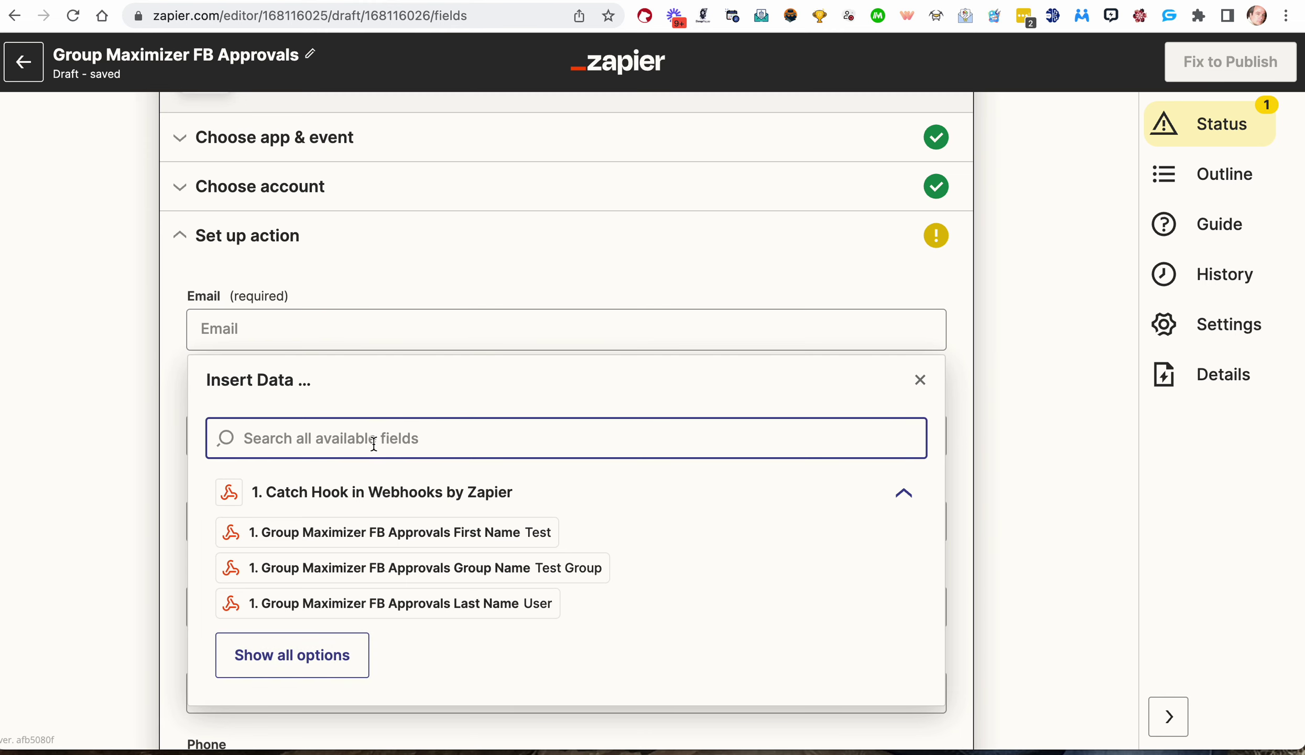
text(email)
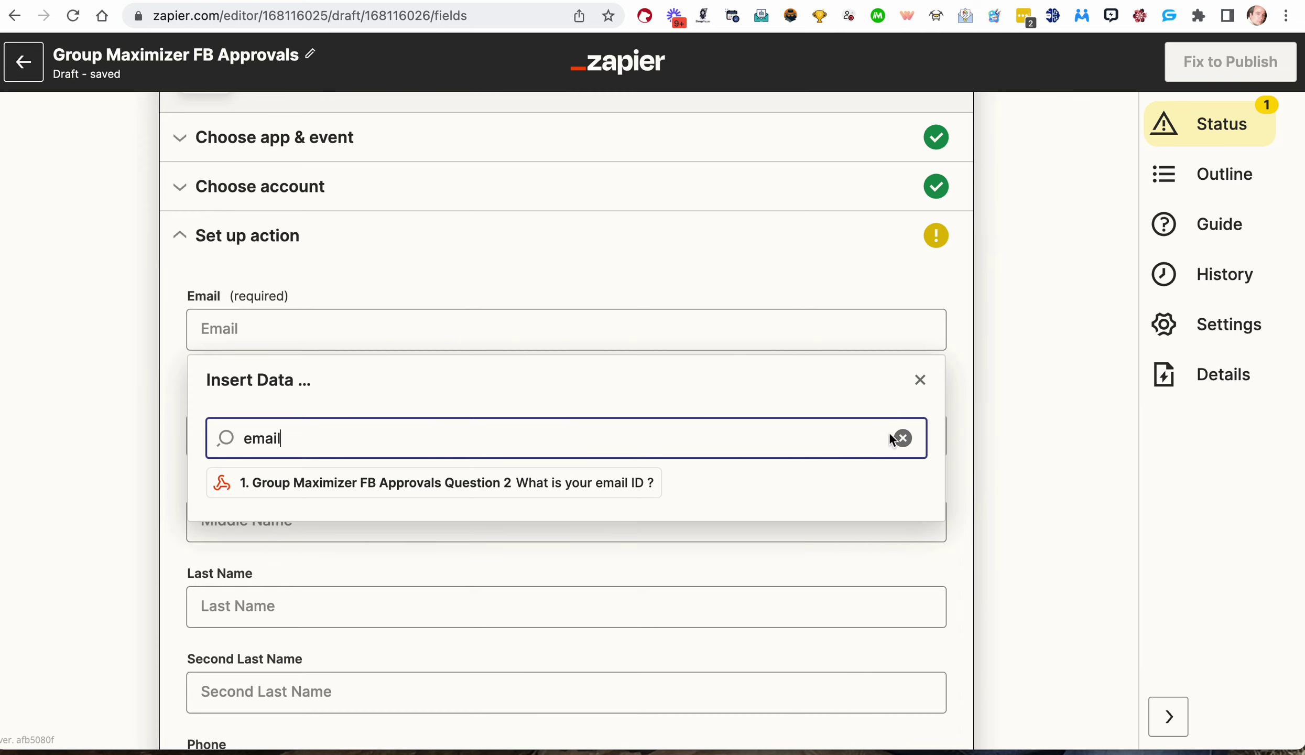
click(901, 440)
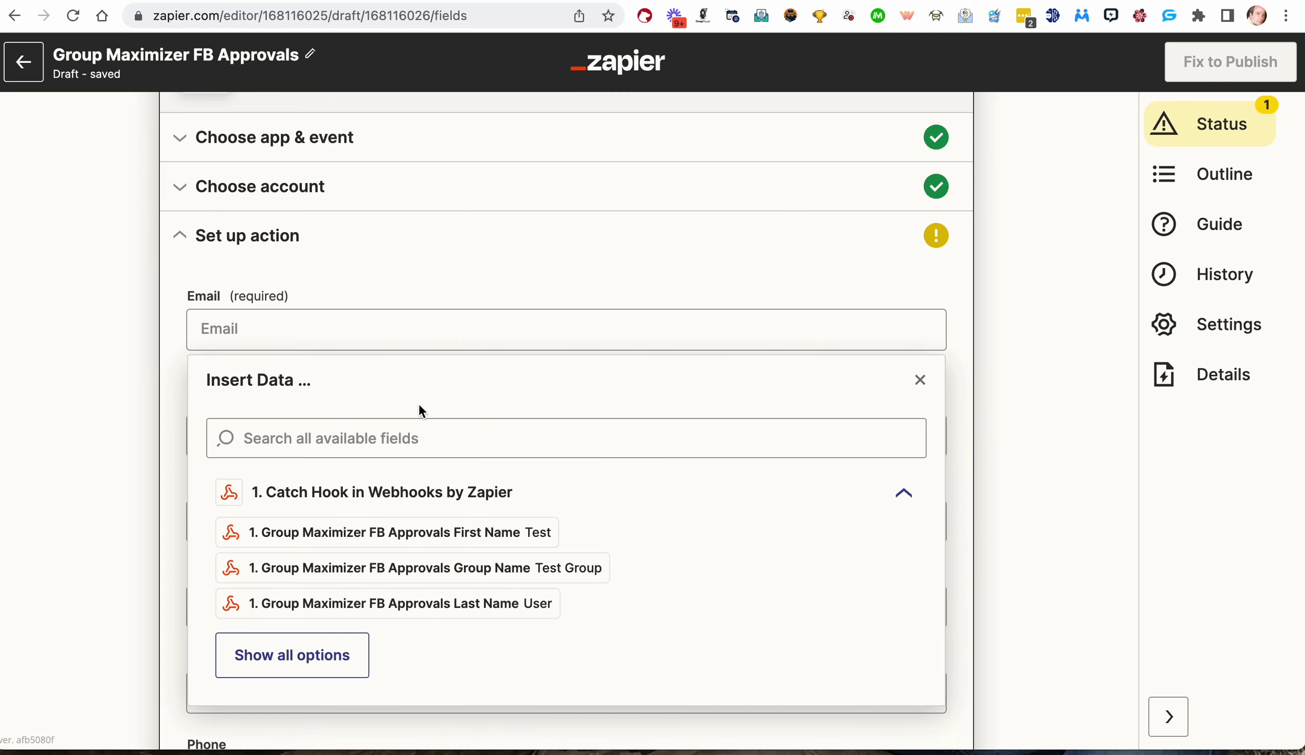
click(319, 655)
scroll(414, 625, down, 5)
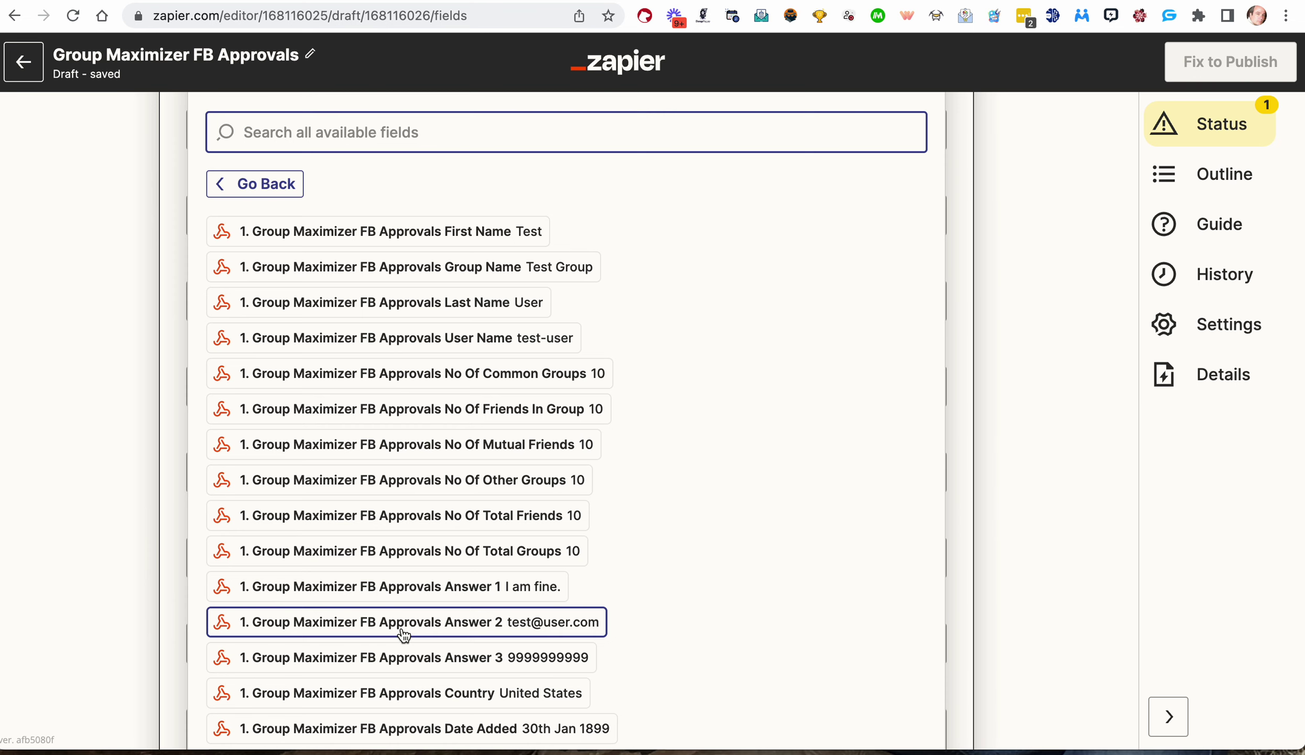
click(403, 634)
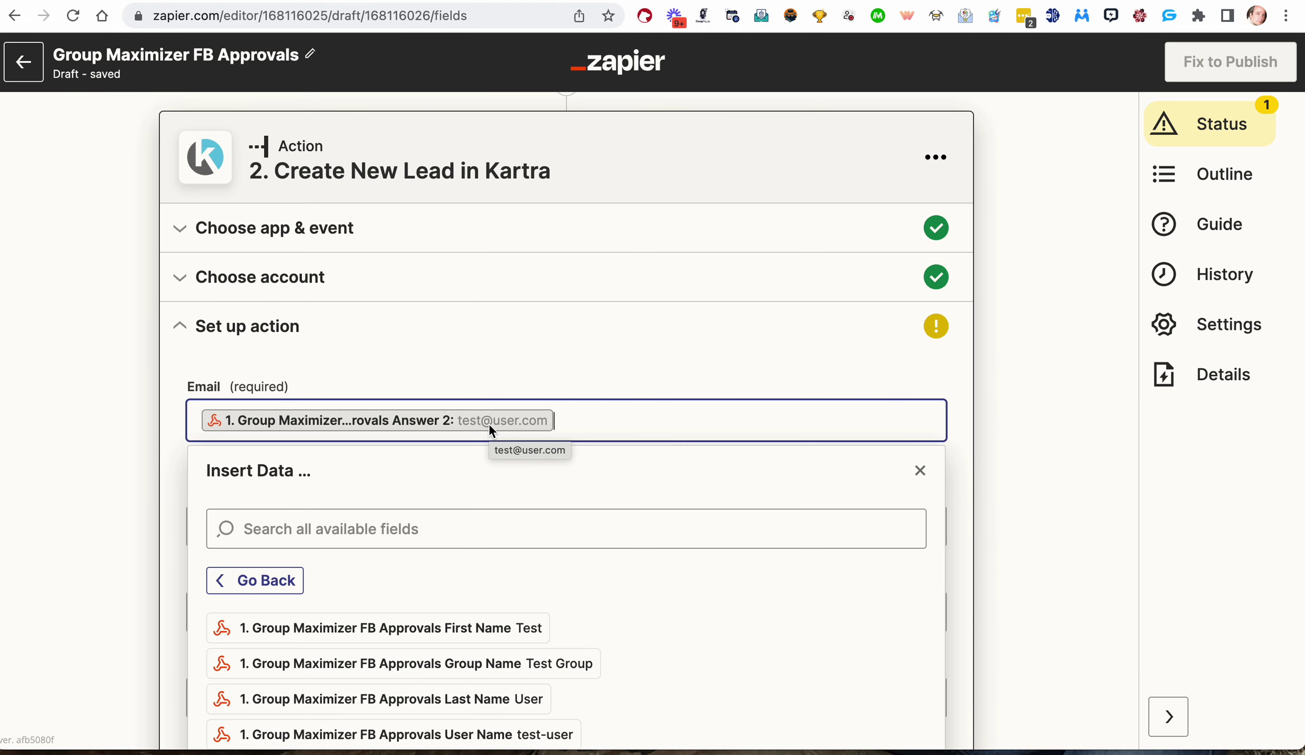
scroll(489, 422, down, 2)
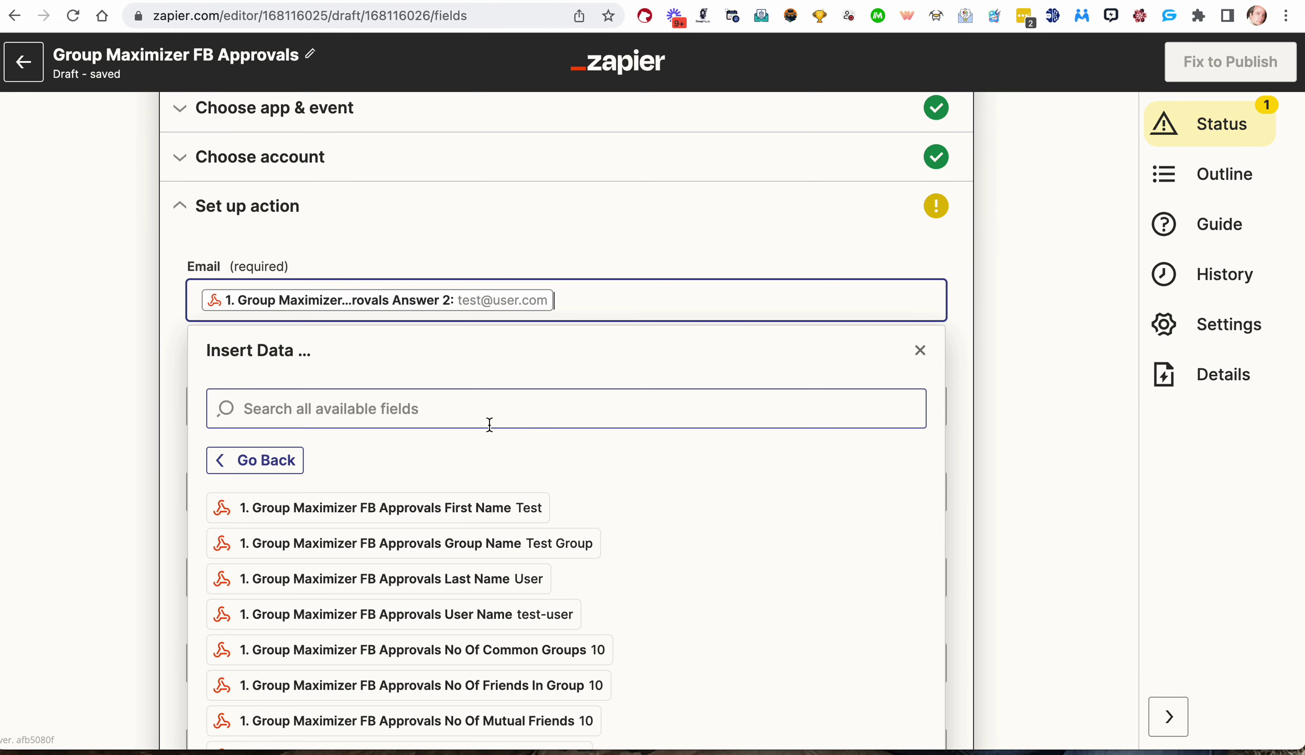
scroll(490, 424, up, 1)
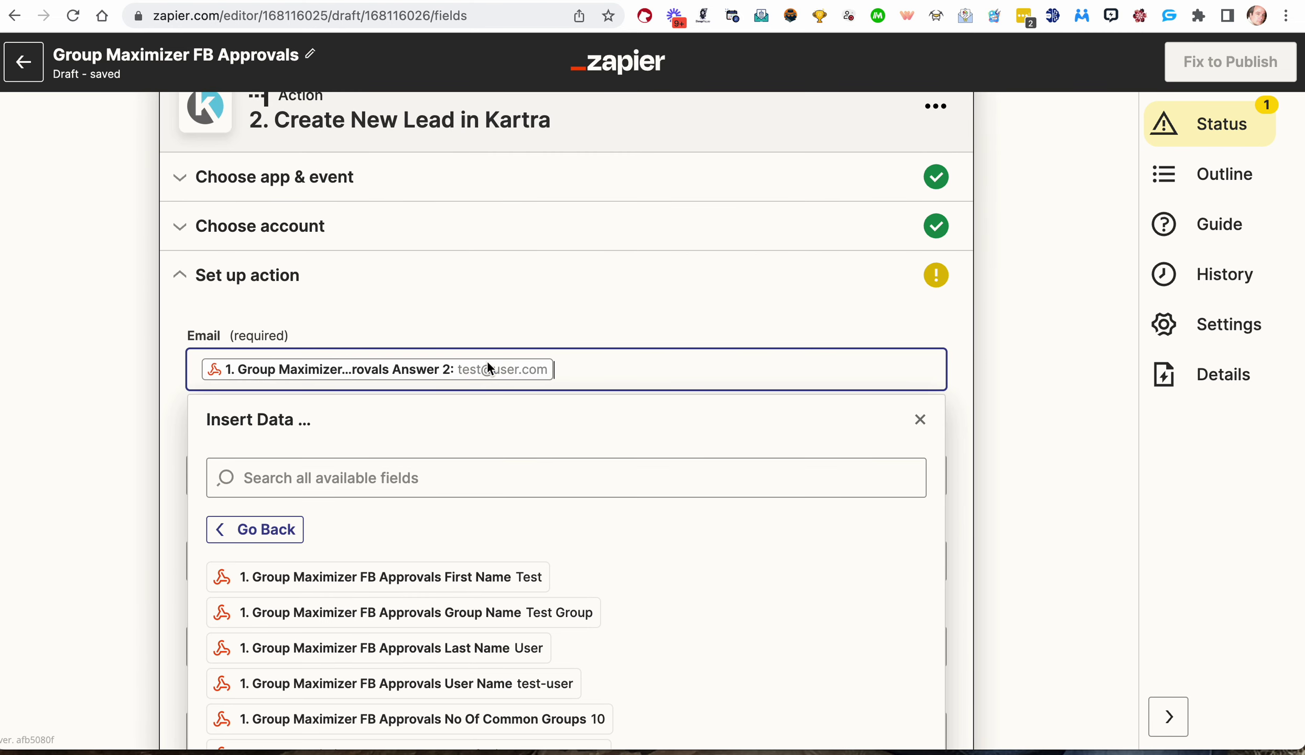
click(497, 313)
- Map First Name and Last Name from the webhook's name fields, then continue to testing
scroll(491, 401, down, 1)
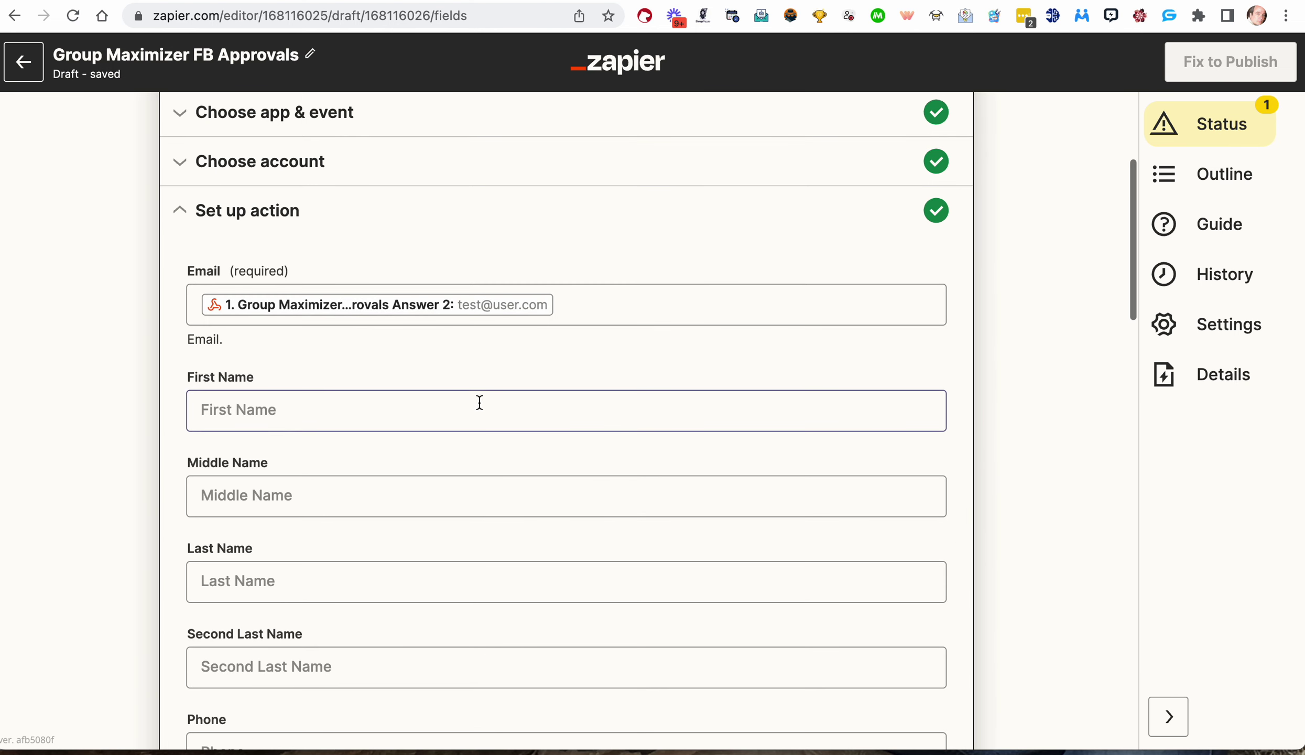
click(478, 403)
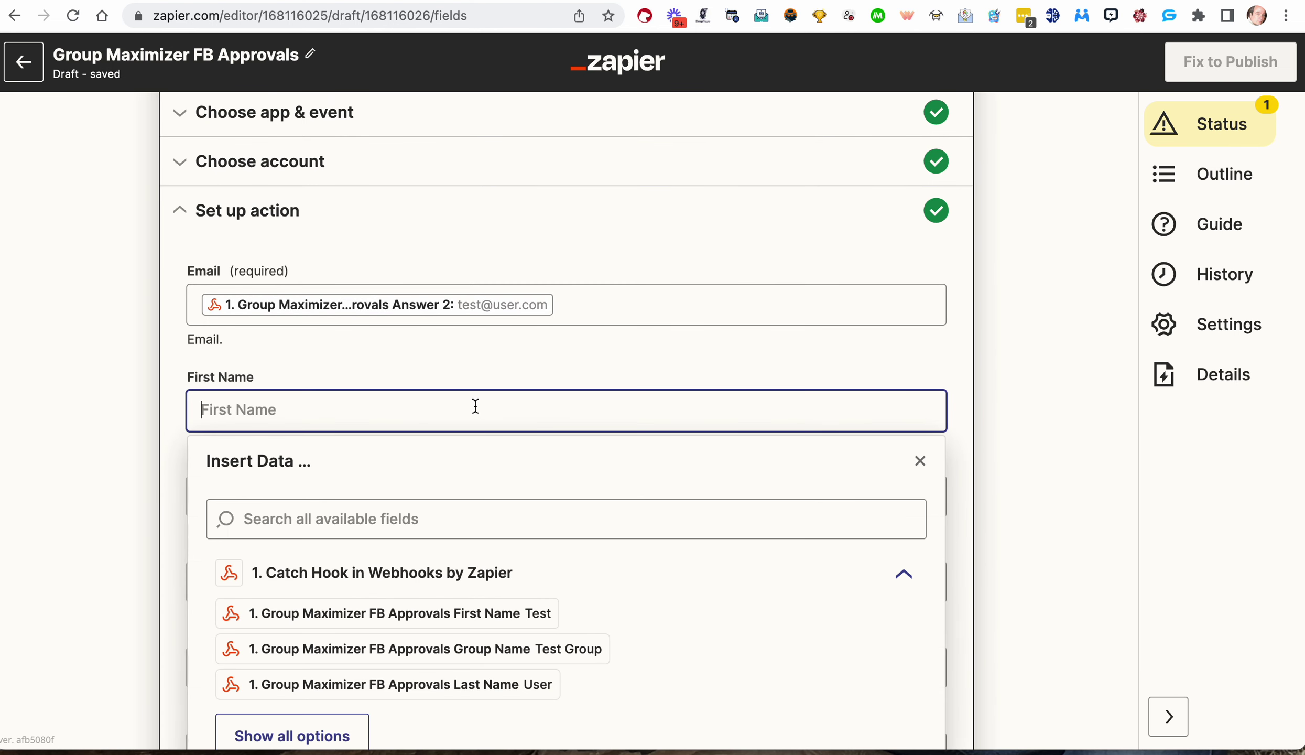
click(491, 618)
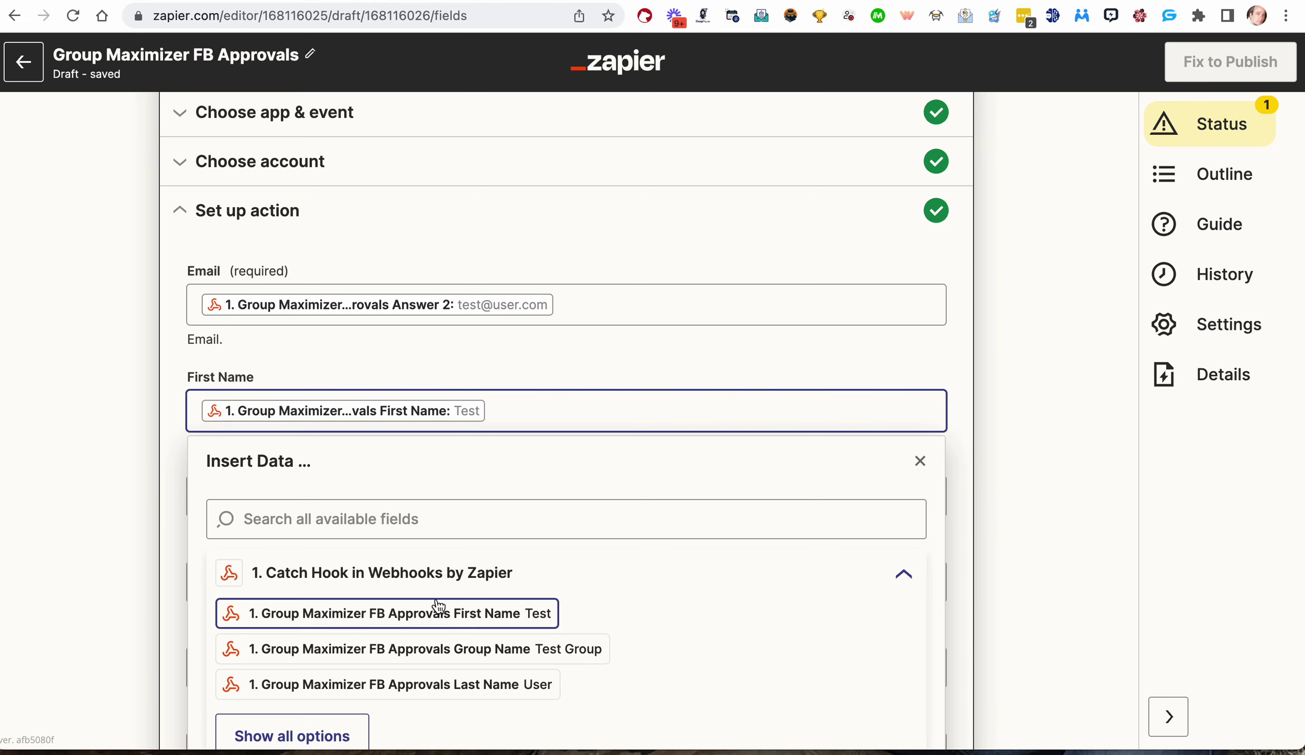
click(389, 379)
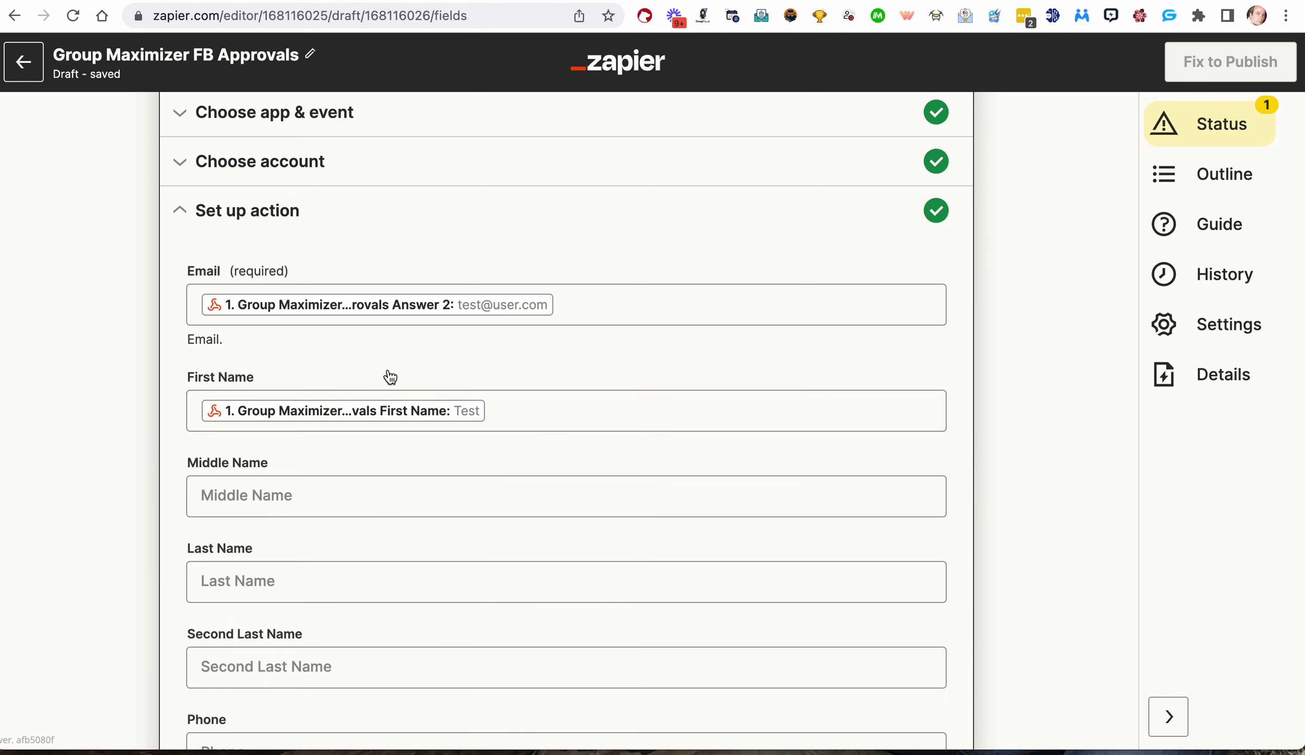
click(292, 592)
scroll(371, 672, down, 3)
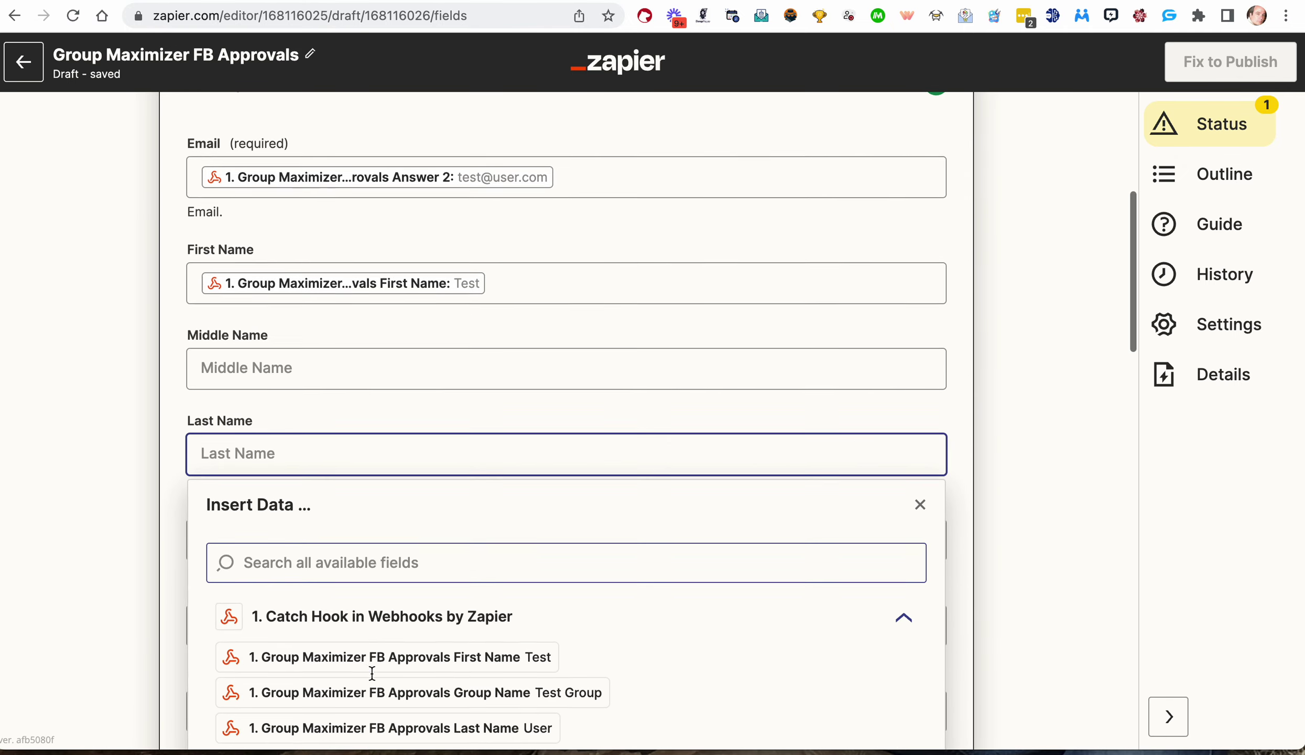
scroll(372, 672, down, 3)
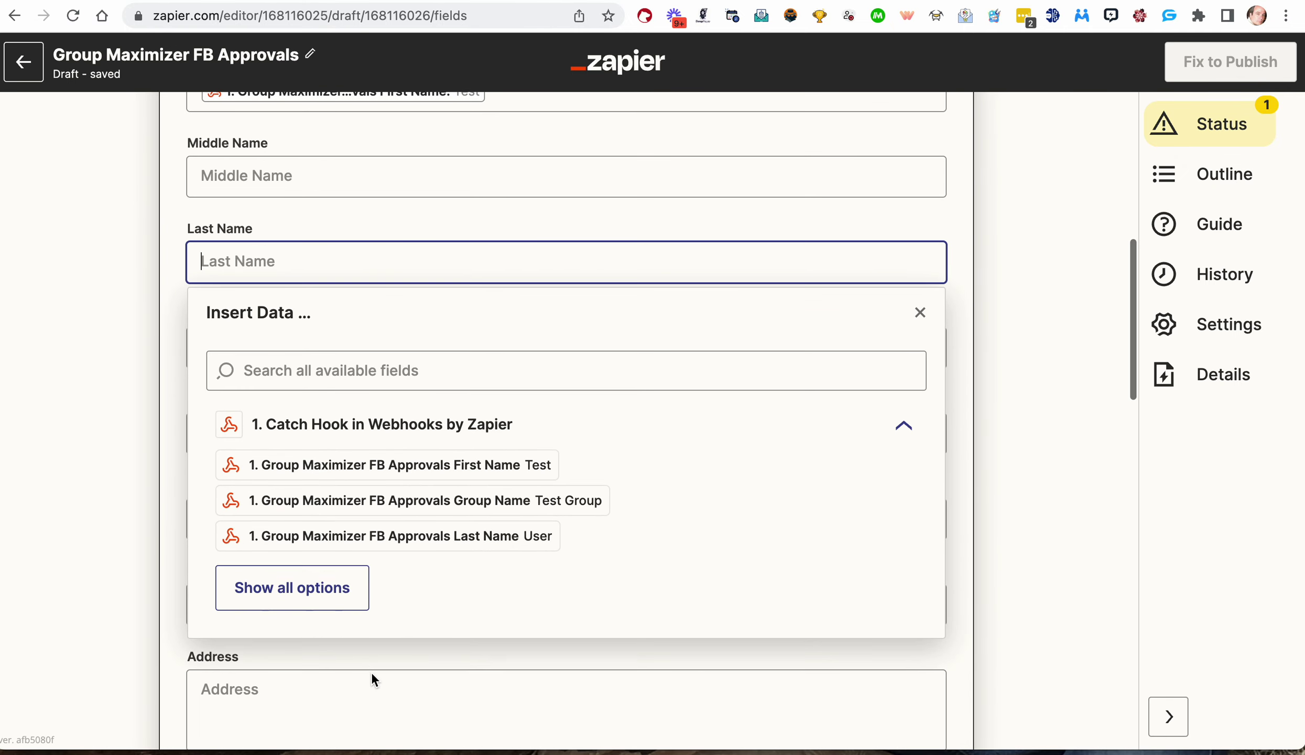
click(502, 545)
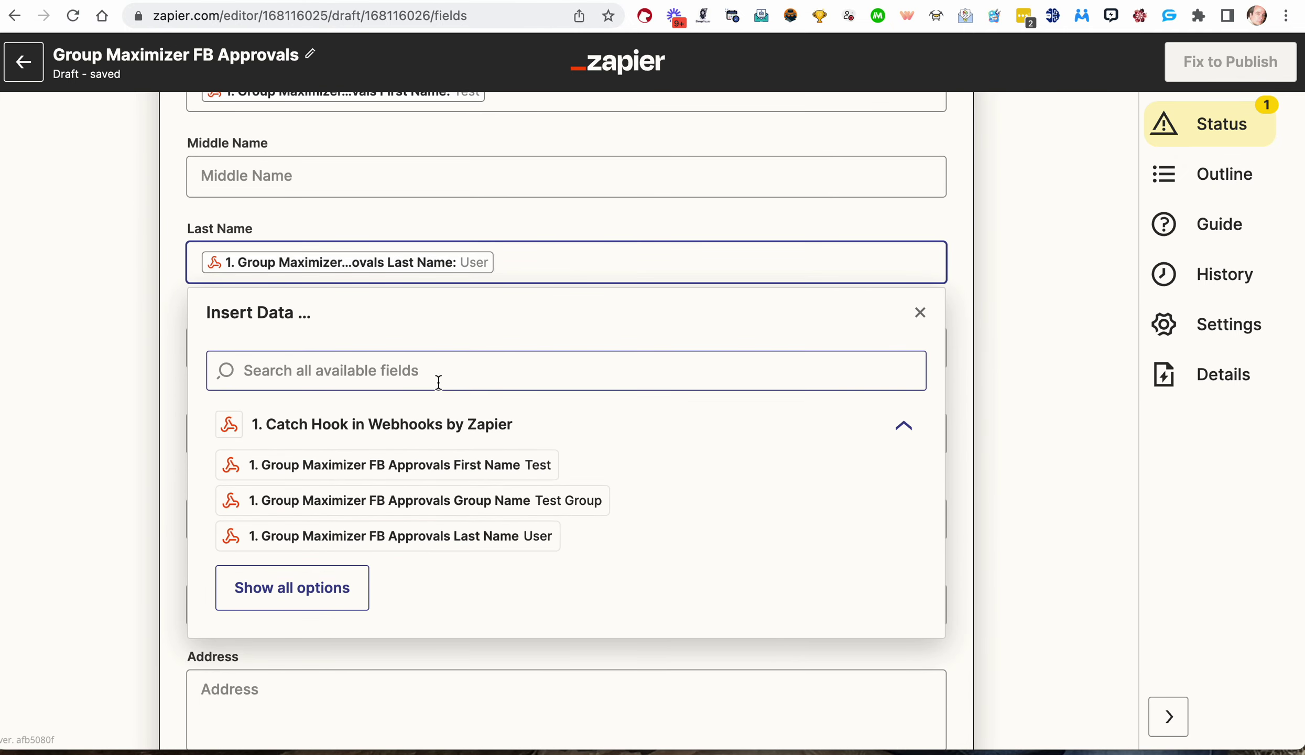
click(301, 226)
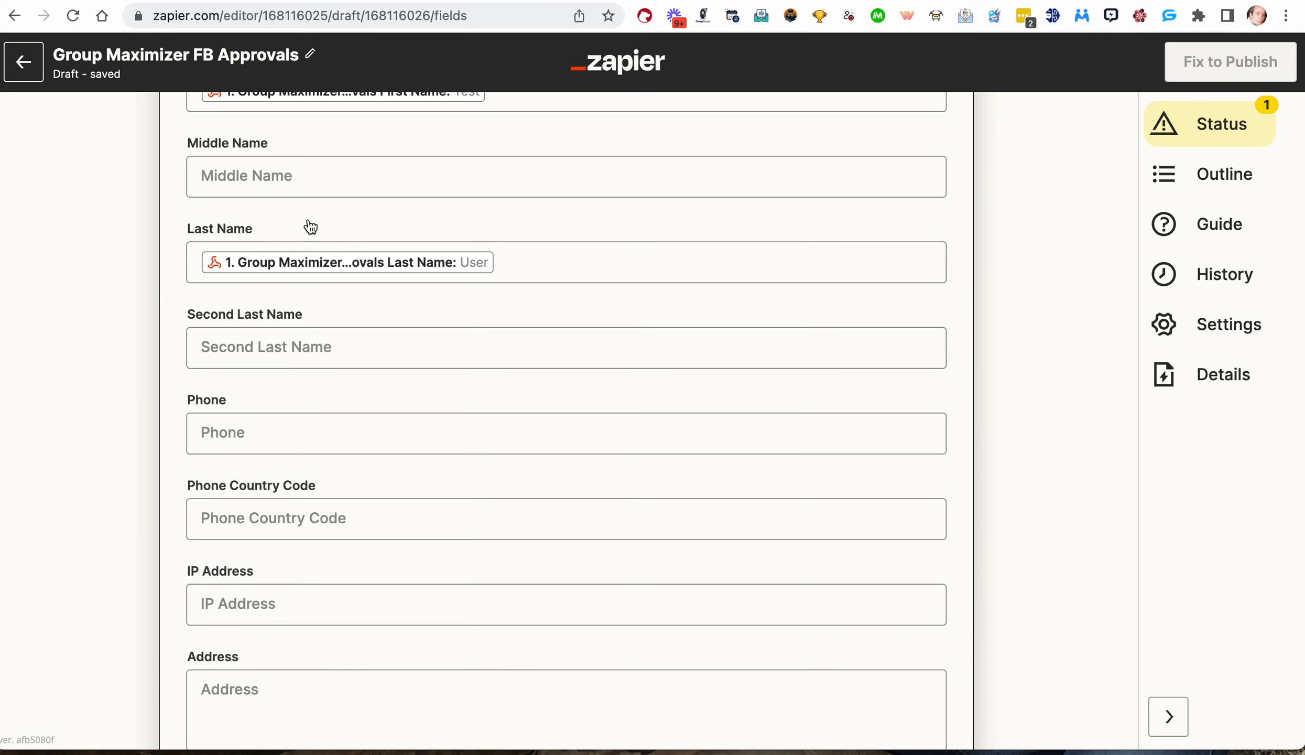
scroll(309, 350, down, 1)
scroll(317, 397, down, 4)
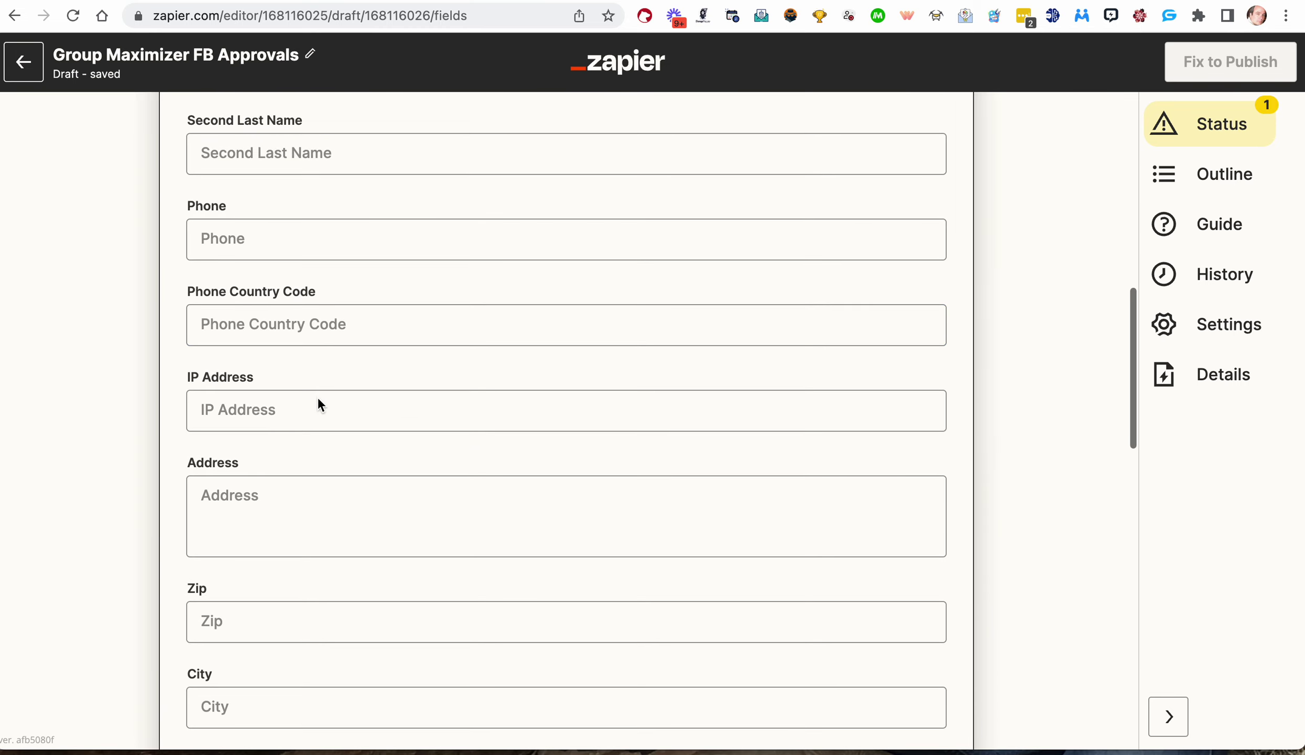
scroll(317, 397, down, 10)
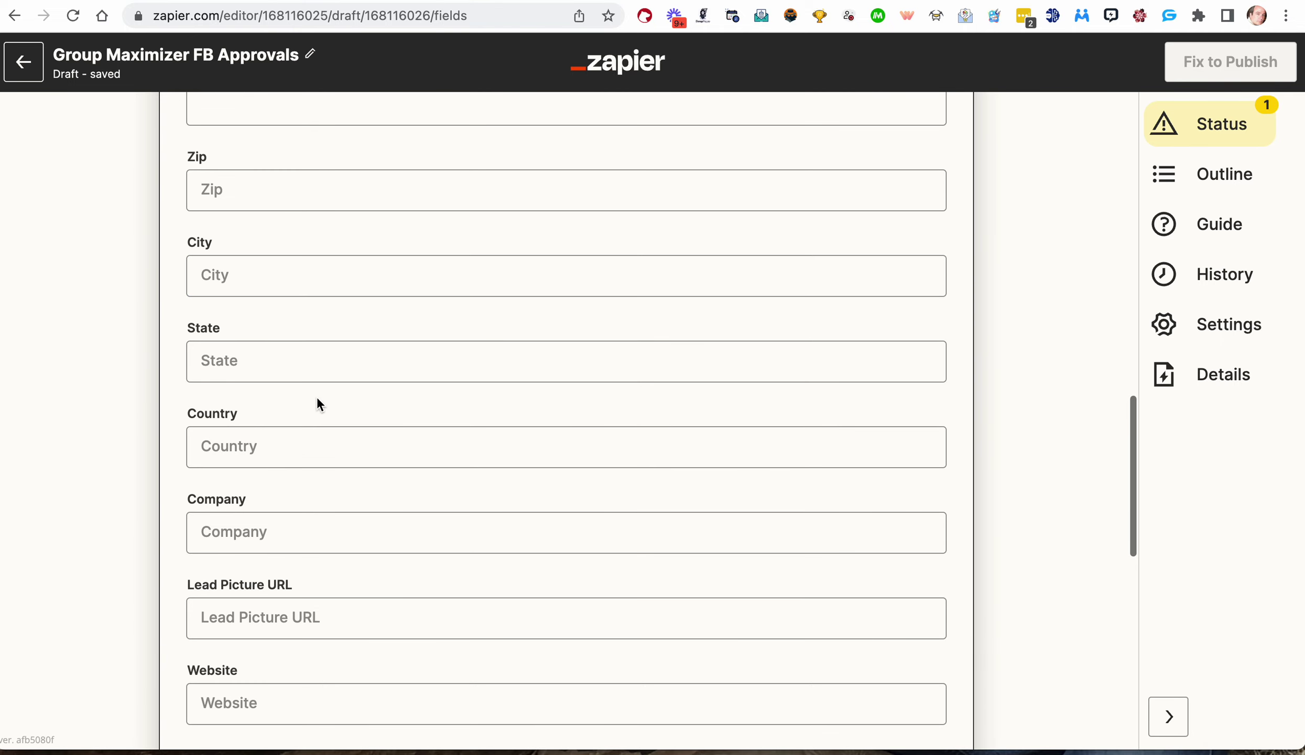
scroll(318, 401, down, 6)
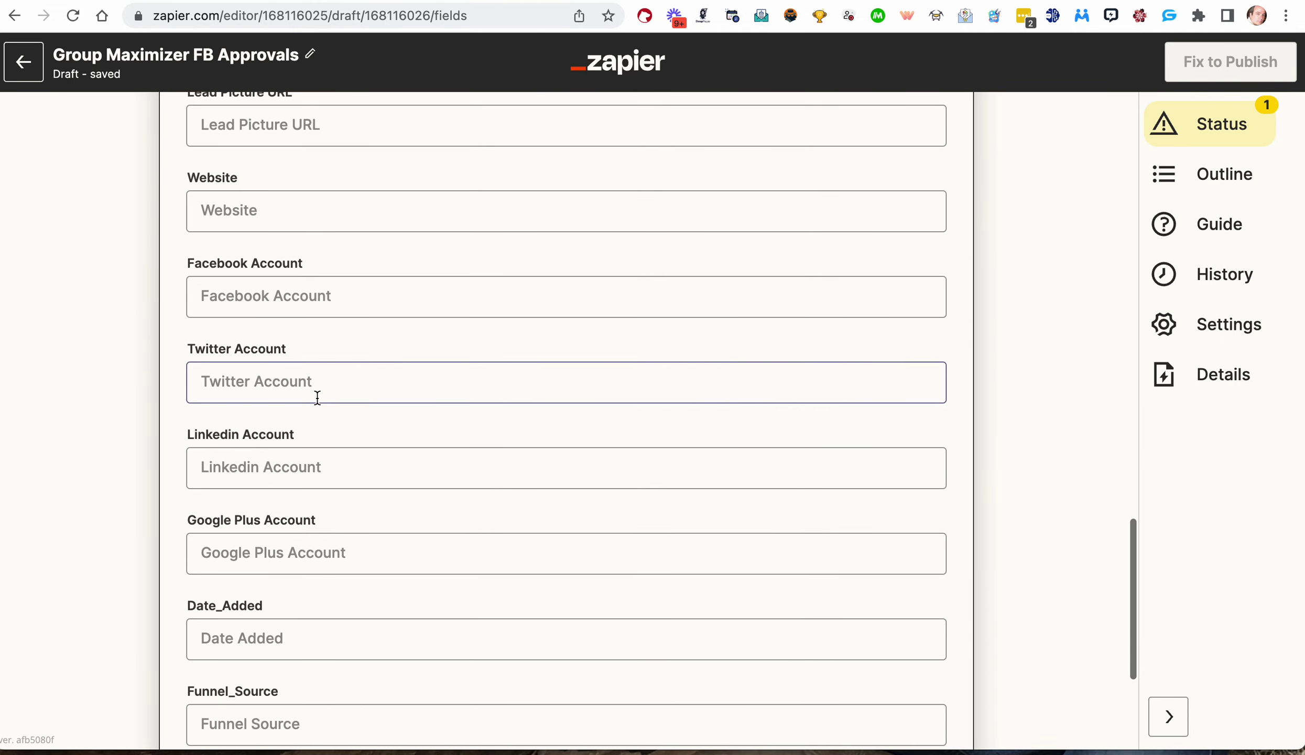
scroll(318, 483, down, 5)
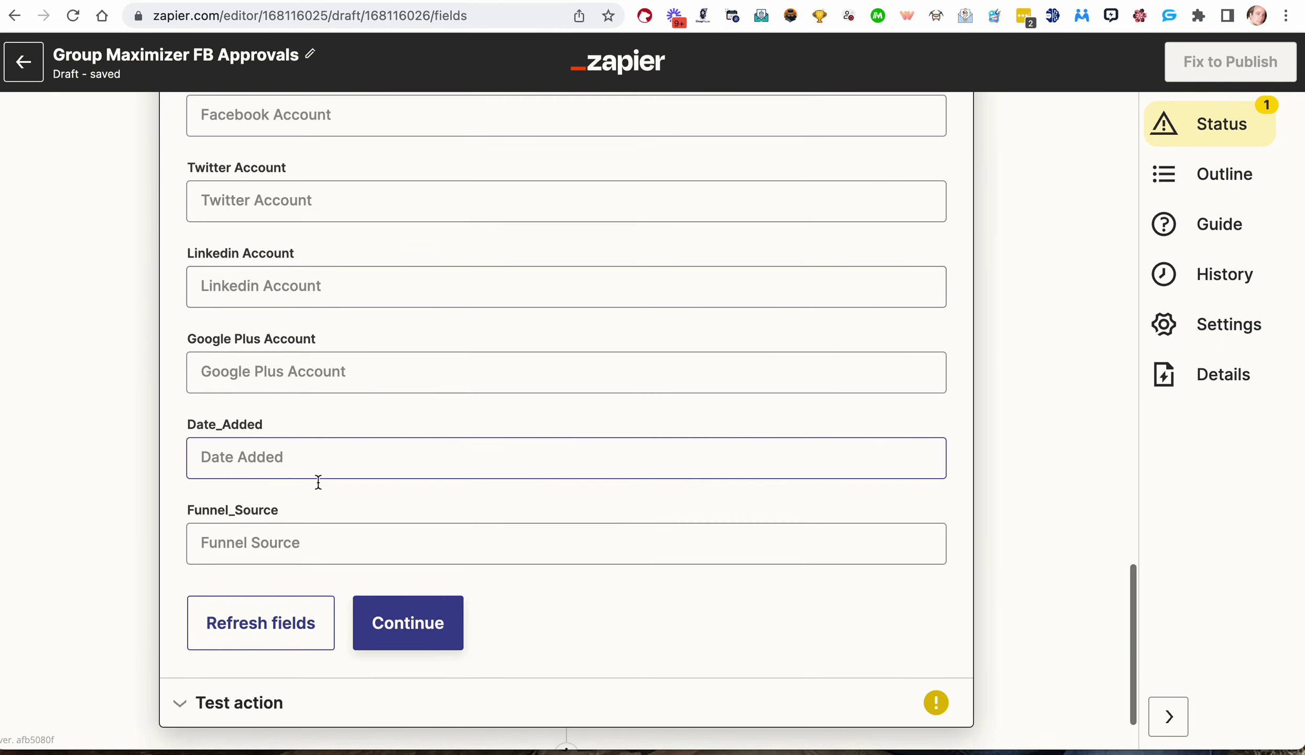
click(387, 539)
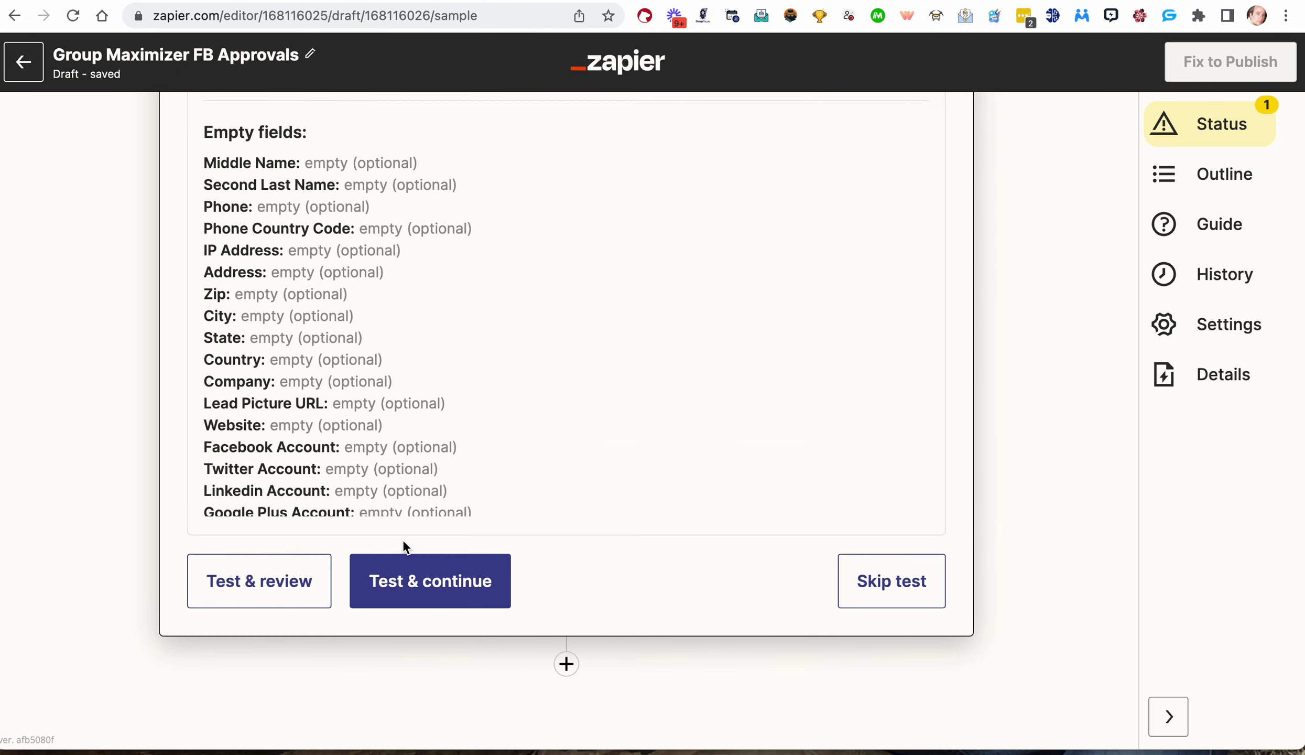
- Test the Create New Lead step successfully and add a third step below it
click(446, 574)
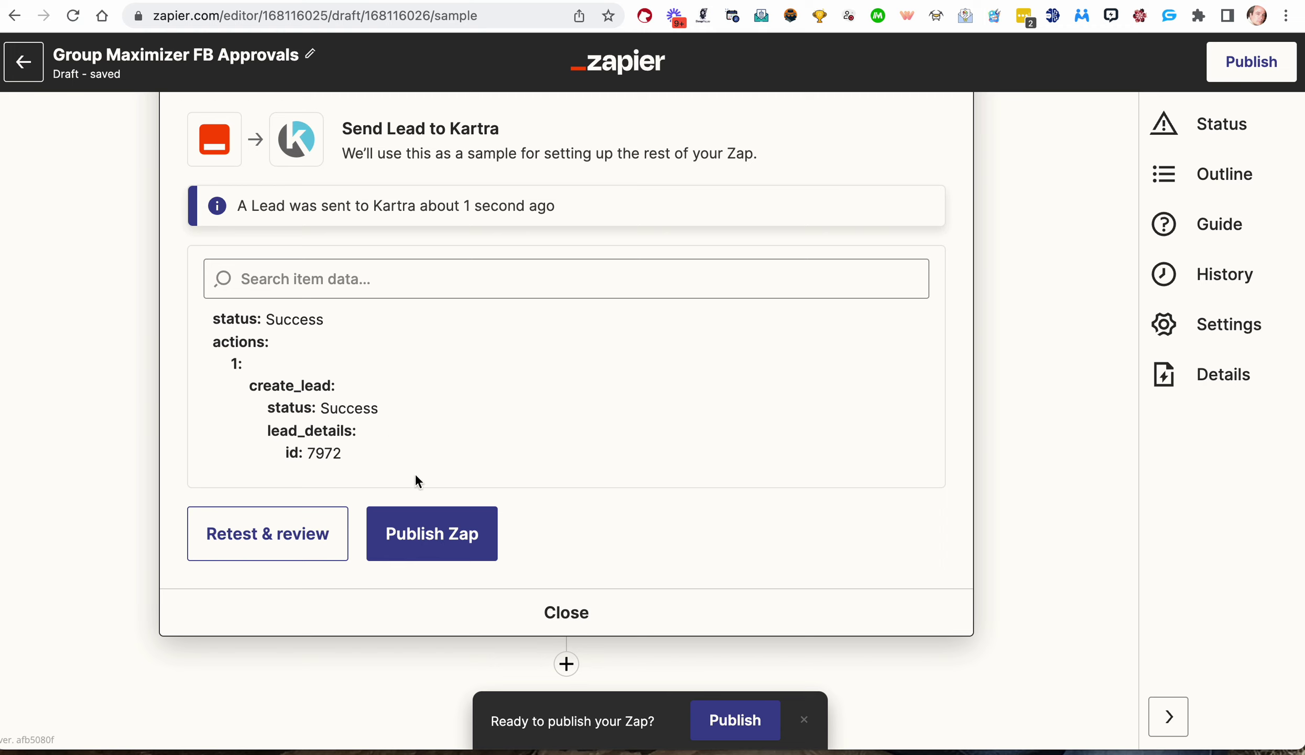
click(566, 664)
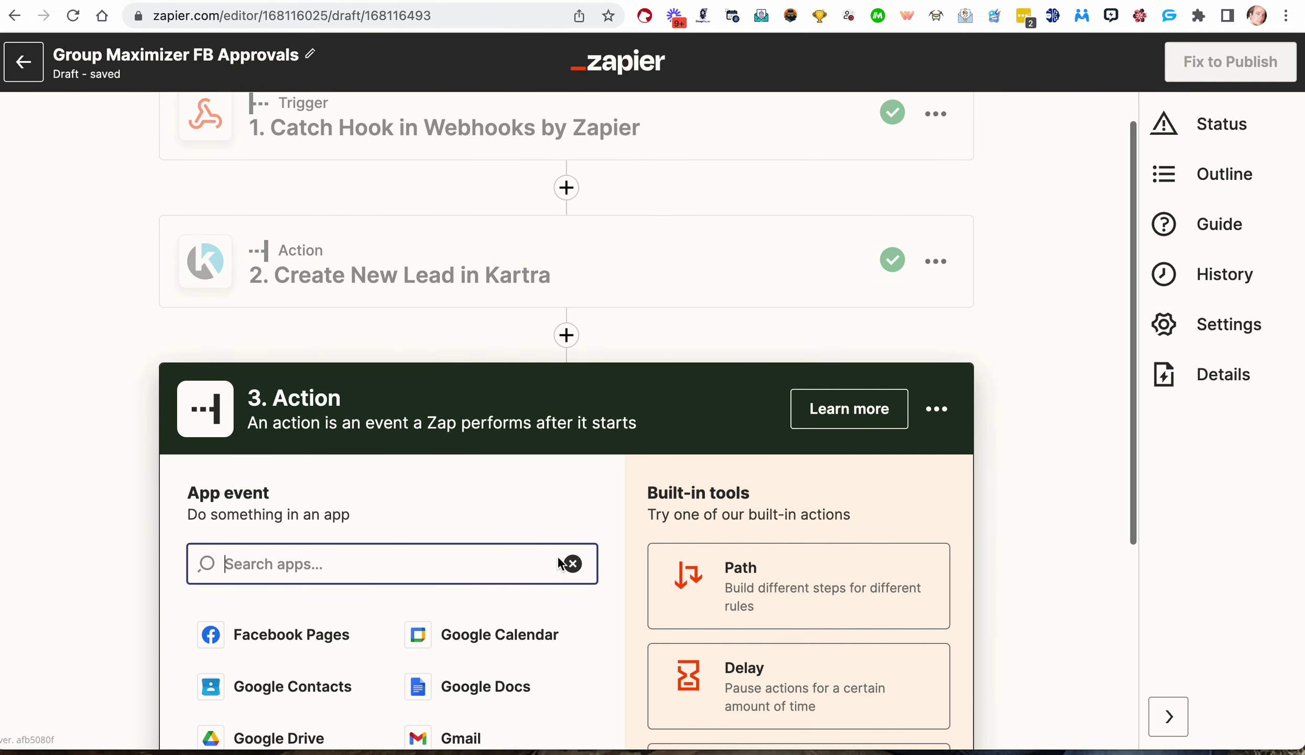
- Set step 3 to Kartra's Subscribe Lead to List event with the connected Kartra account
text(kartra)
click(251, 469)
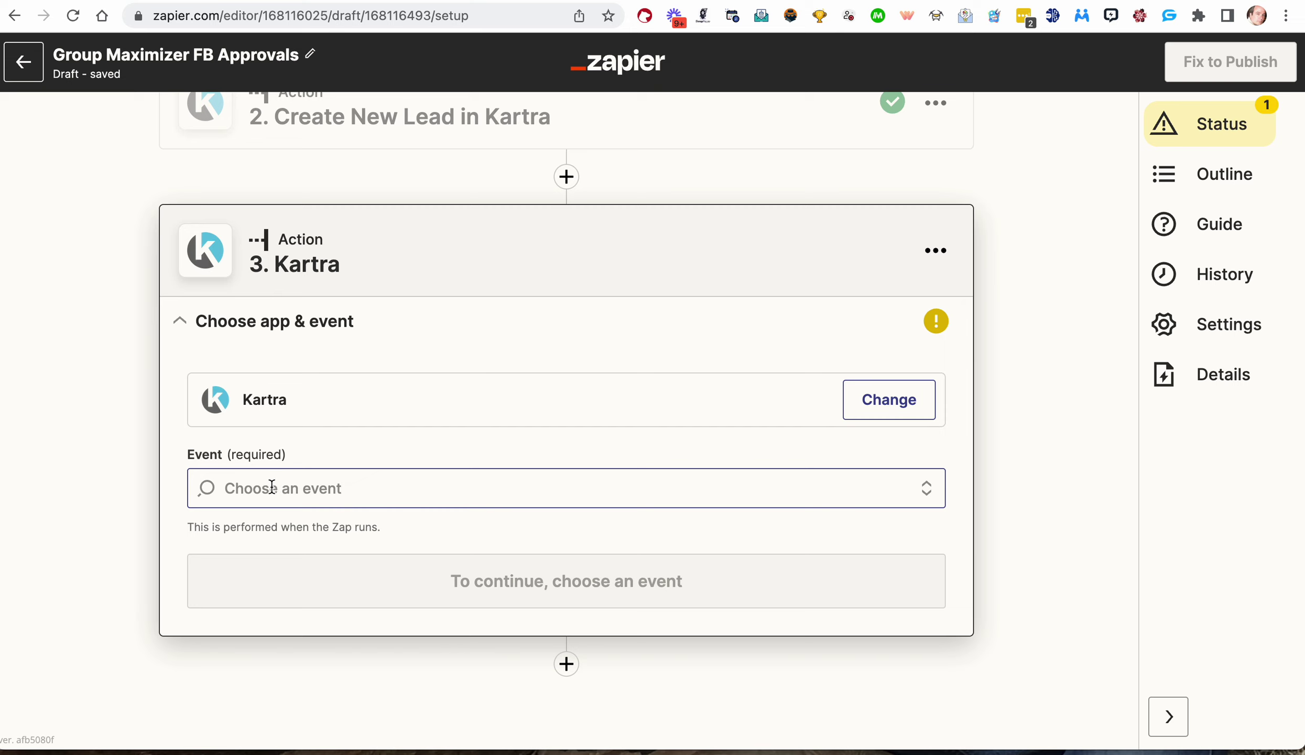
click(272, 486)
scroll(300, 603, down, 1)
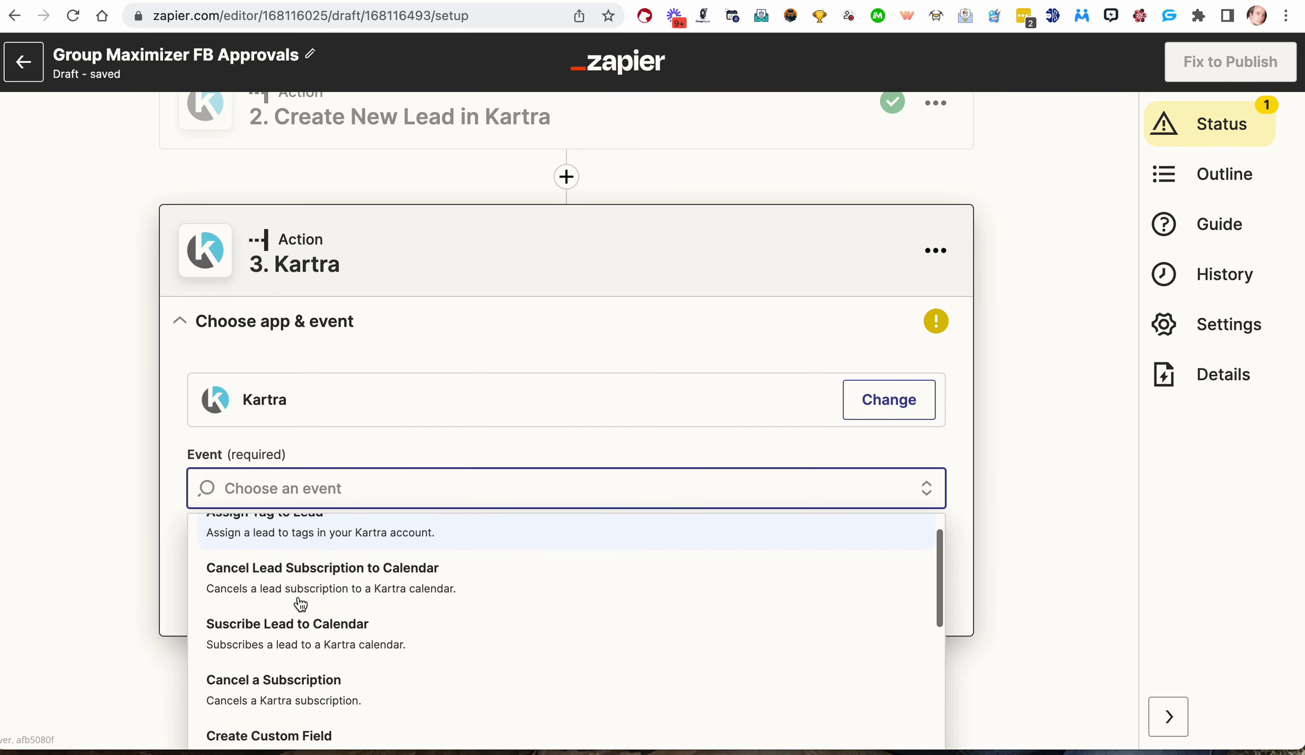
text(list)
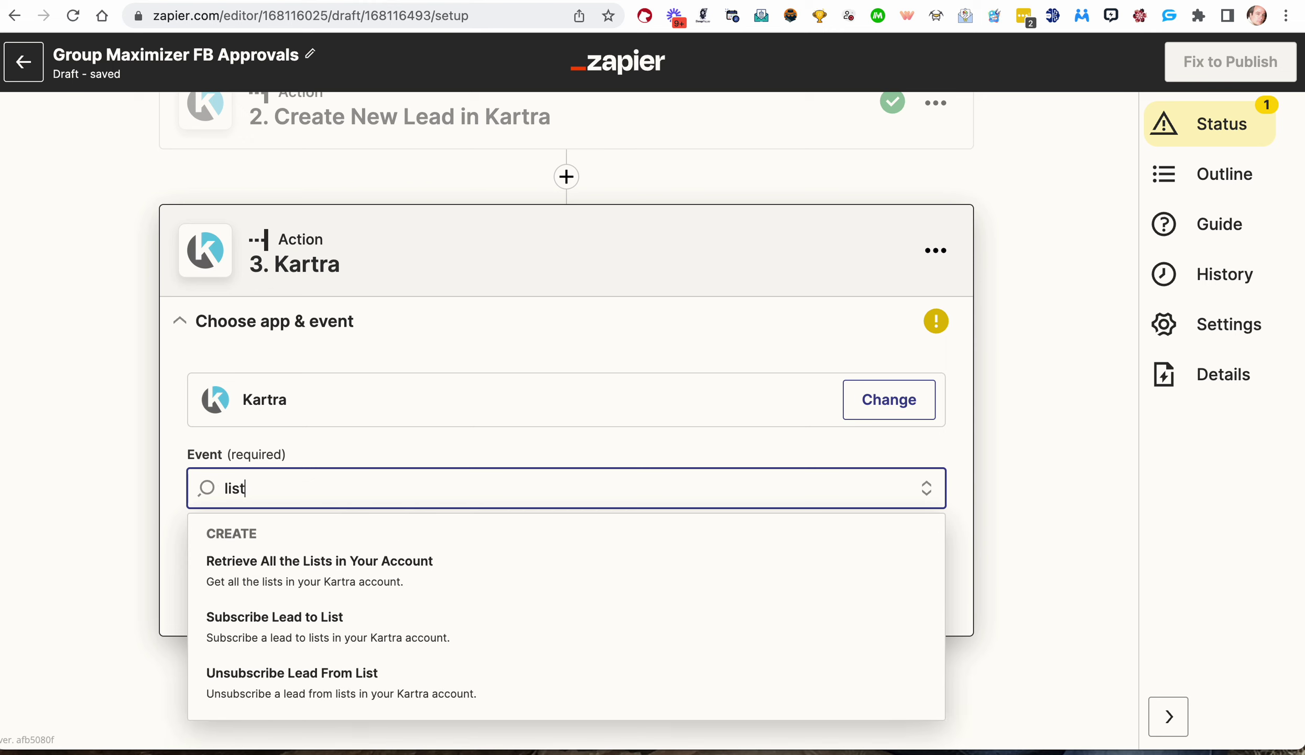
click(312, 627)
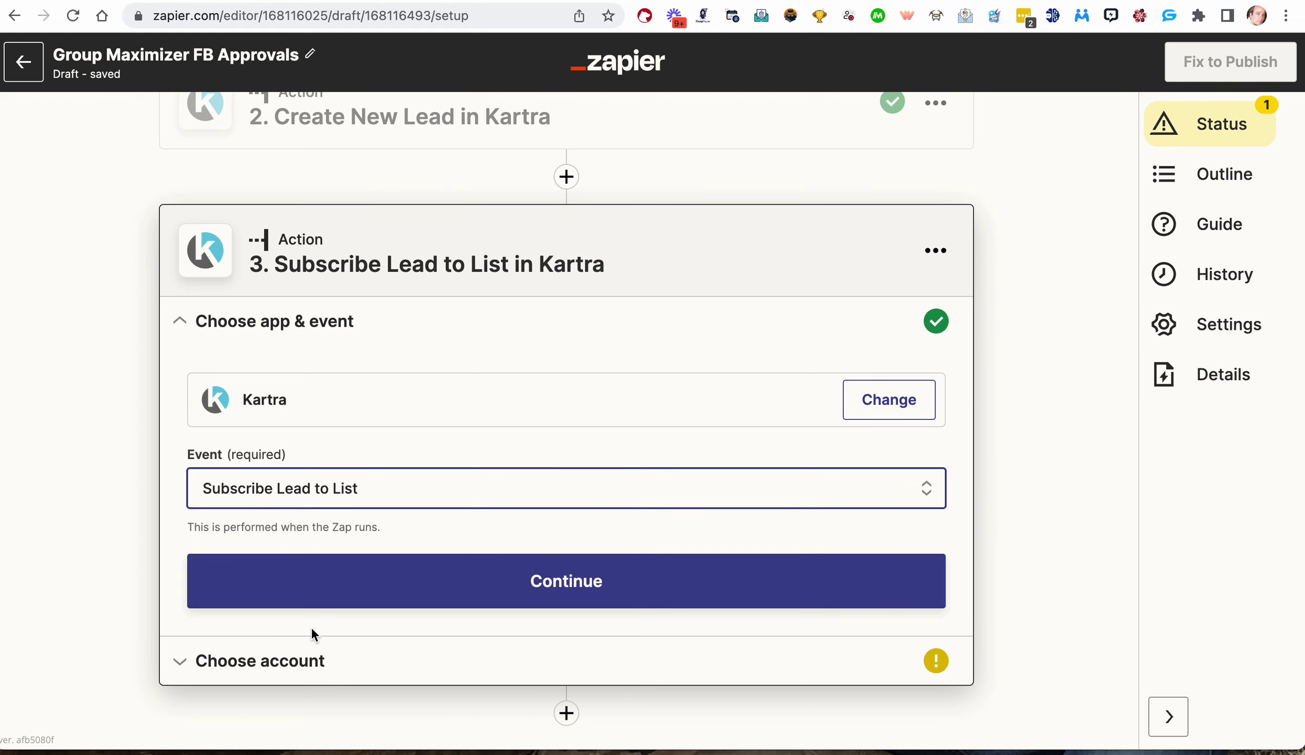
click(360, 579)
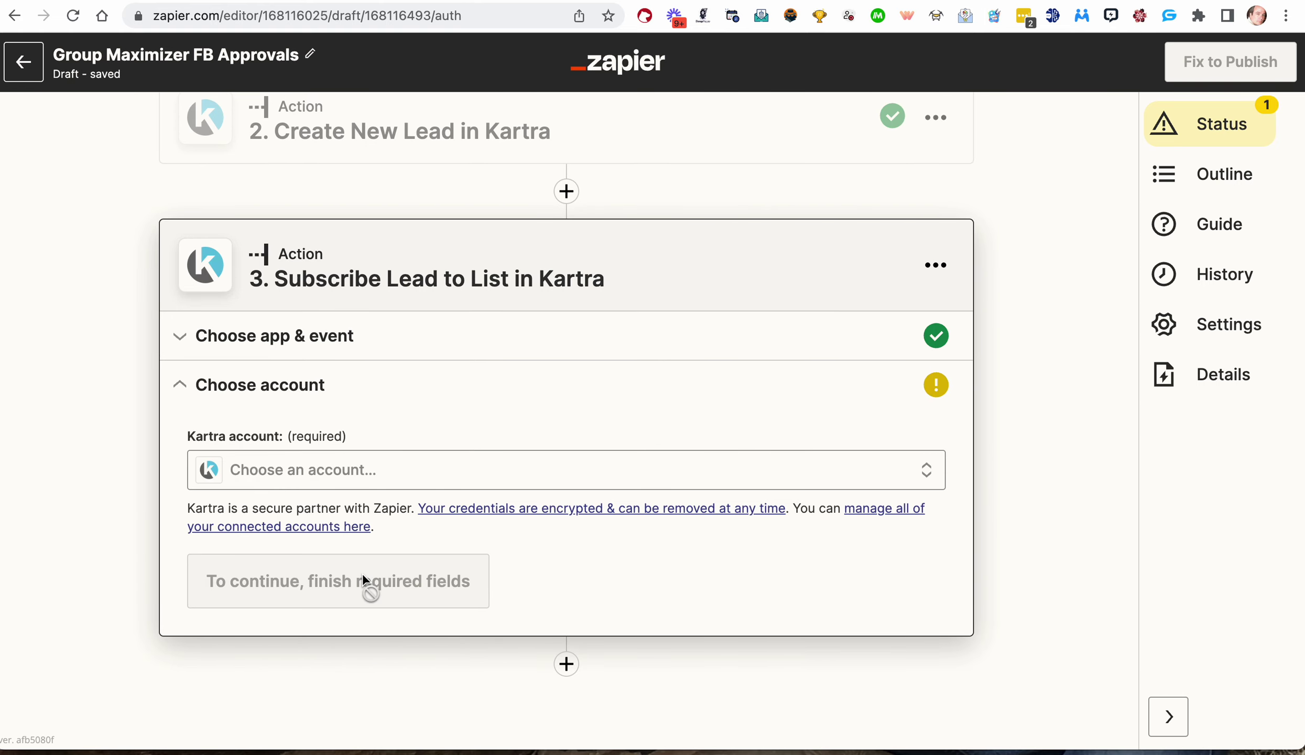
click(348, 468)
click(311, 613)
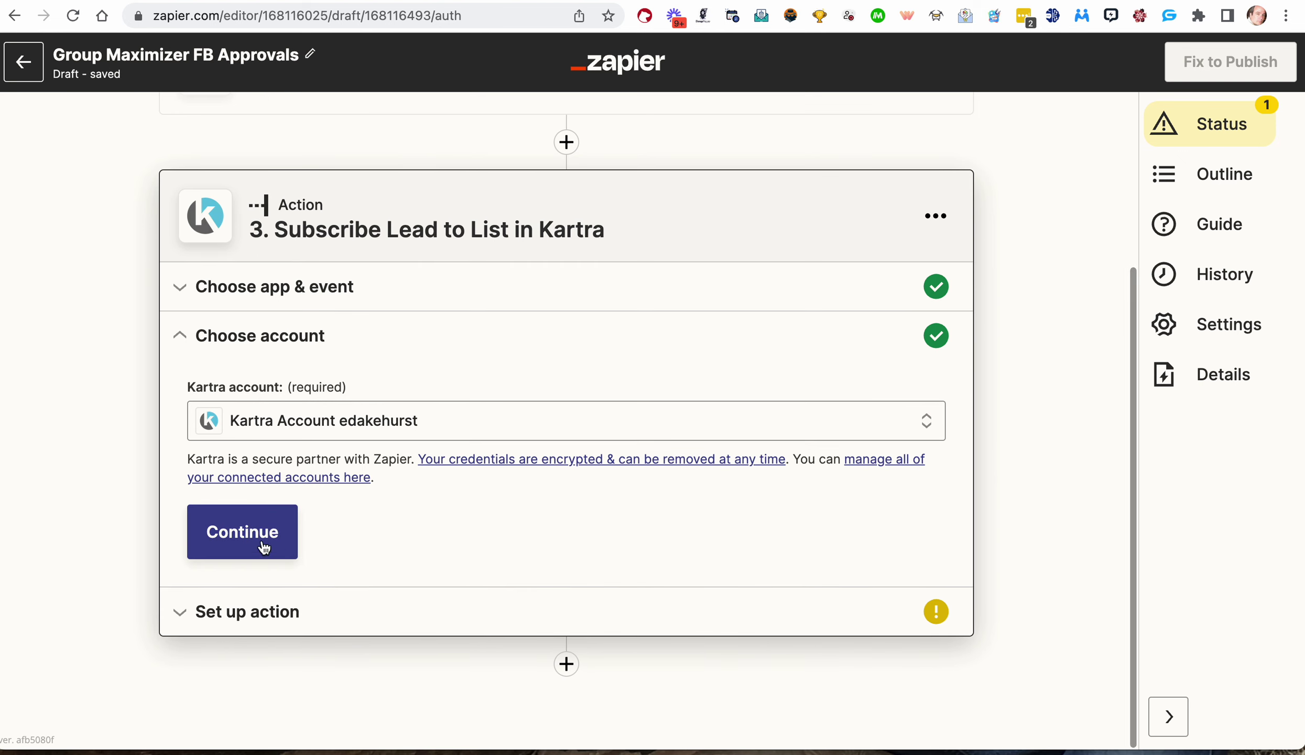
- Select Group Maximizer FB Group as the target Kartra list
click(256, 542)
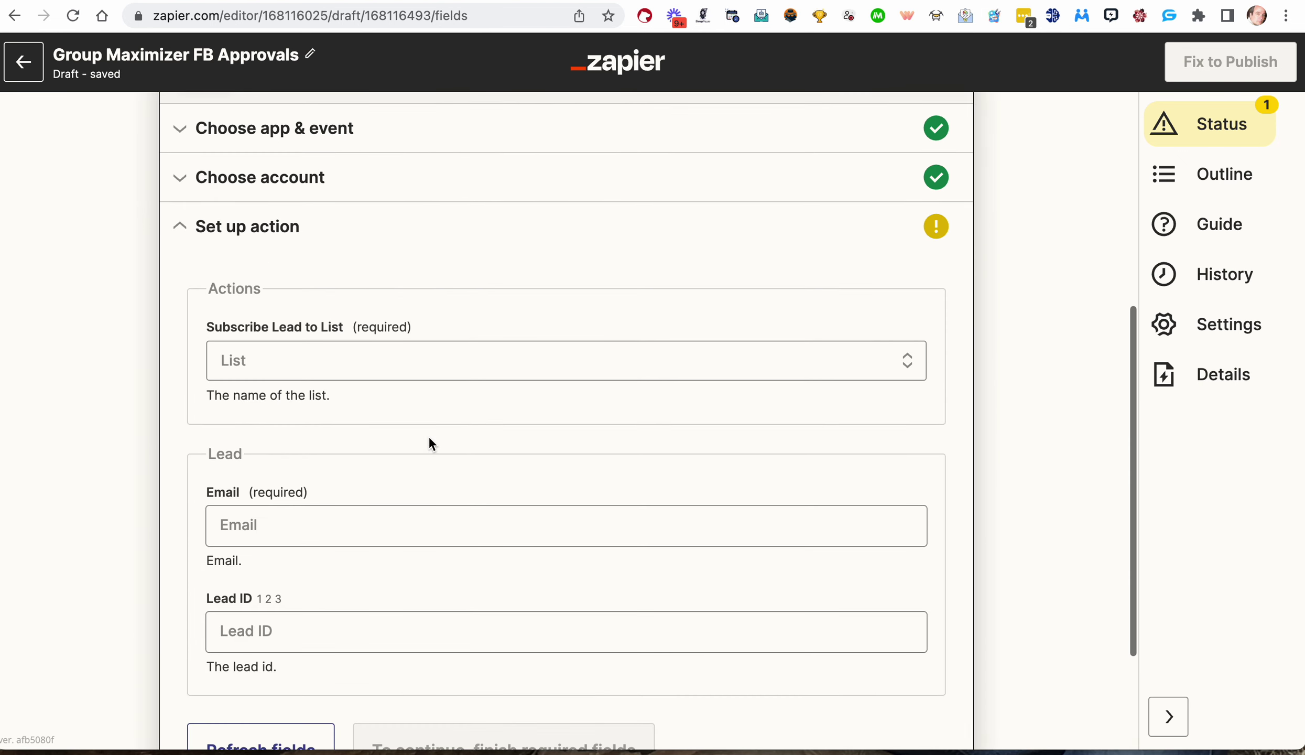
click(378, 361)
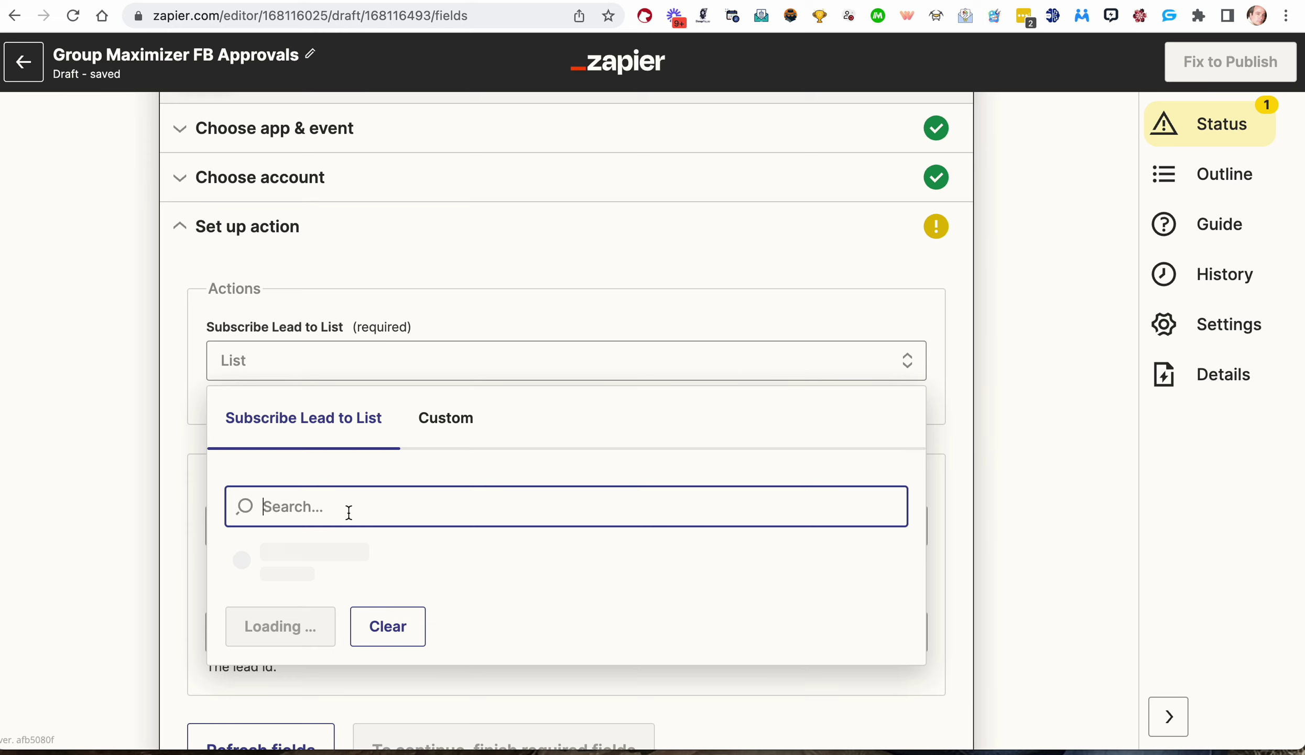
text(max)
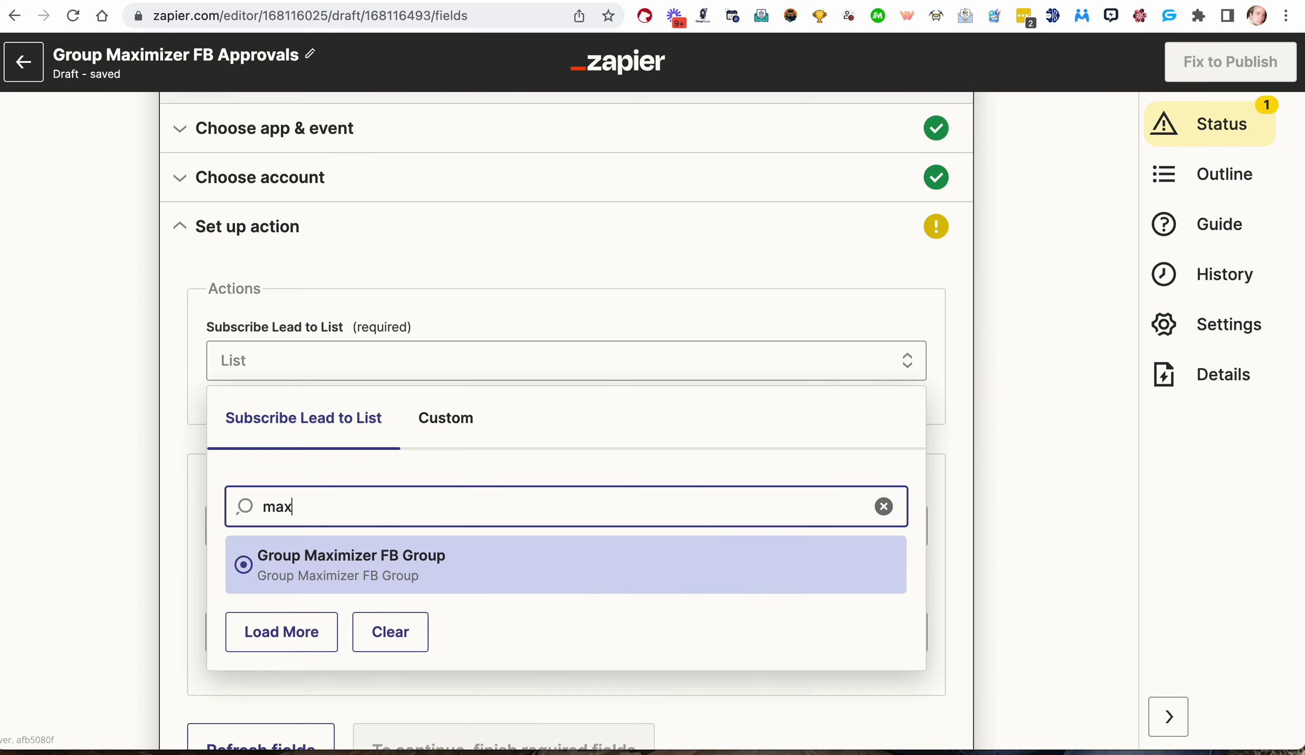
click(370, 574)
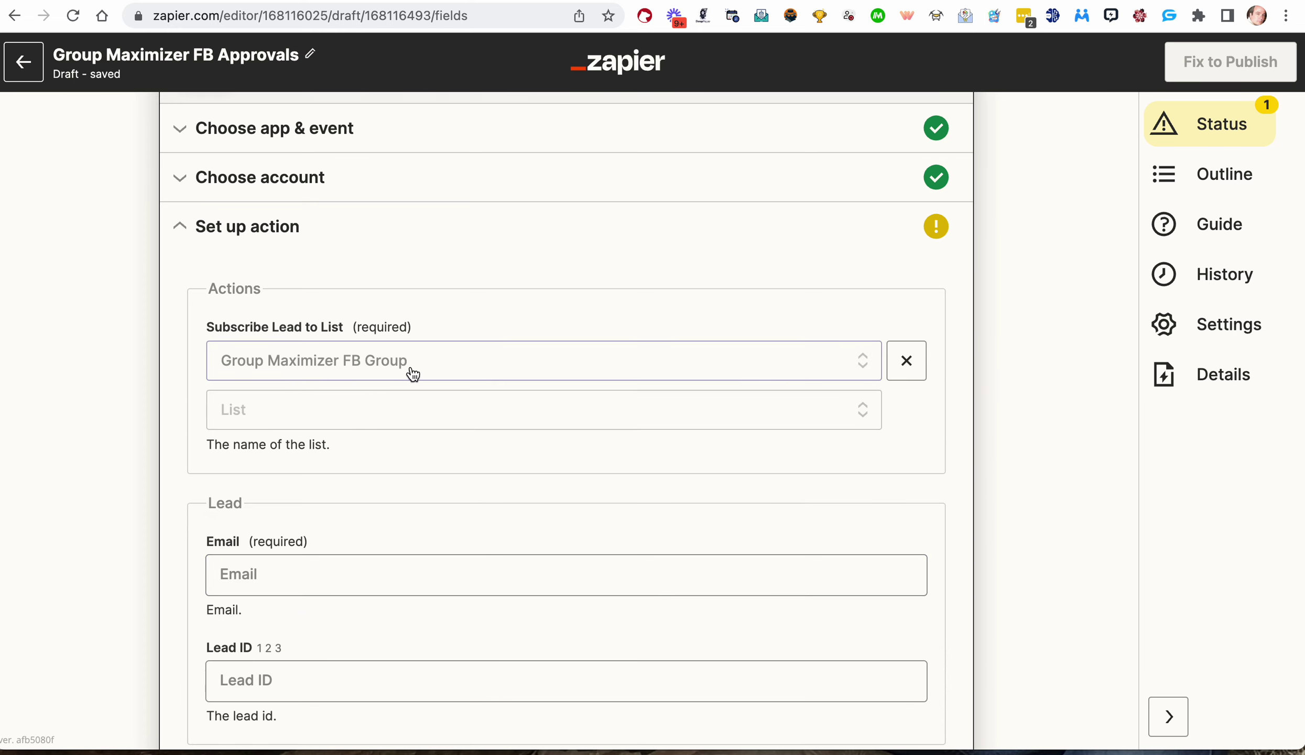
- Fill the Email field with the webhook trigger's Answer 2 value
scroll(412, 393, down, 4)
click(399, 405)
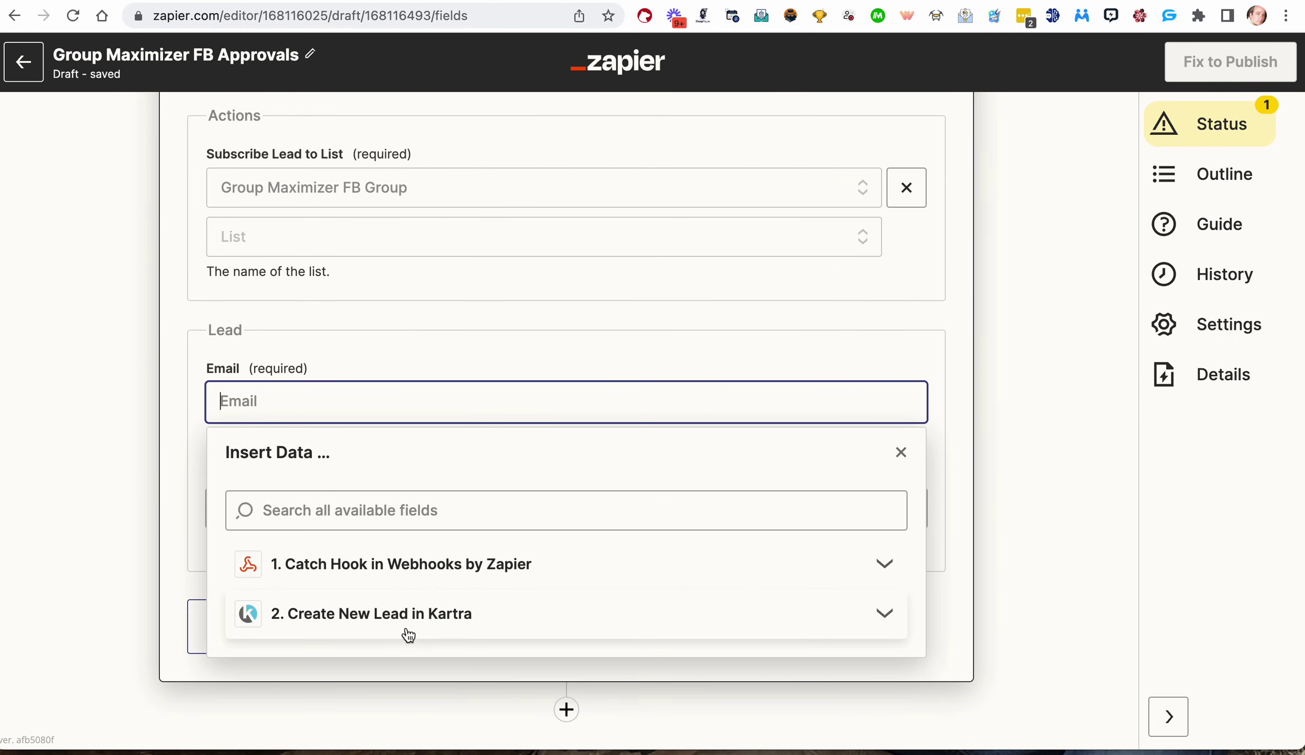
click(402, 620)
scroll(402, 671, down, 1)
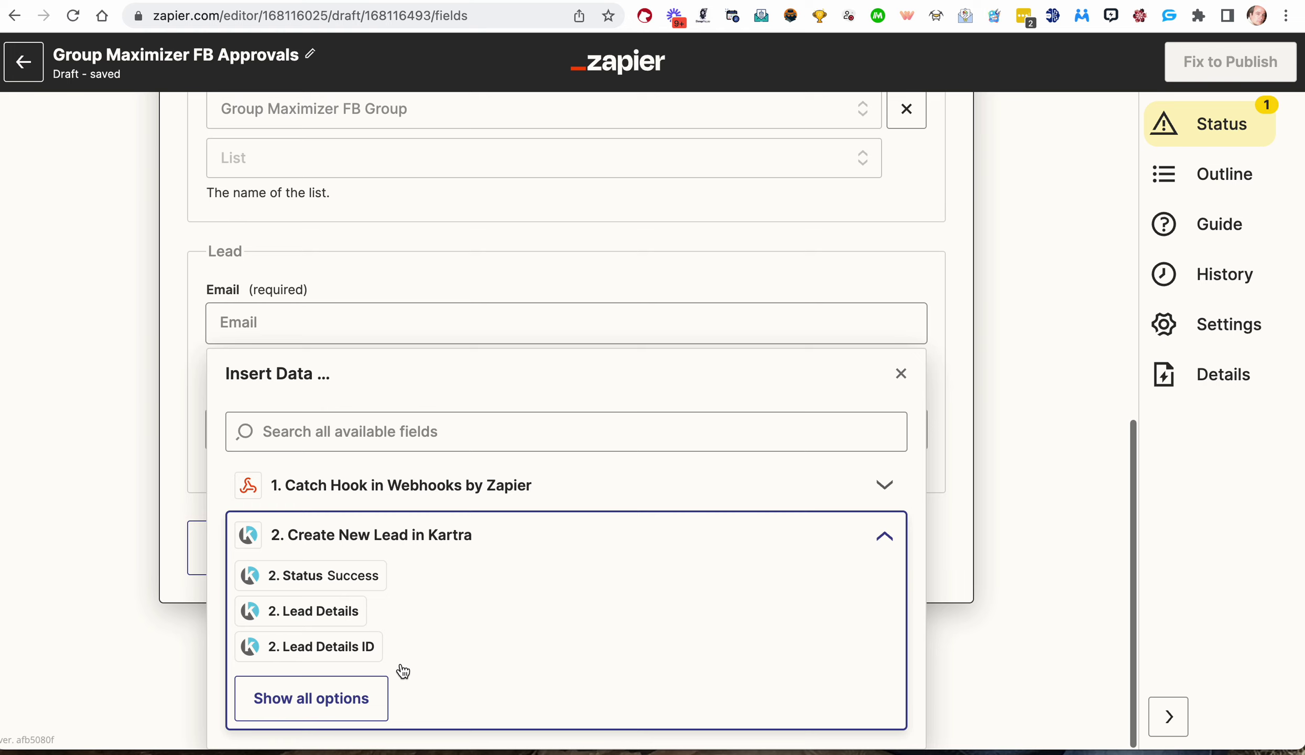
click(368, 691)
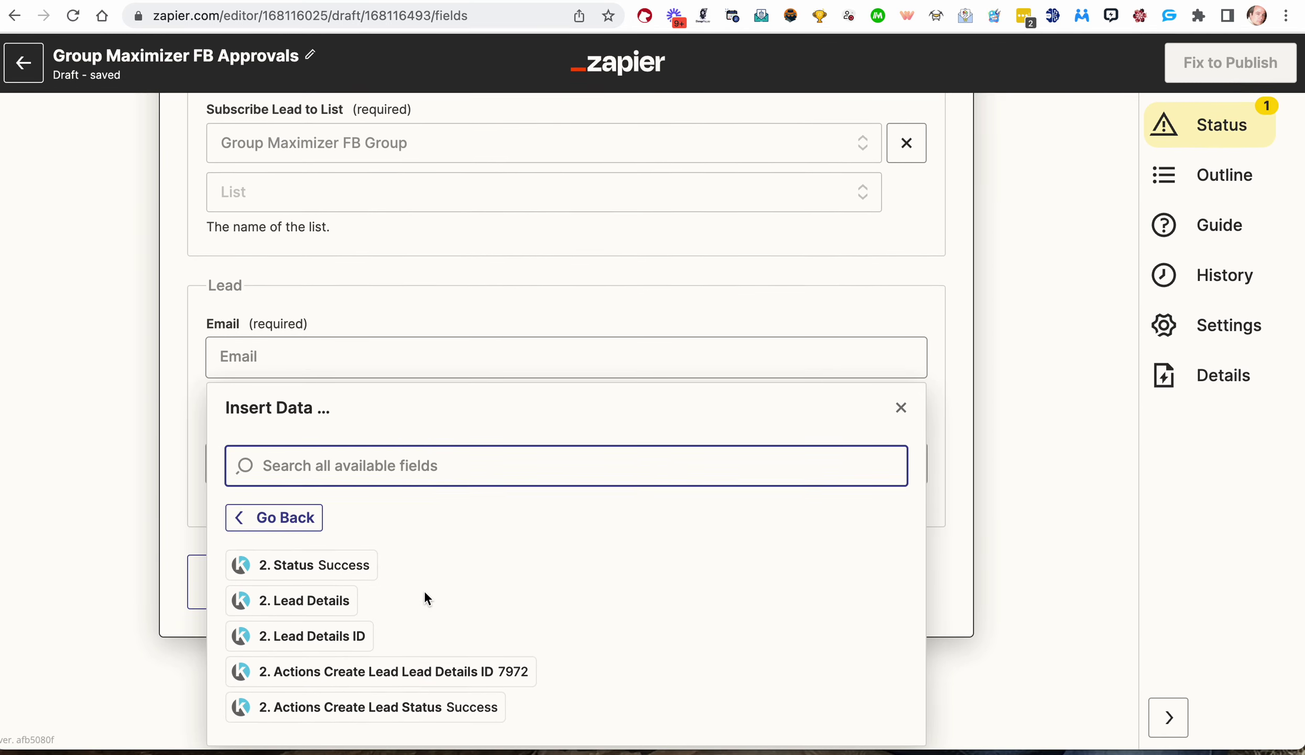
click(386, 323)
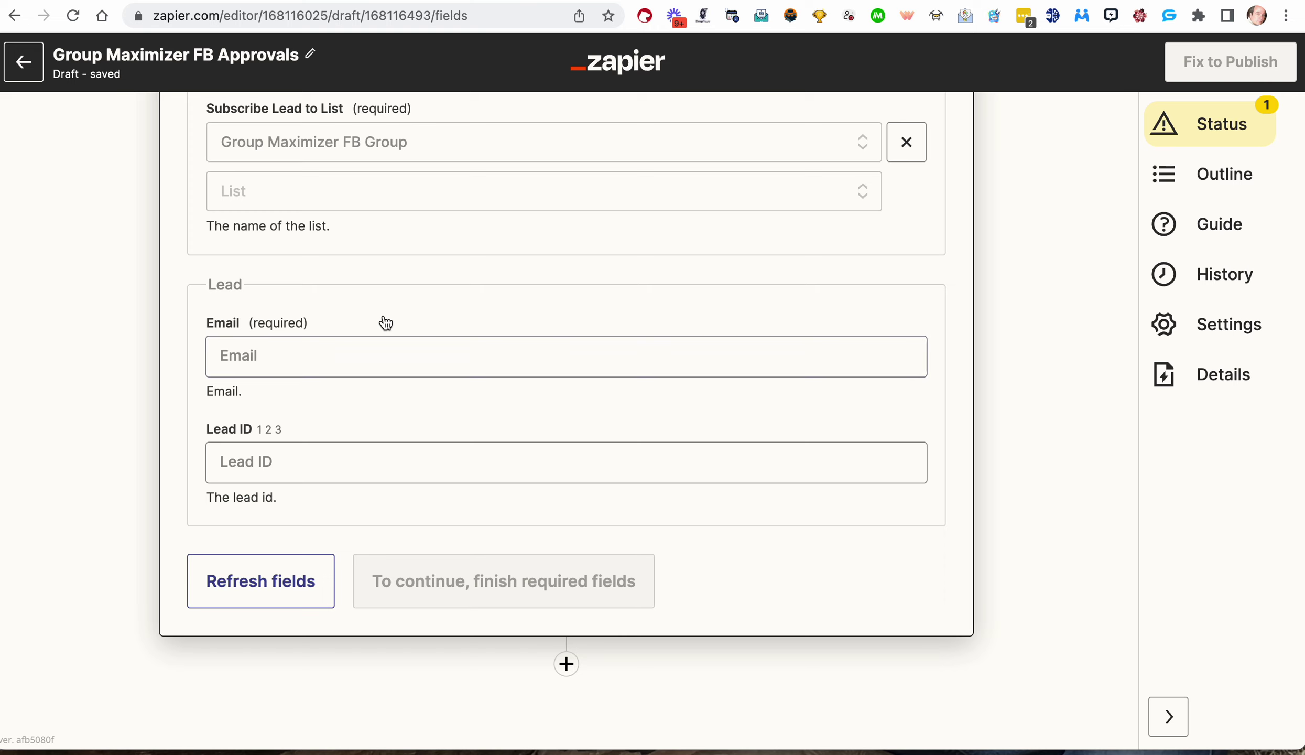
click(353, 350)
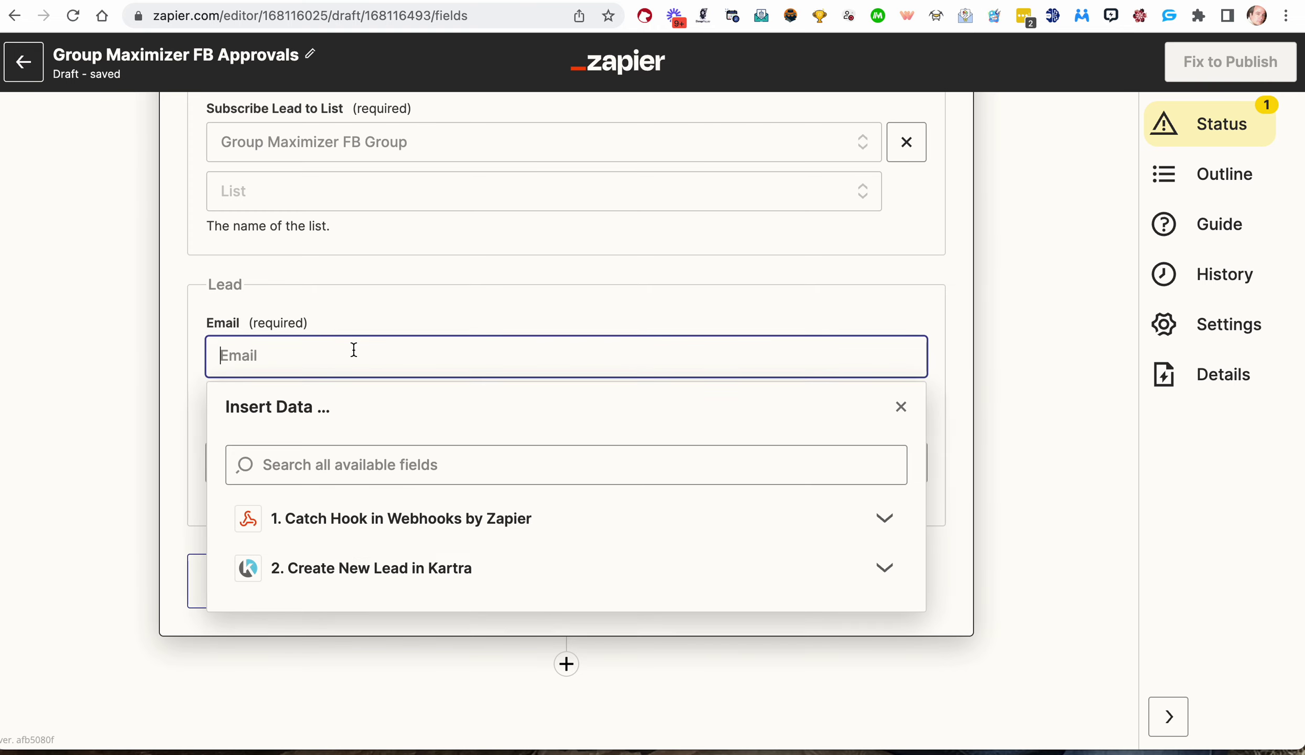
click(338, 523)
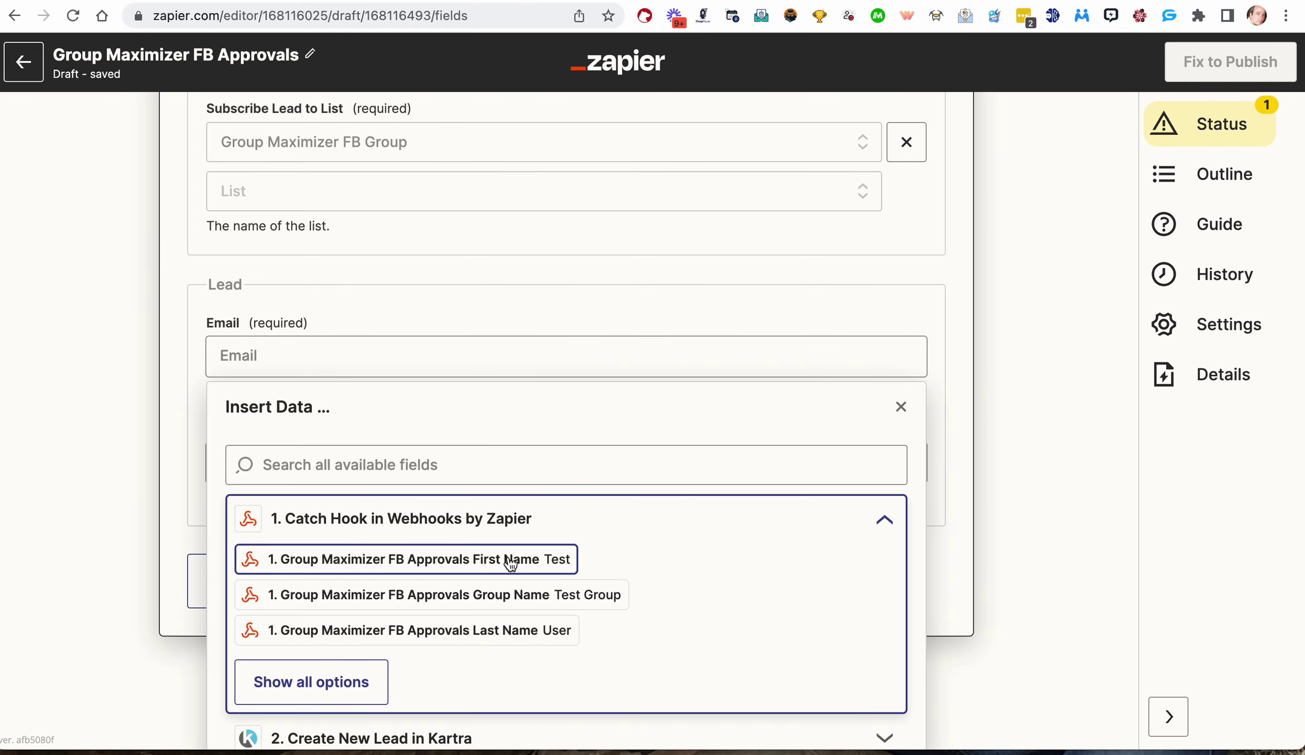
click(355, 680)
scroll(461, 656, down, 2)
scroll(461, 655, down, 5)
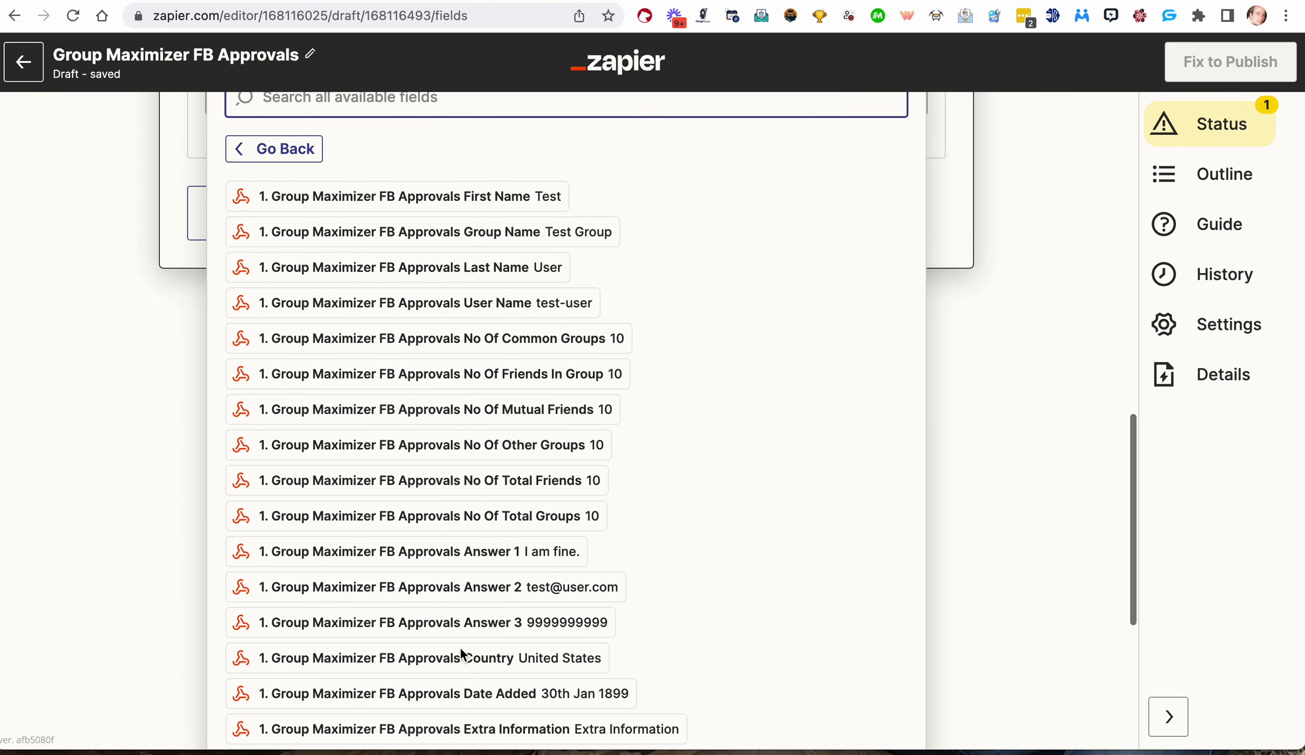
click(519, 597)
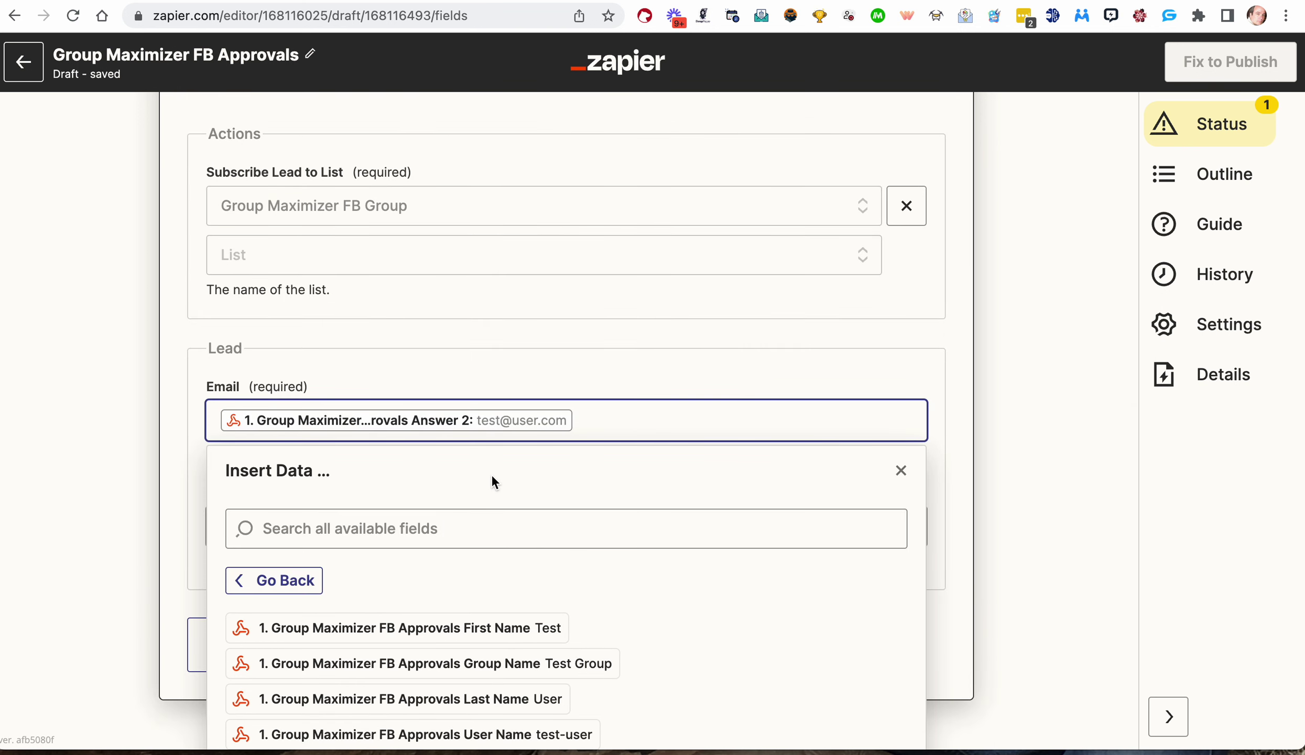
click(505, 370)
- Fill Lead ID with the Lead Details ID from the Create New Lead step
click(328, 535)
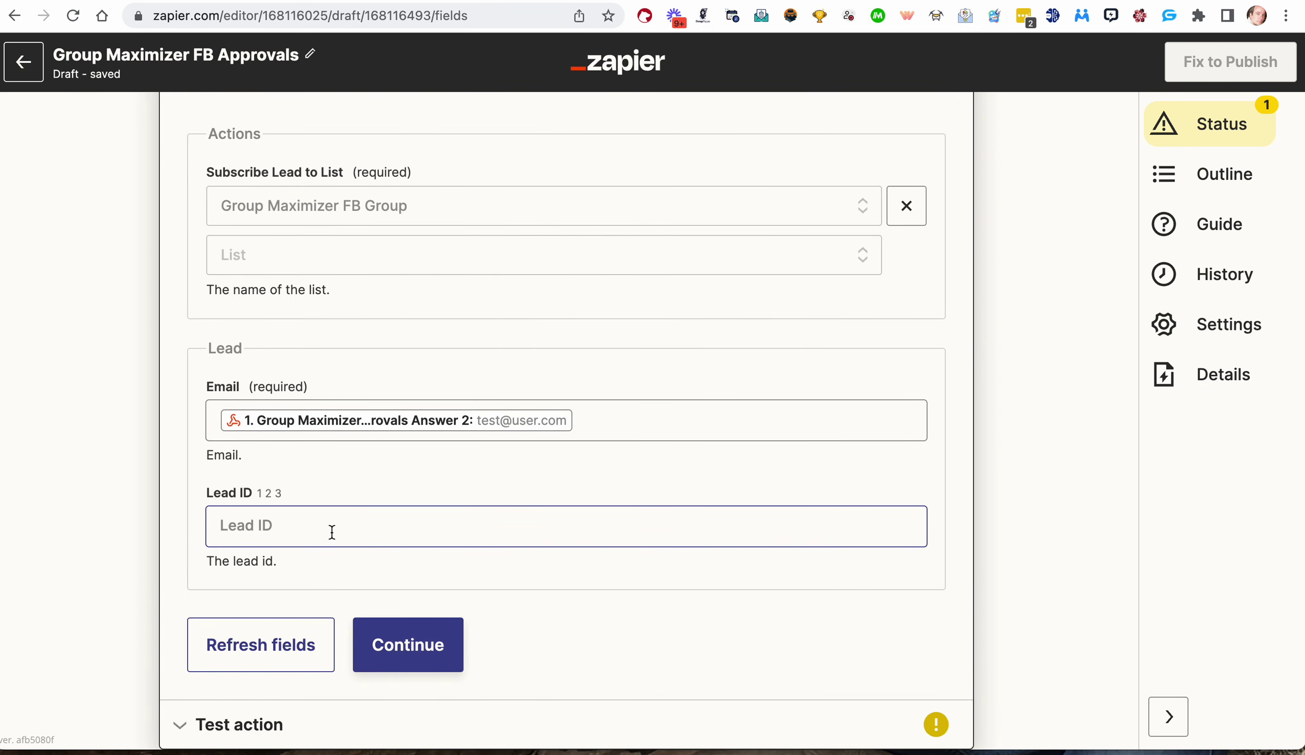
click(332, 531)
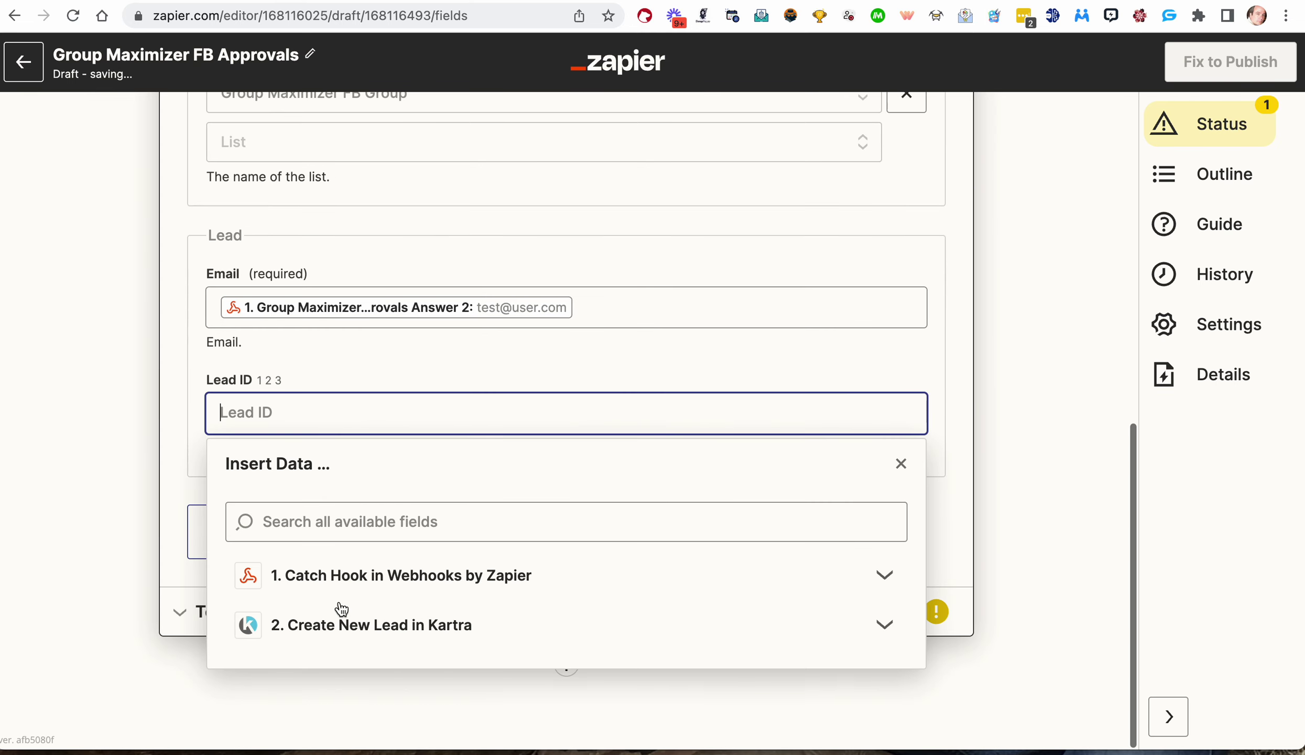
click(365, 624)
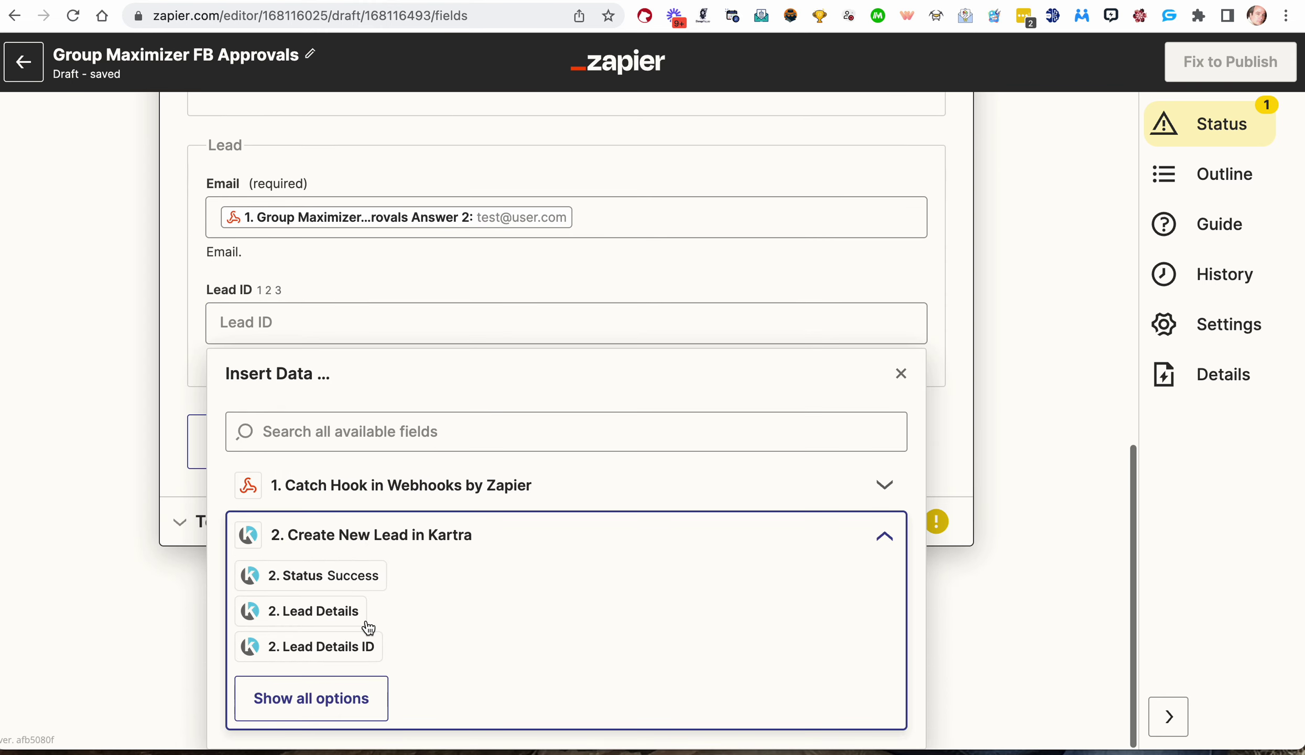
click(344, 655)
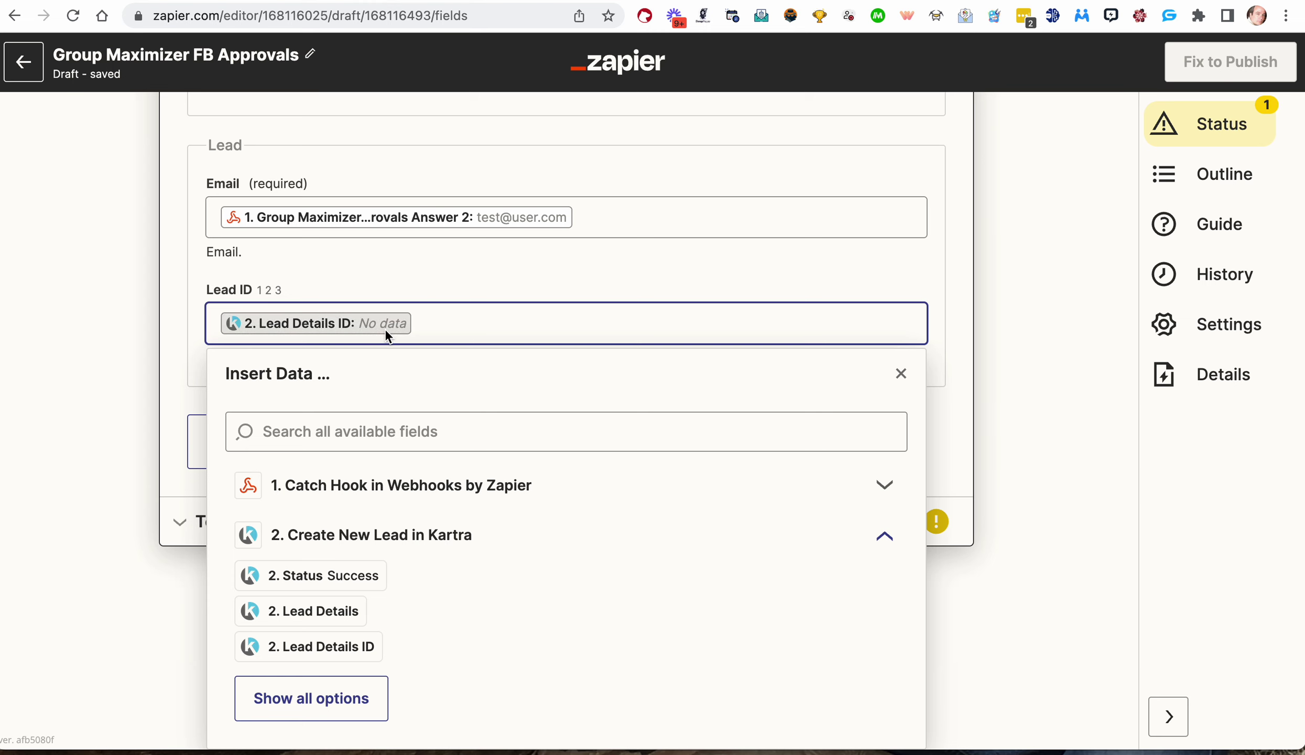
click(450, 287)
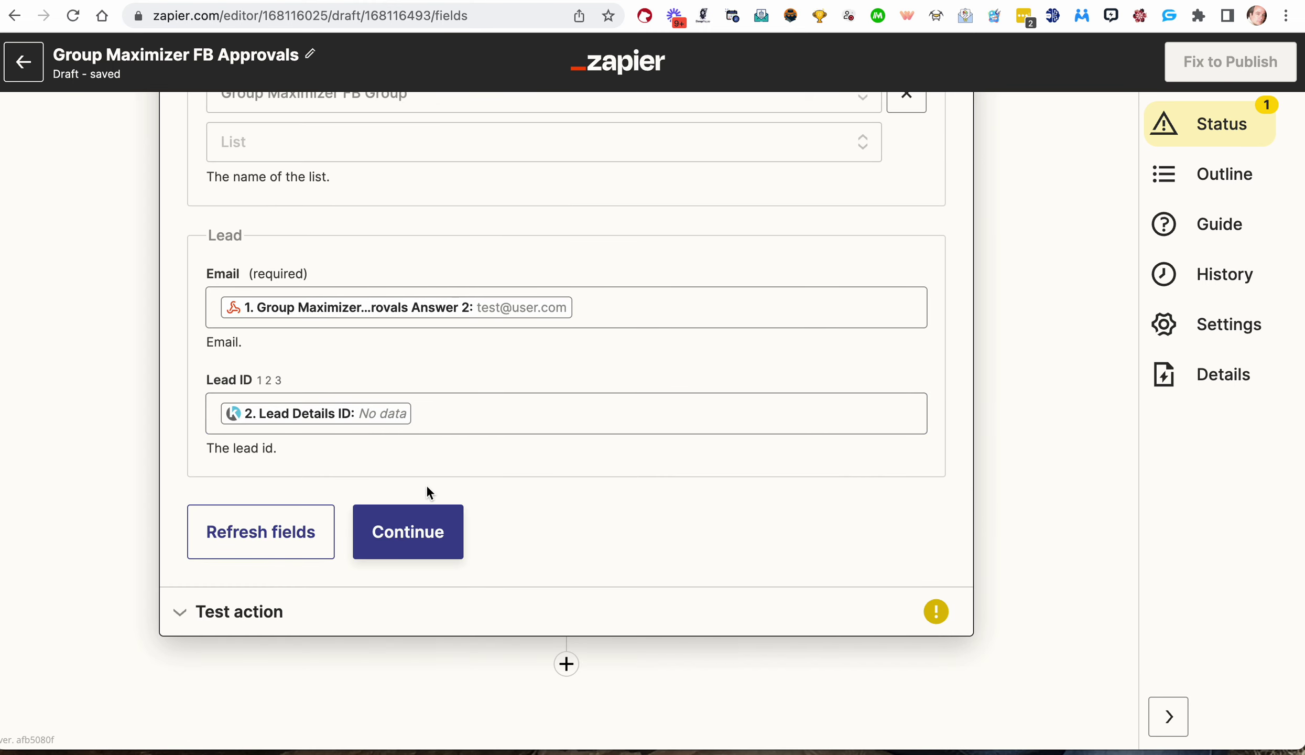
- Test the Subscribe Lead to List step and check its result
click(408, 528)
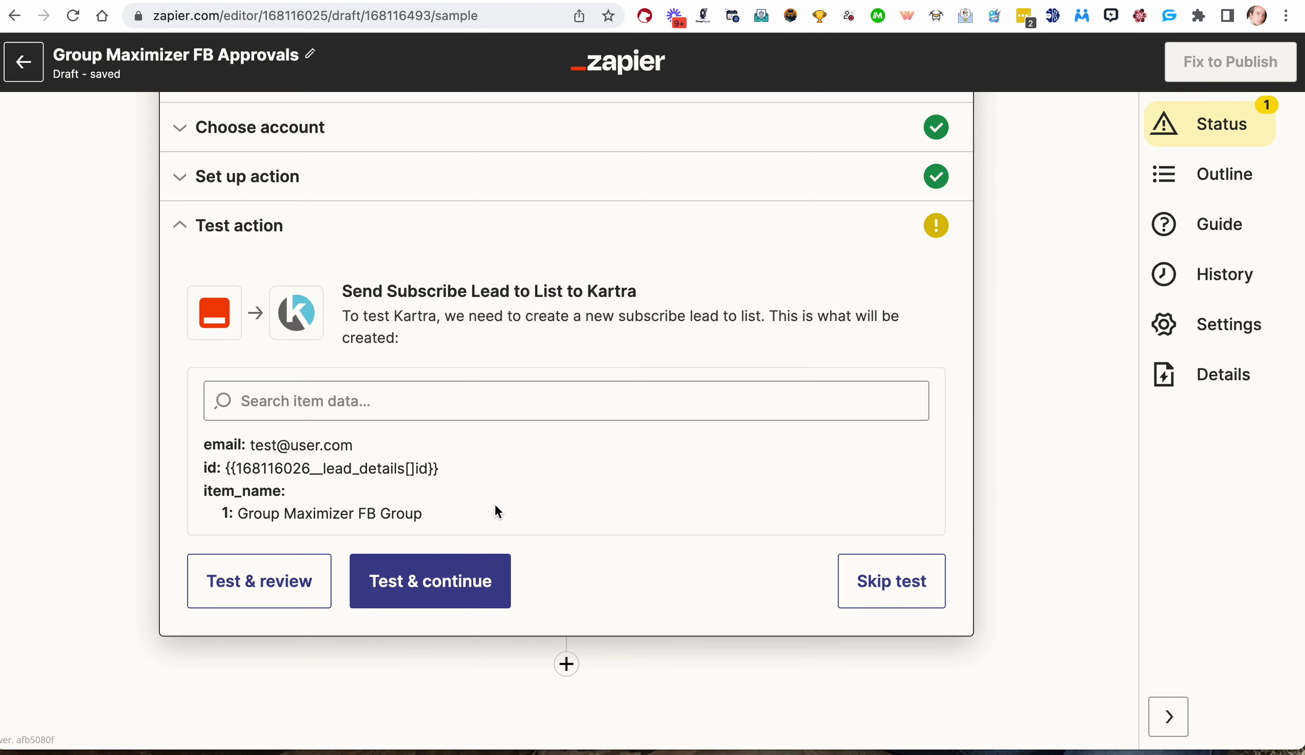
click(433, 580)
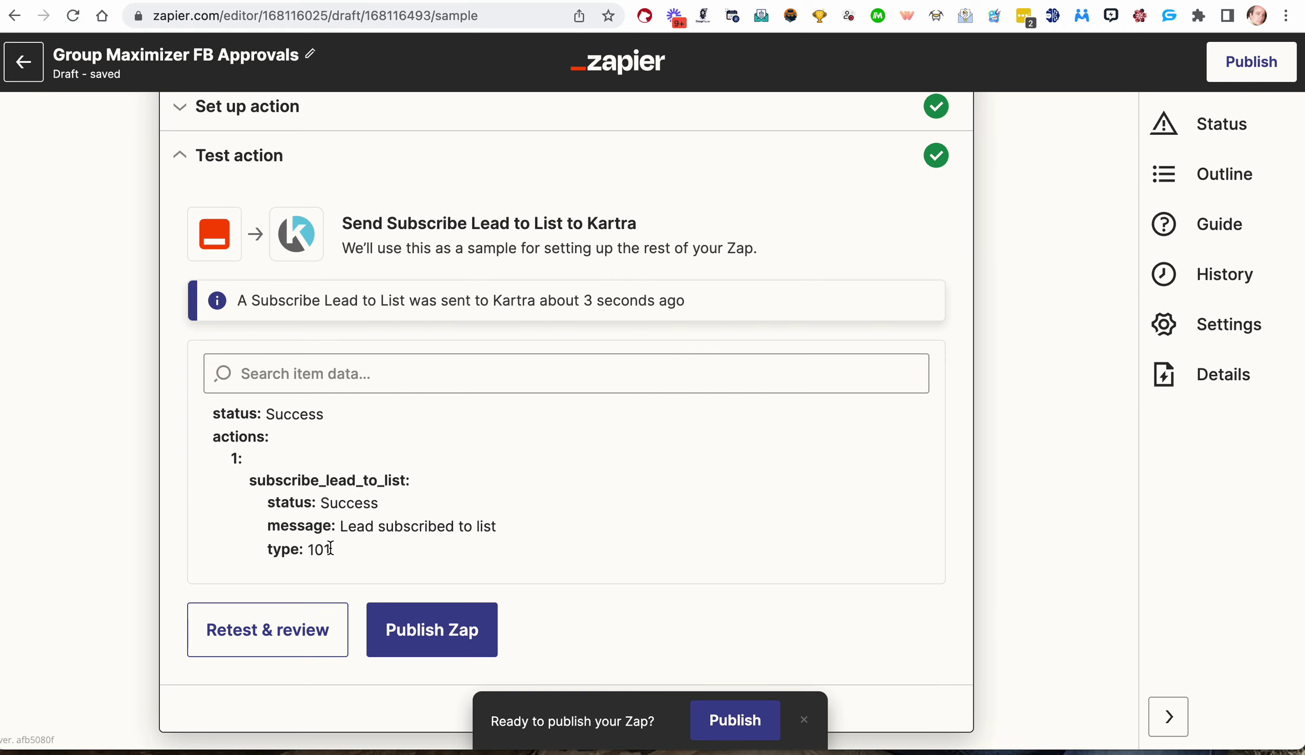
drag(332, 549, 214, 548)
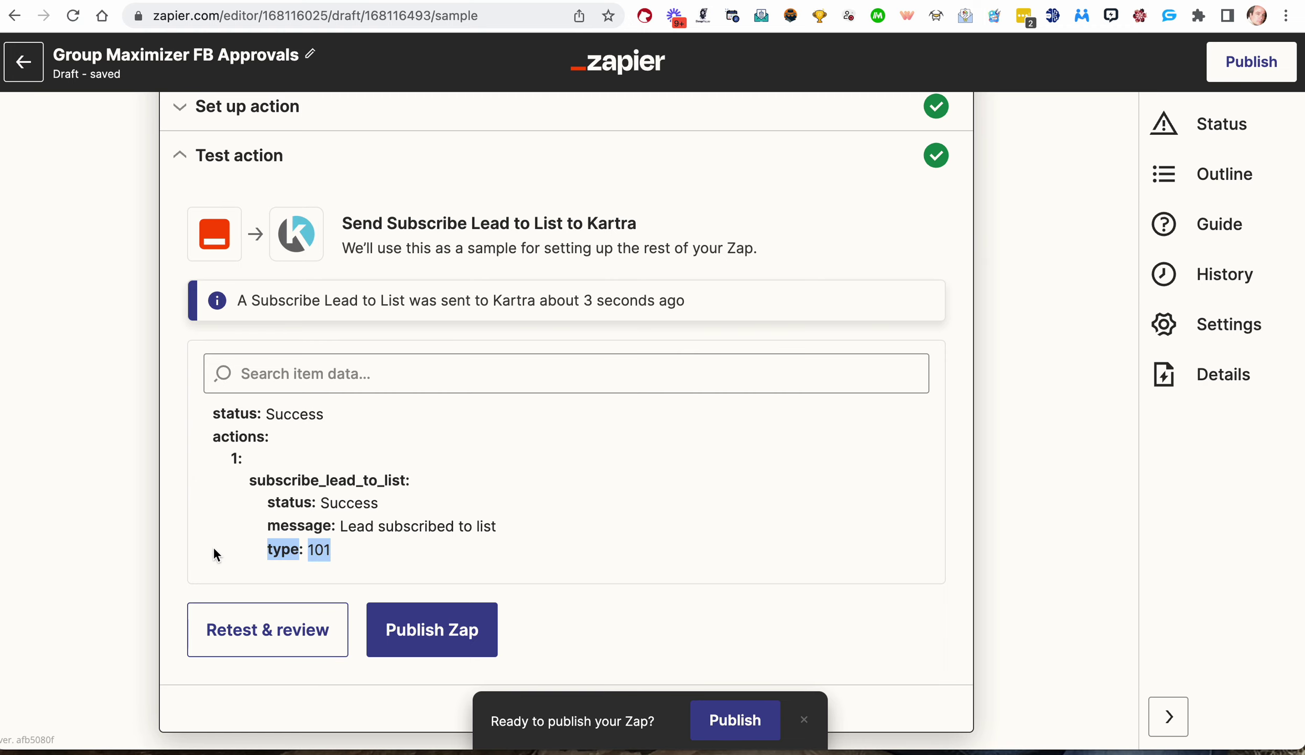
- Publish the Zap, turn it on, and return to Group Maximizer's webhook settings
click(472, 628)
click(679, 422)
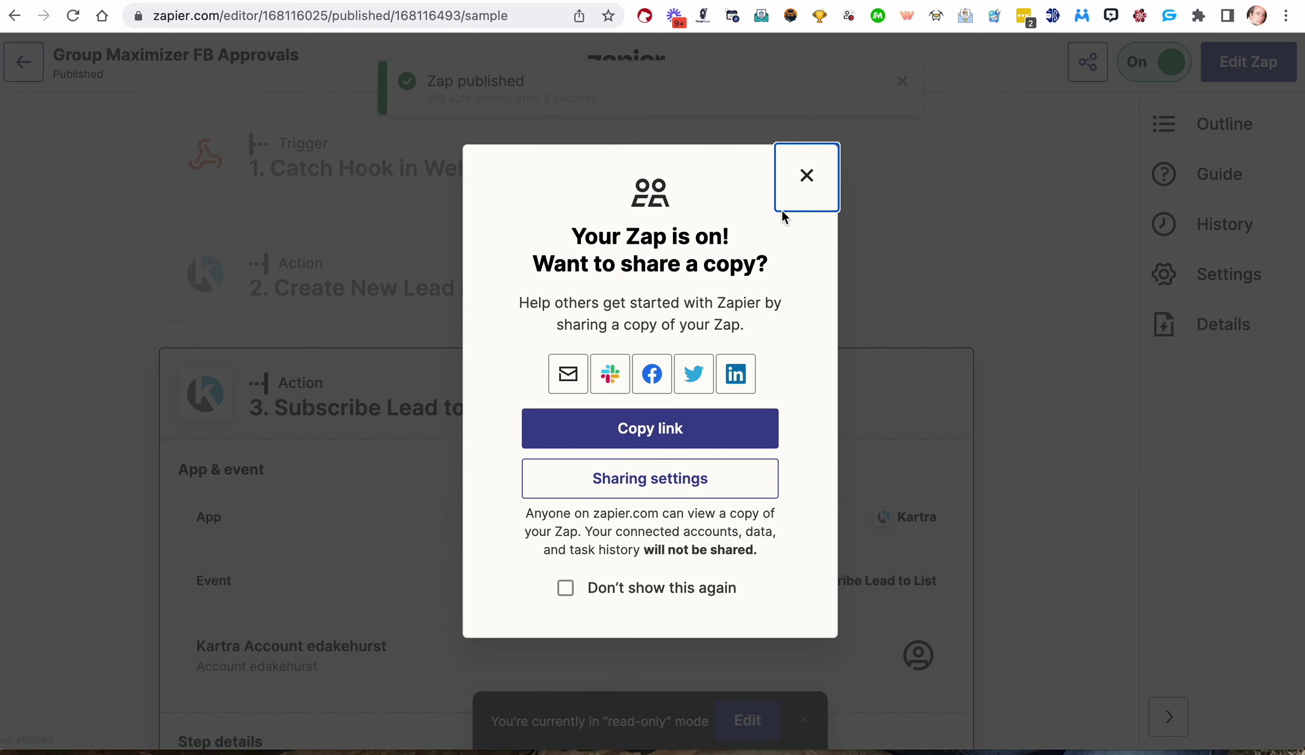
click(806, 176)
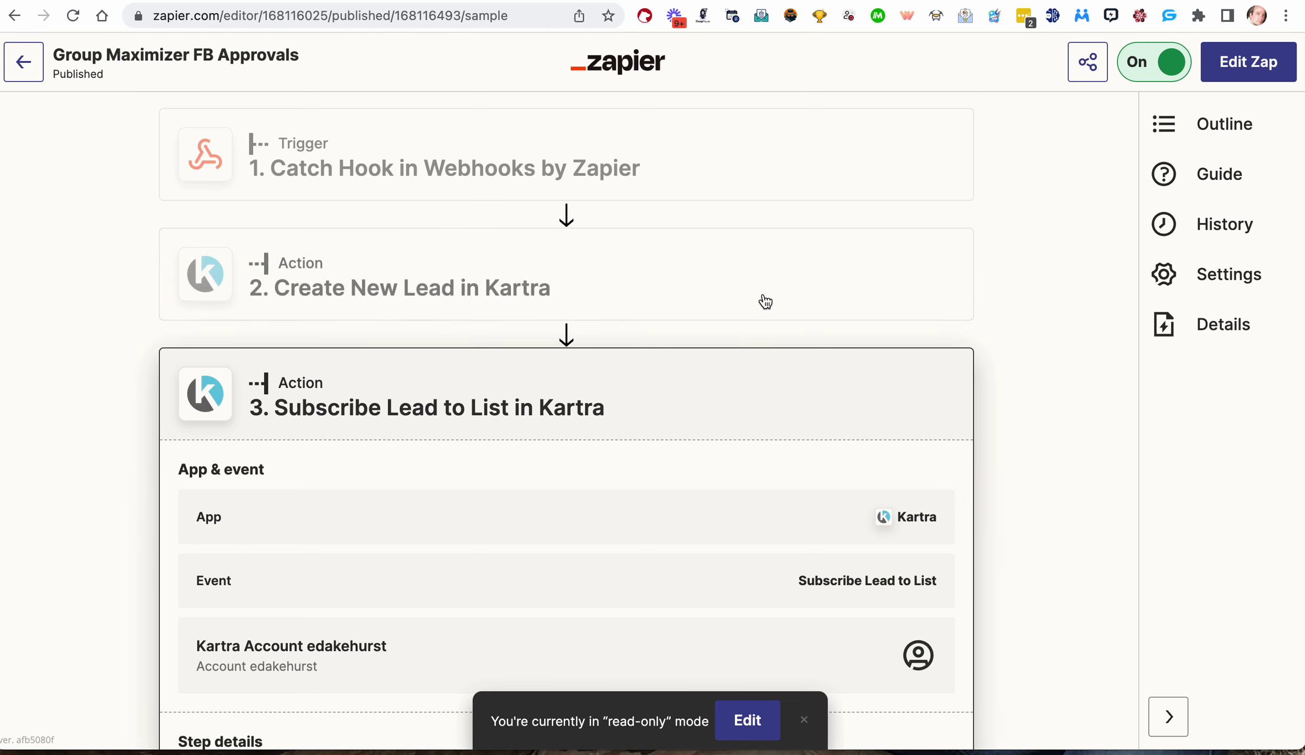
click(369, 3)
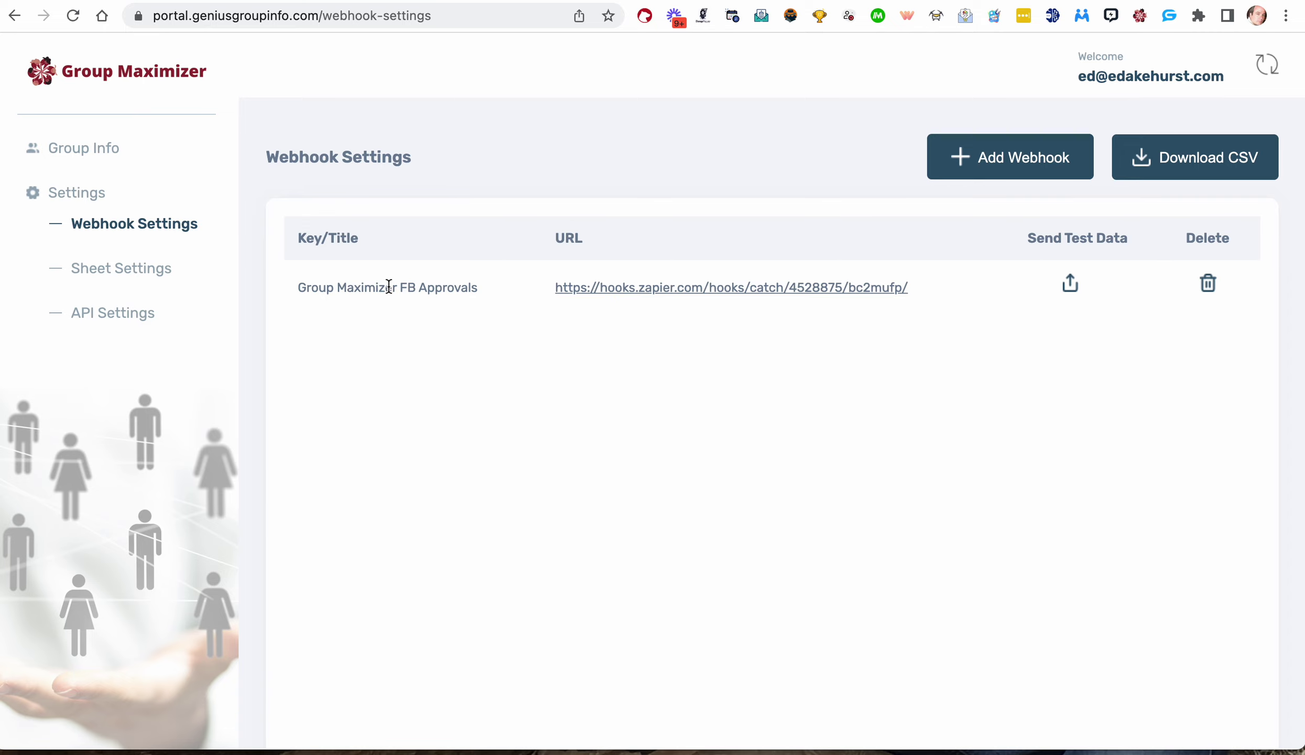
- Reload Facebook's member requests page and turn on Group Maximizer automation for the group
key(ctrl+Tab)
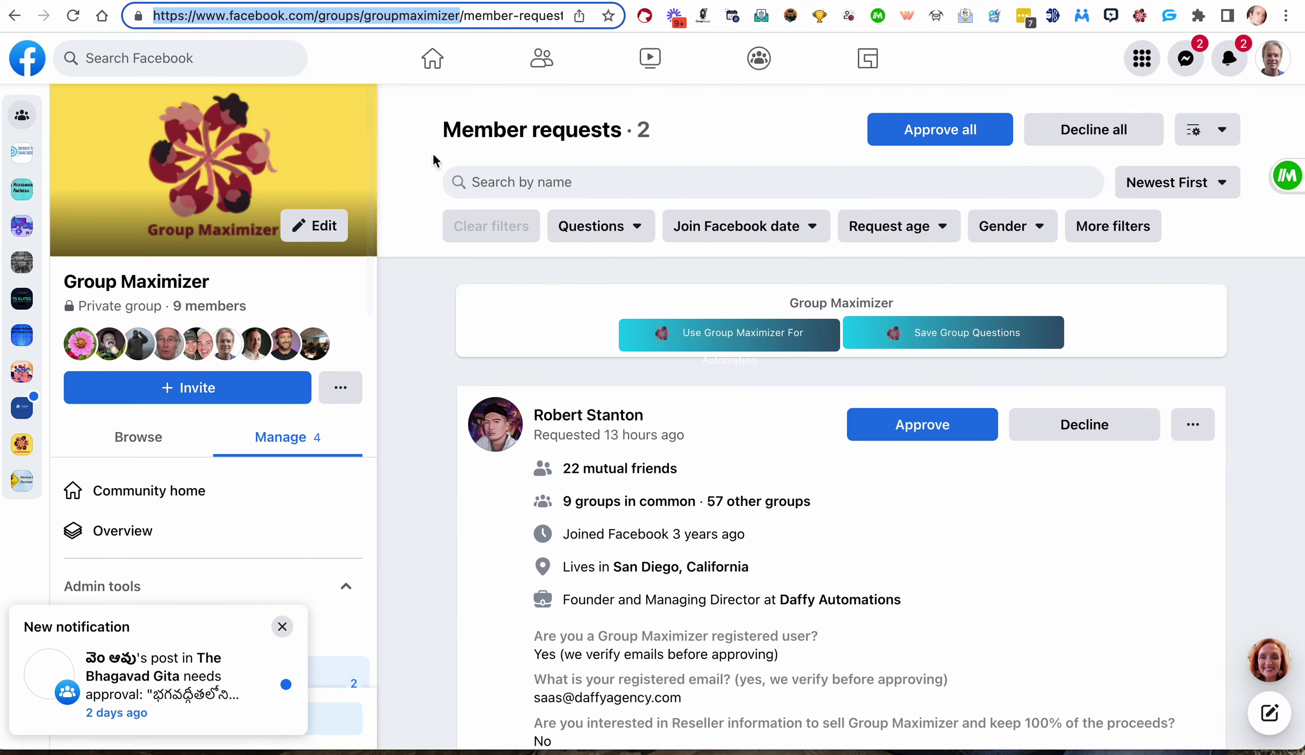
key(super+r)
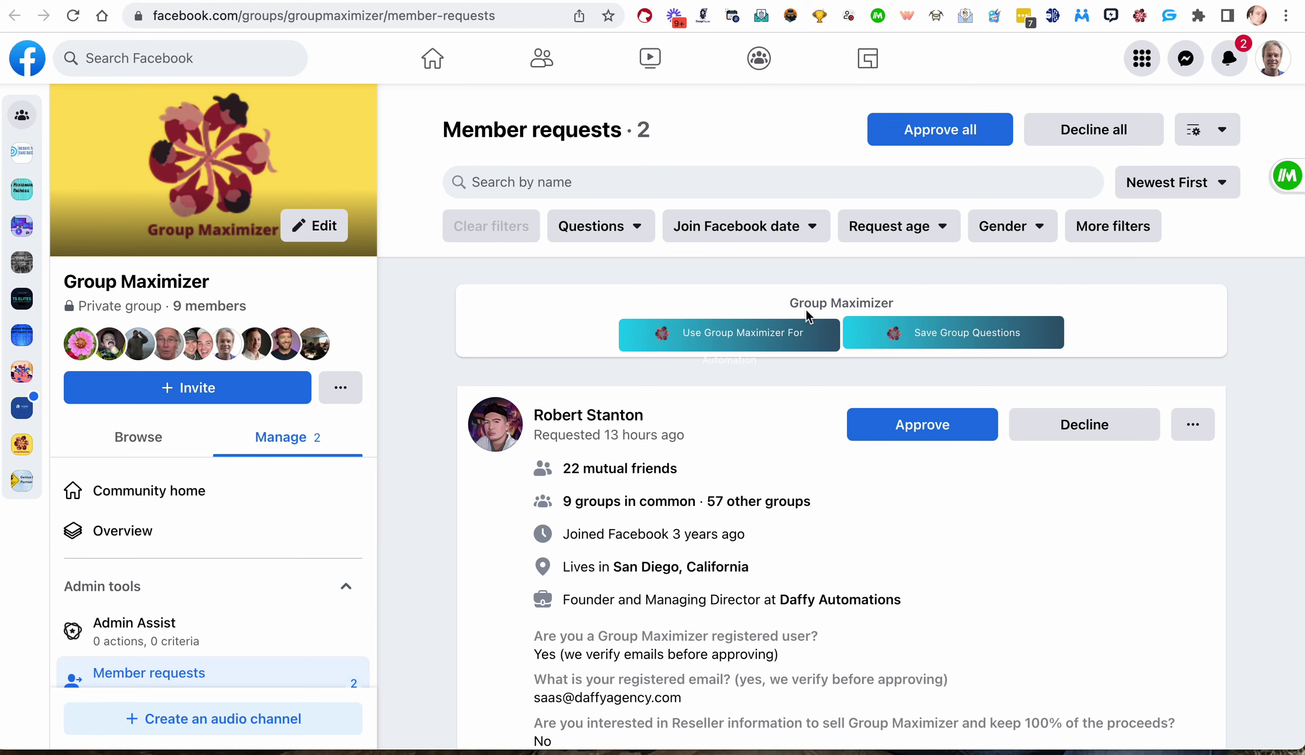
scroll(726, 381, down, 2)
scroll(730, 381, up, 2)
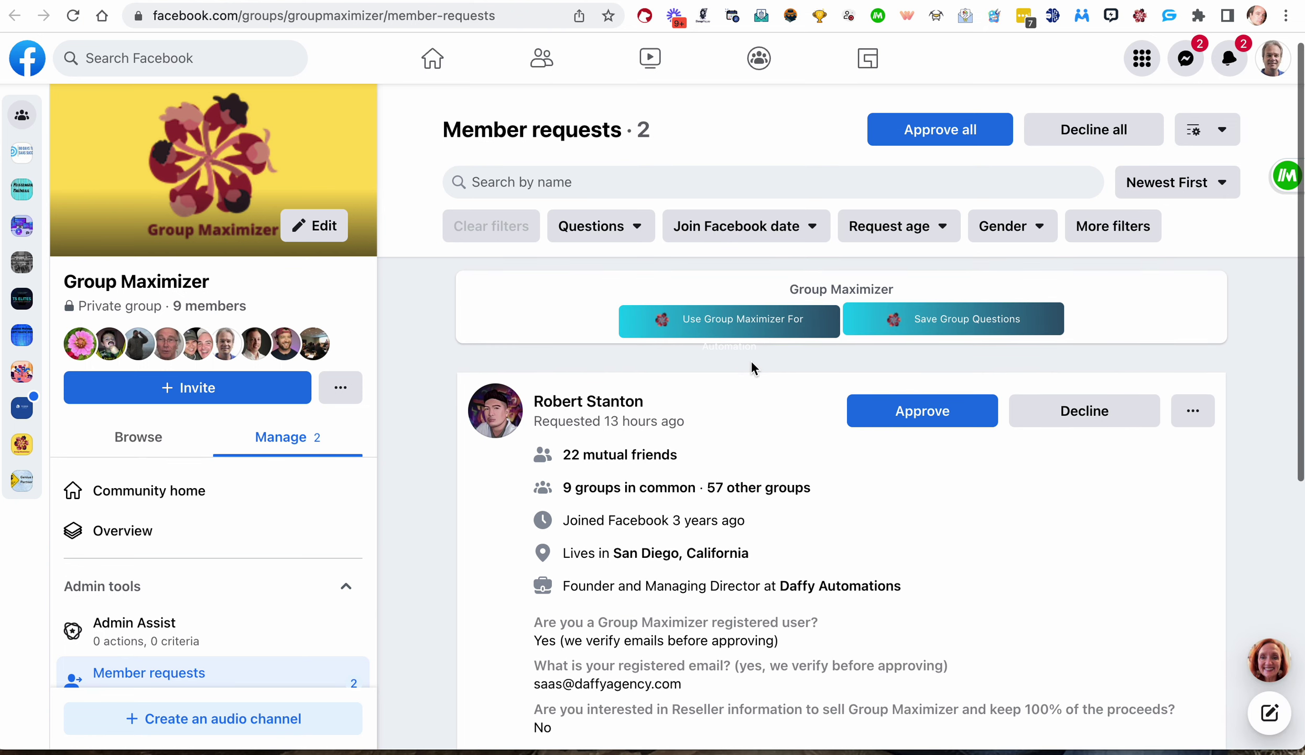
click(751, 336)
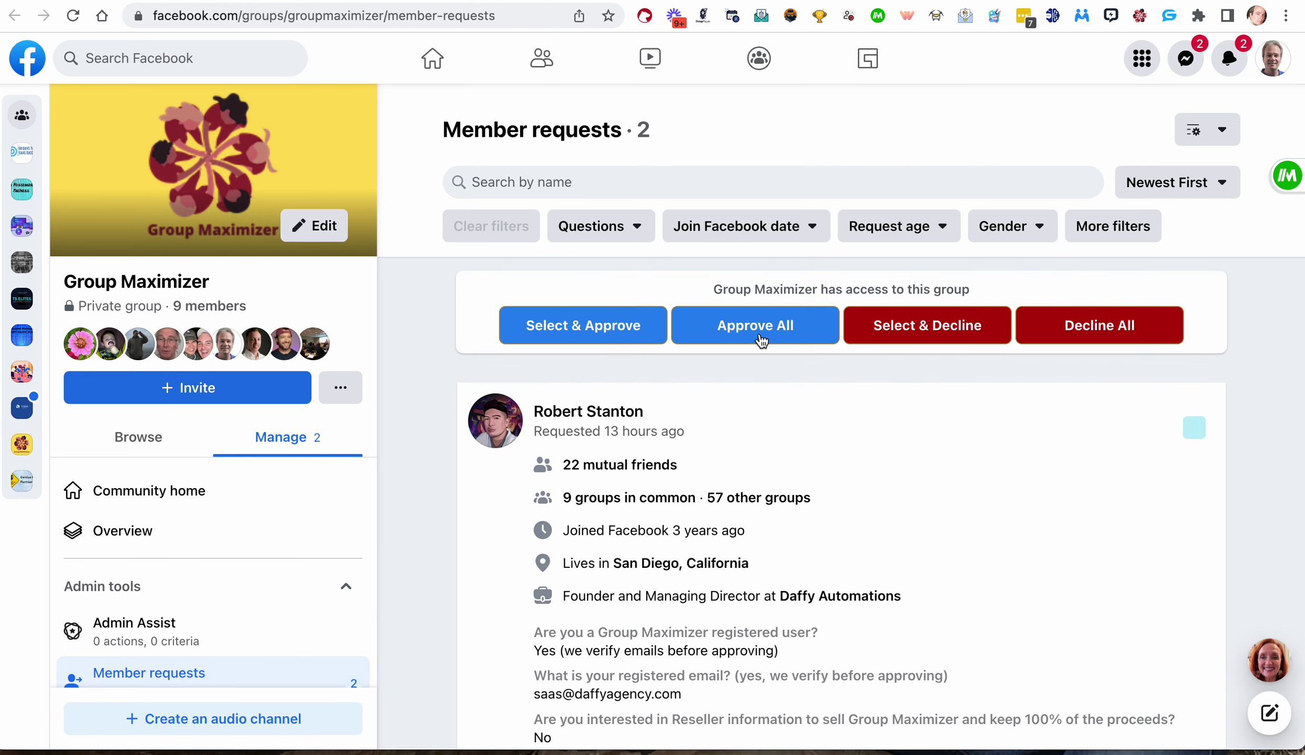
- Tick both pending member requests for approval
click(1194, 429)
scroll(1086, 518, down, 8)
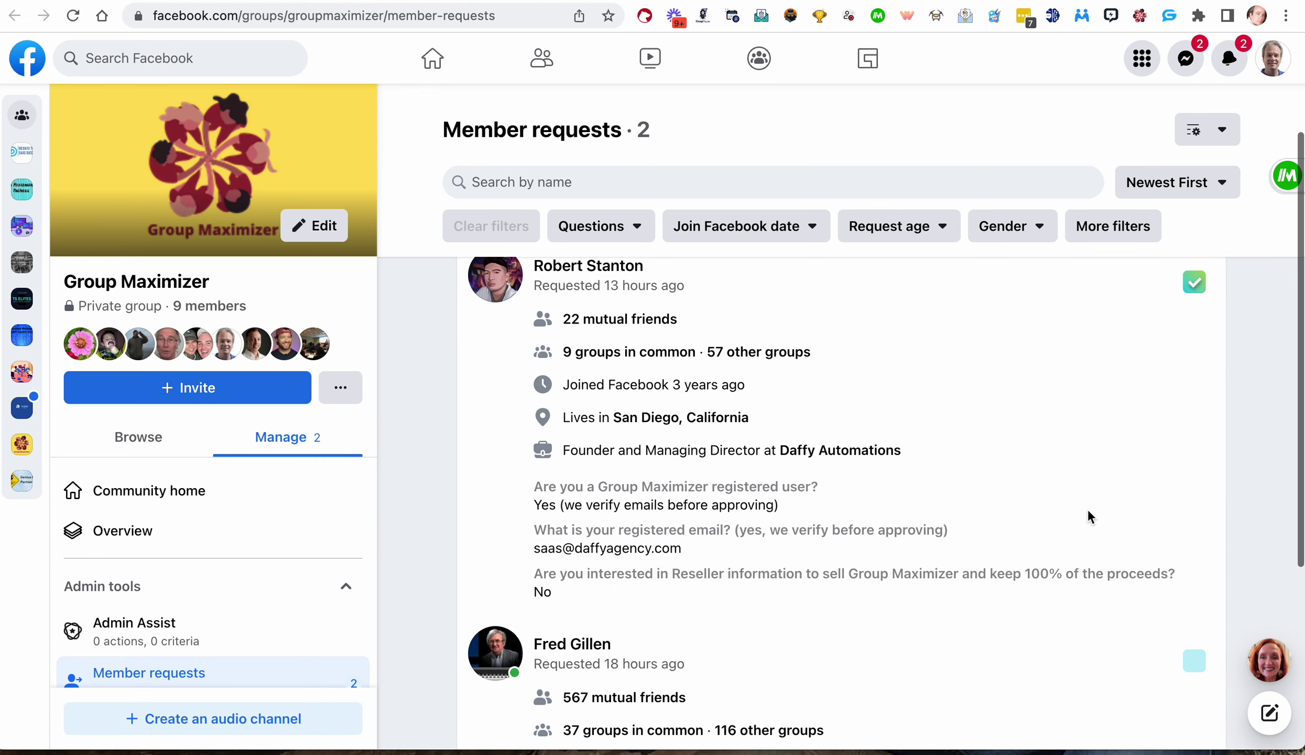
click(1193, 365)
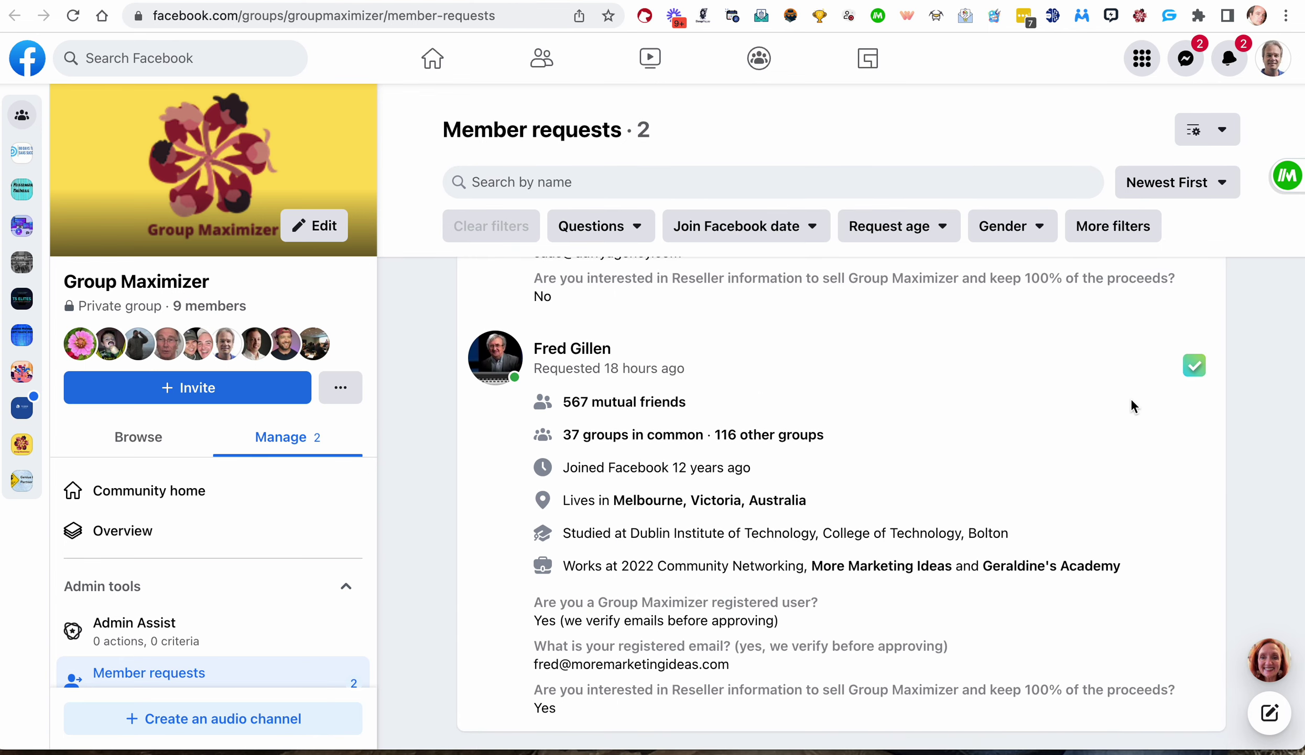
scroll(1133, 405, up, 8)
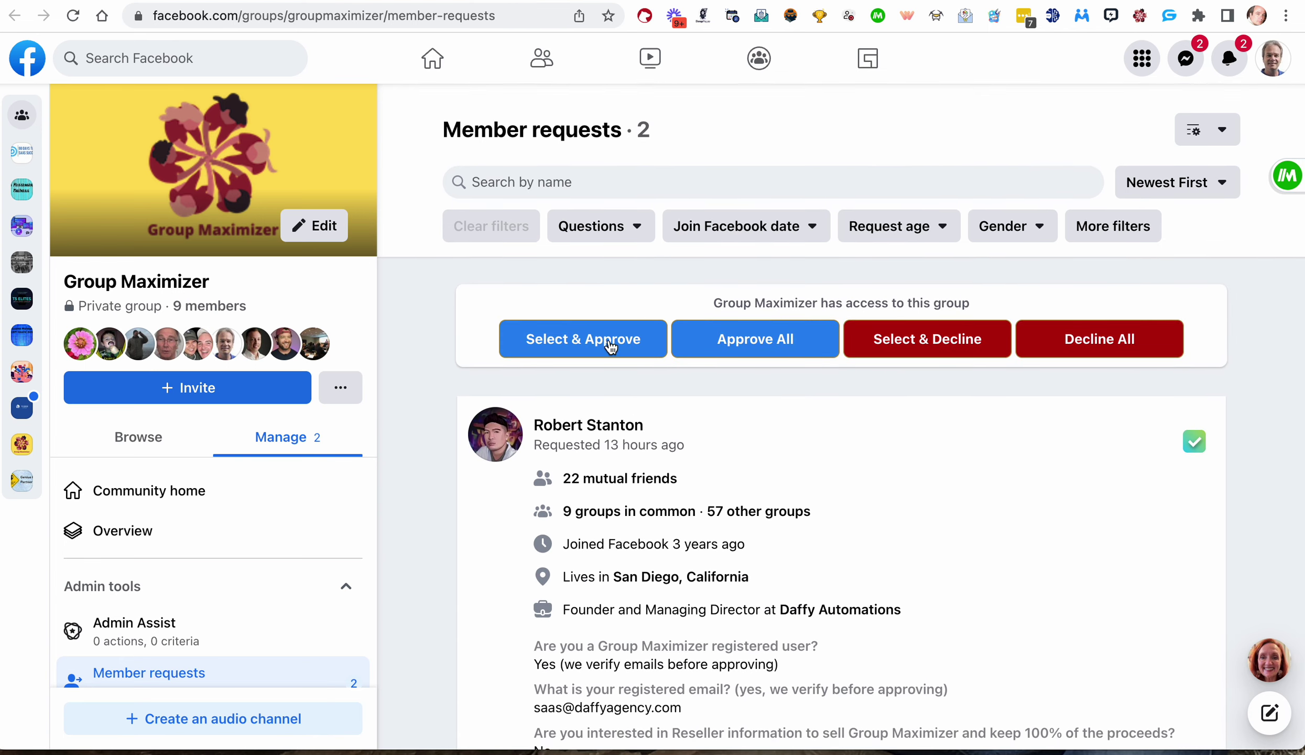
- Start Select & Approve and send the data to the Group Maximizer FB Approvals webhook
click(611, 341)
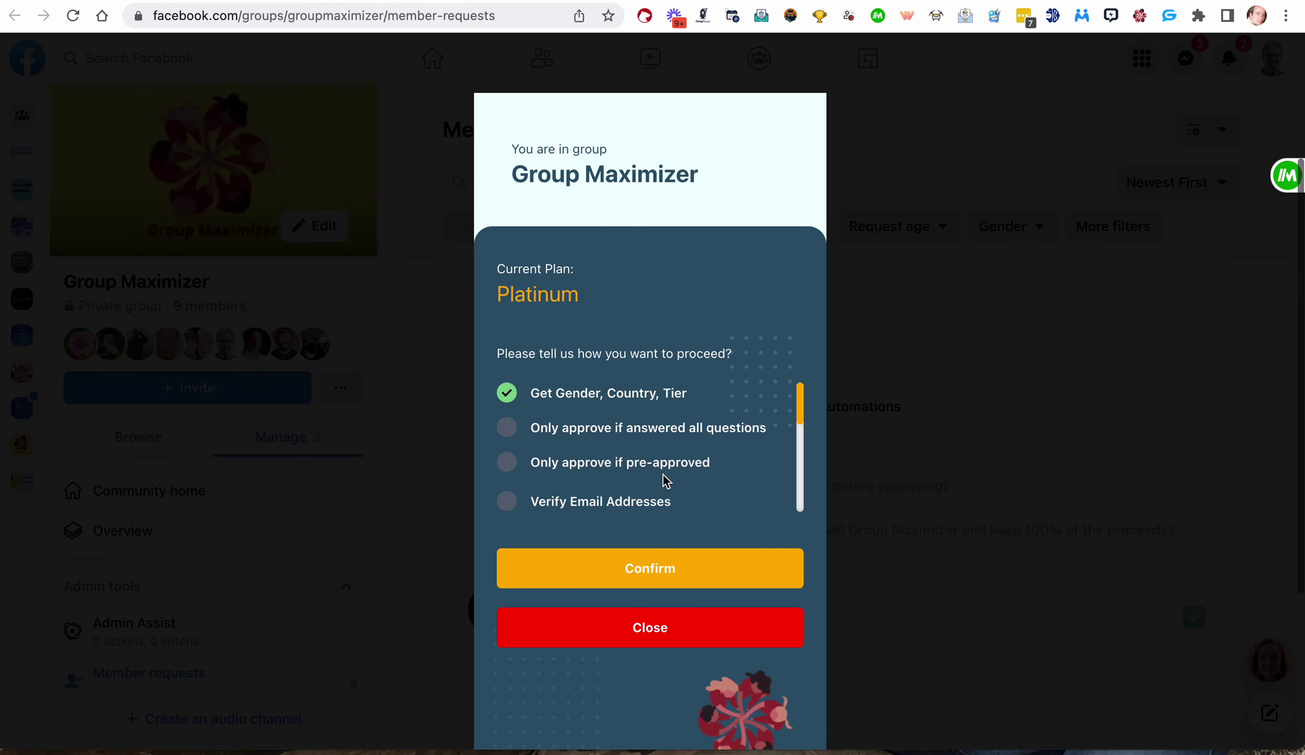
scroll(662, 477, down, 3)
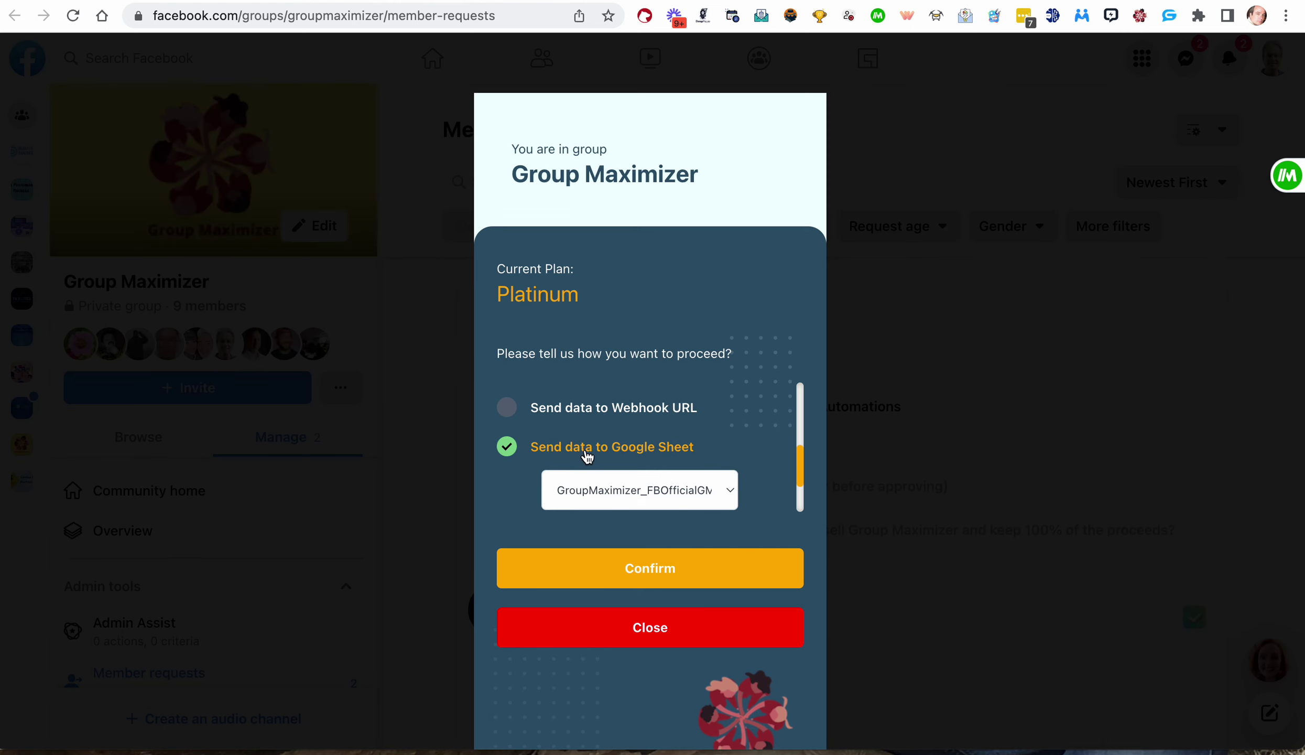
click(507, 408)
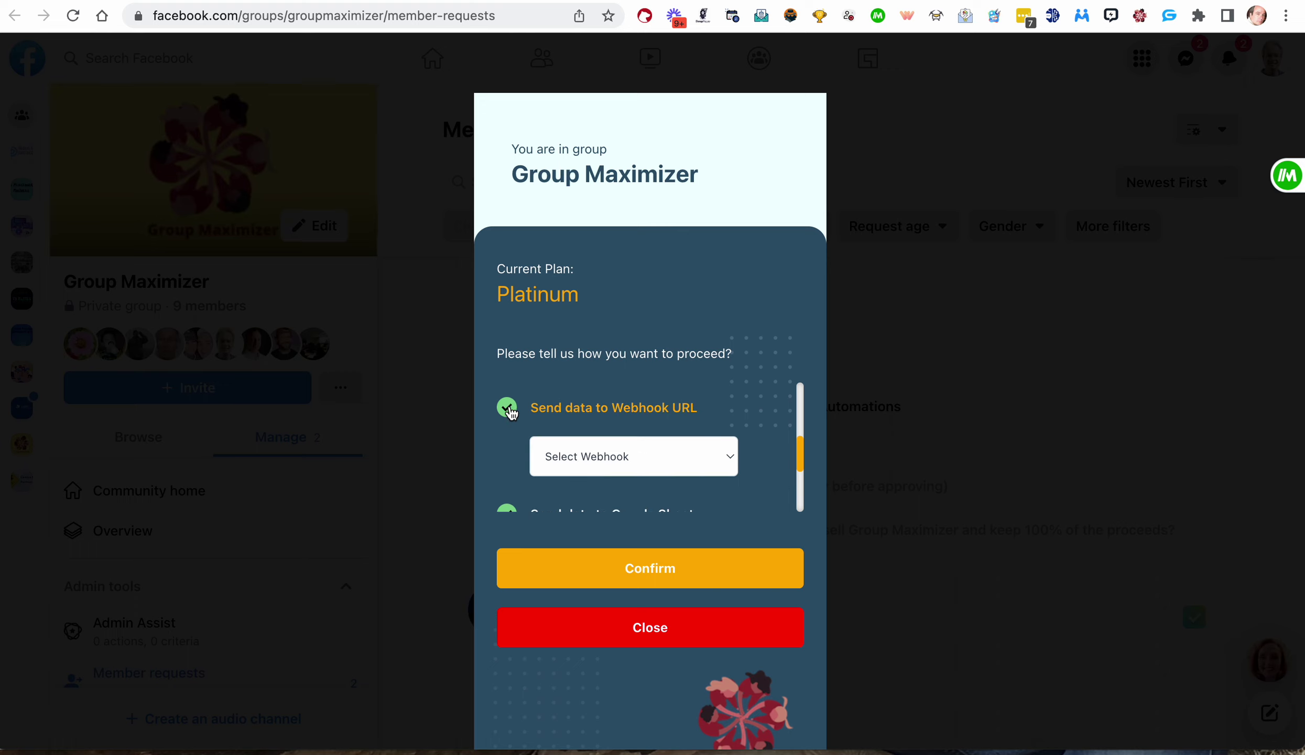
scroll(560, 419, down, 1)
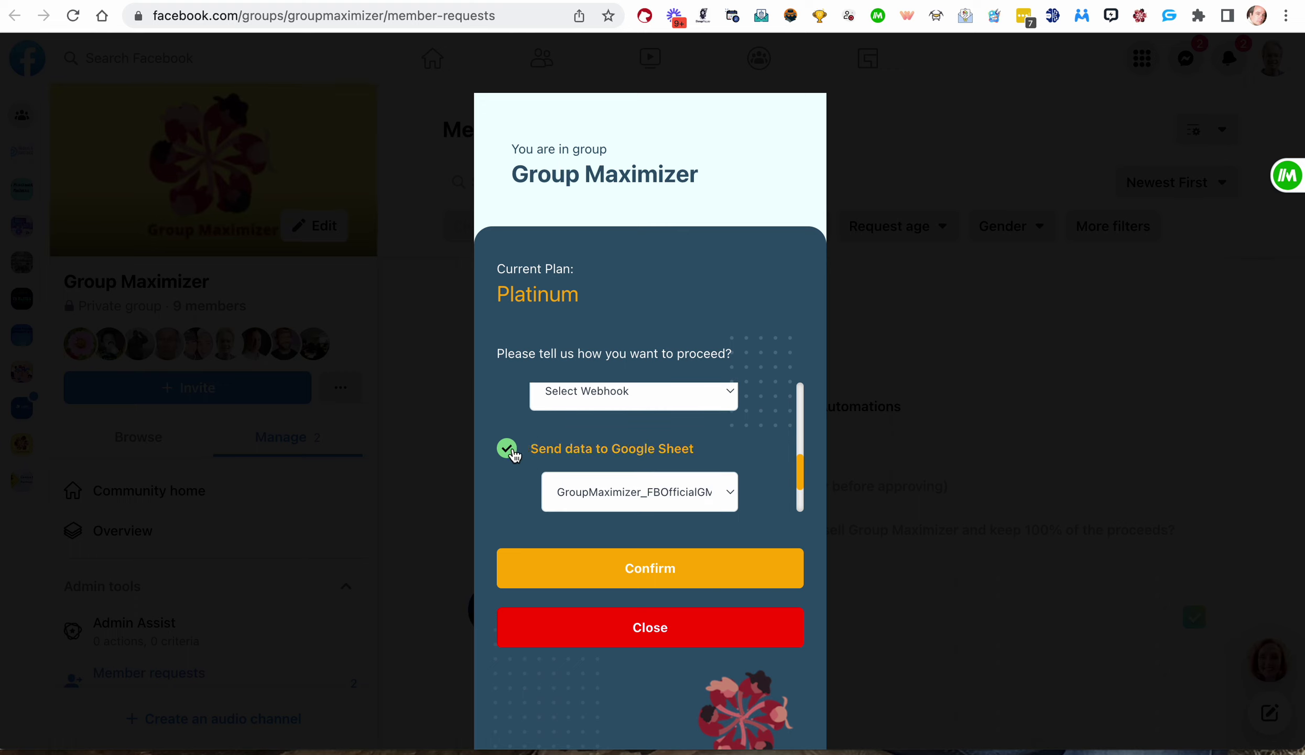
scroll(535, 446, up, 1)
click(571, 422)
click(577, 431)
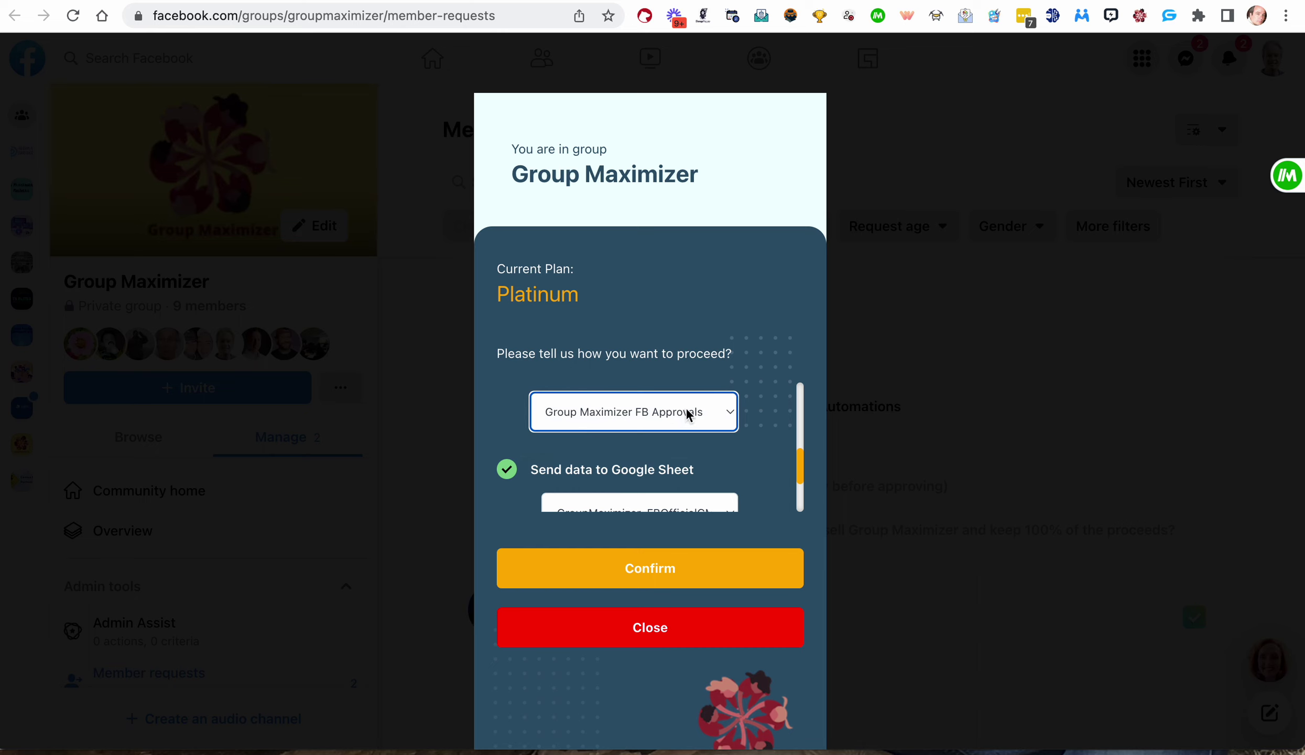
- Untick the Google Sheet export, confirm the approval, and dismiss the success message
scroll(687, 415, down, 1)
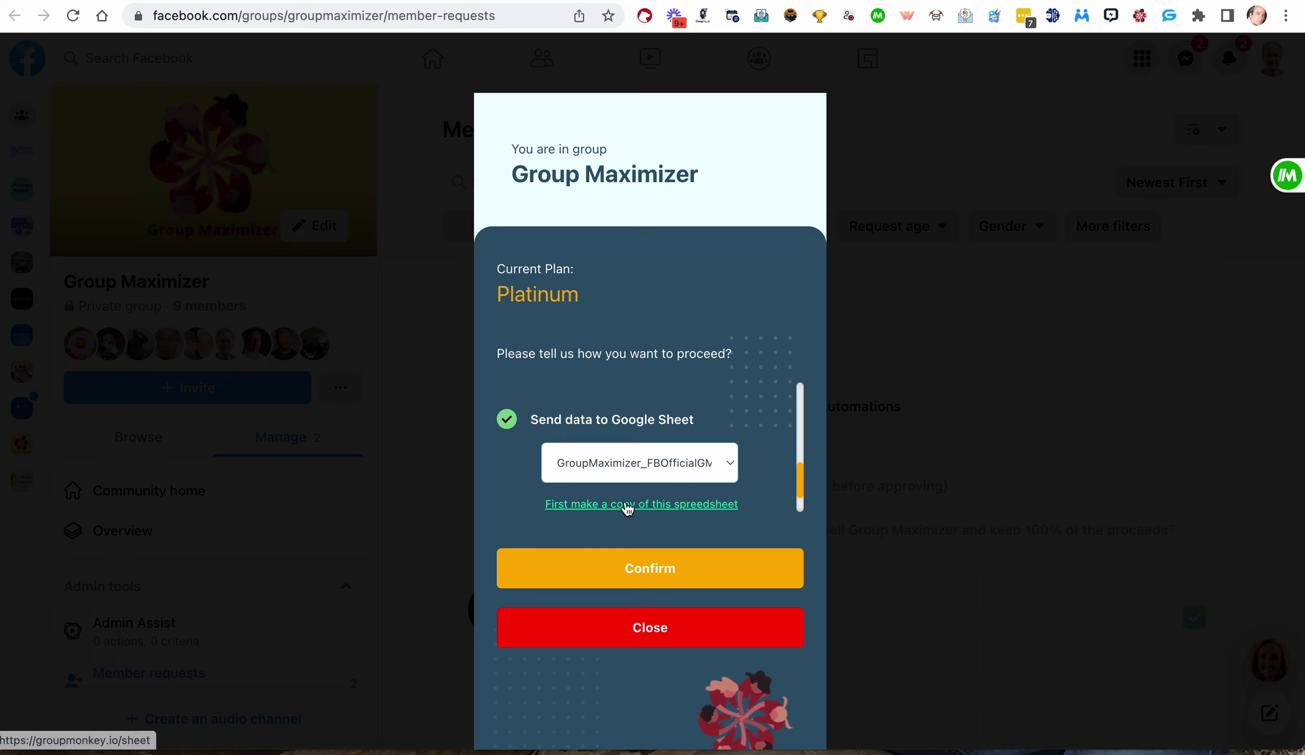
scroll(627, 507, up, 1)
click(508, 467)
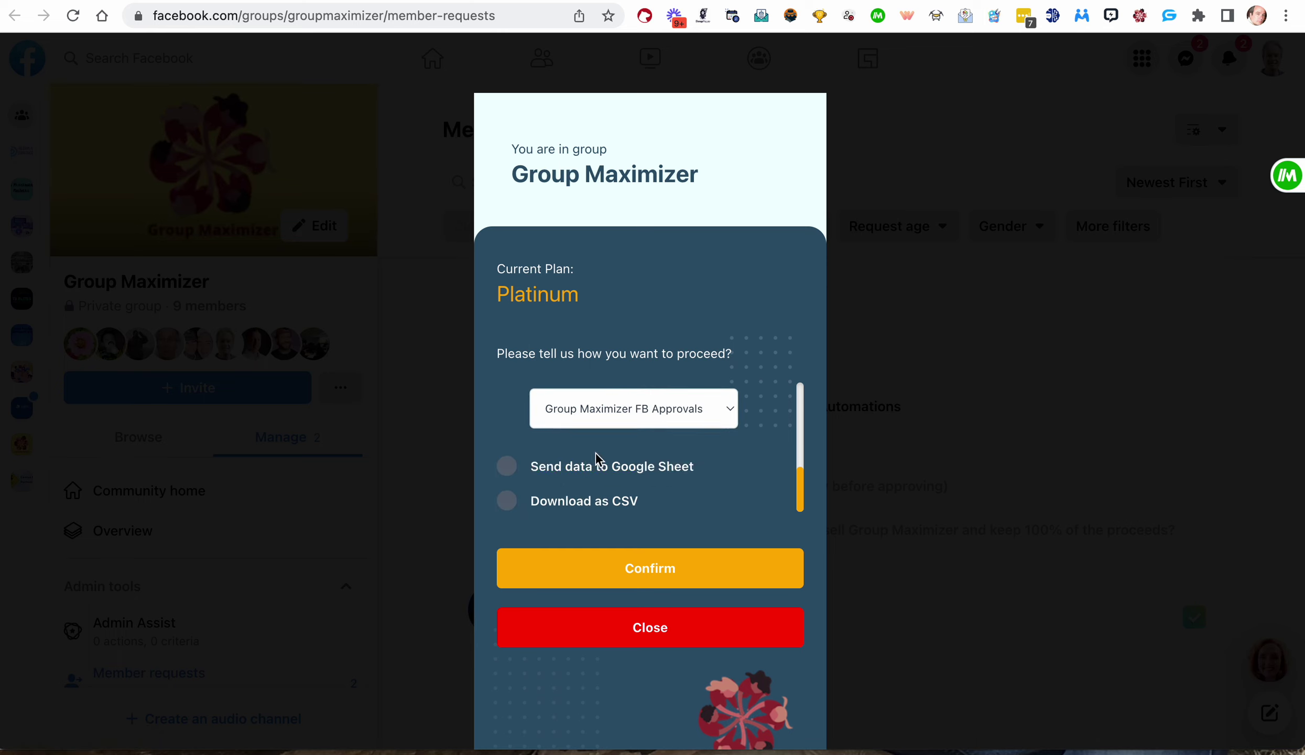
scroll(720, 465, up, 1)
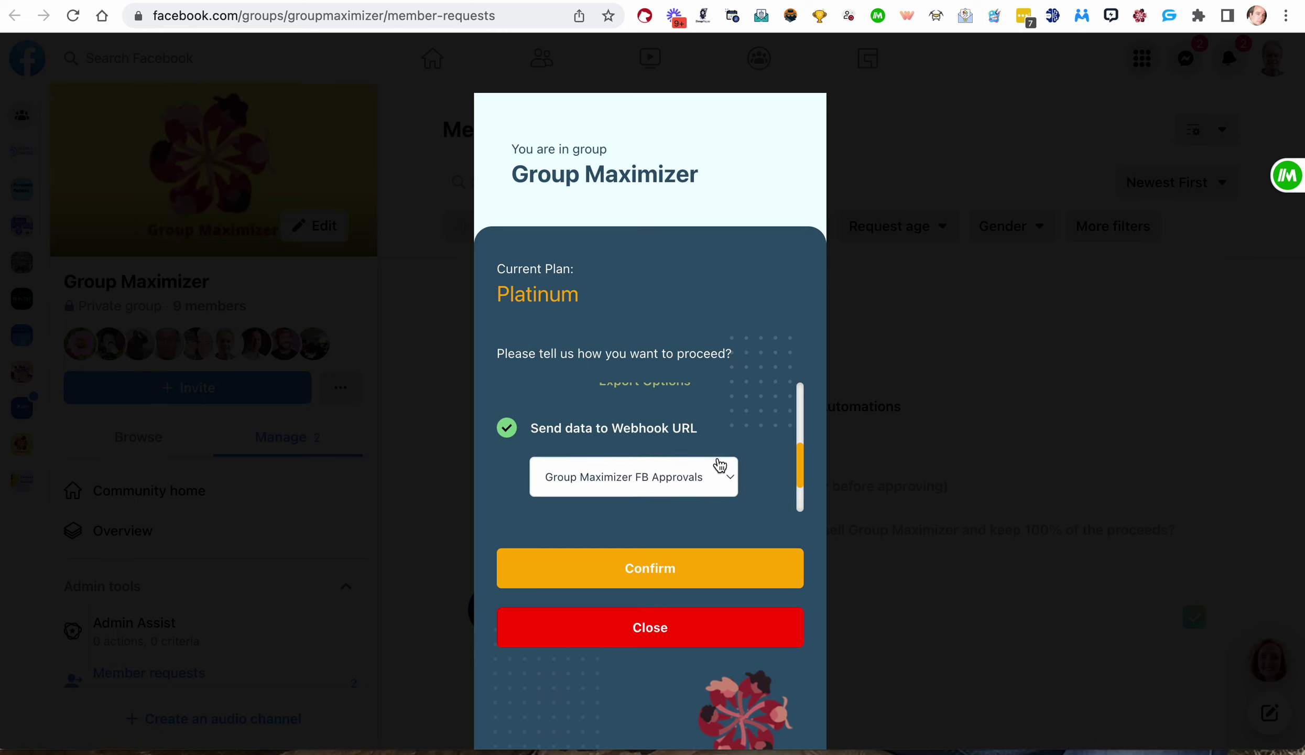
click(680, 568)
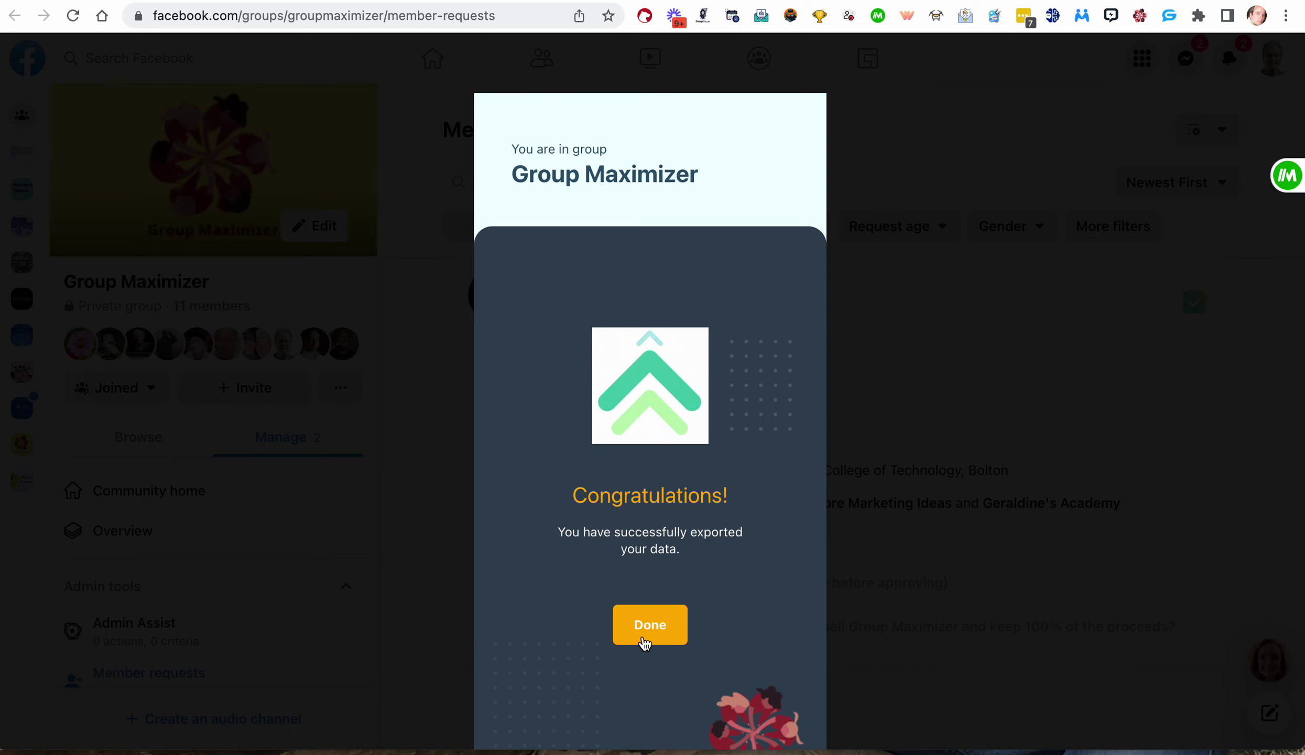
click(644, 642)
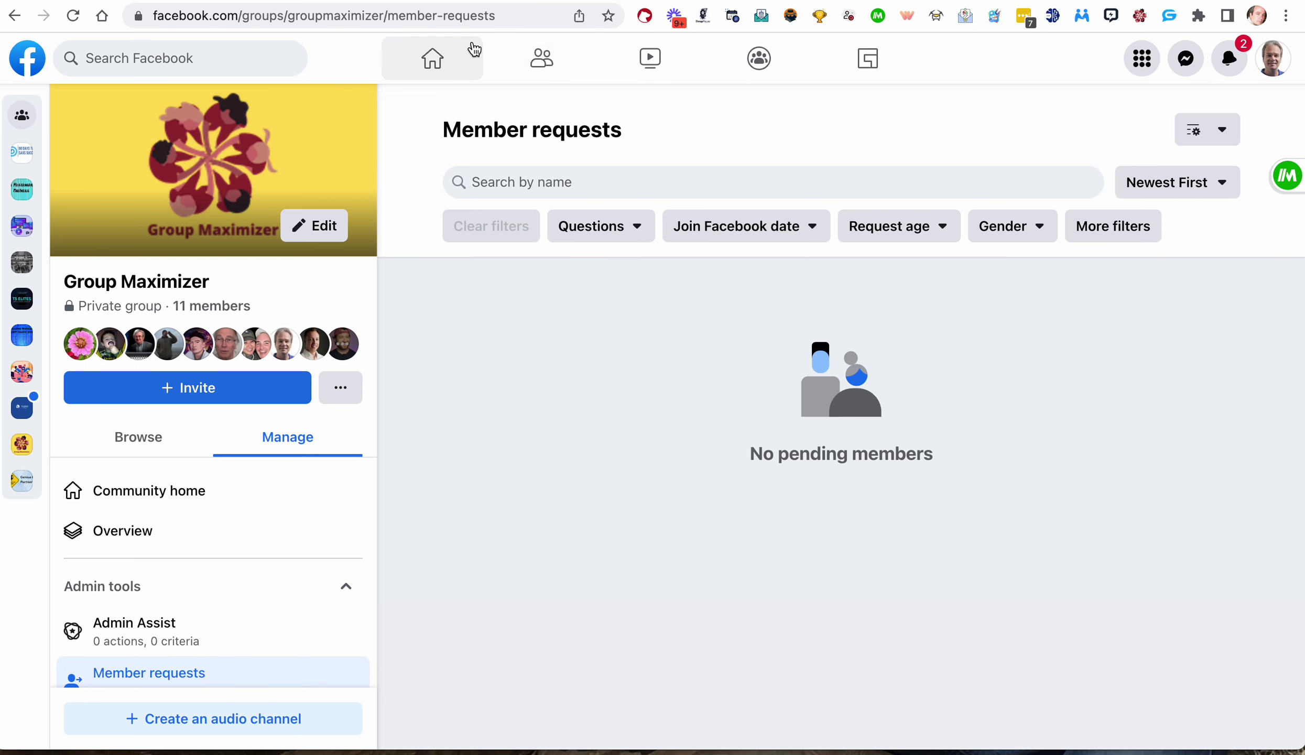
- In Kartra's Leads > Lists, view the active leads of the Group Maximizer FB Group list
click(824, 2)
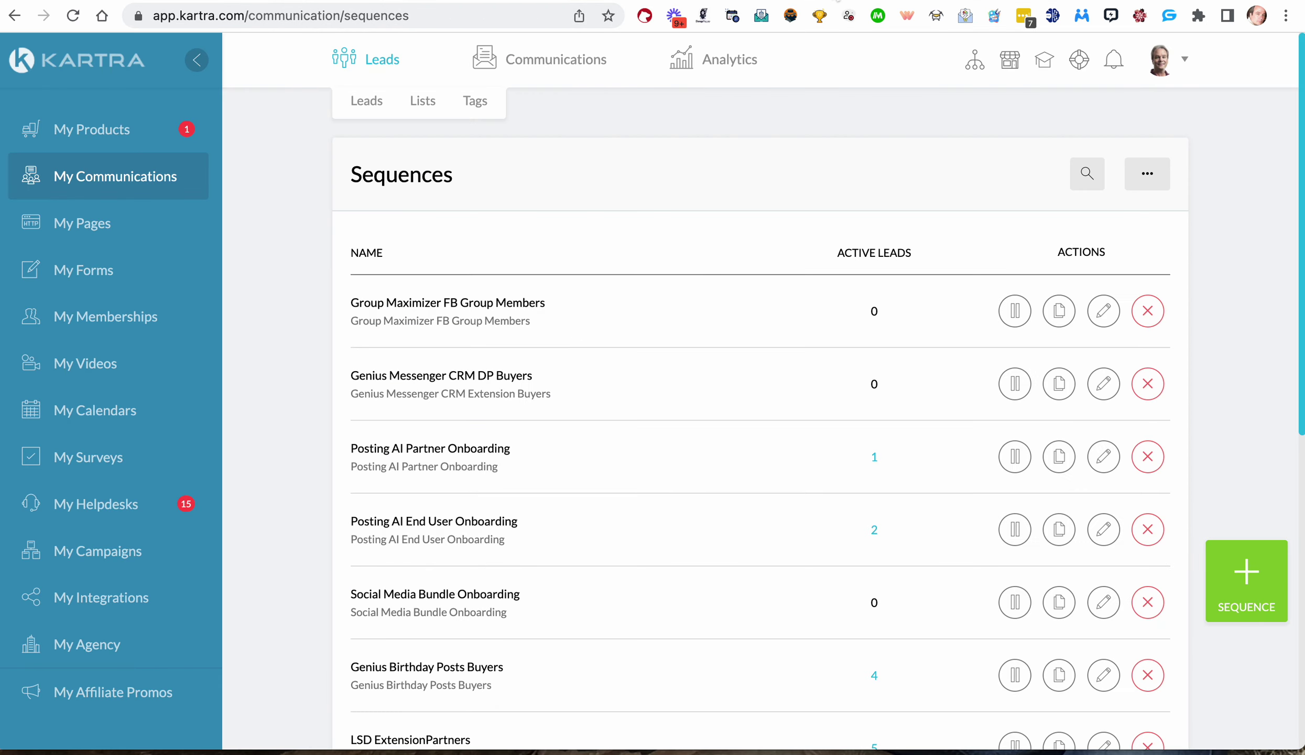
mouse_move(407, 76)
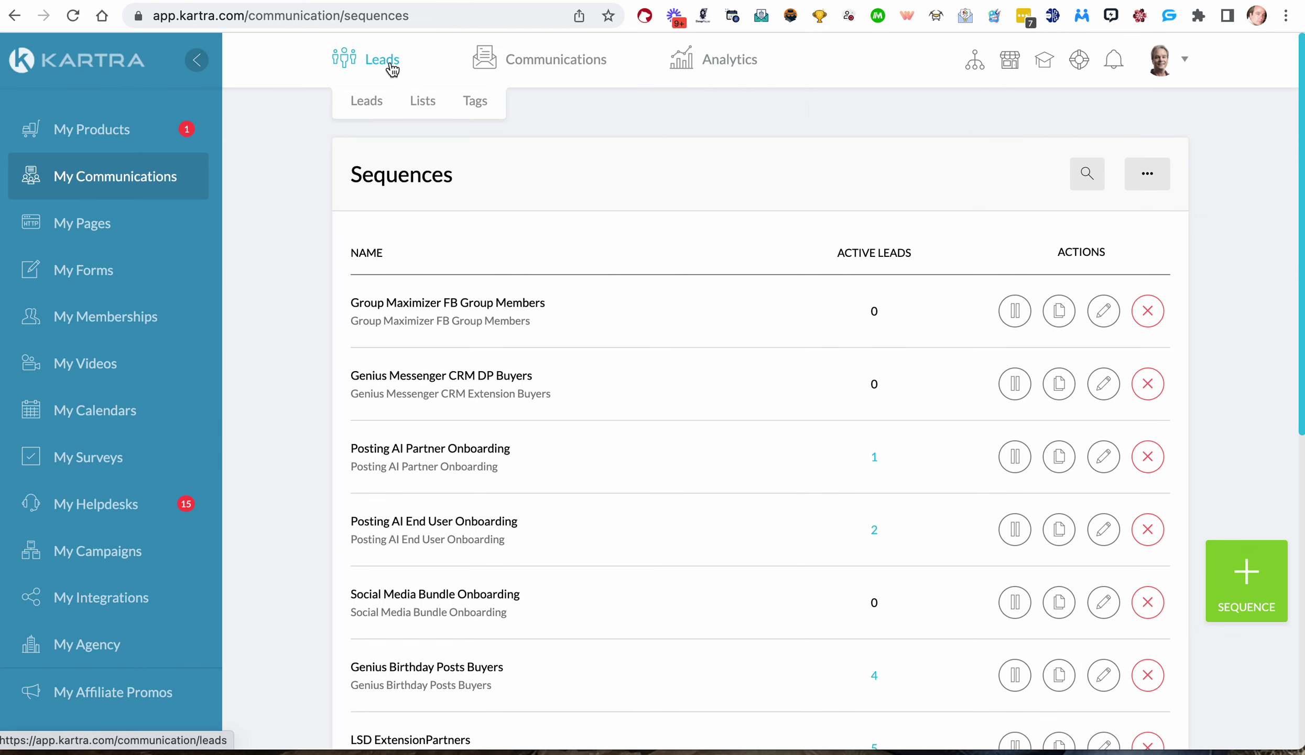
click(392, 68)
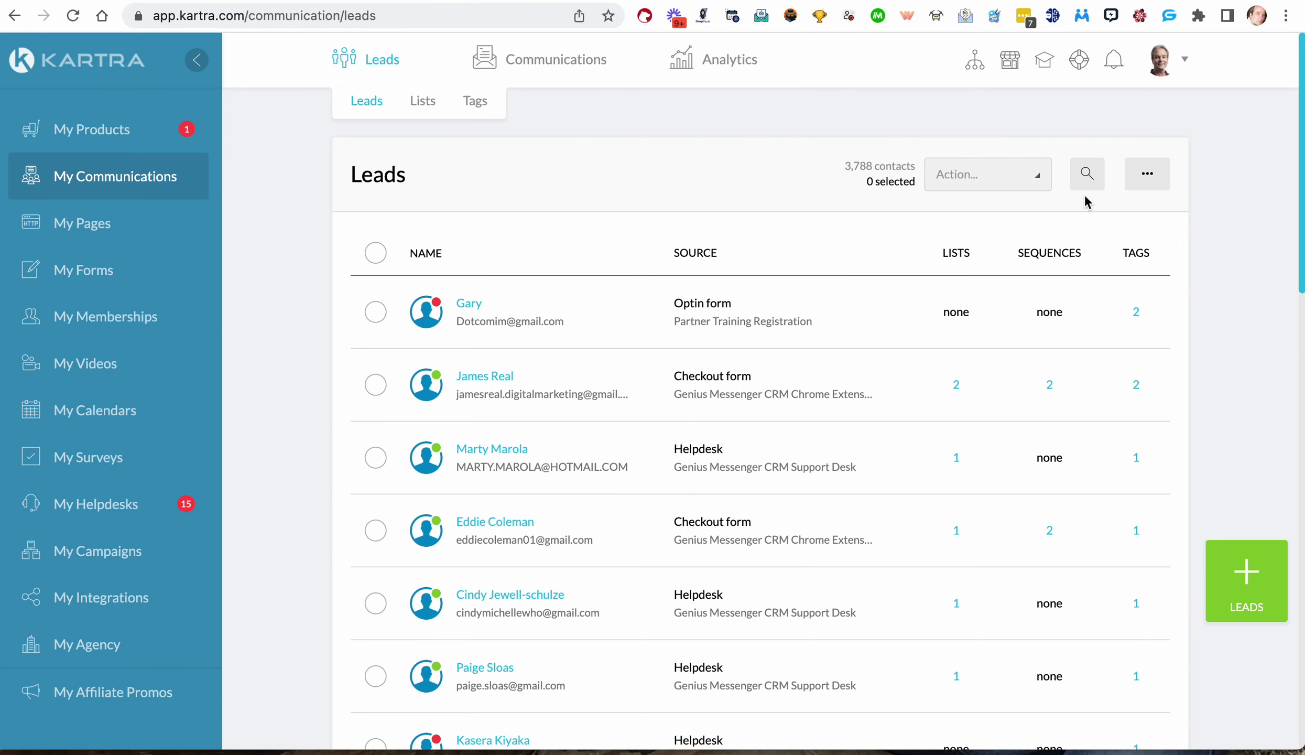
click(427, 107)
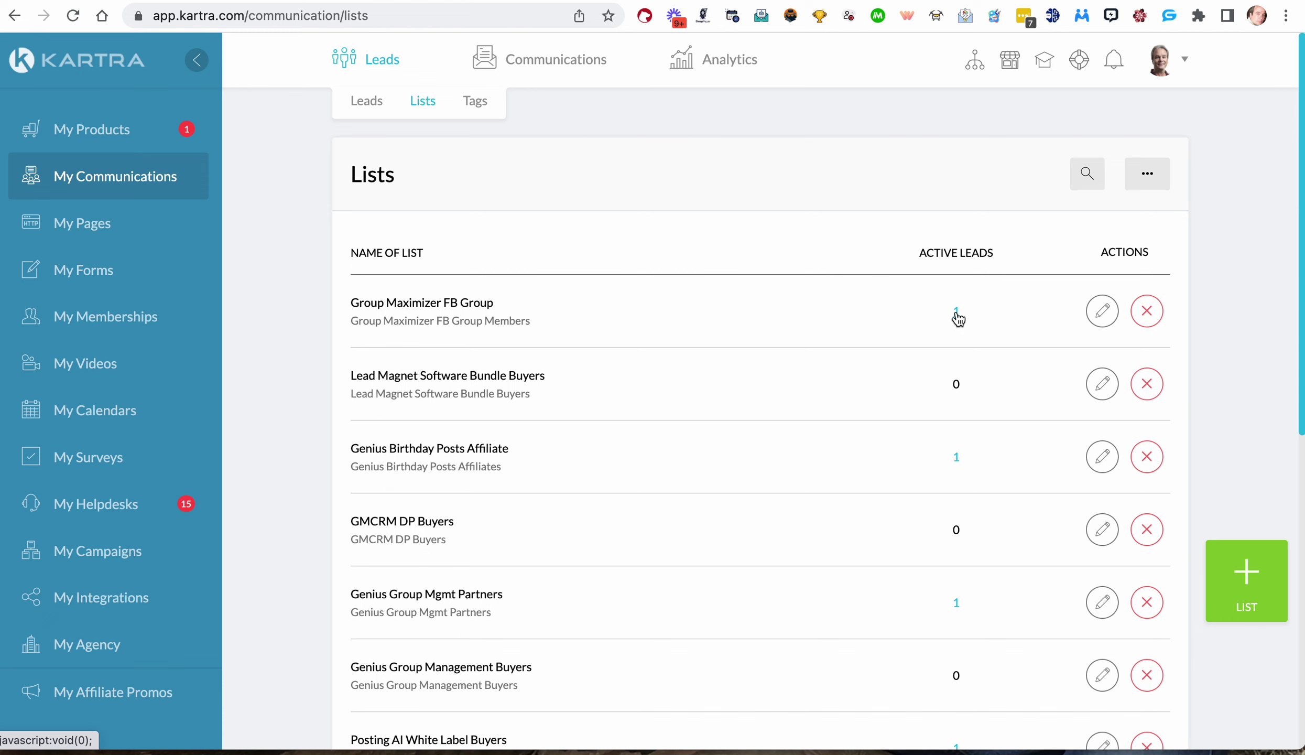
click(956, 314)
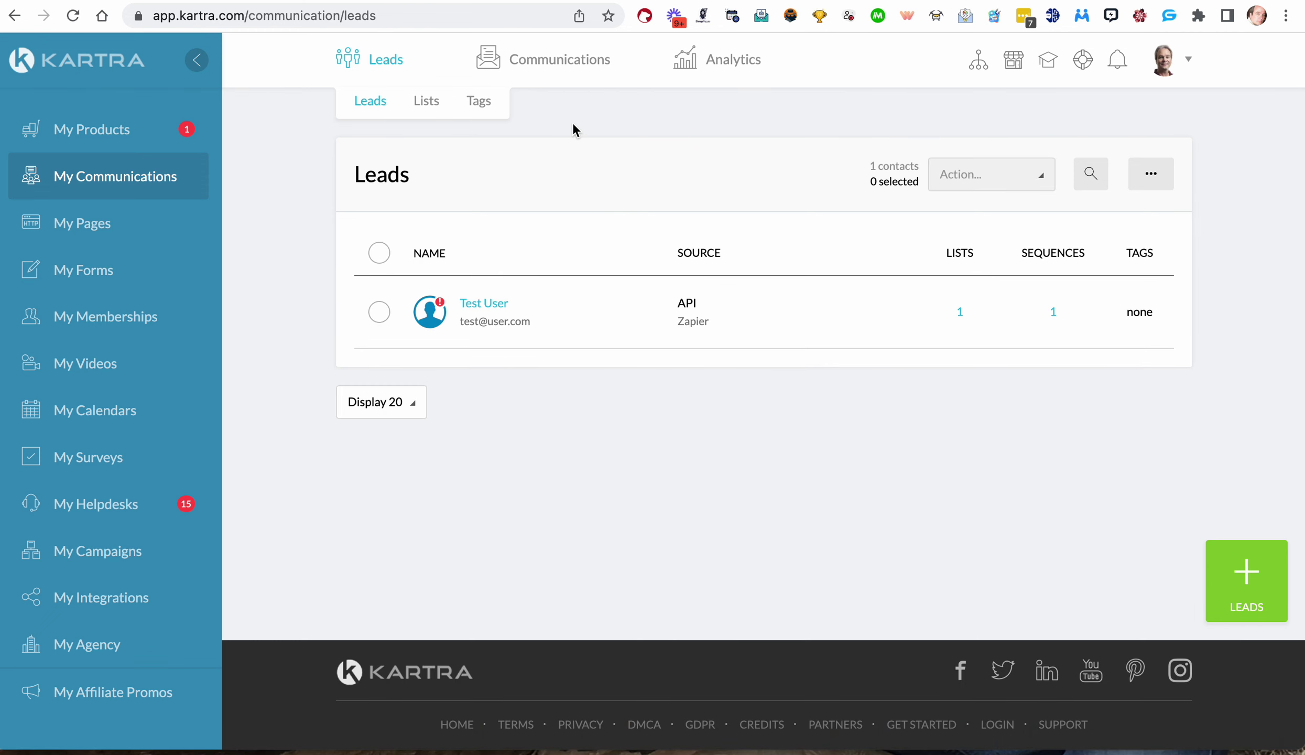
click(443, 3)
key(ctrl+Tab)
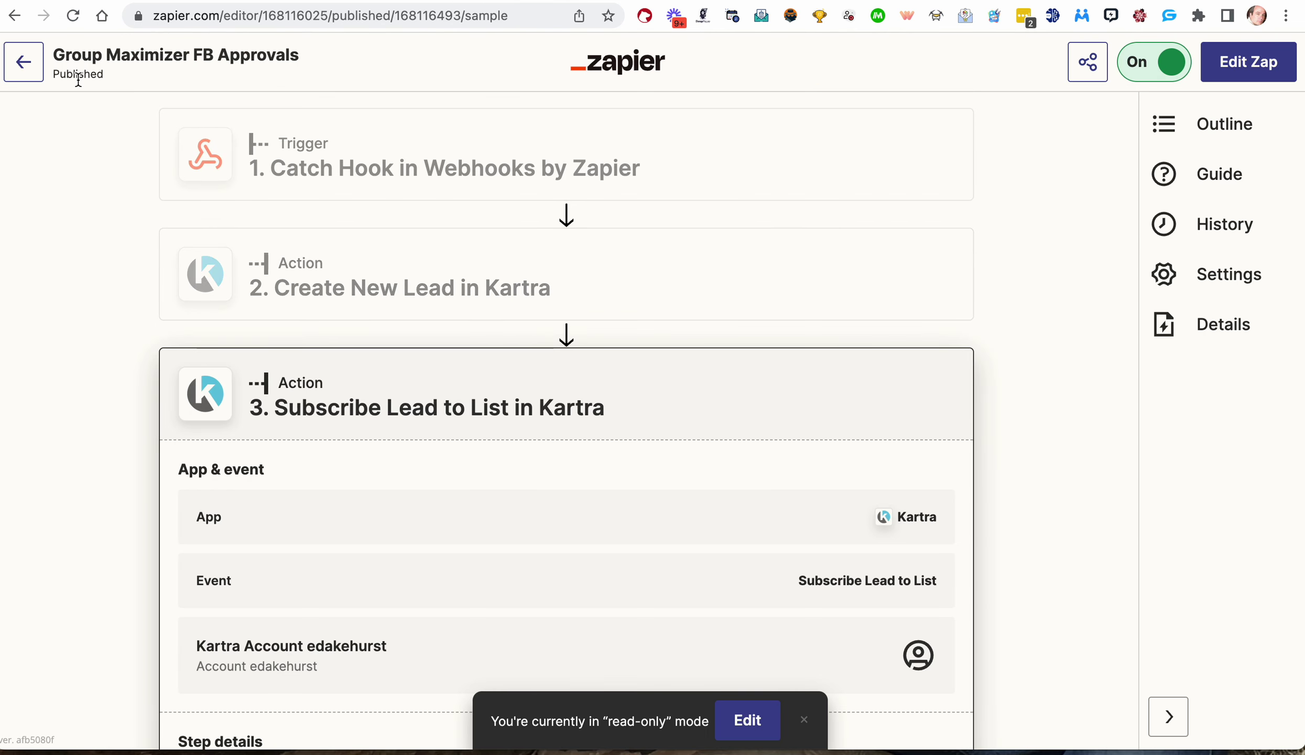
- Leave the editor and view Zap history's Zap runs list for Group Maximizer FB Approvals
click(23, 62)
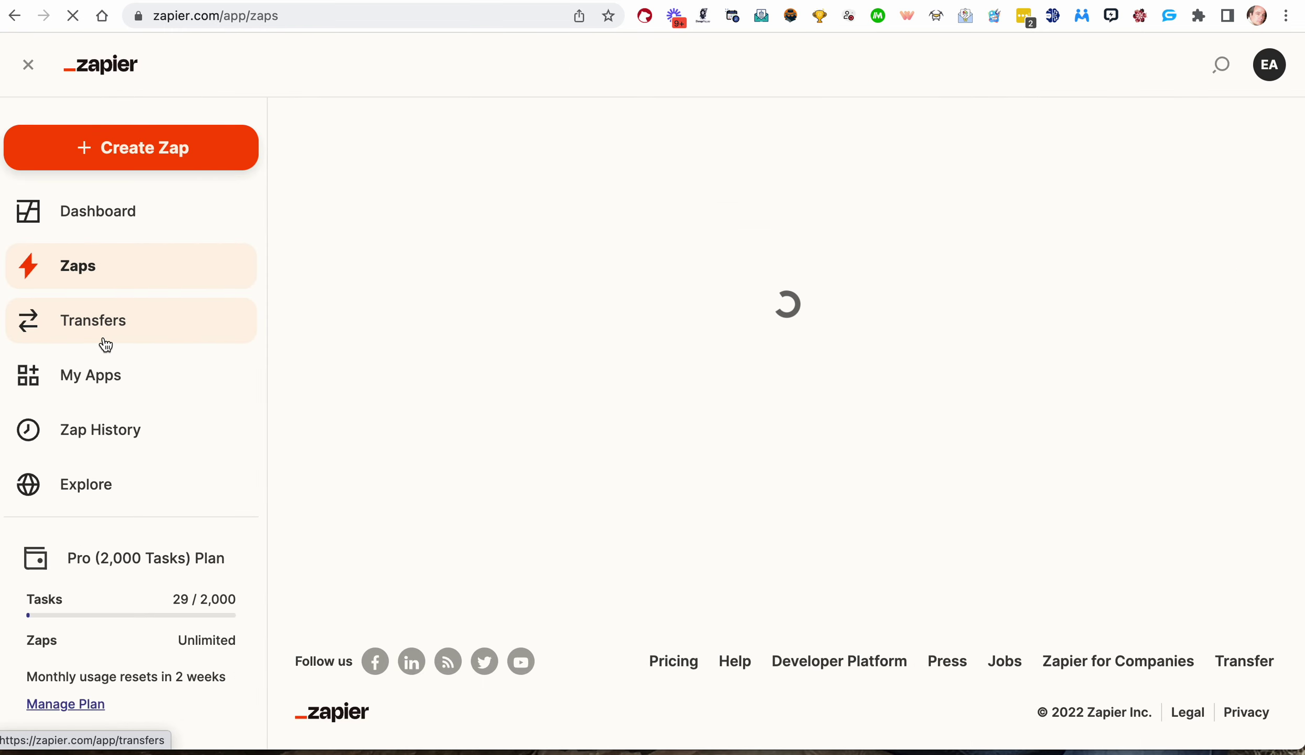
click(110, 434)
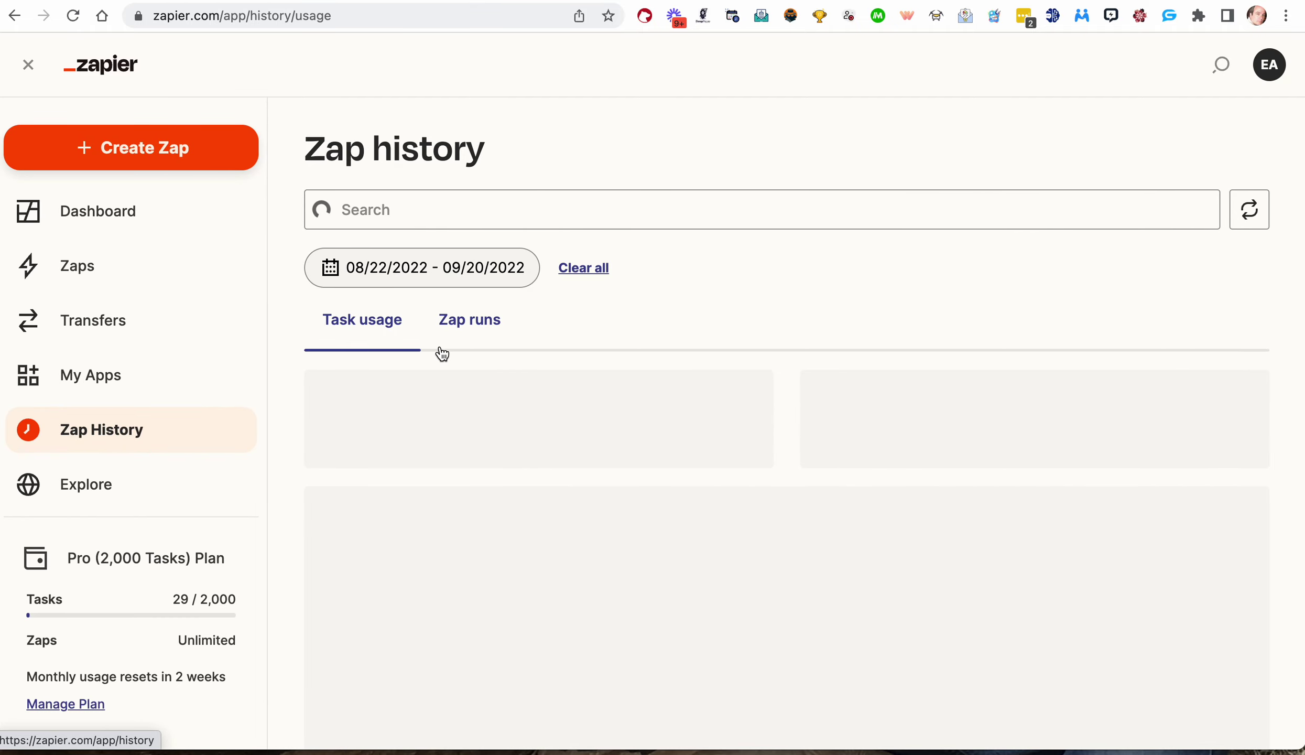
scroll(568, 336, down, 3)
scroll(568, 336, up, 3)
click(516, 332)
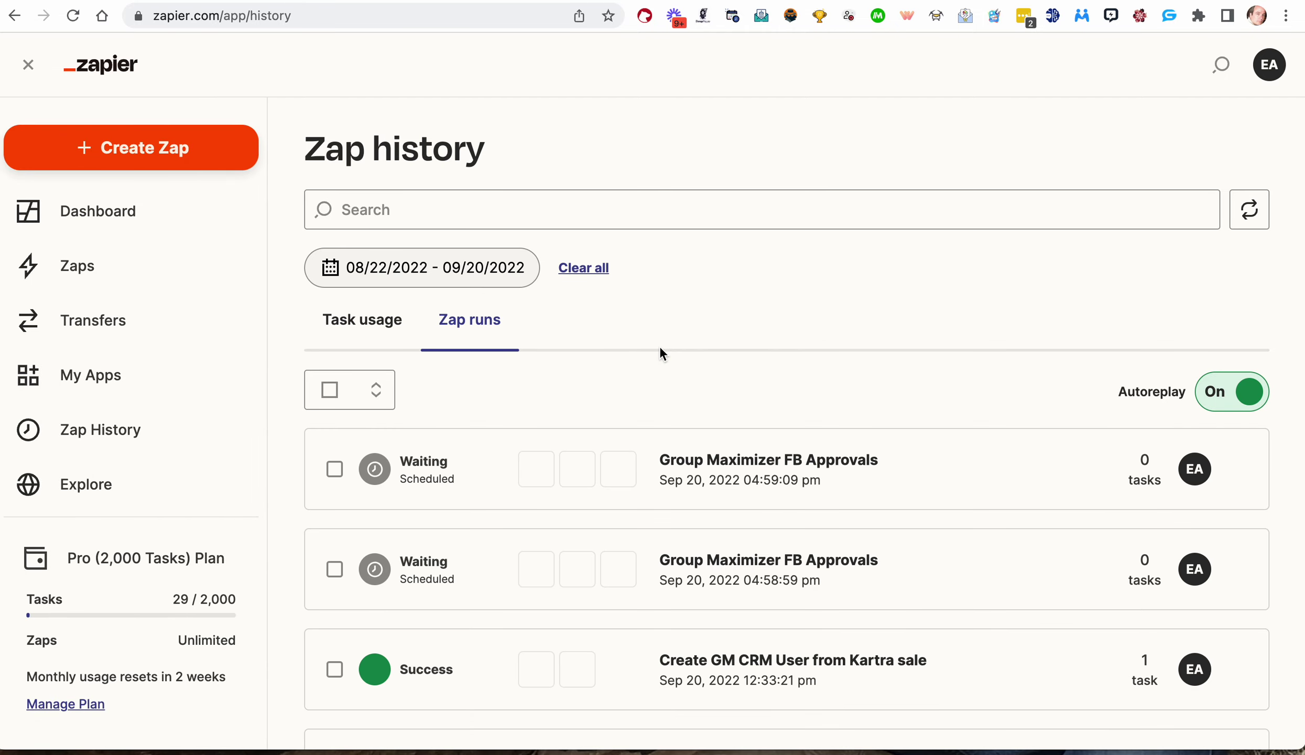
scroll(660, 348, down, 2)
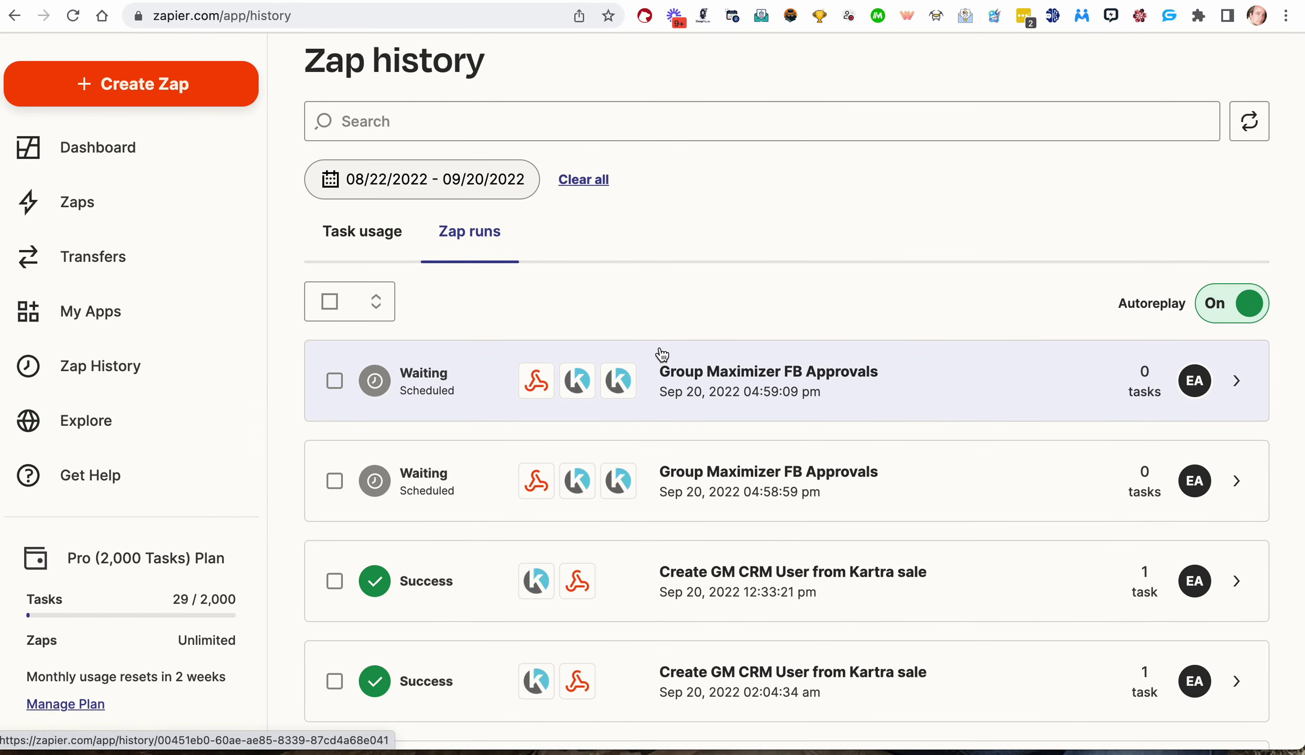
scroll(661, 355, down, 2)
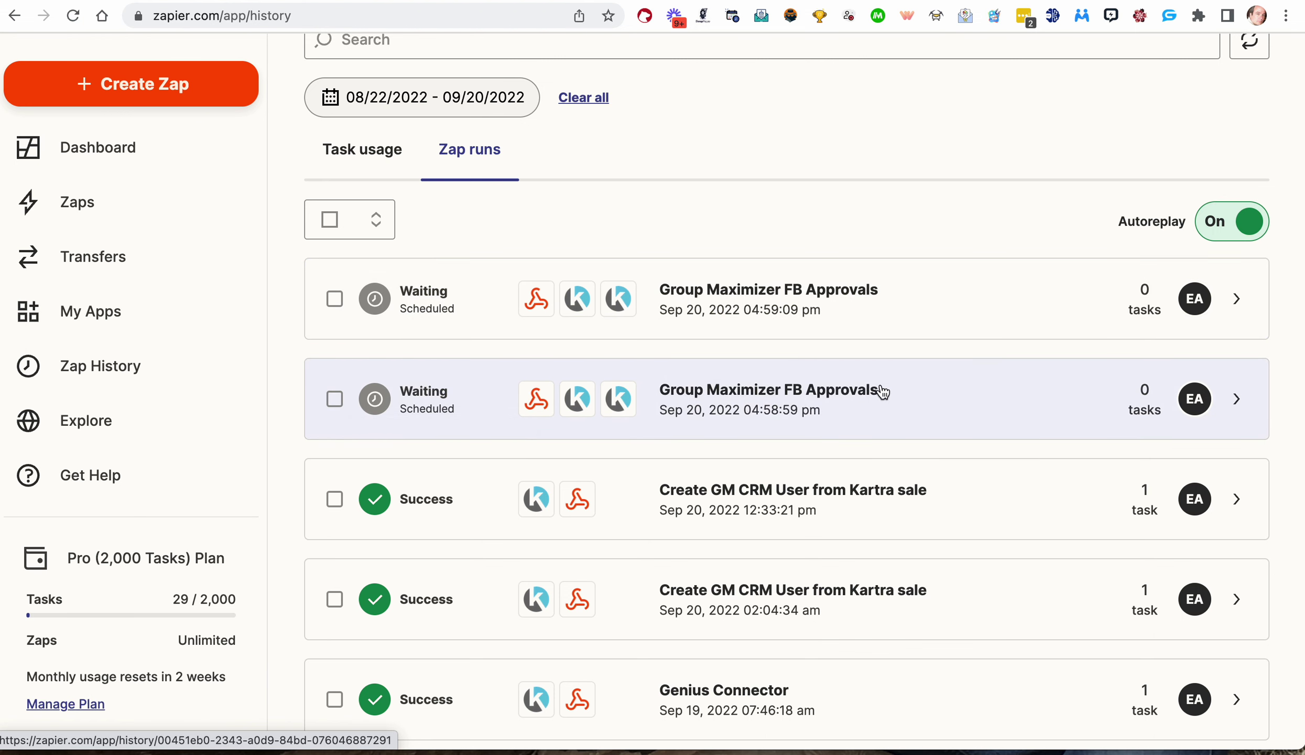
scroll(865, 367, down, 1)
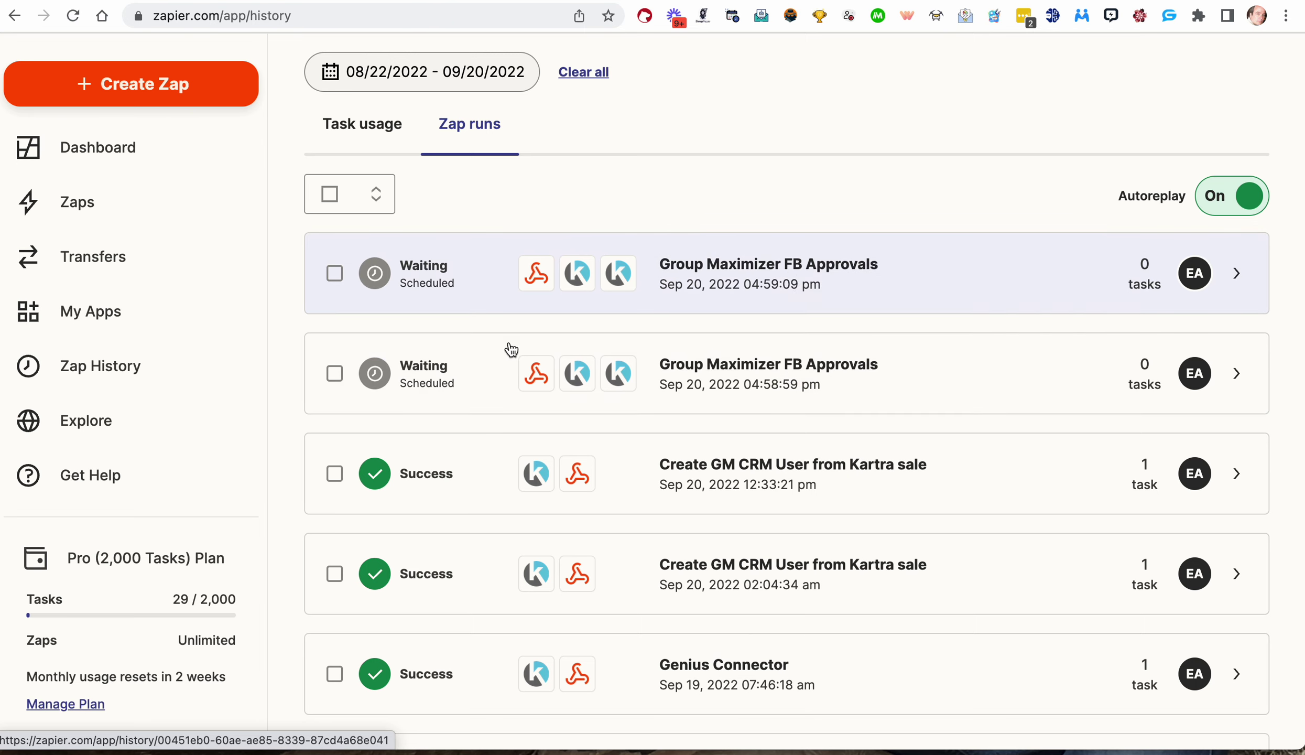
- Open the second Waiting run's details and review its Data out fields, including the registered email answer
click(428, 368)
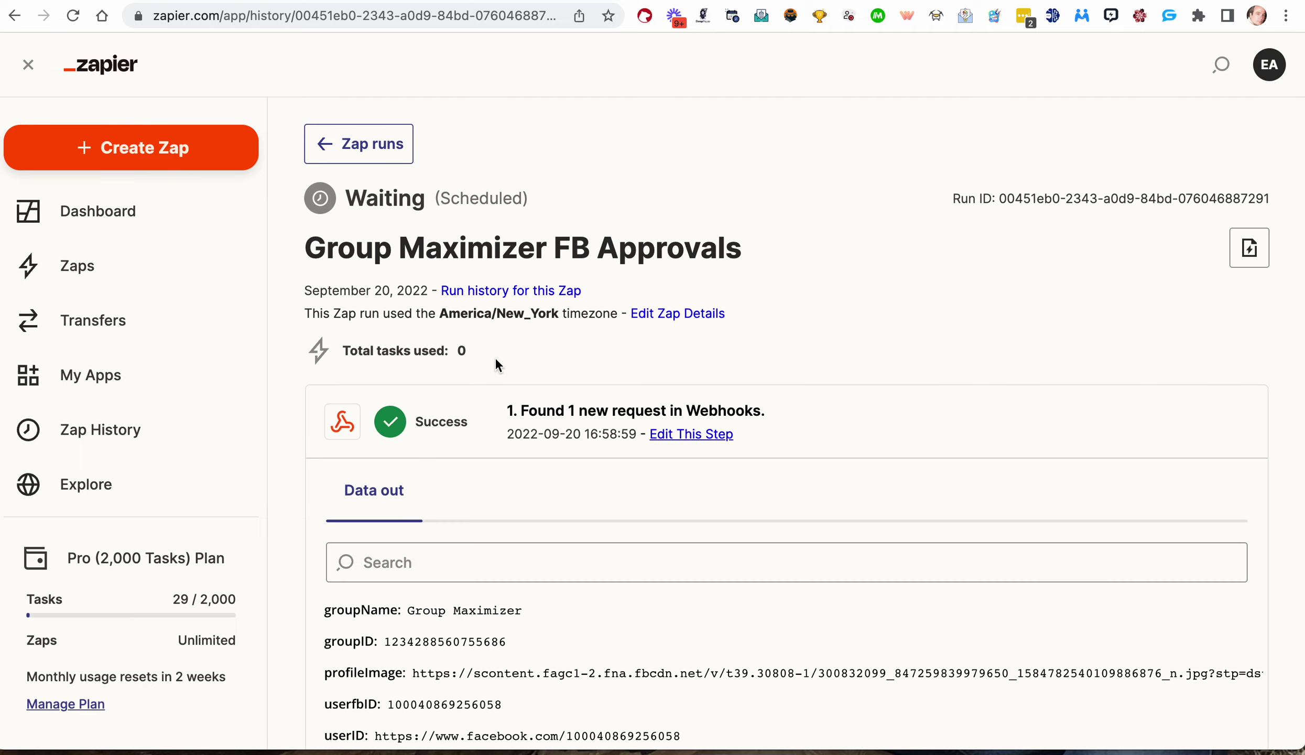
scroll(496, 359, down, 6)
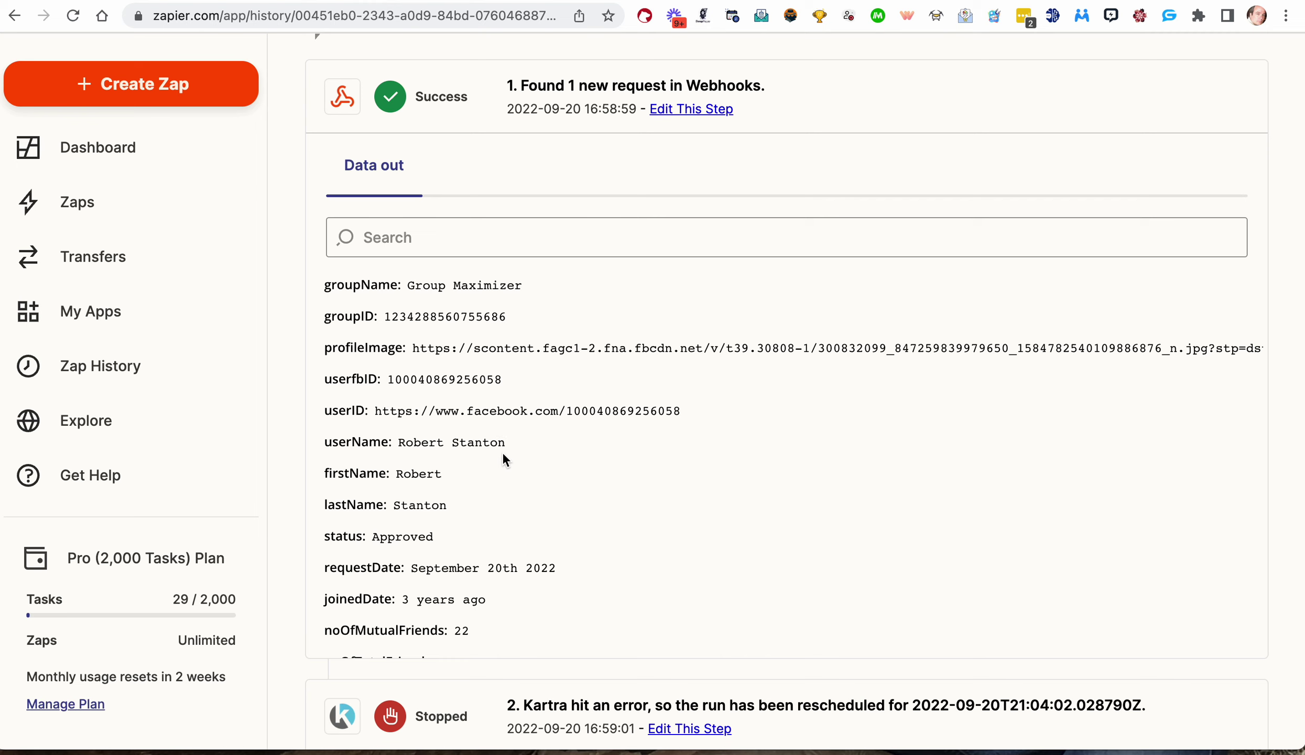
scroll(503, 456, down, 3)
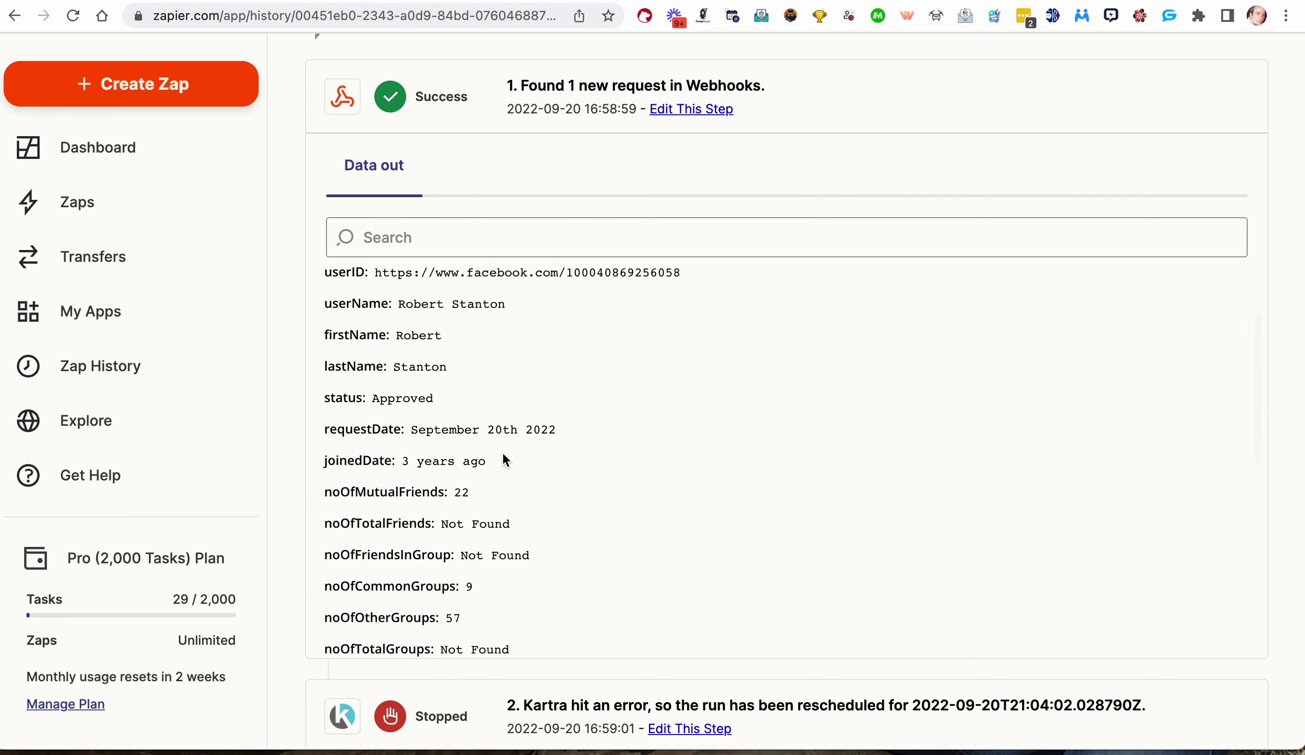
scroll(501, 451, down, 8)
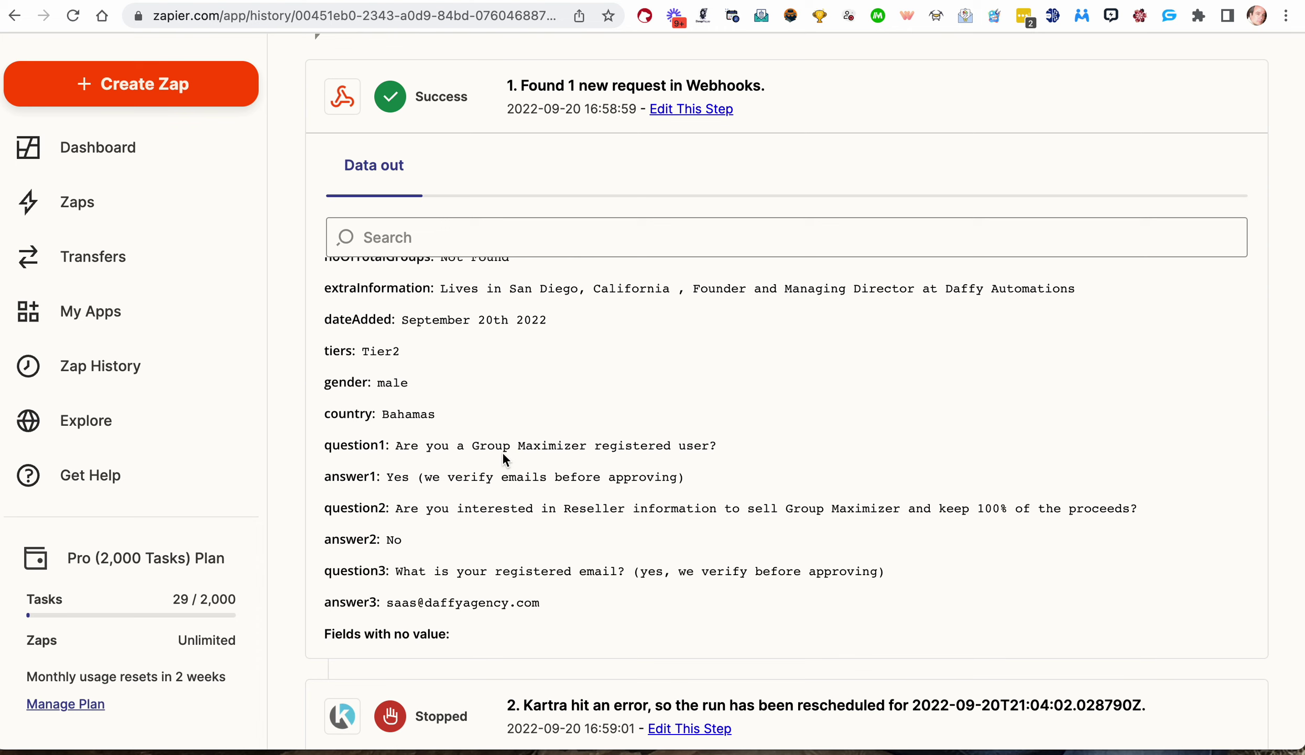
scroll(501, 451, down, 1)
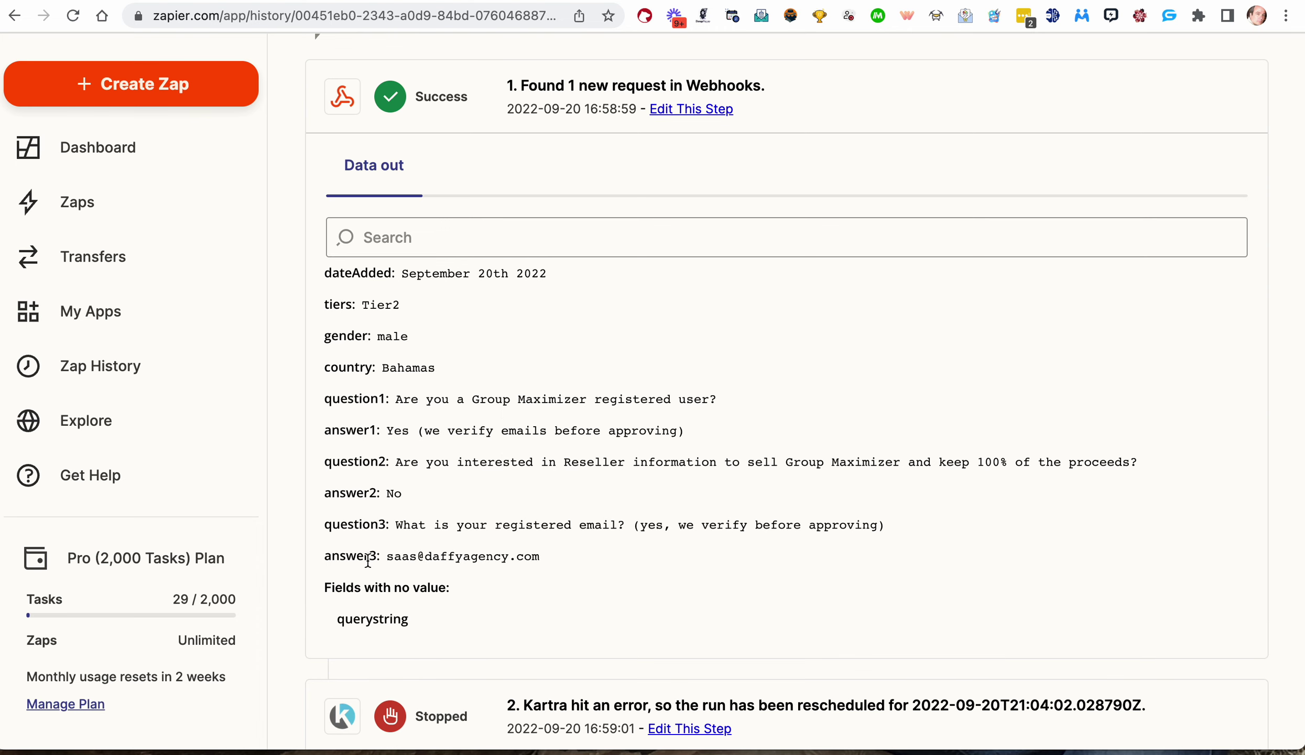
drag(563, 556, 383, 559)
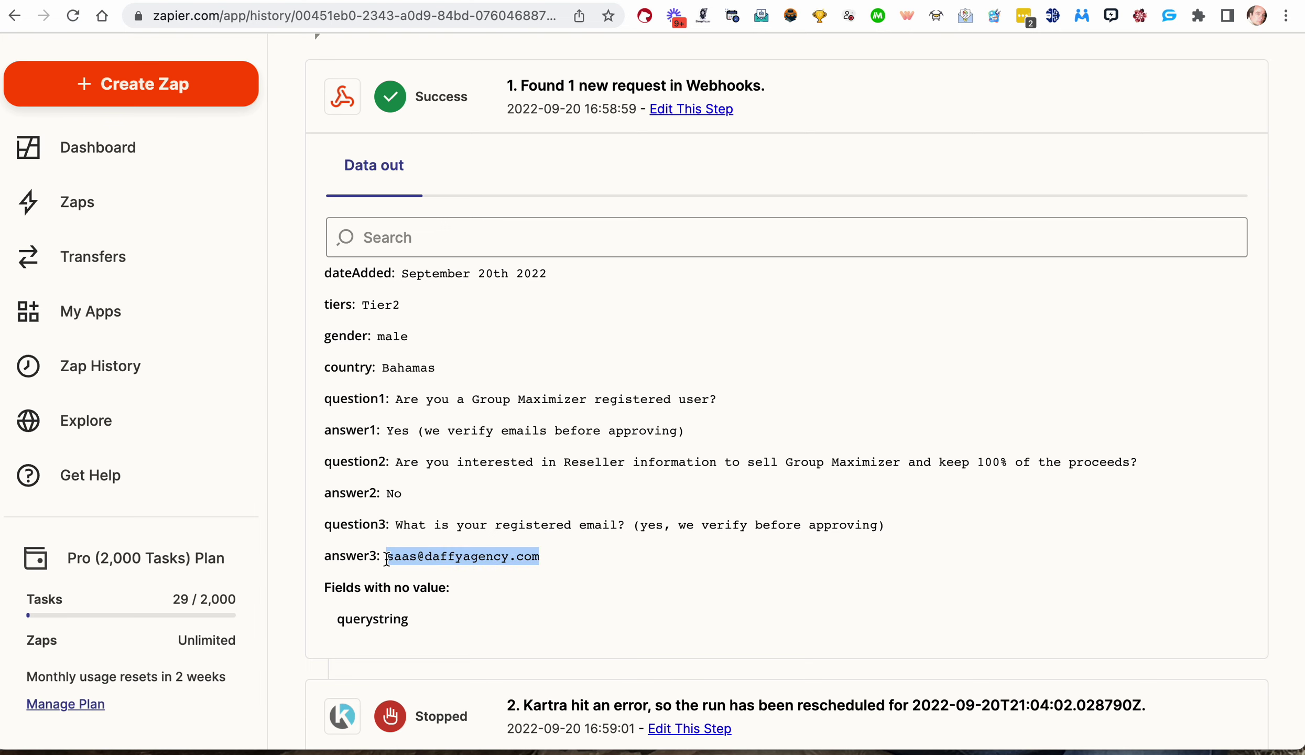
scroll(441, 513, up, 1)
scroll(441, 514, down, 1)
scroll(420, 553, up, 3)
scroll(418, 550, up, 3)
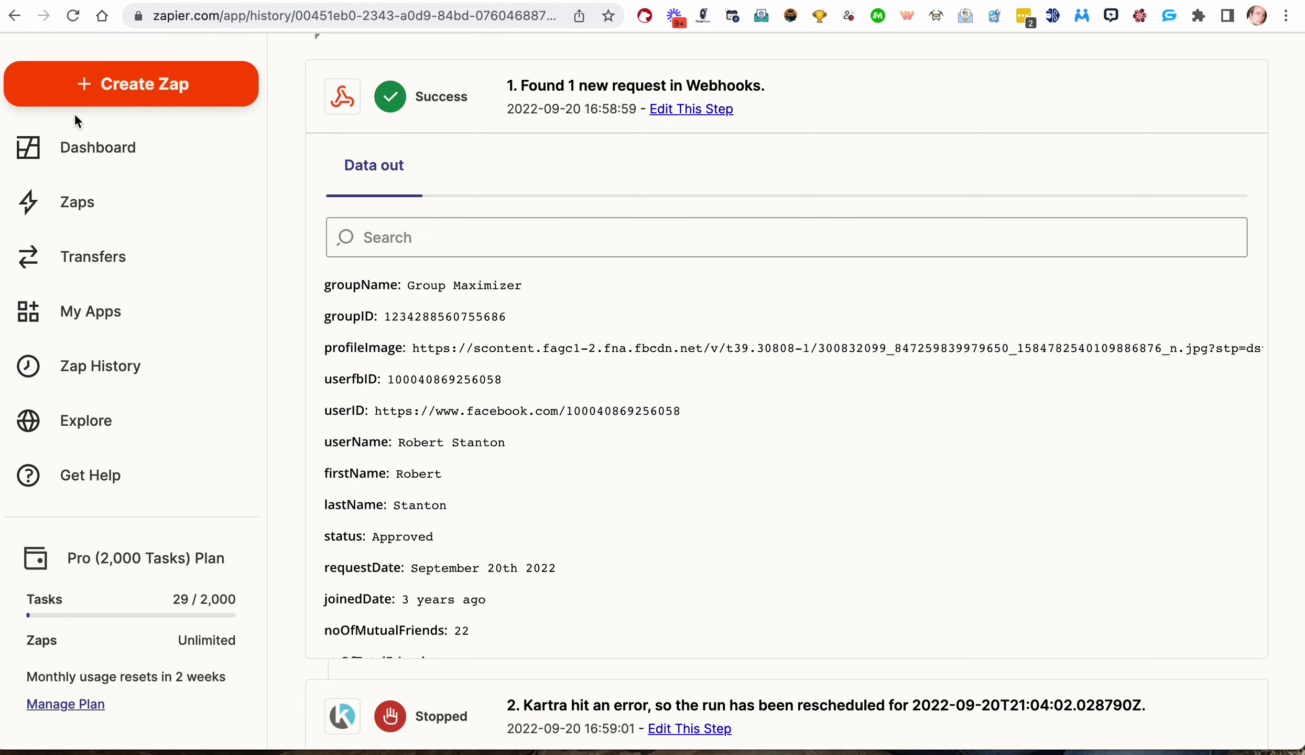
- Go to the Zaps list and search for 'max'
click(100, 149)
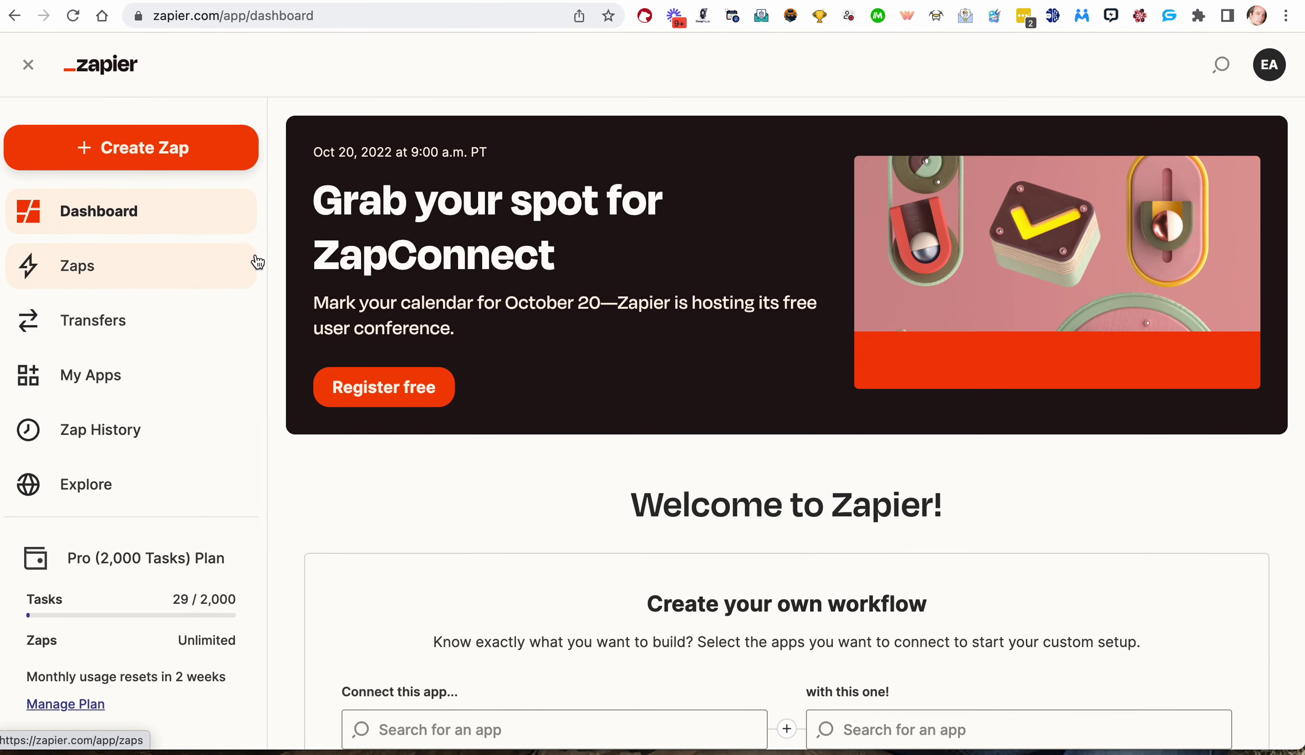
click(28, 64)
mouse_move(213, 122)
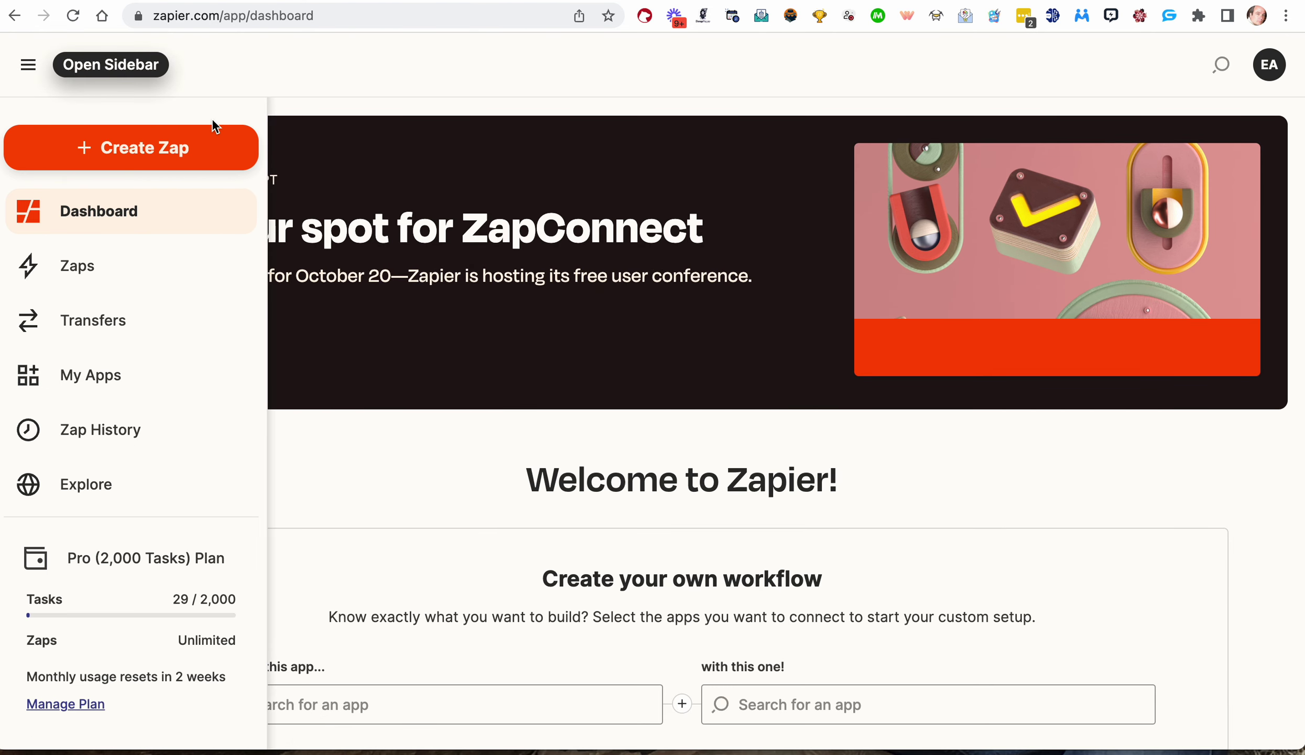
click(114, 223)
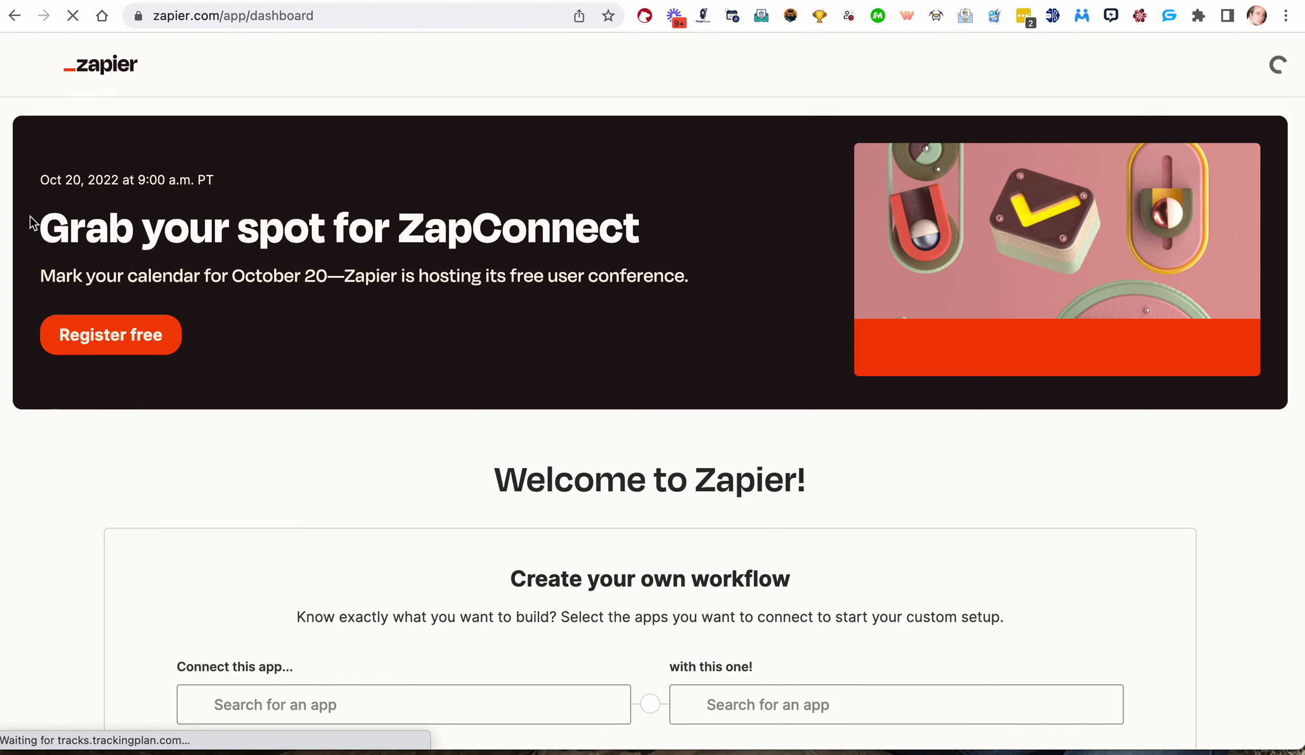
mouse_move(31, 190)
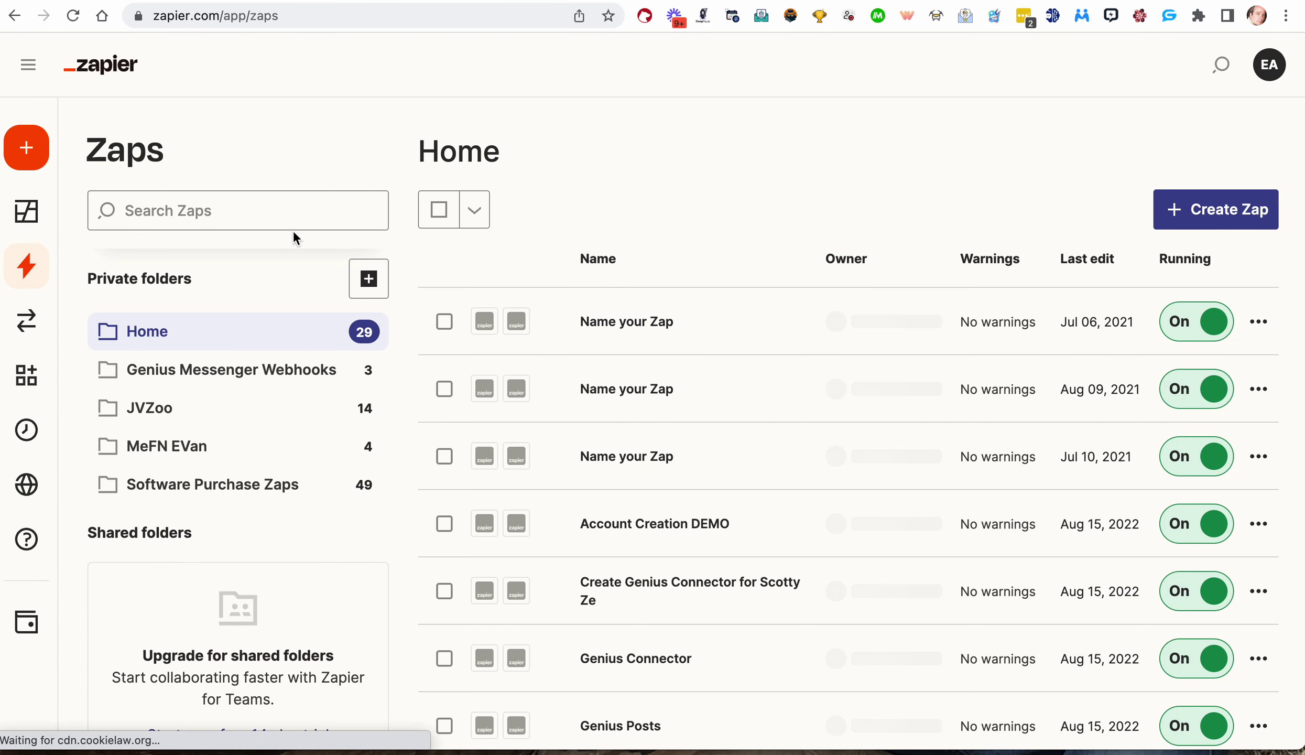
click(280, 212)
text(max)
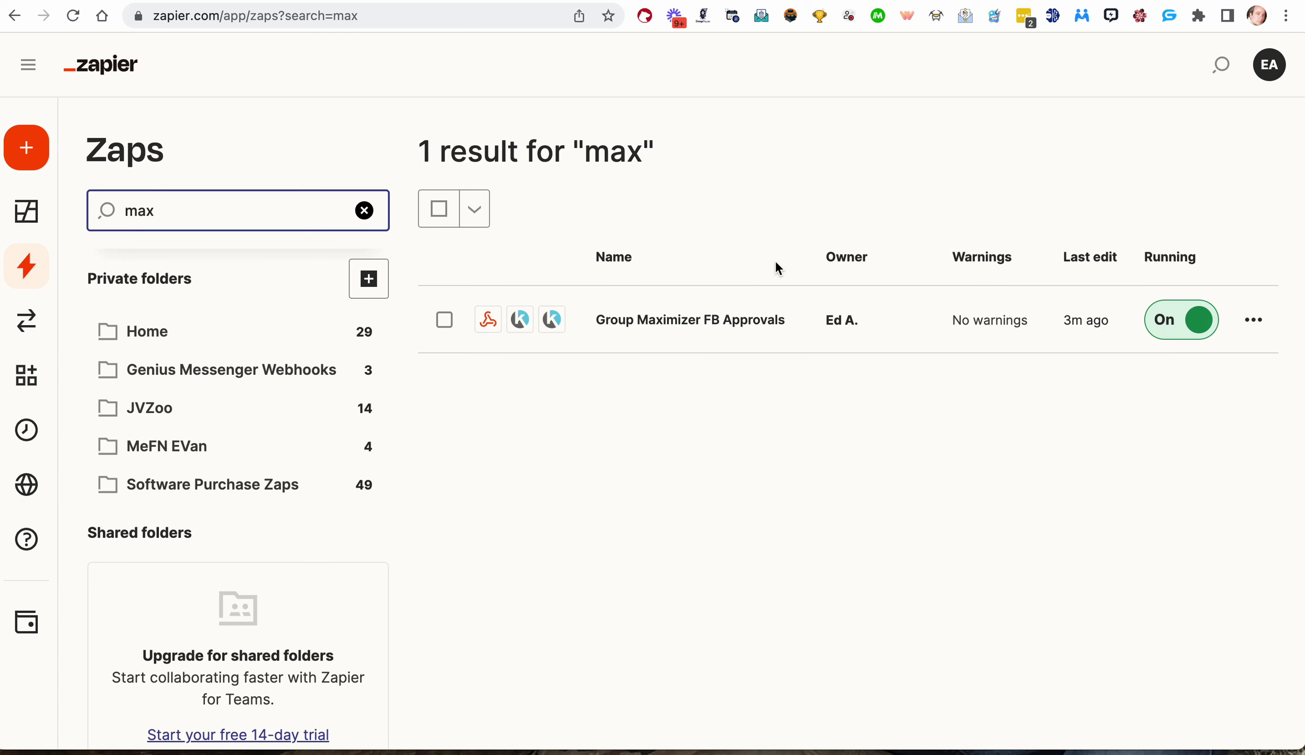
- Open Group Maximizer FB Approvals and view step 2 Create New Lead in Kartra's mappings
click(766, 331)
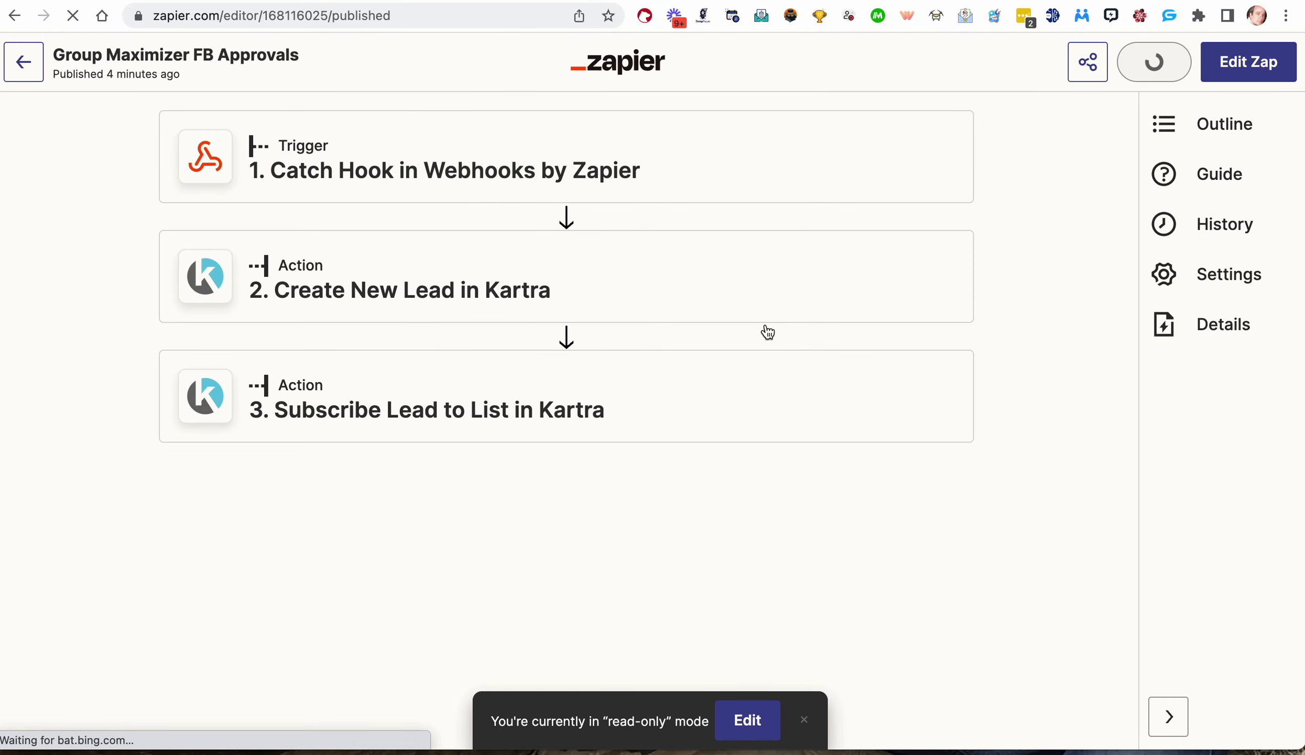
click(450, 287)
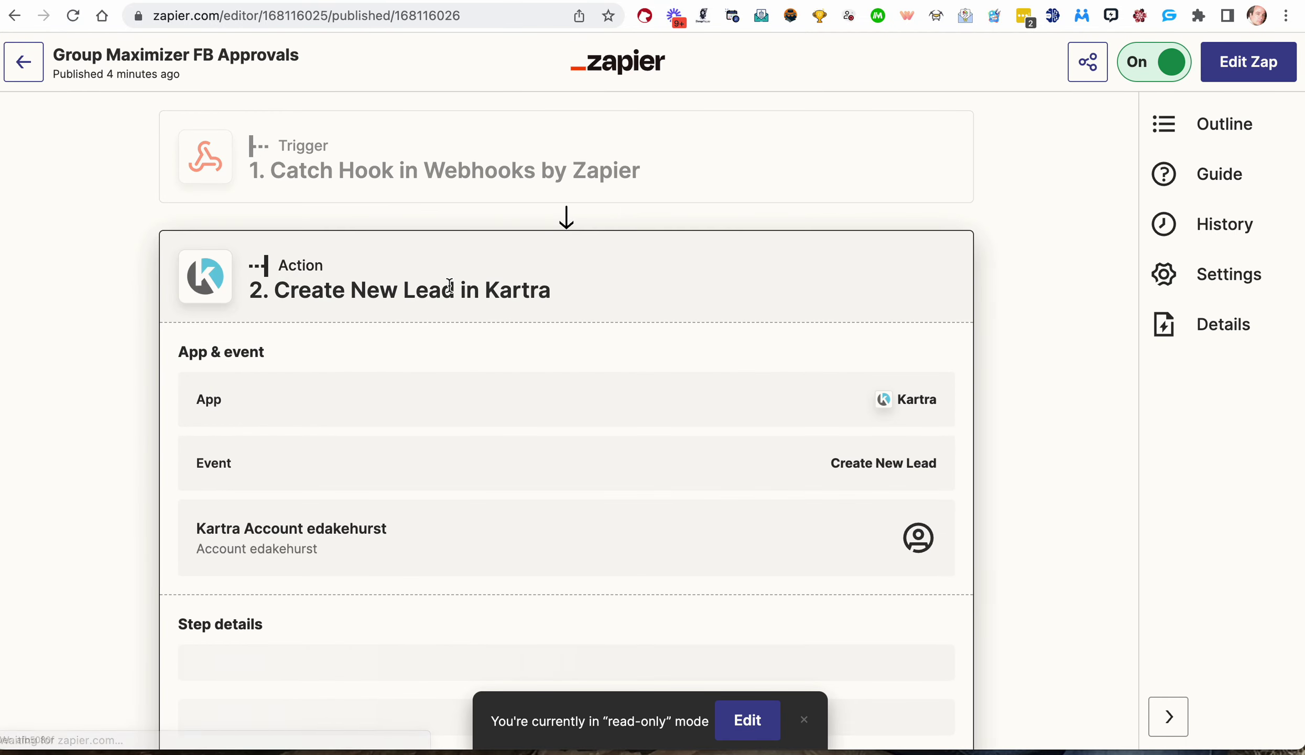
scroll(463, 474, down, 5)
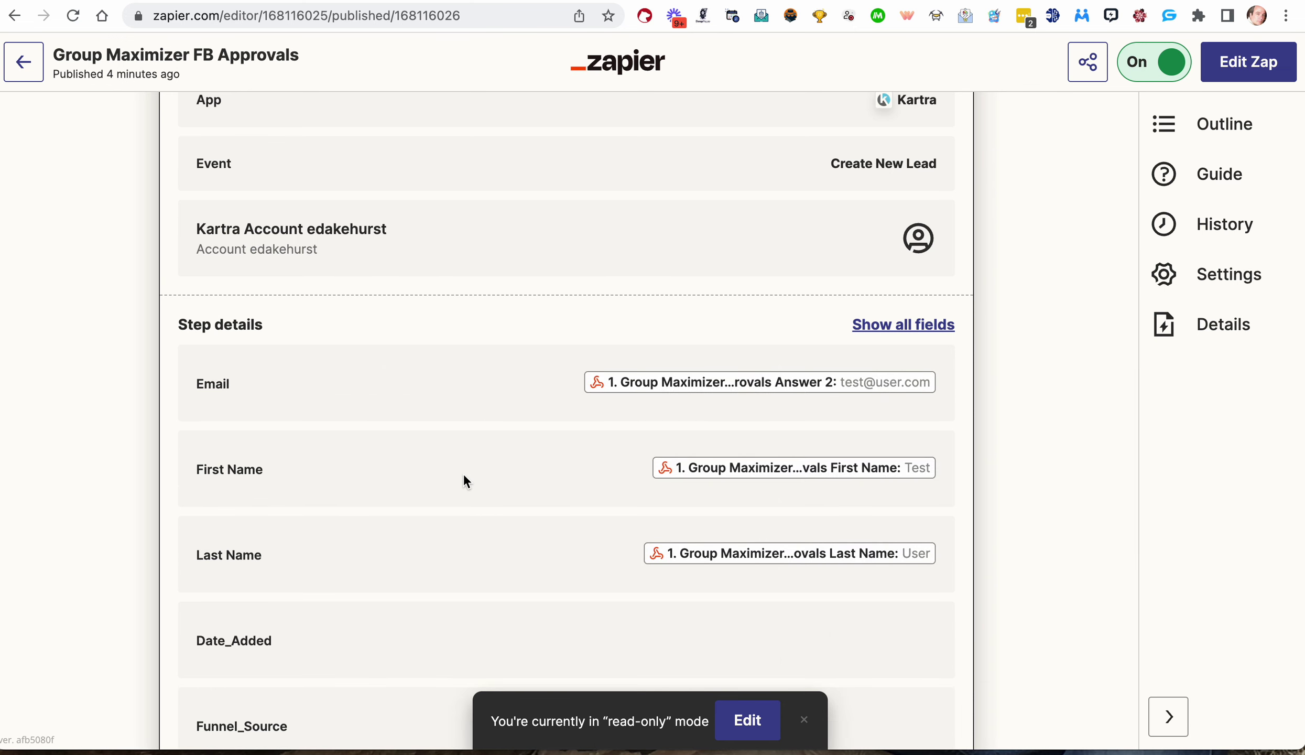
scroll(464, 475, down, 3)
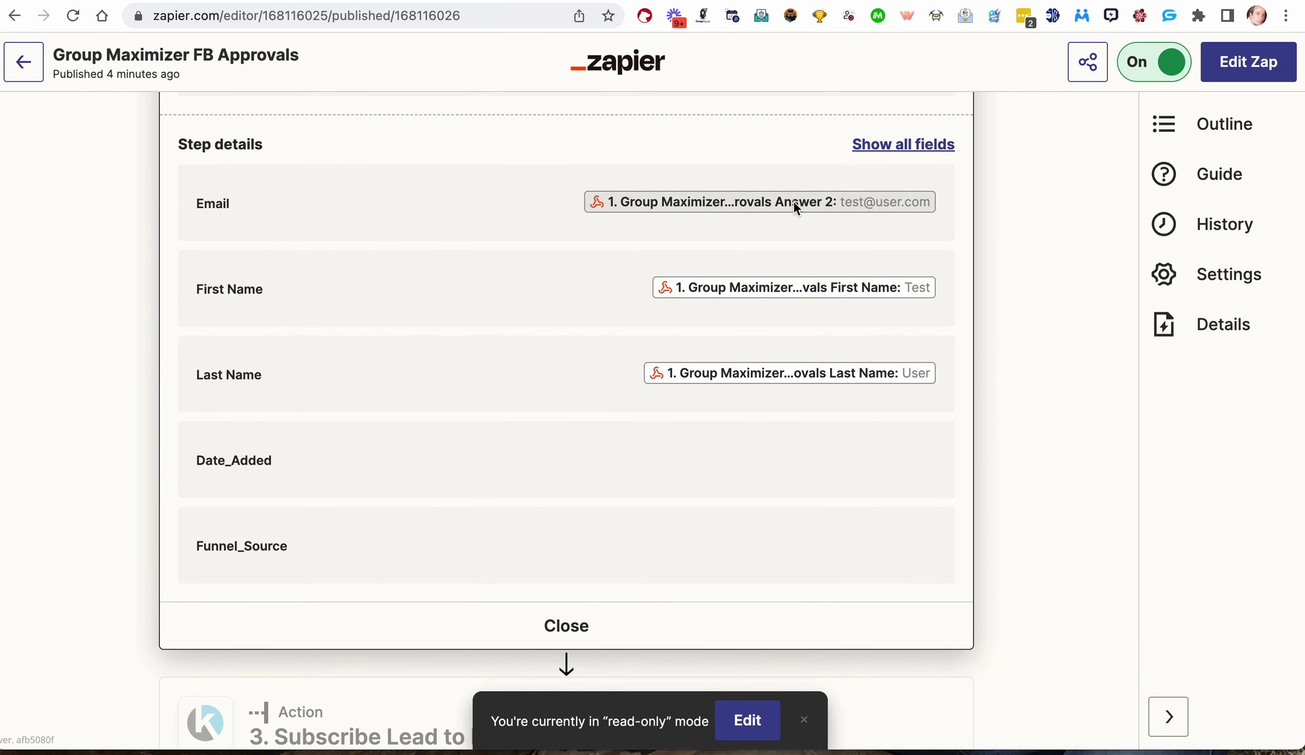
scroll(483, 218, up, 3)
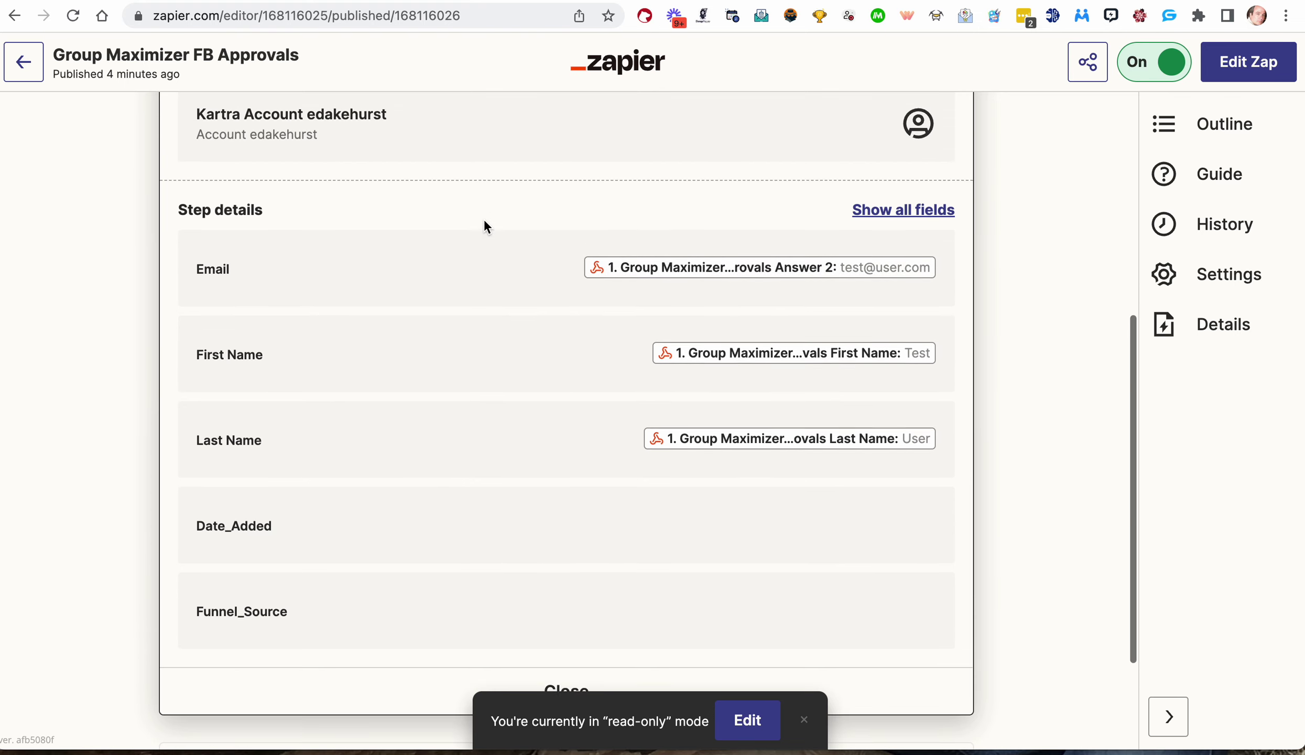
scroll(483, 218, up, 2)
scroll(483, 218, down, 2)
scroll(483, 218, up, 6)
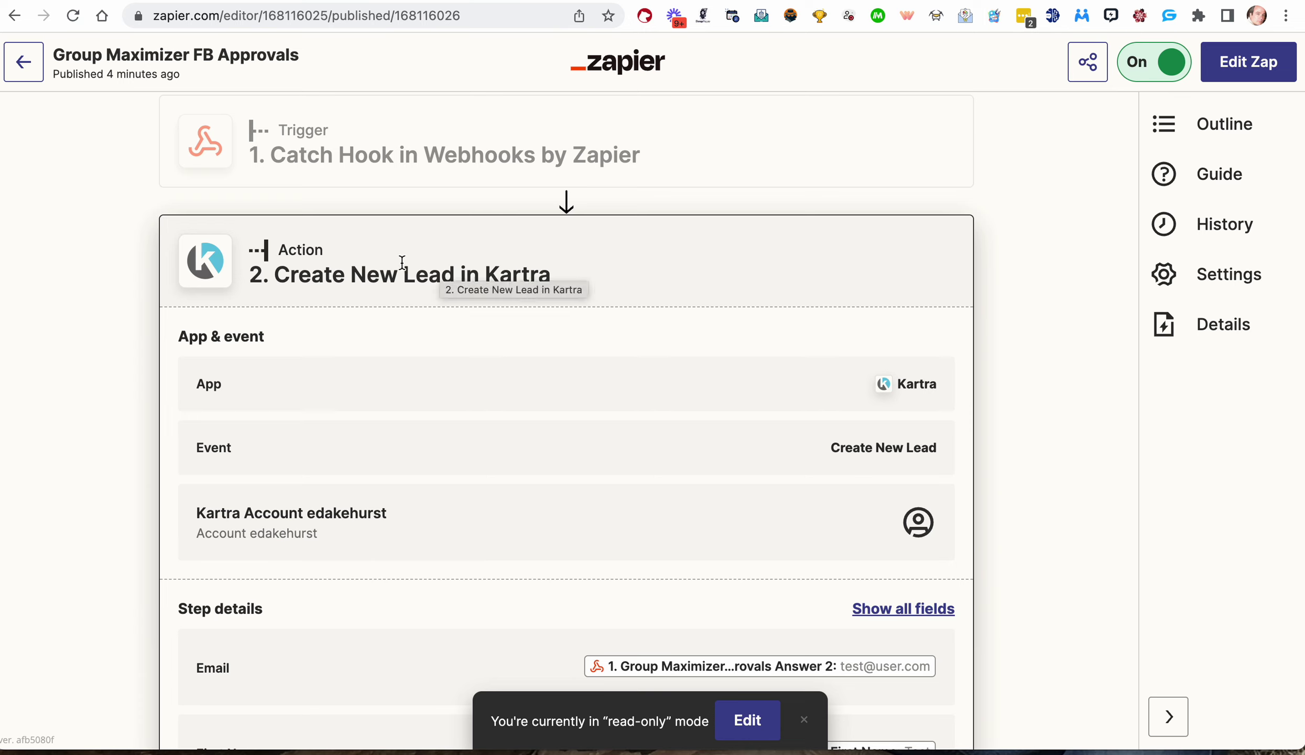
scroll(367, 336, down, 2)
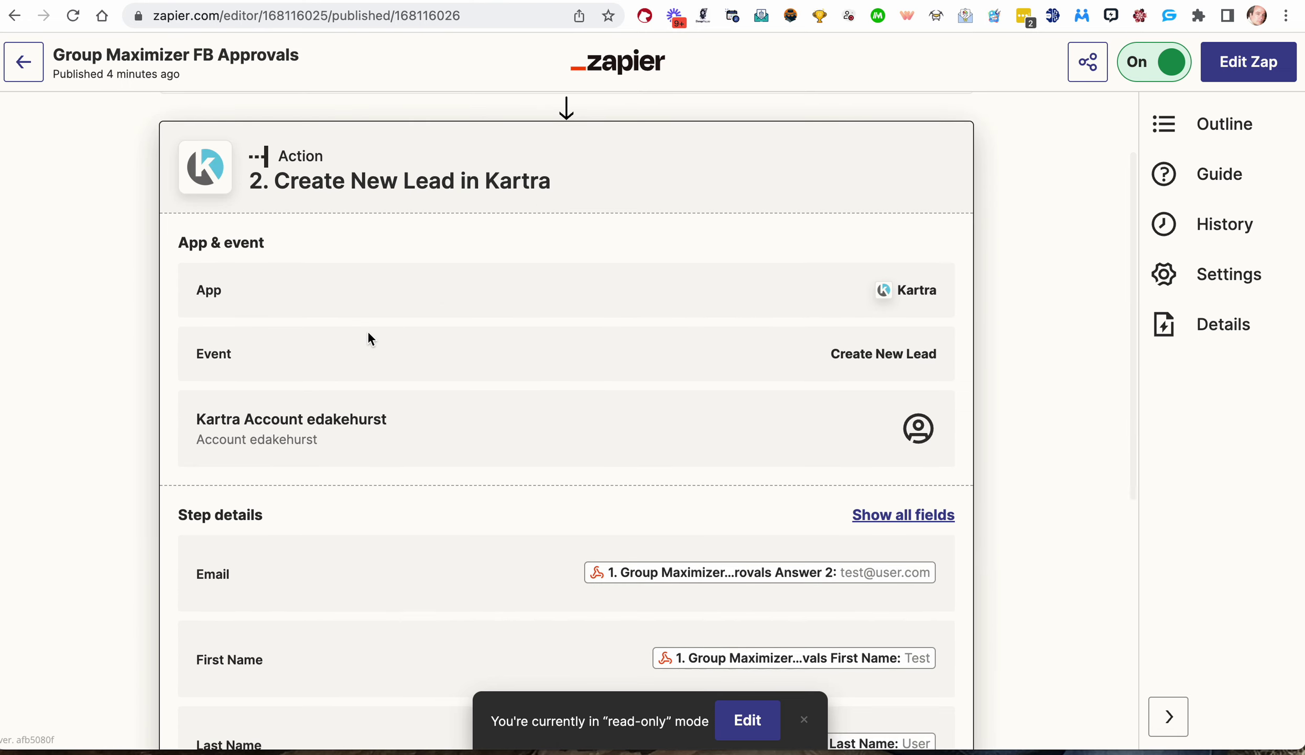
- Switch the published Zap into edit mode and look over step 2's setup and test results
click(754, 717)
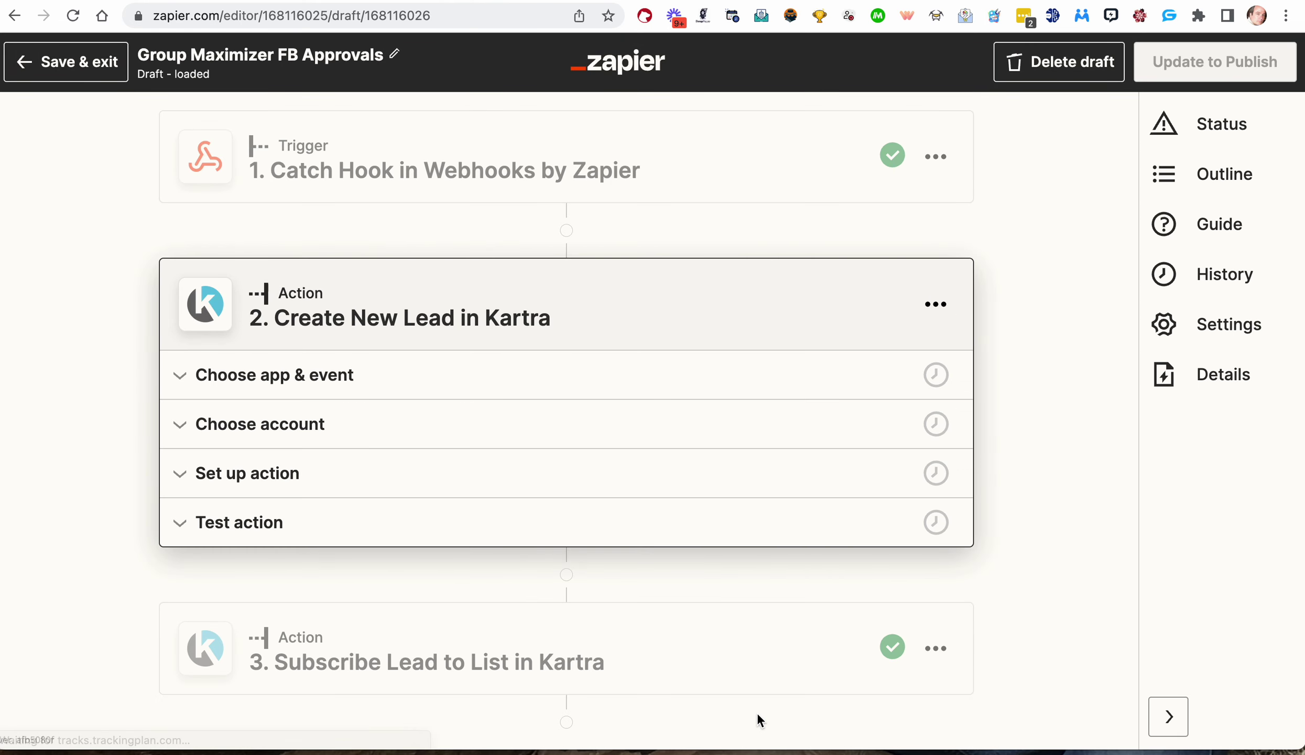
scroll(681, 533, down, 2)
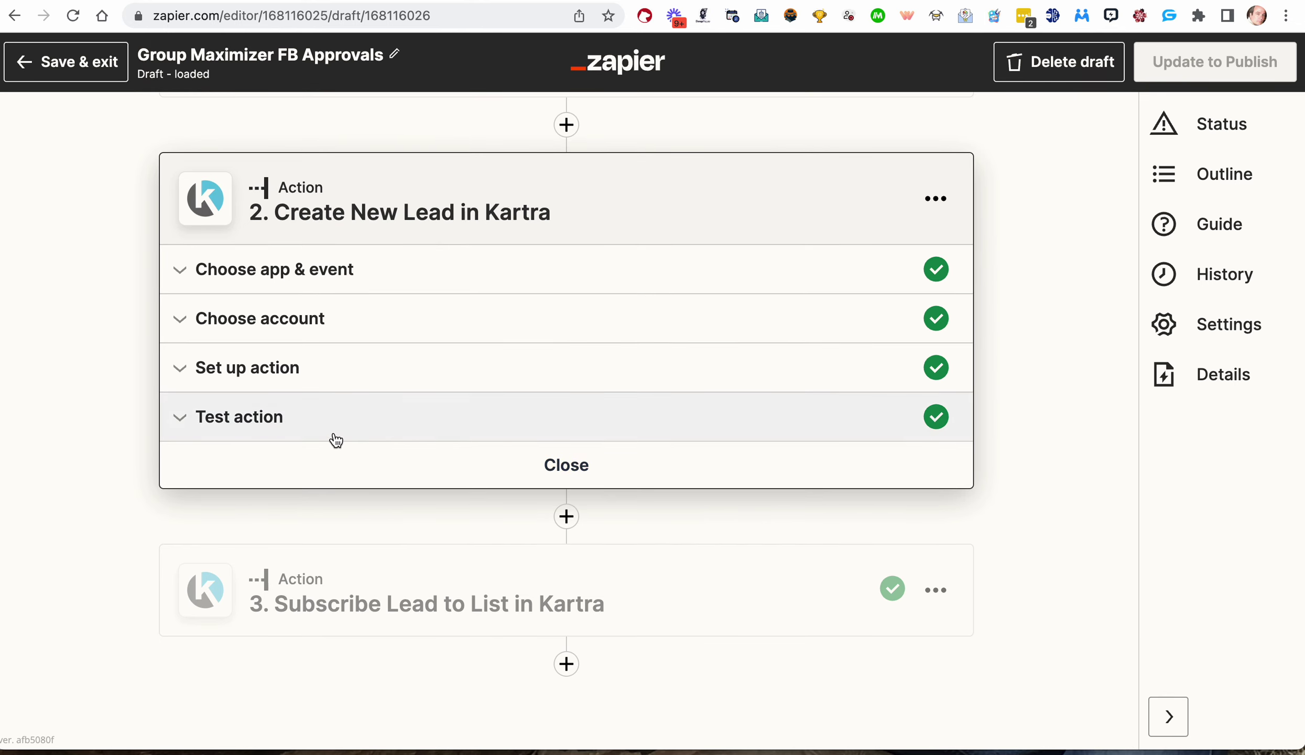
click(369, 367)
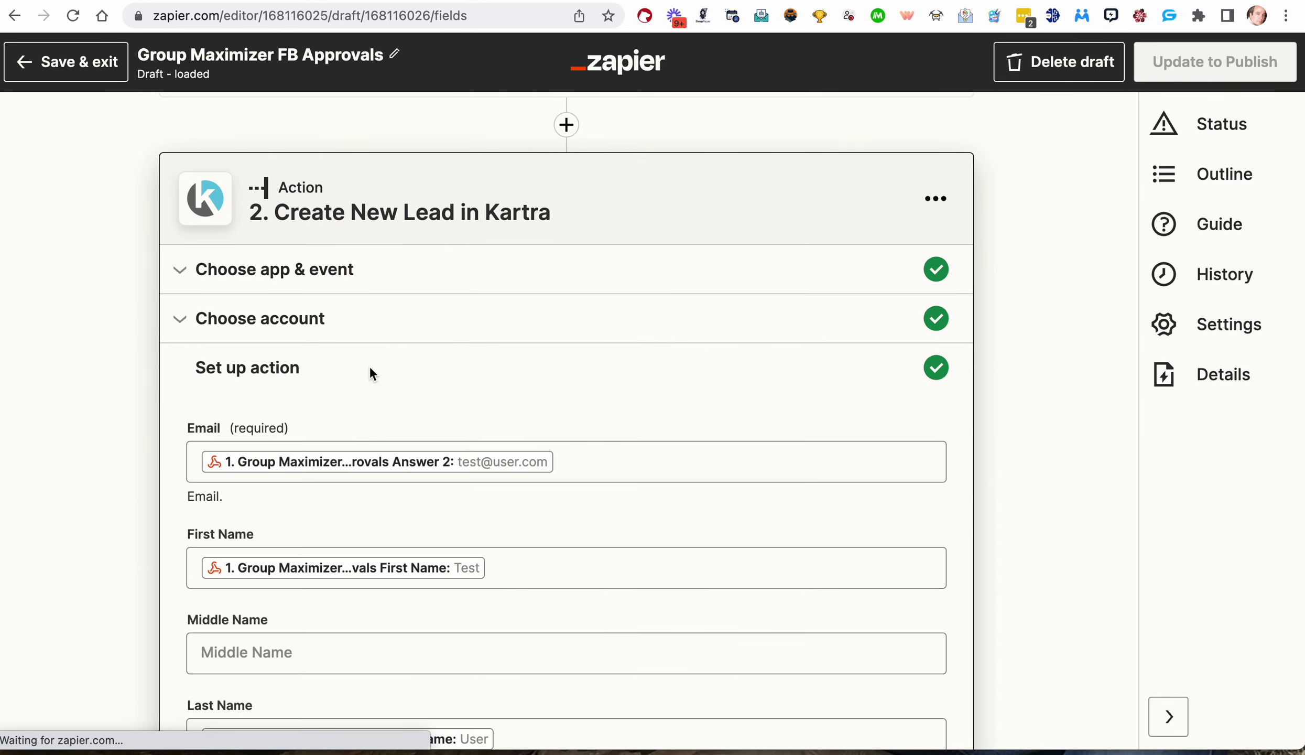
scroll(420, 456, down, 1)
scroll(422, 459, up, 2)
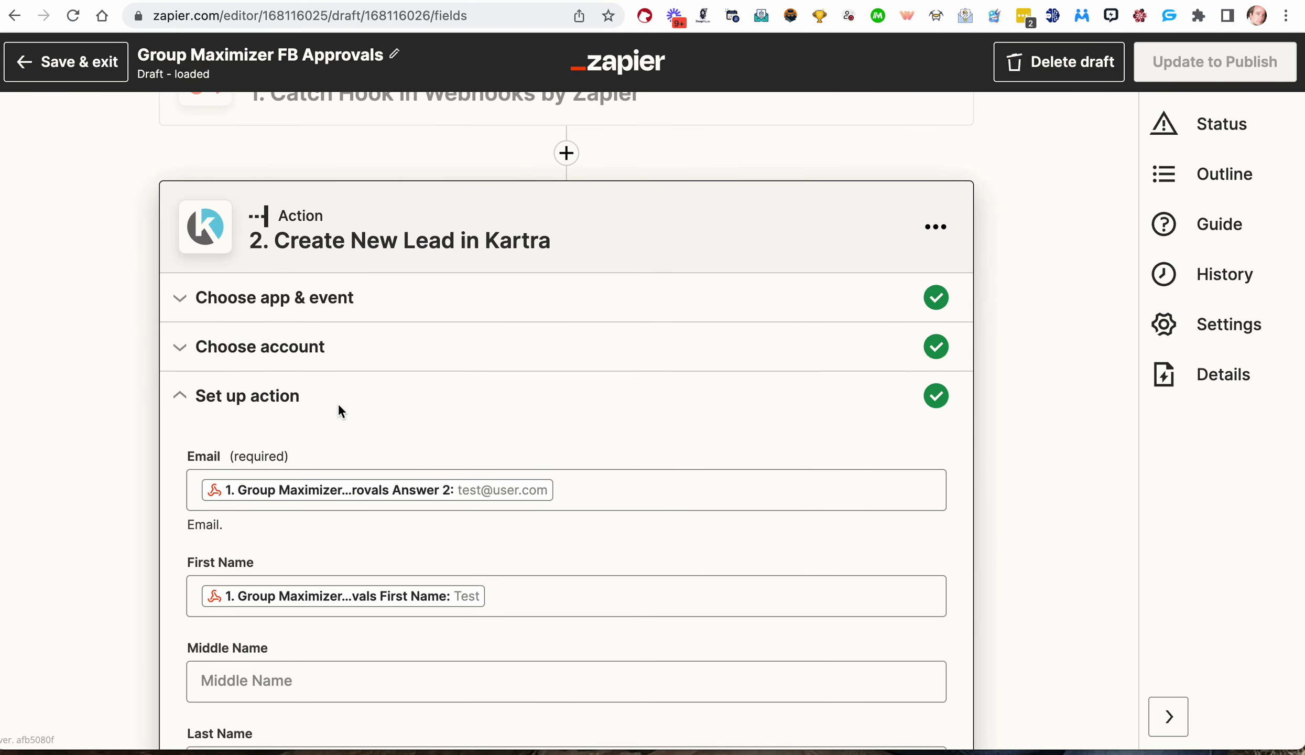
scroll(346, 405, down, 20)
scroll(338, 404, down, 19)
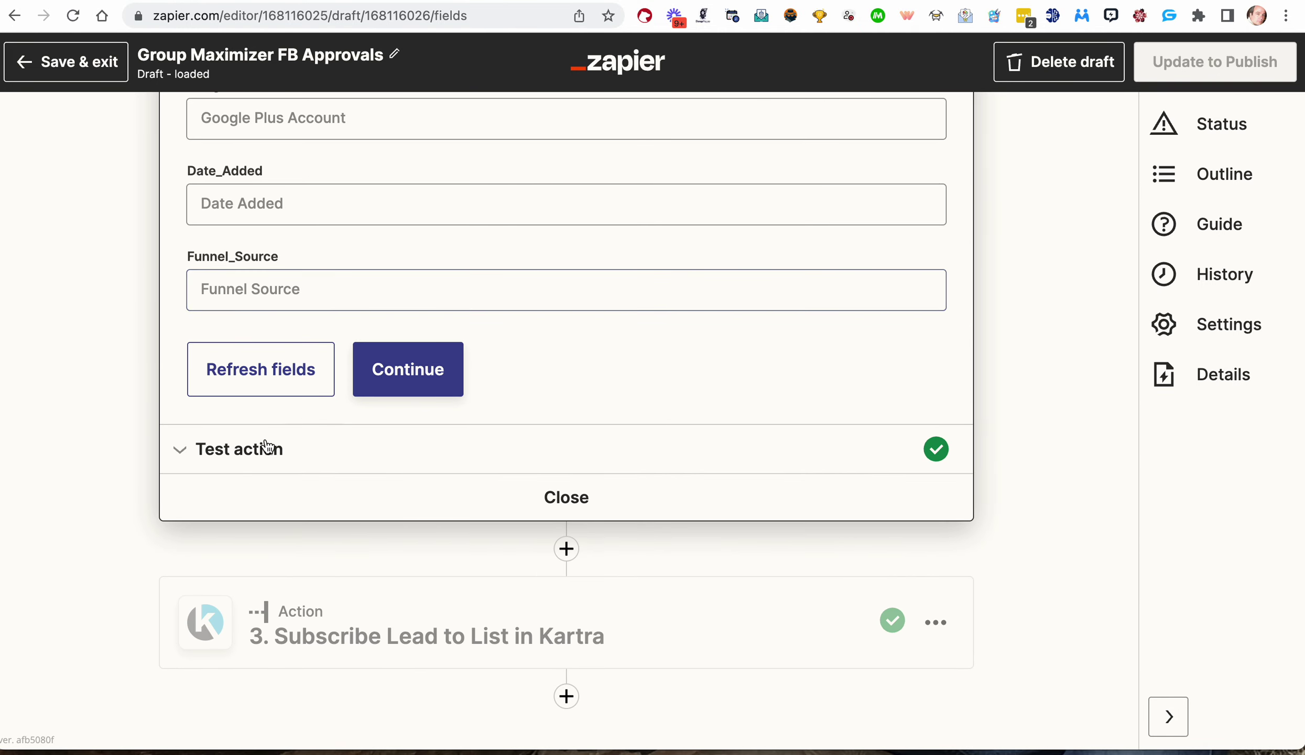
click(318, 456)
scroll(324, 461, up, 11)
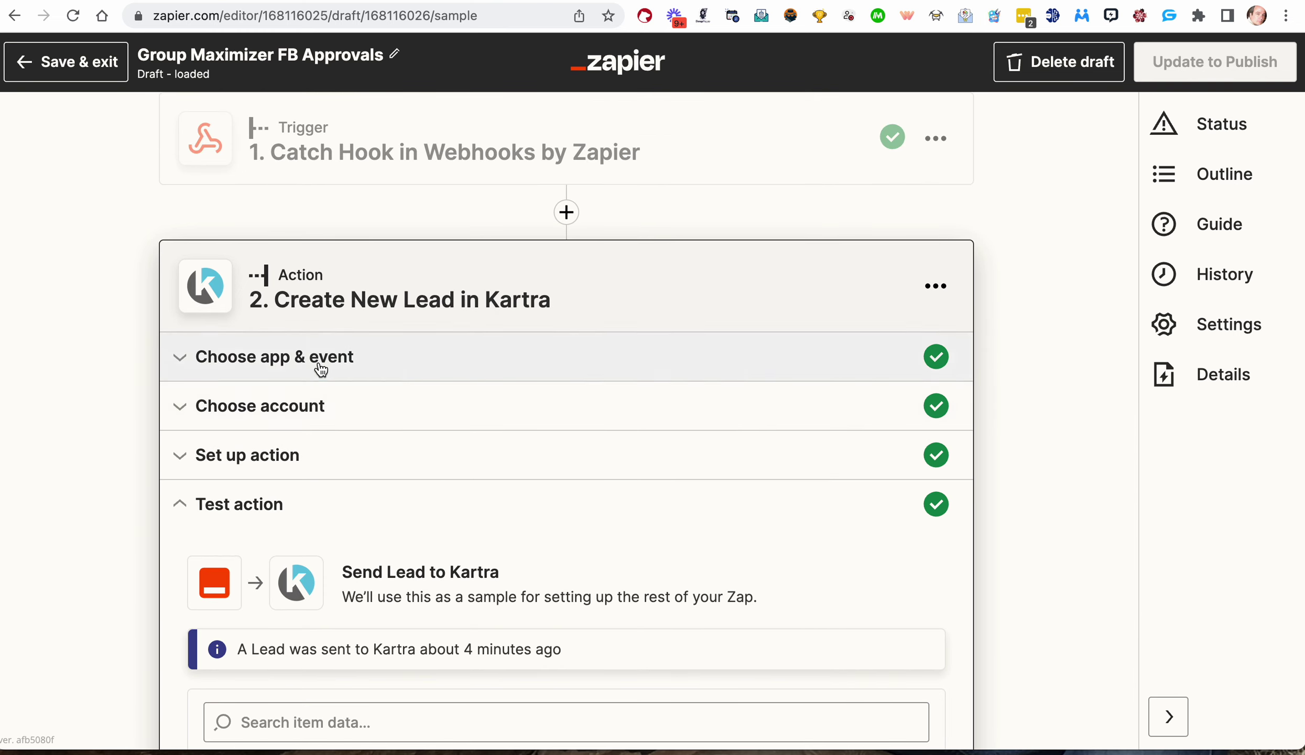
- Continue through step 2's app, account and field sections, then retest it (Lead already exists)
click(320, 365)
click(358, 481)
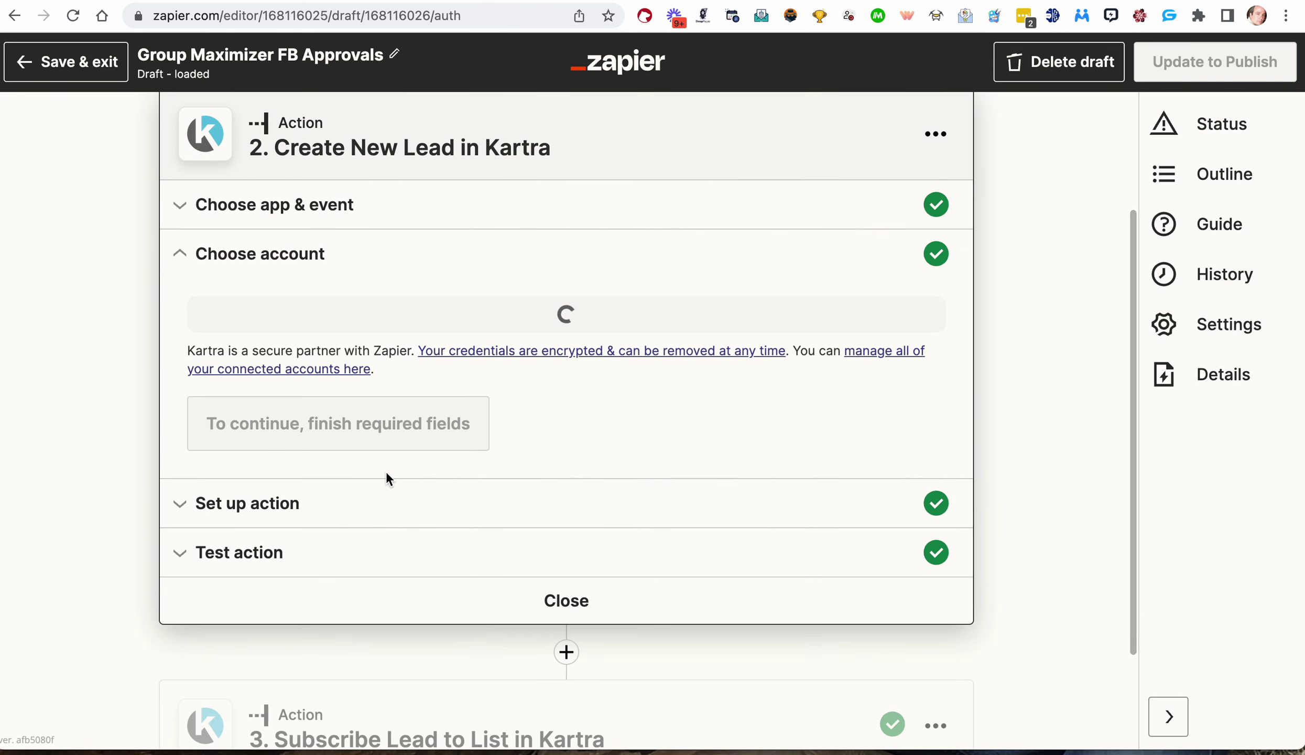
click(286, 456)
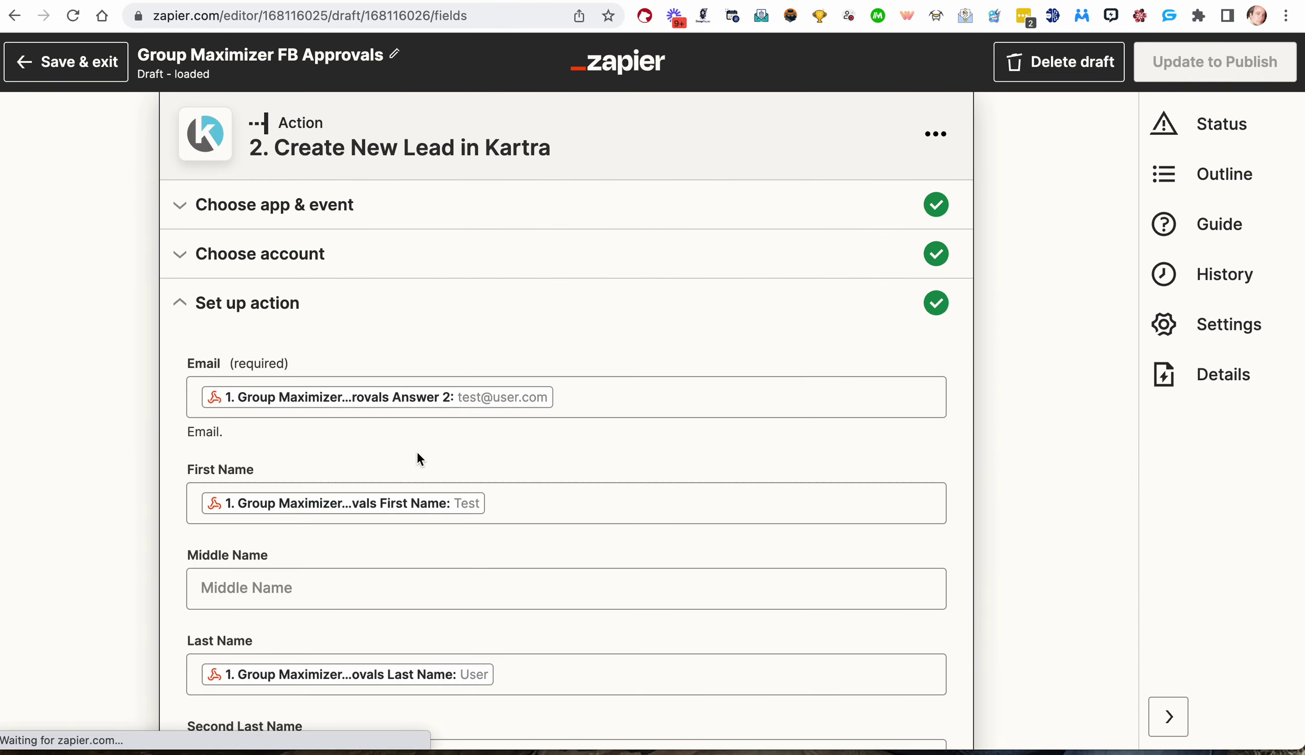
scroll(417, 456, down, 20)
scroll(417, 455, down, 10)
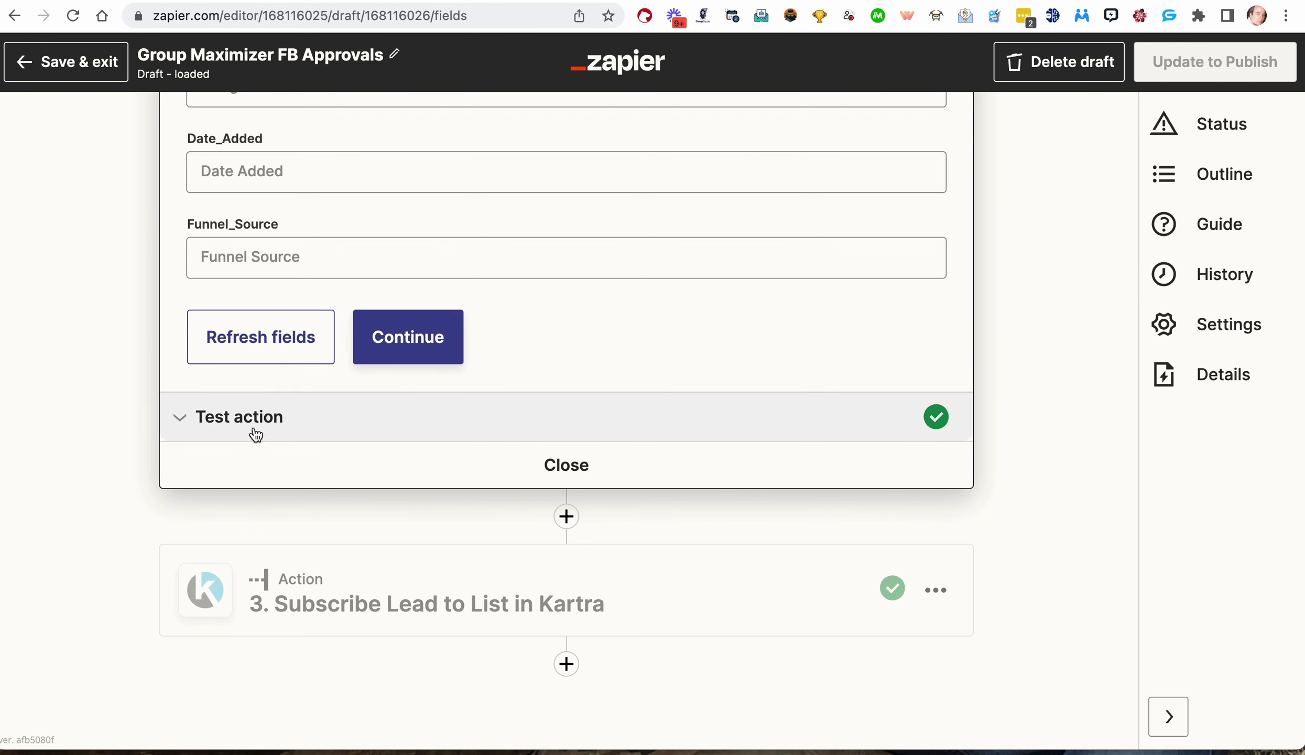
click(246, 438)
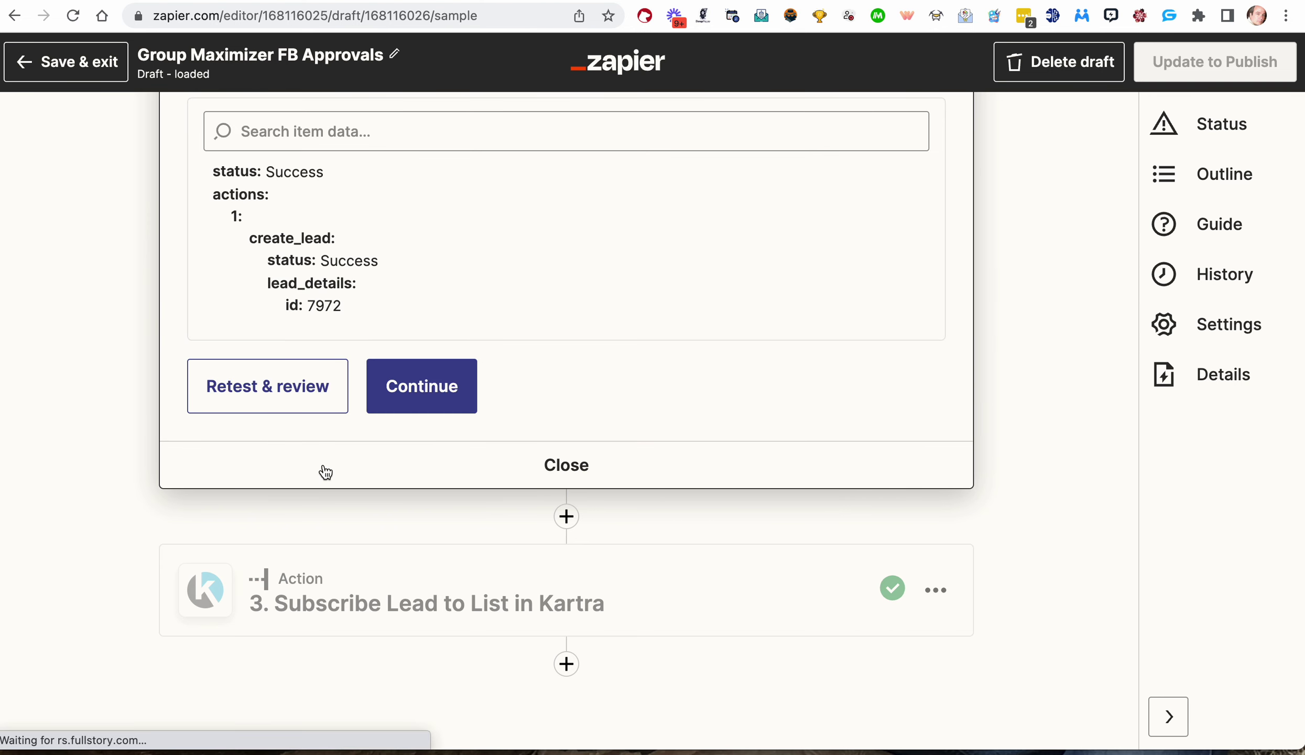
click(284, 388)
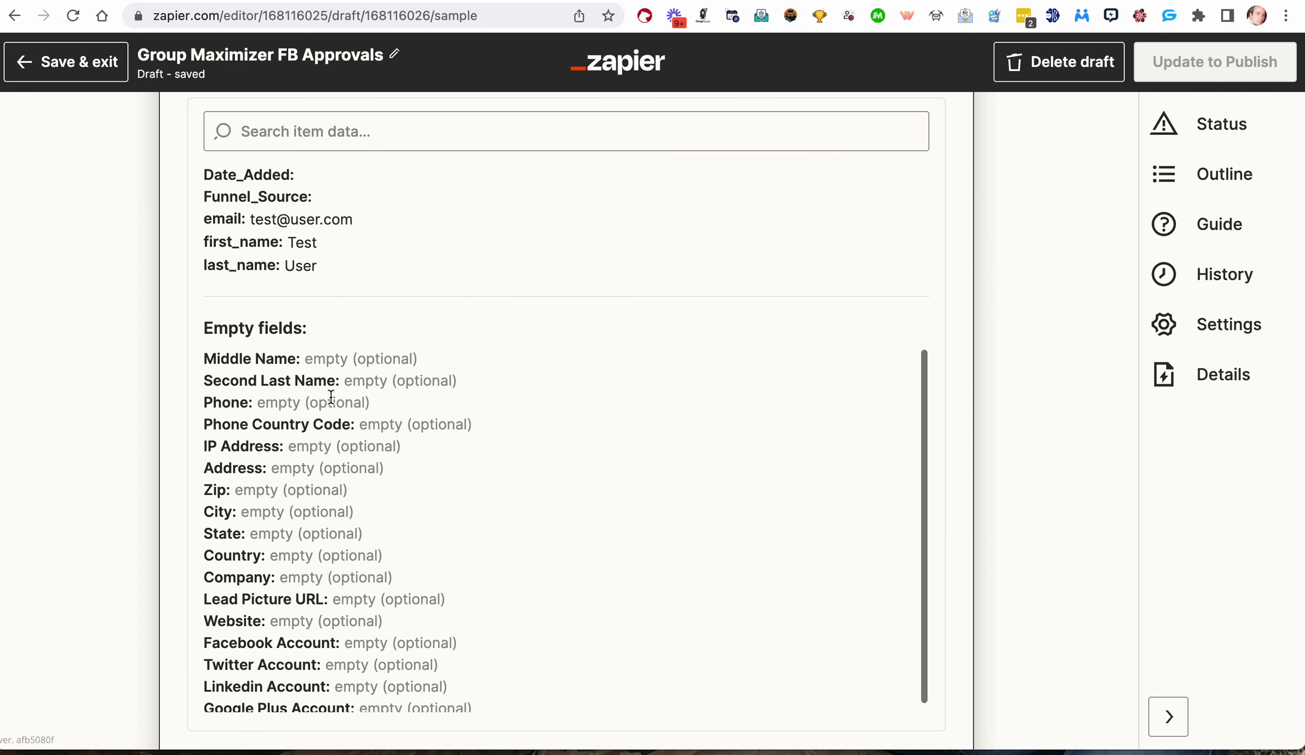
scroll(331, 397, up, 5)
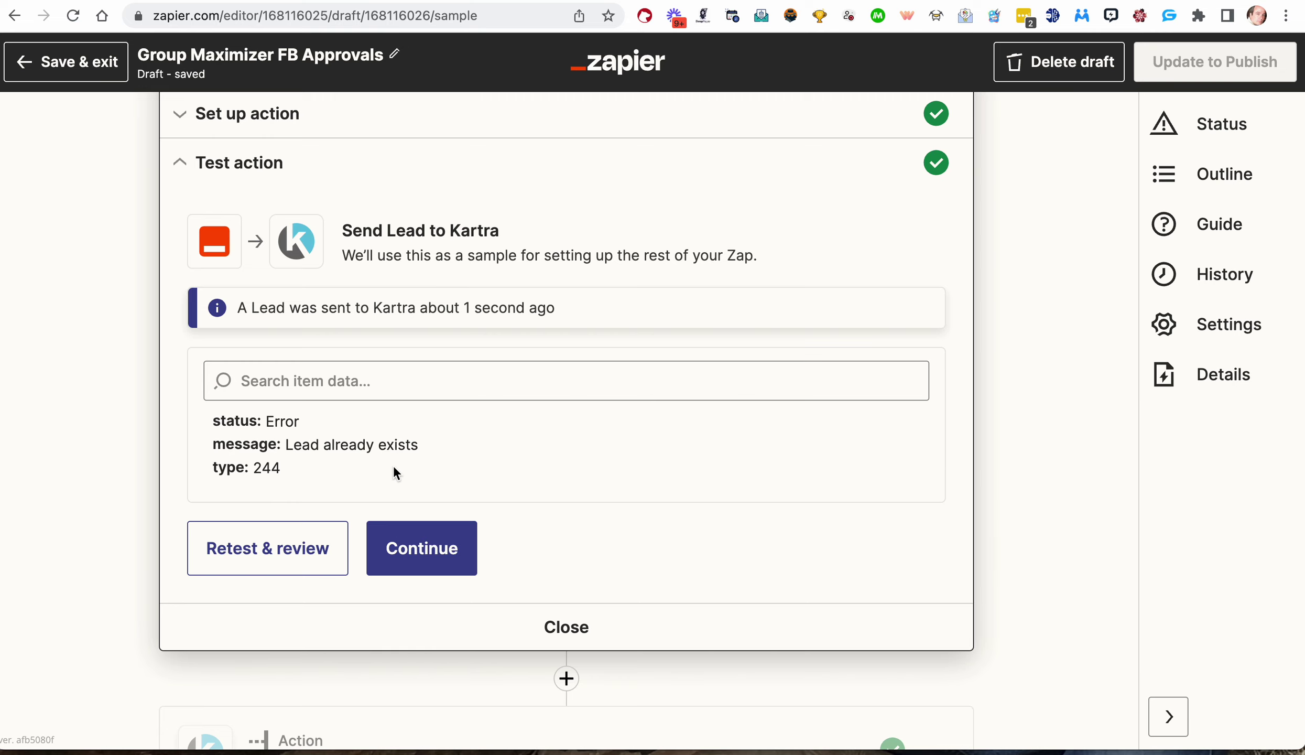
scroll(424, 431, up, 2)
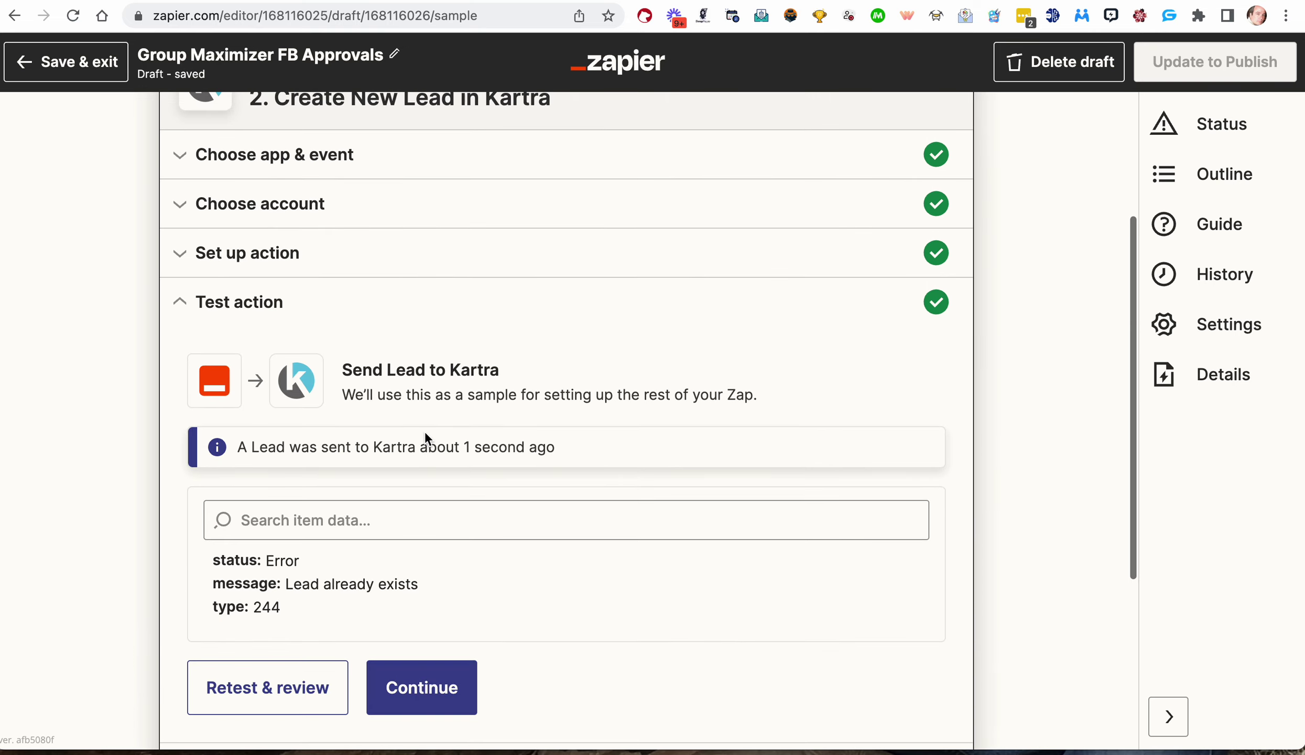
scroll(424, 432, down, 5)
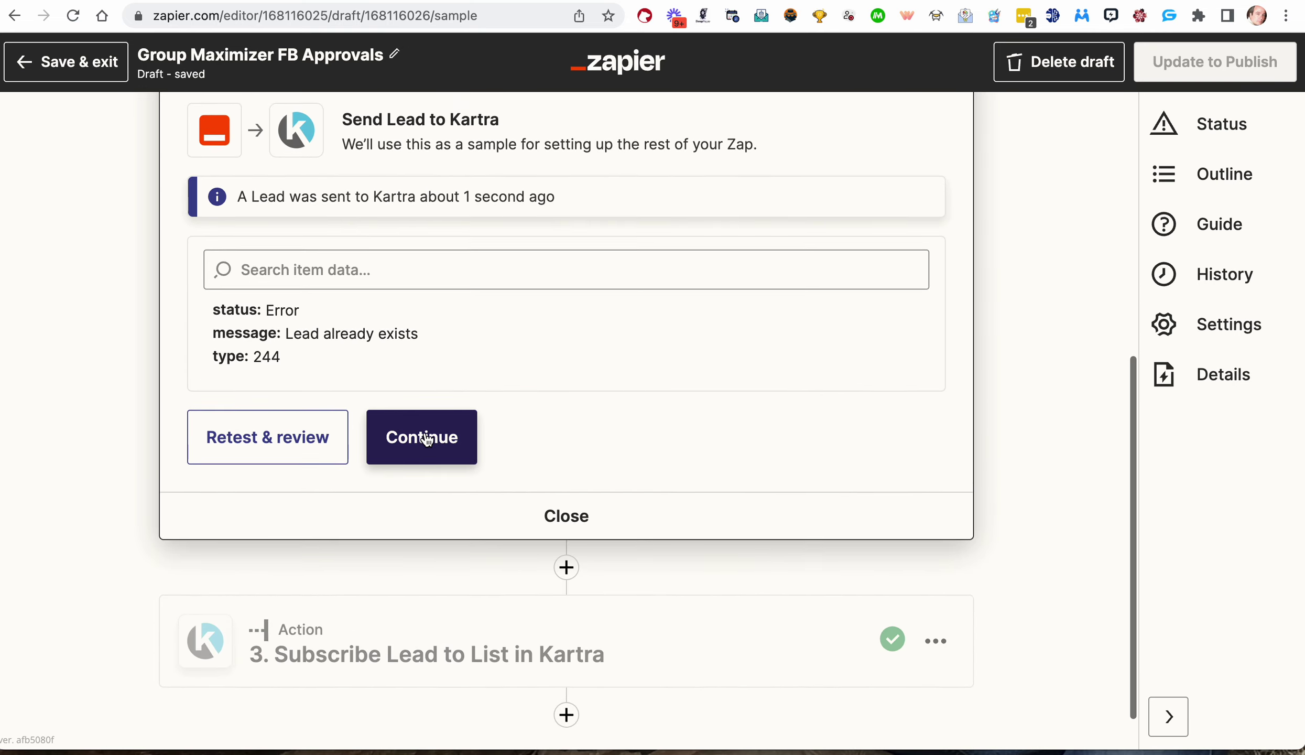
scroll(425, 435, up, 6)
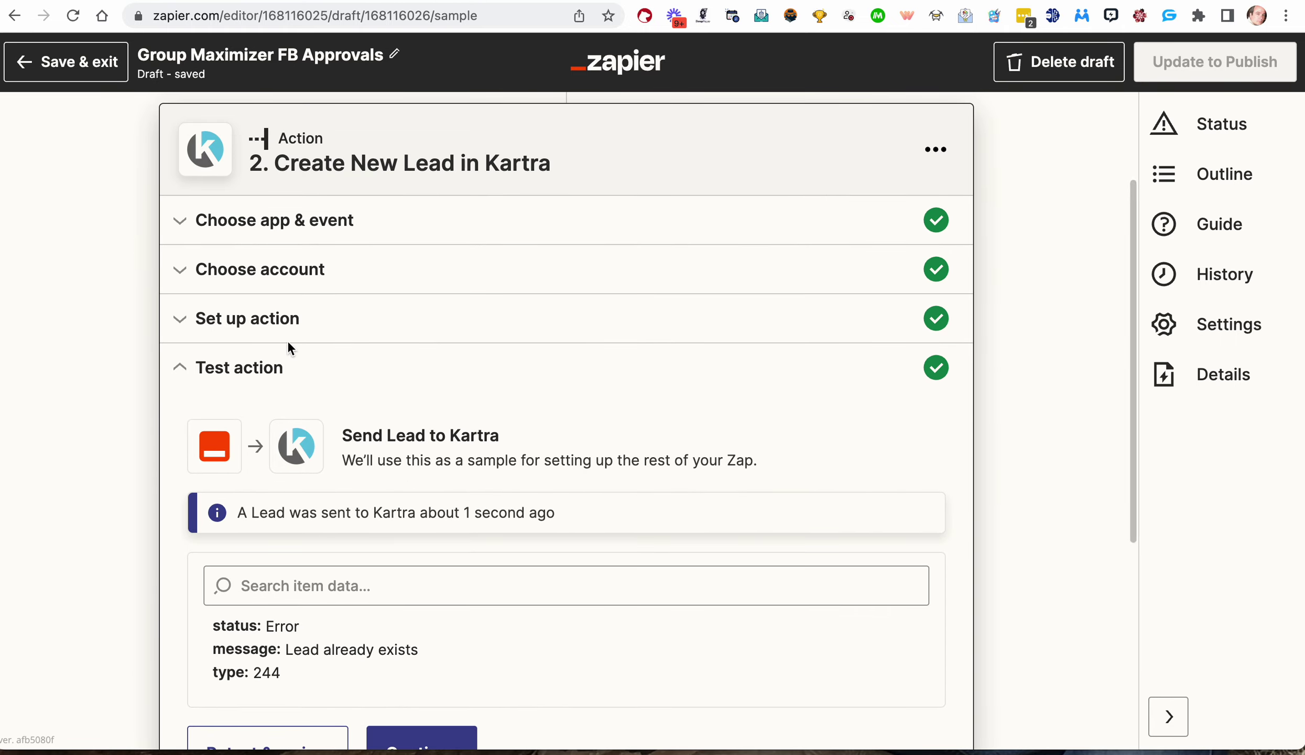
- Reopen step 2's Set up action and refresh the Kartra lead fields
click(286, 338)
scroll(404, 468, down, 20)
scroll(403, 468, down, 15)
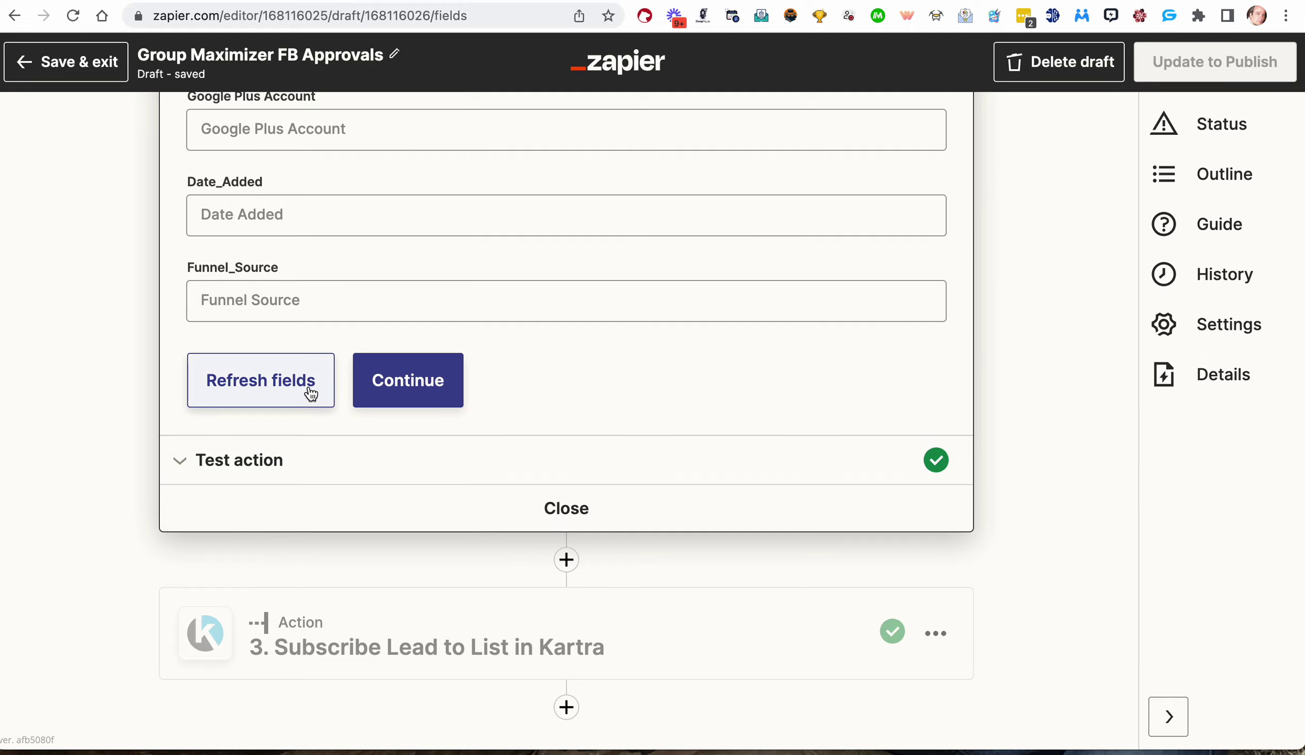
click(311, 392)
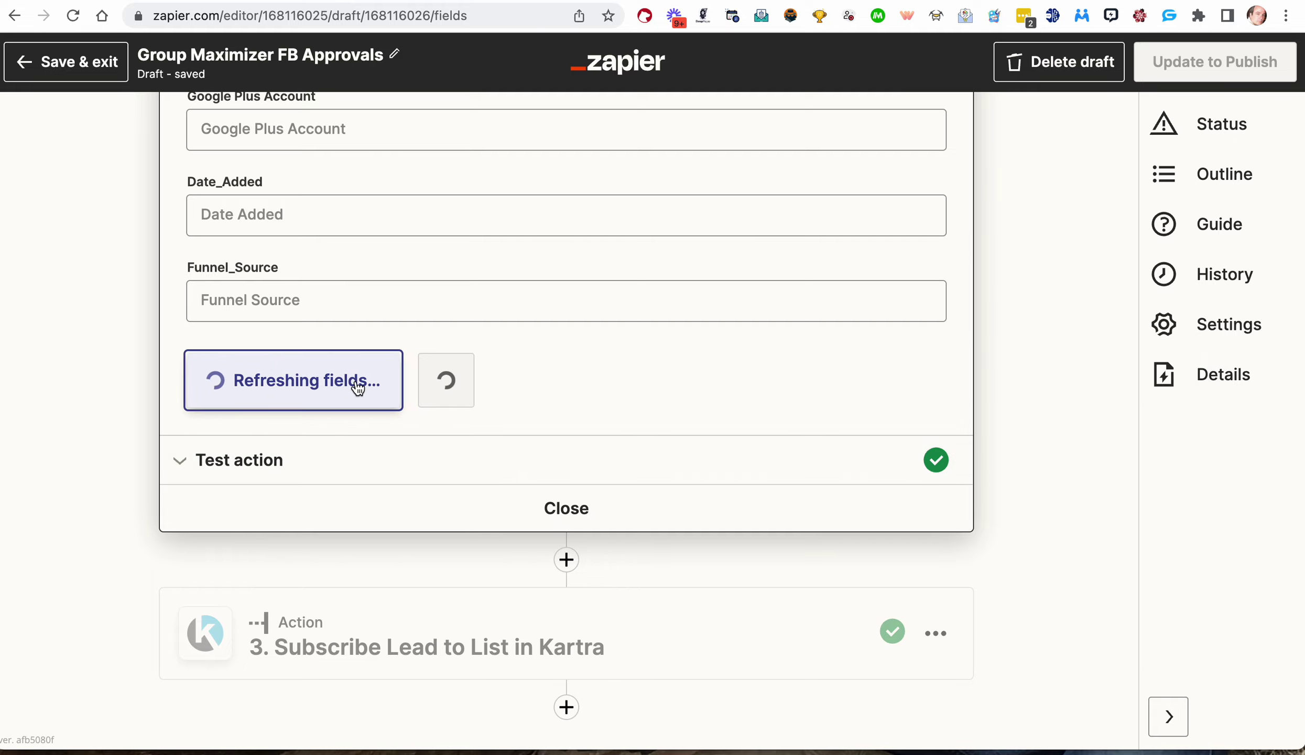
scroll(358, 388, up, 10)
scroll(358, 387, up, 18)
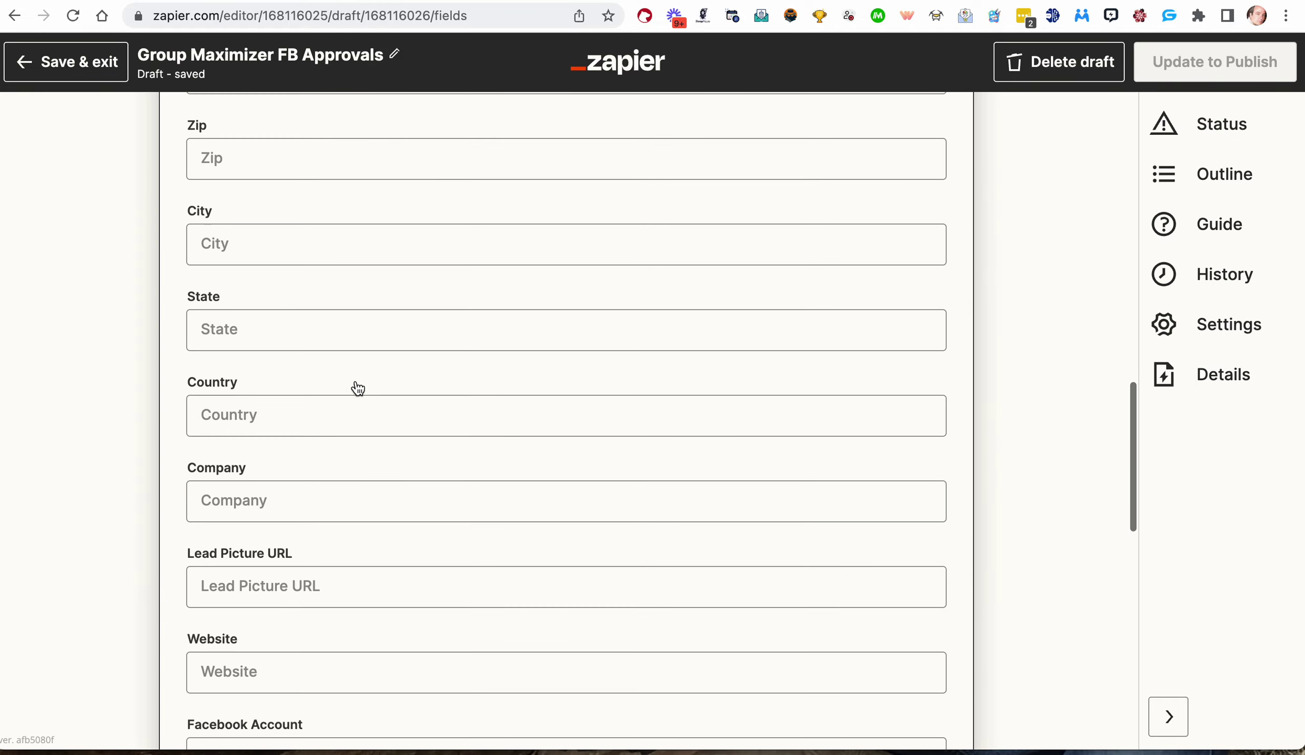
scroll(356, 381, up, 9)
scroll(356, 381, down, 6)
scroll(355, 382, down, 1)
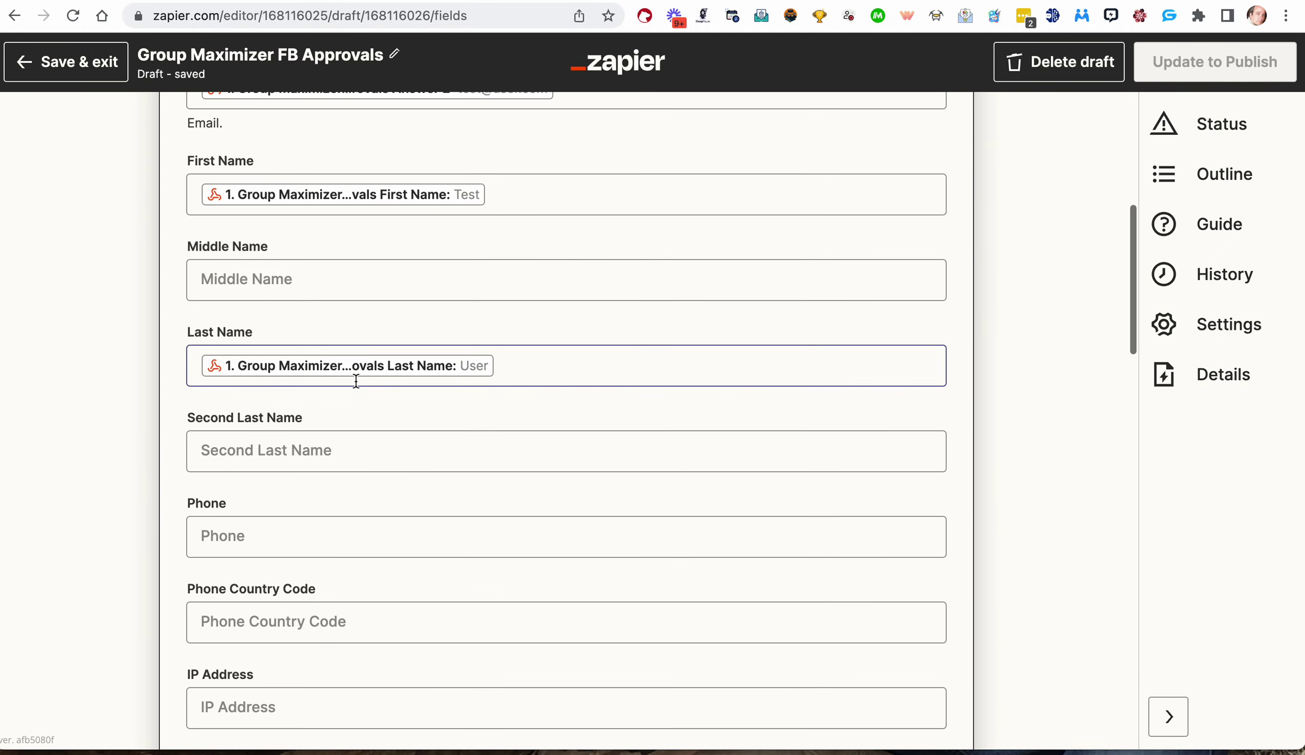
scroll(356, 379, up, 7)
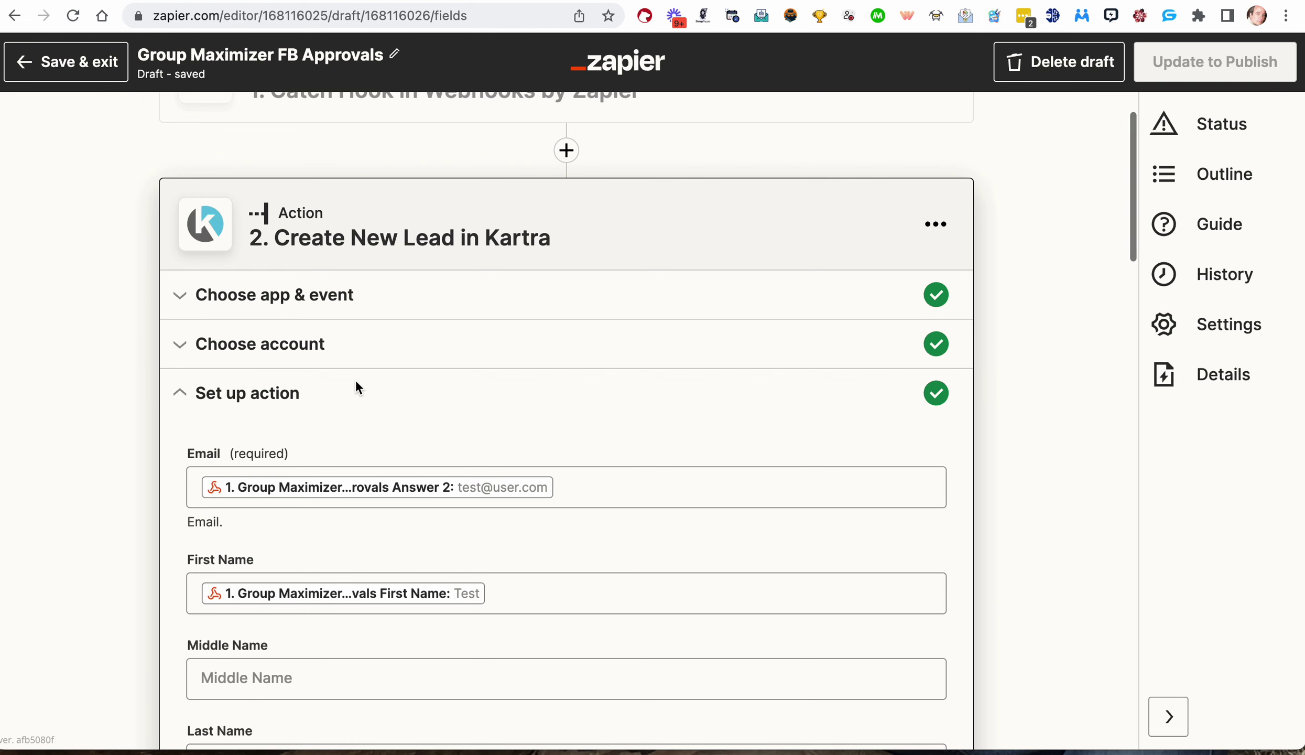
scroll(356, 380, up, 2)
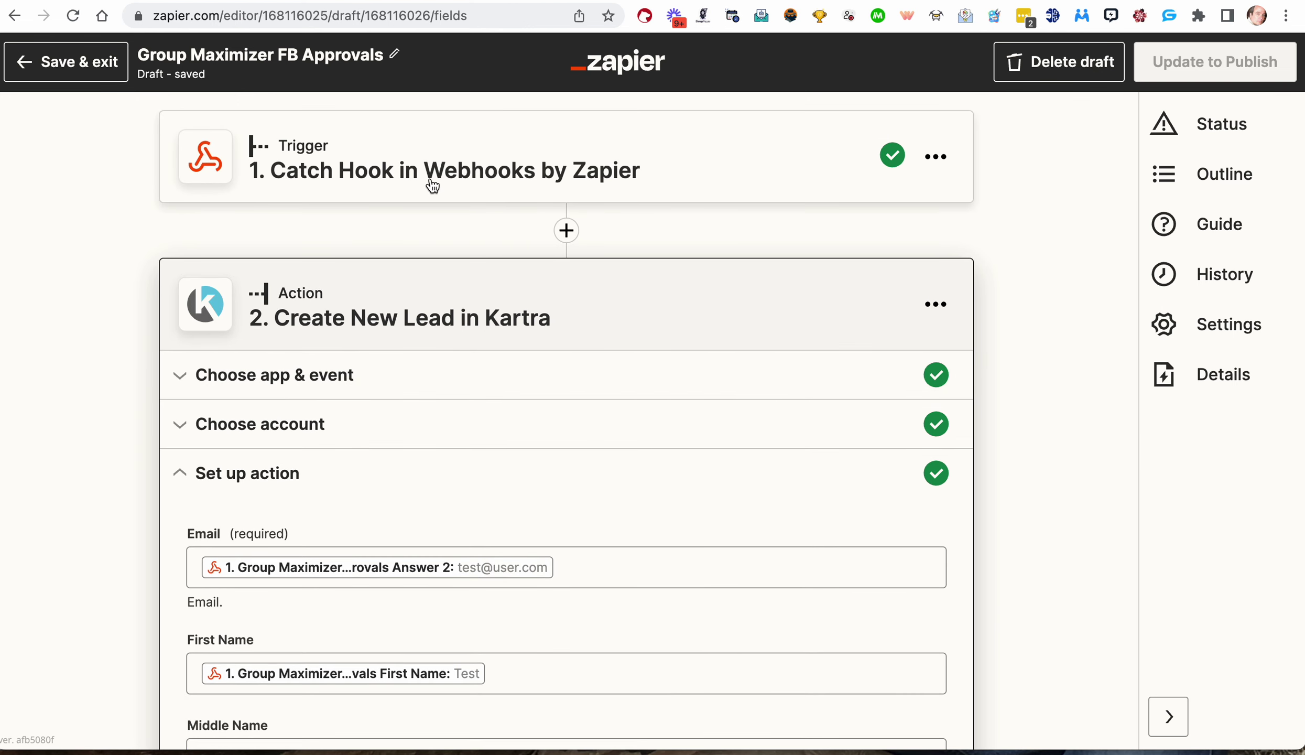
- Open the Catch Hook trigger and expand its test results
click(465, 191)
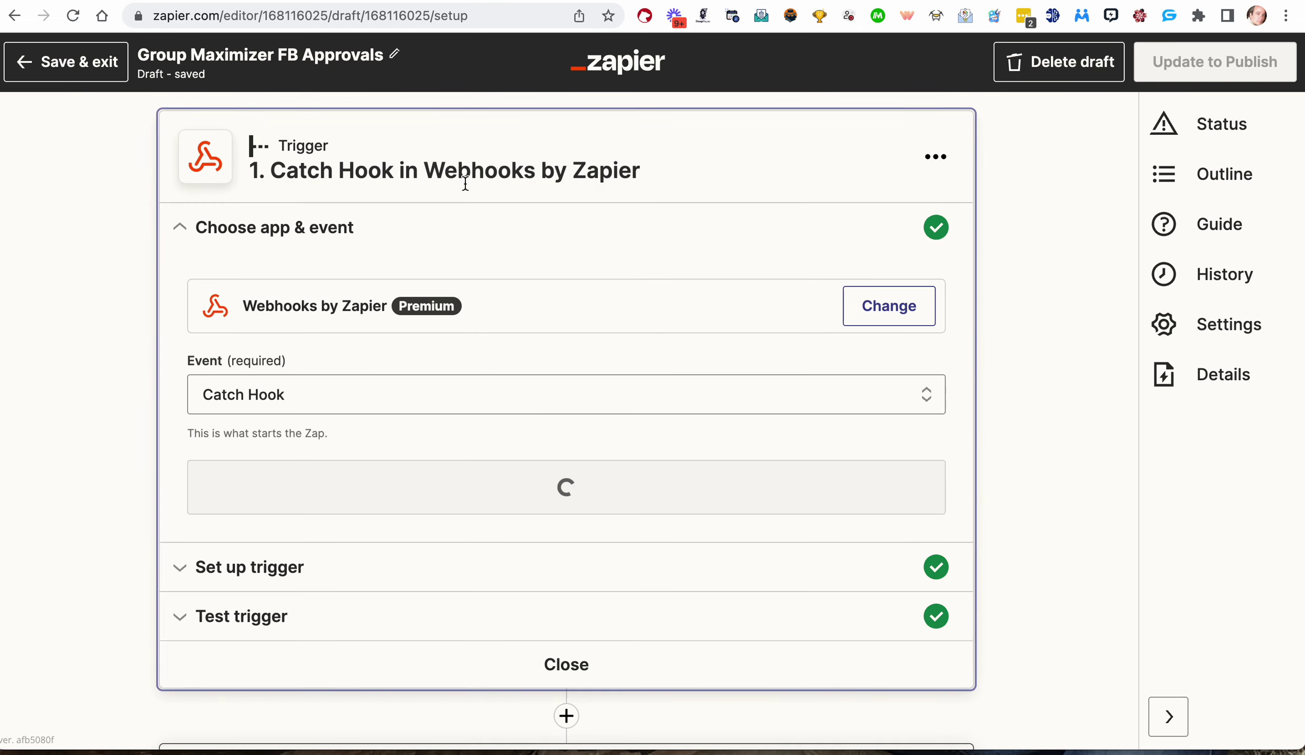
scroll(452, 364, down, 2)
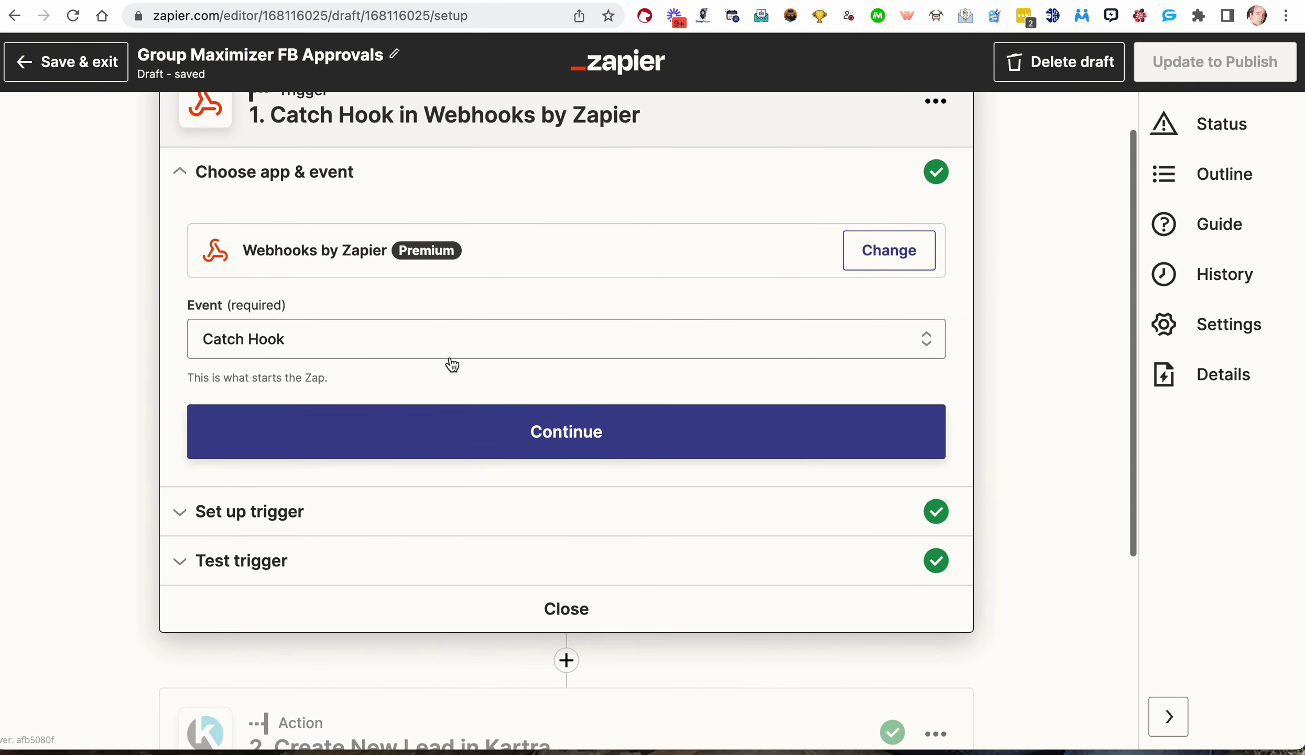
click(262, 557)
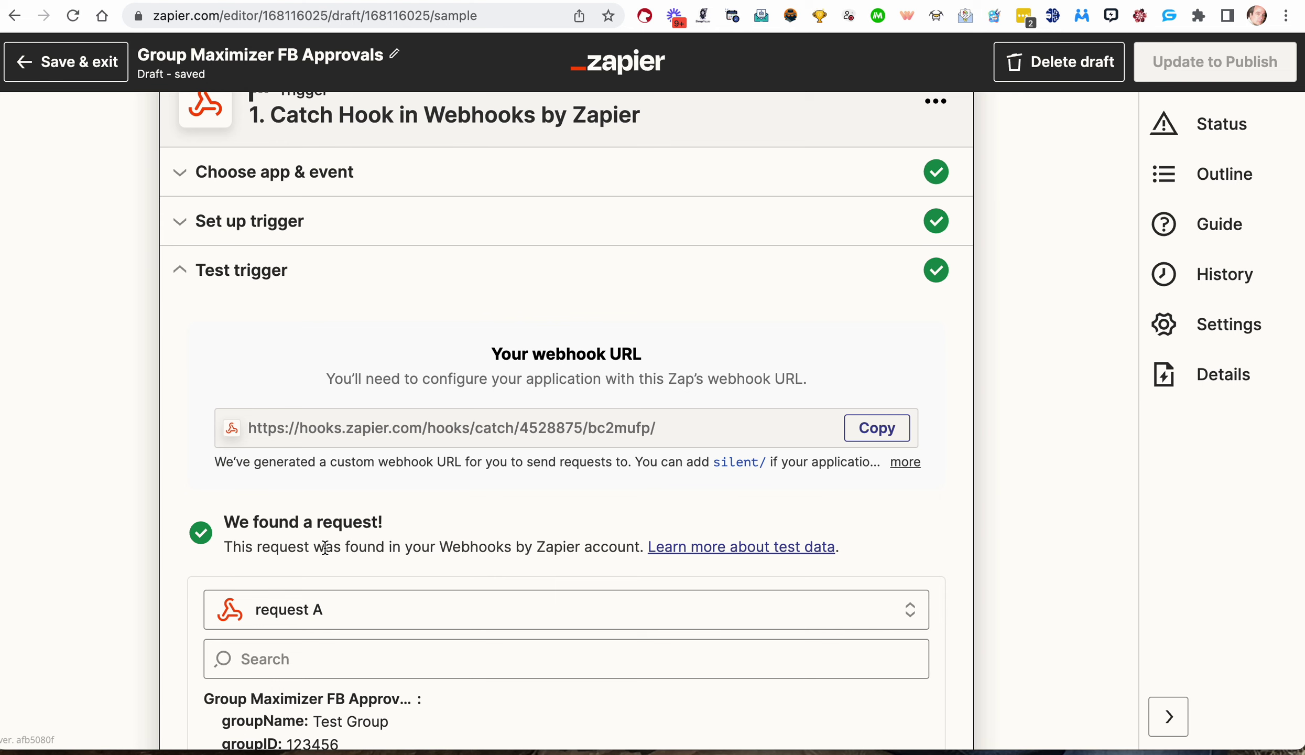
scroll(400, 264, up, 2)
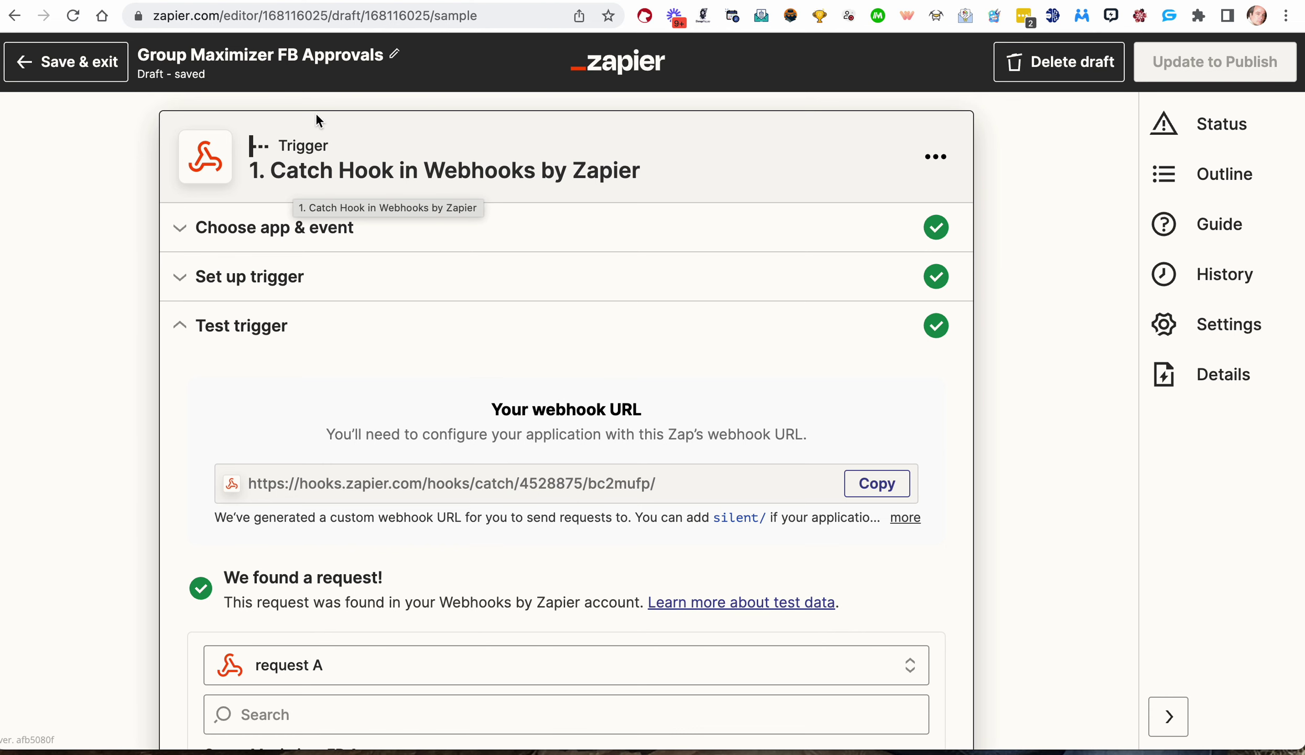
scroll(281, 368, down, 5)
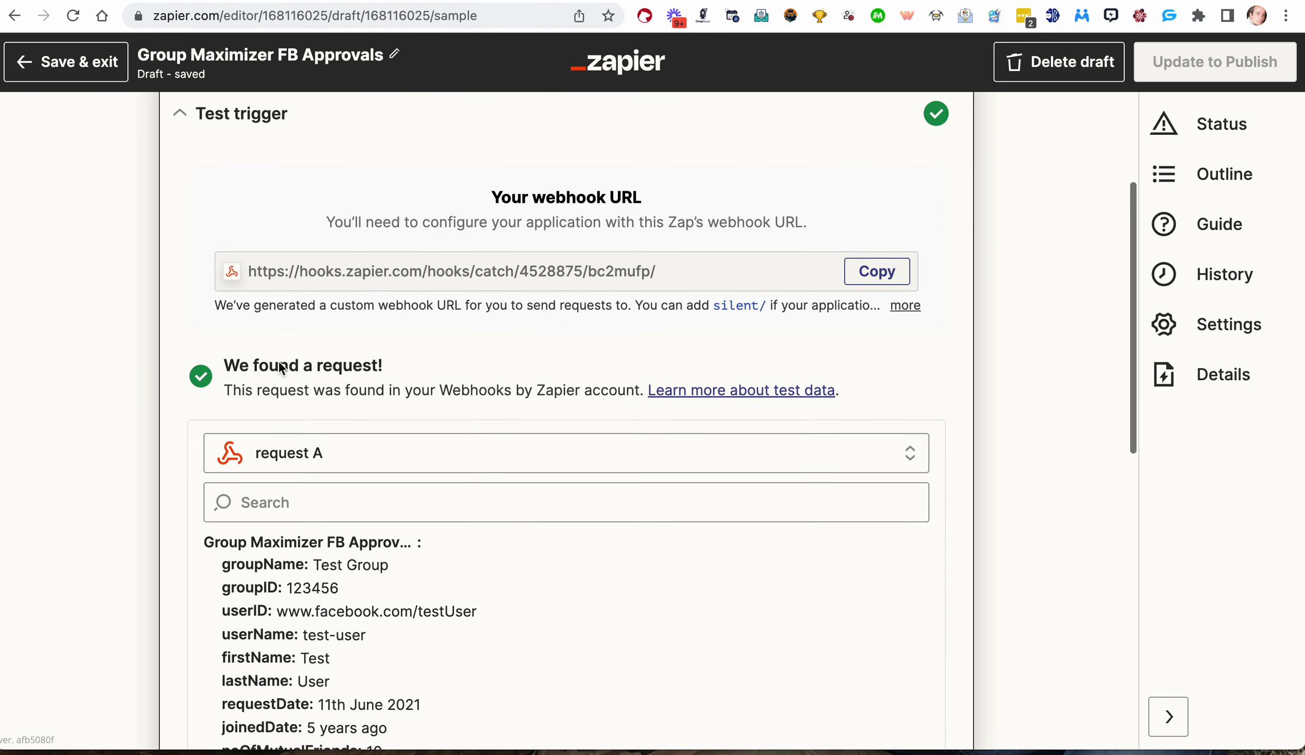
scroll(314, 431, down, 10)
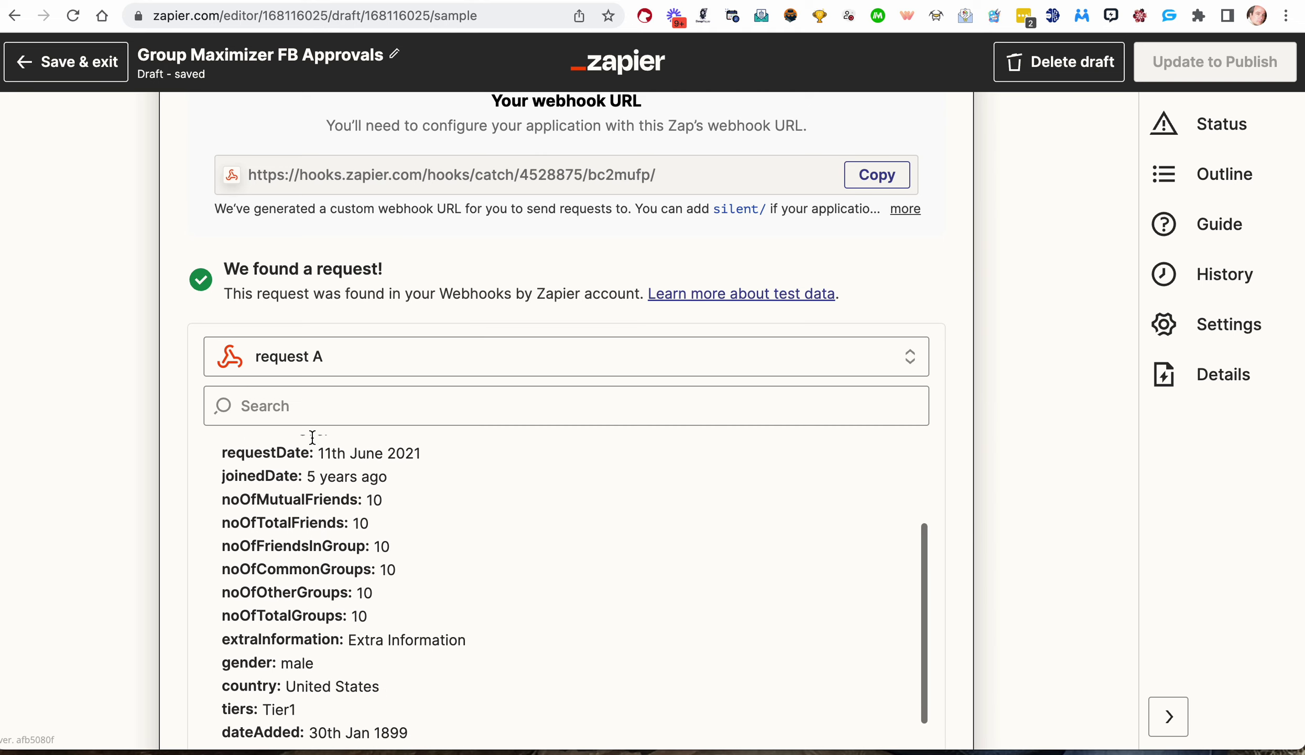
scroll(315, 545, up, 5)
scroll(487, 581, up, 7)
- Load more sample requests and select request B as the trigger sample
click(400, 462)
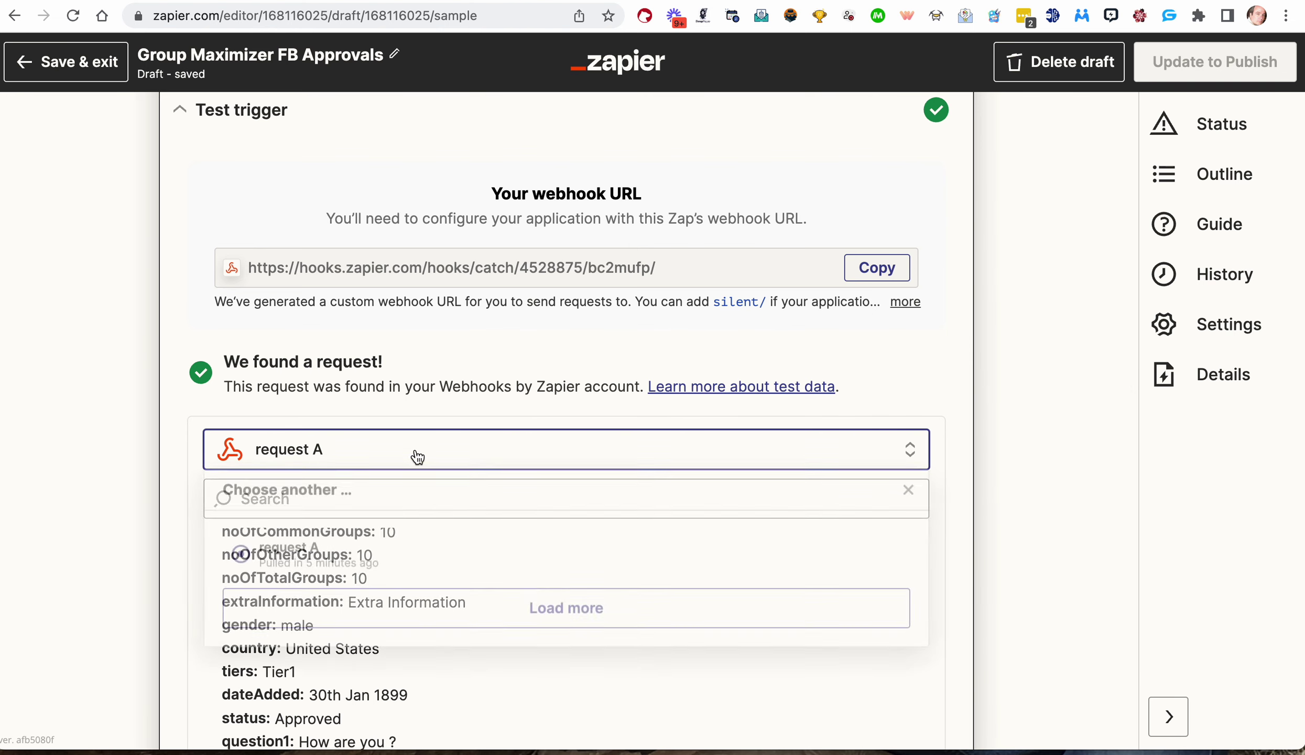
click(421, 620)
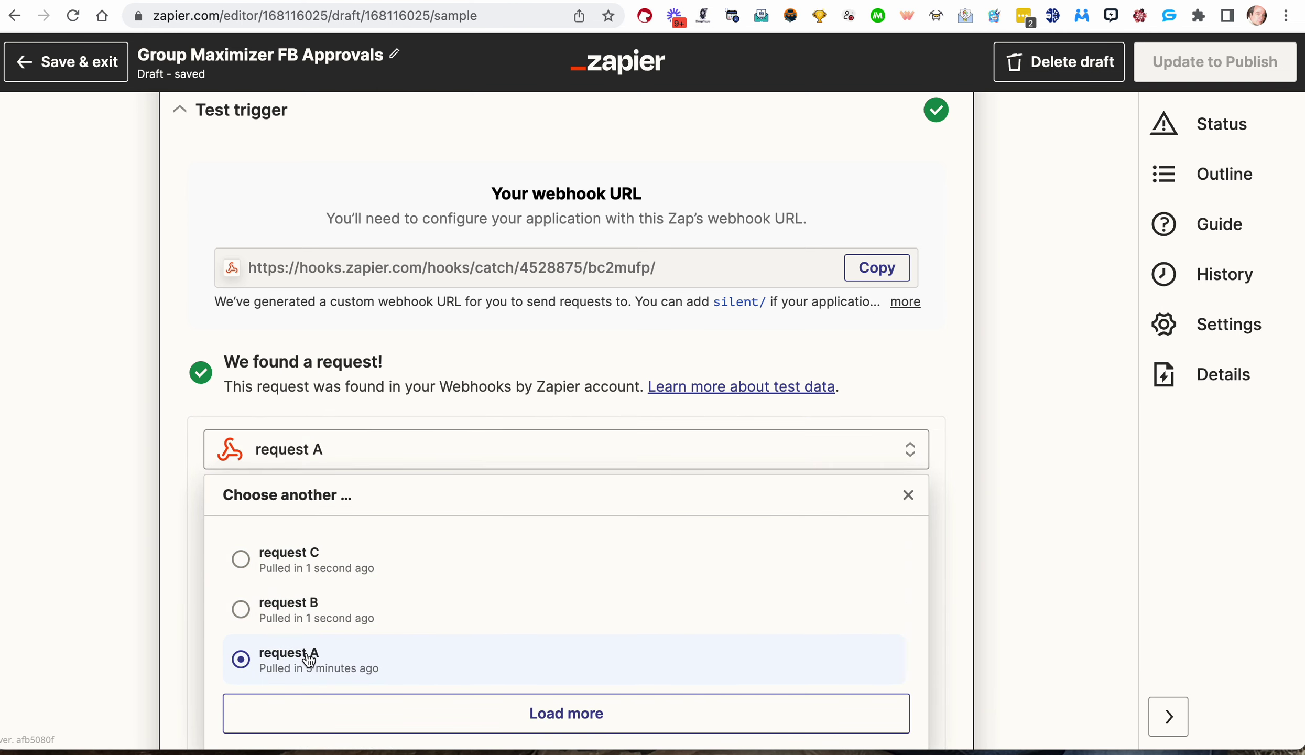
click(303, 611)
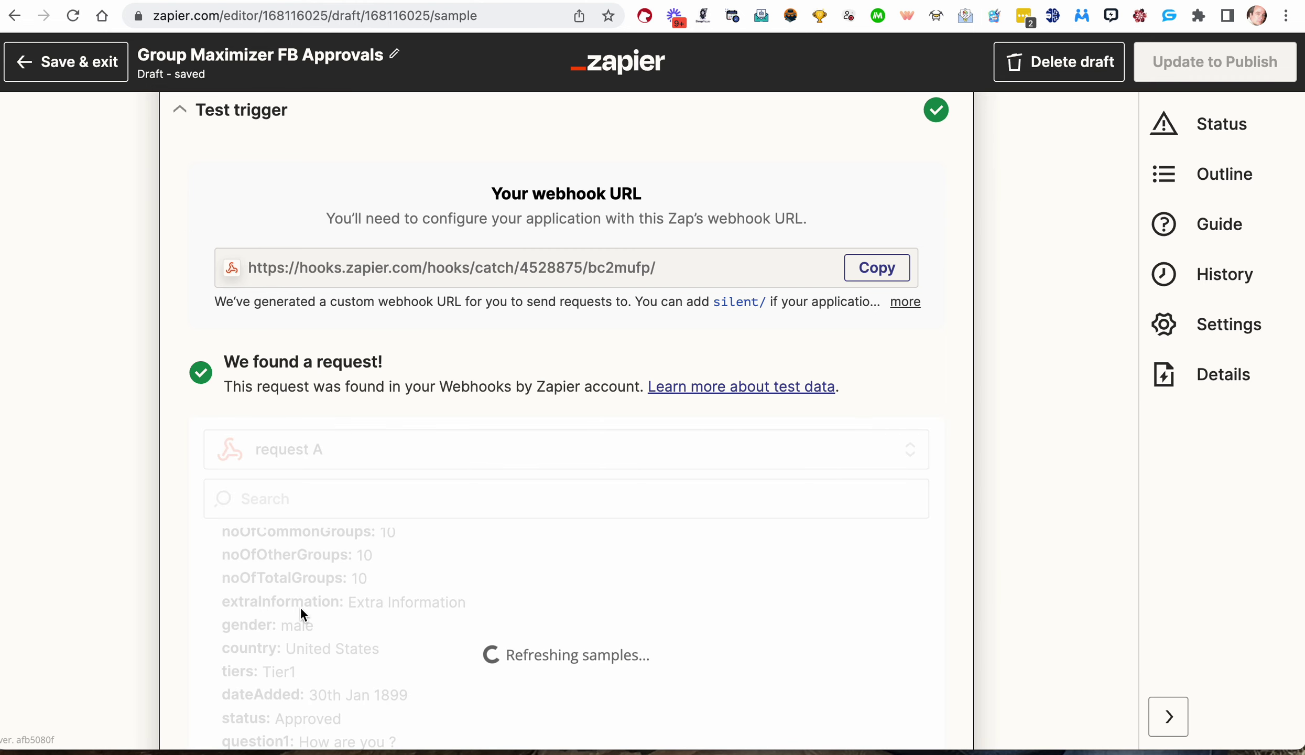
scroll(366, 600, up, 10)
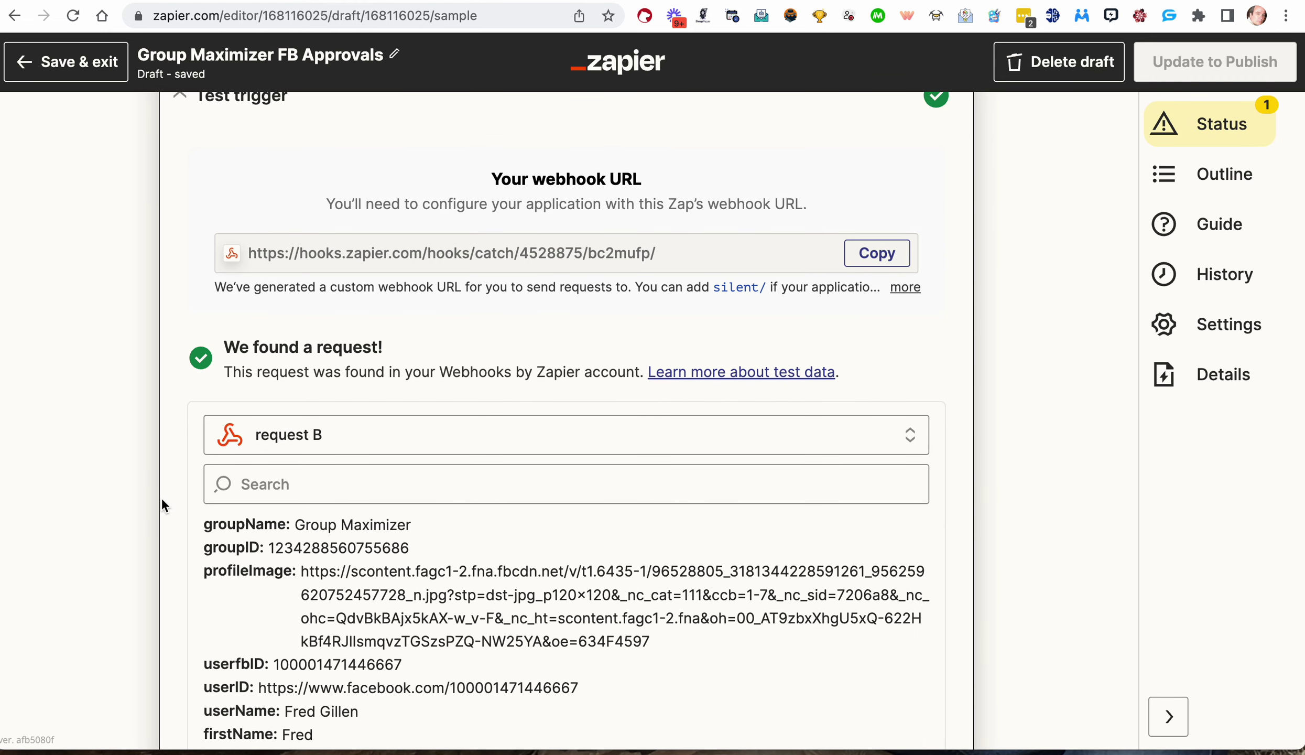
scroll(177, 480, down, 3)
scroll(355, 513, down, 10)
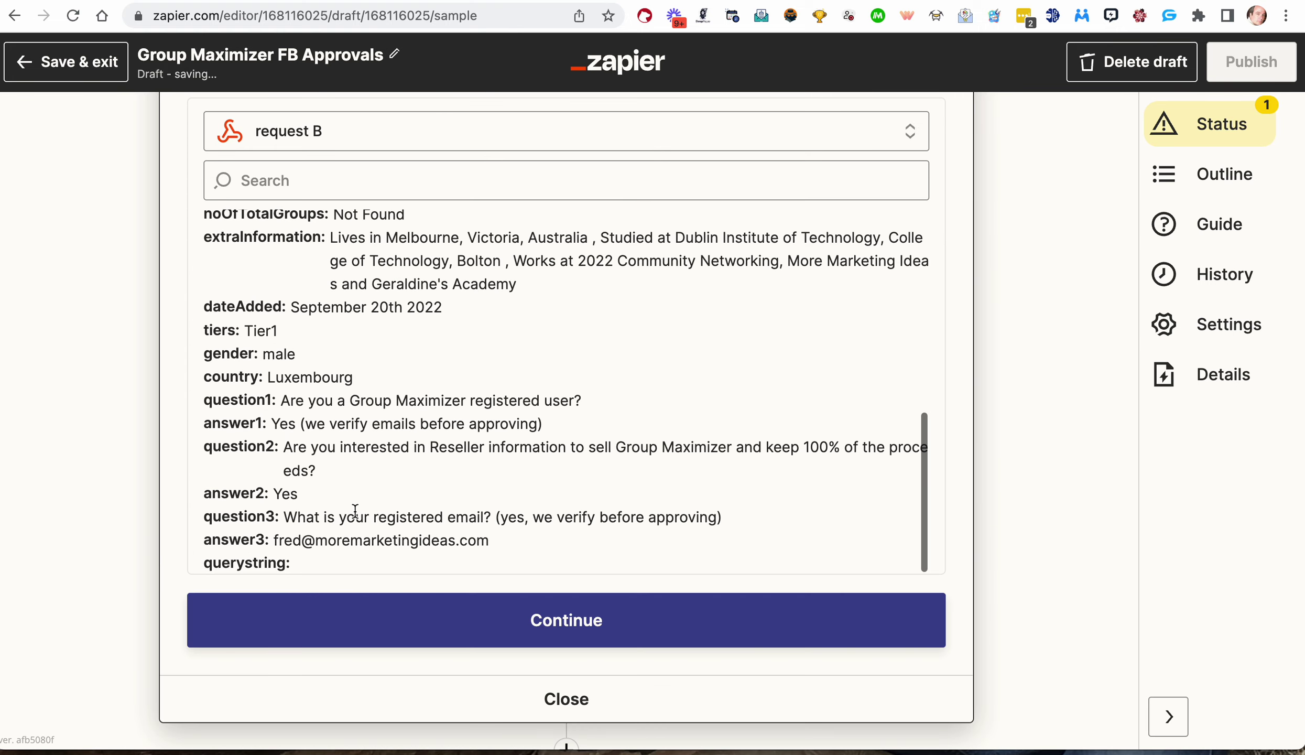
- Continue past the trigger and reopen the Create New Lead in Kartra step's field mappings
click(525, 478)
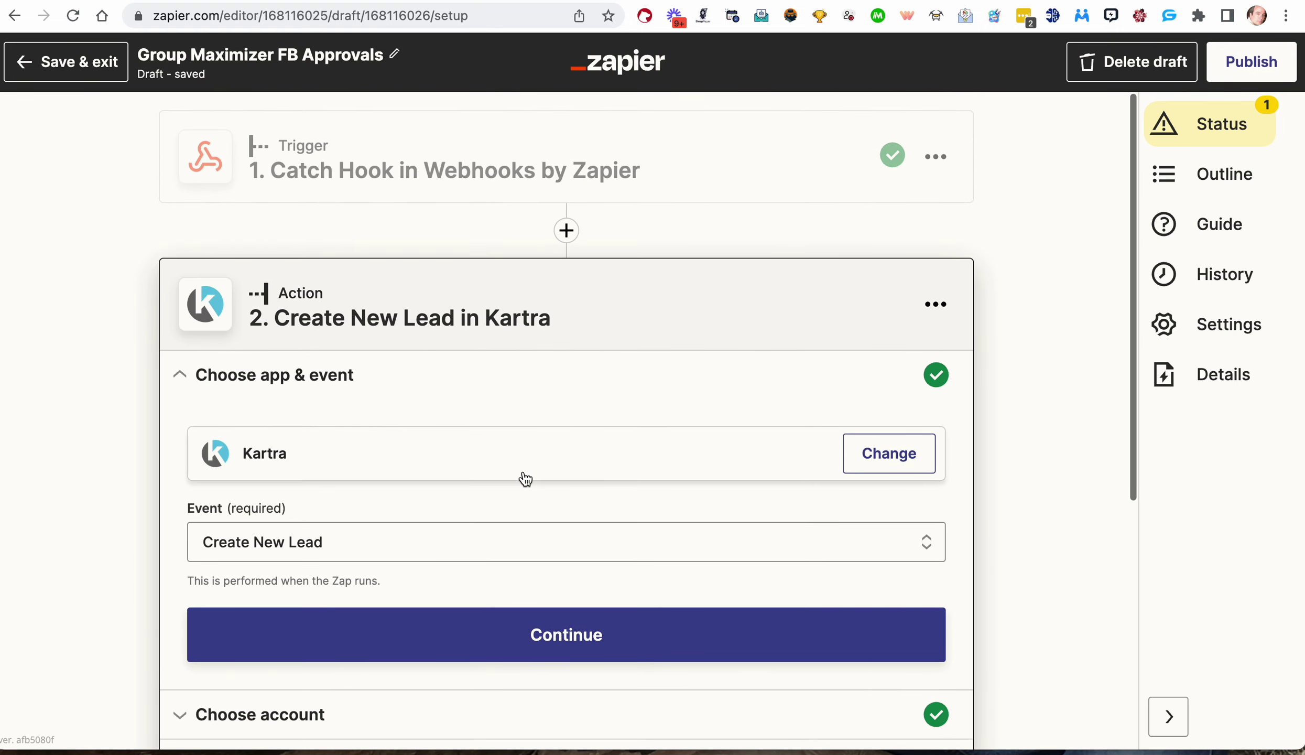
scroll(519, 541, down, 3)
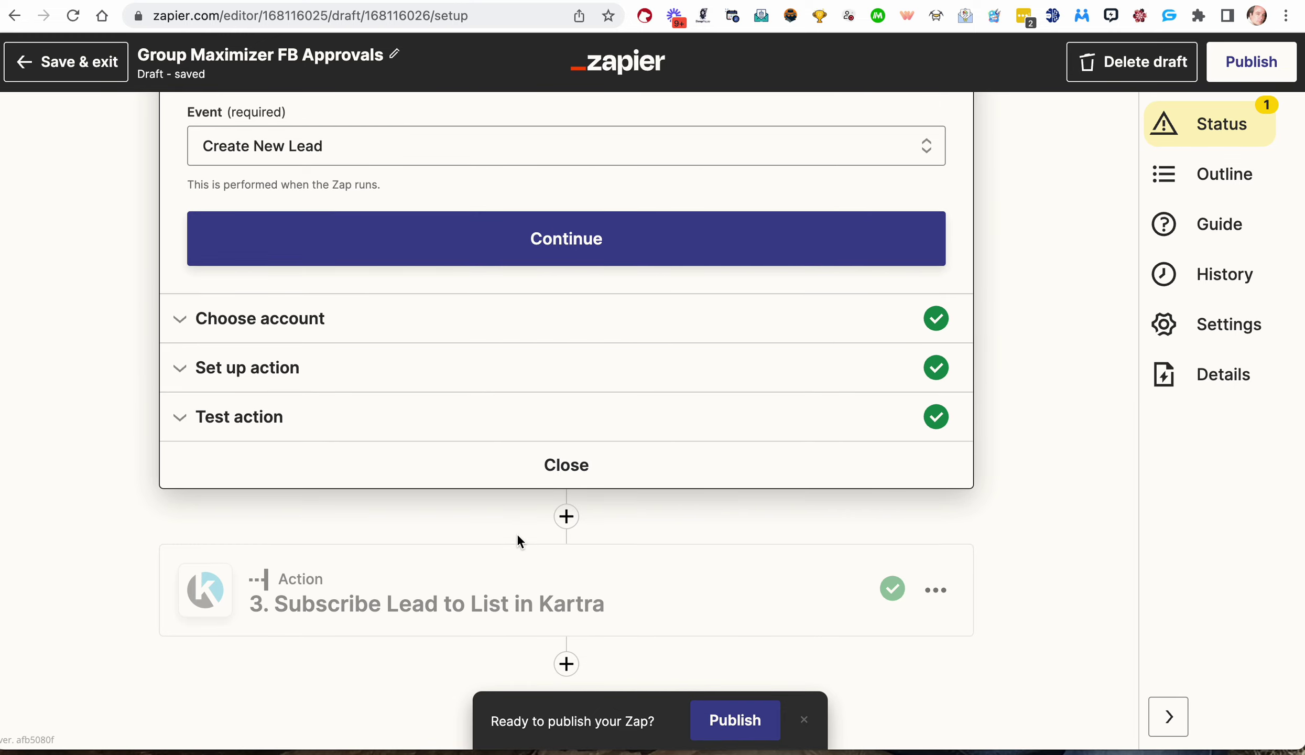
click(405, 603)
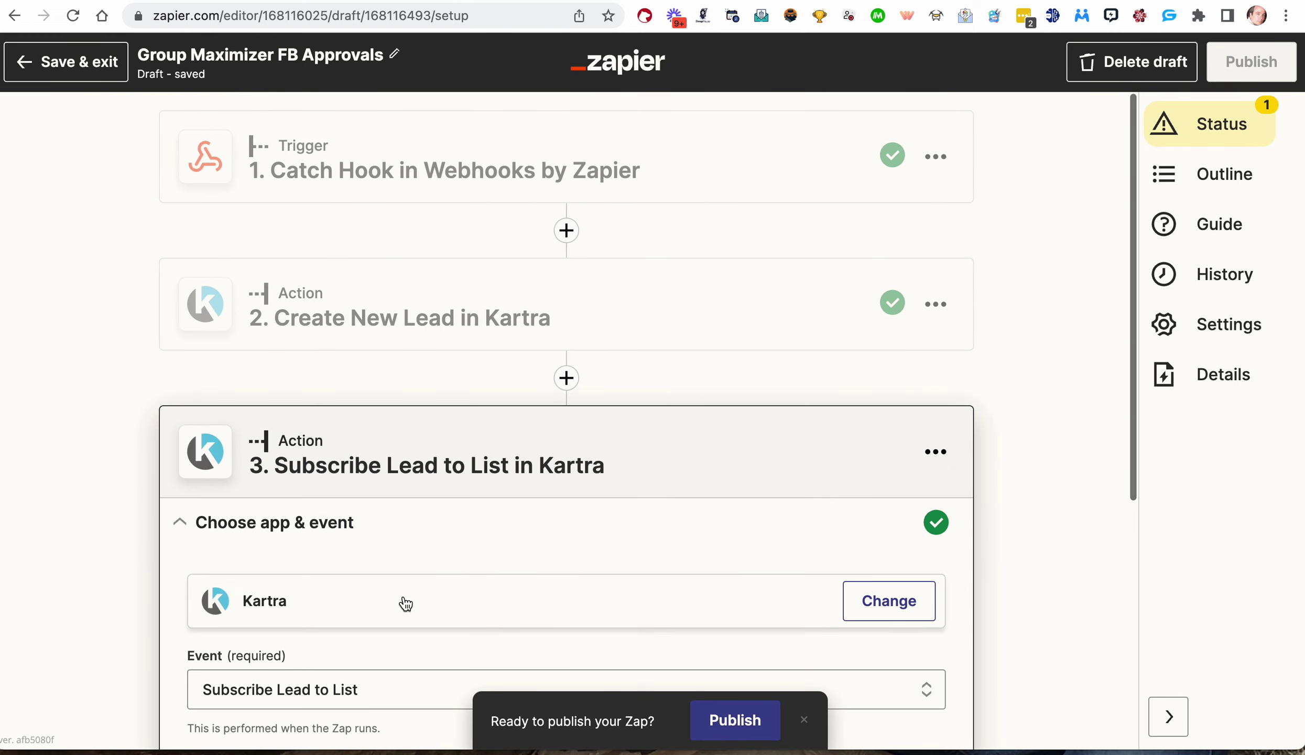
click(439, 330)
scroll(433, 542, down, 5)
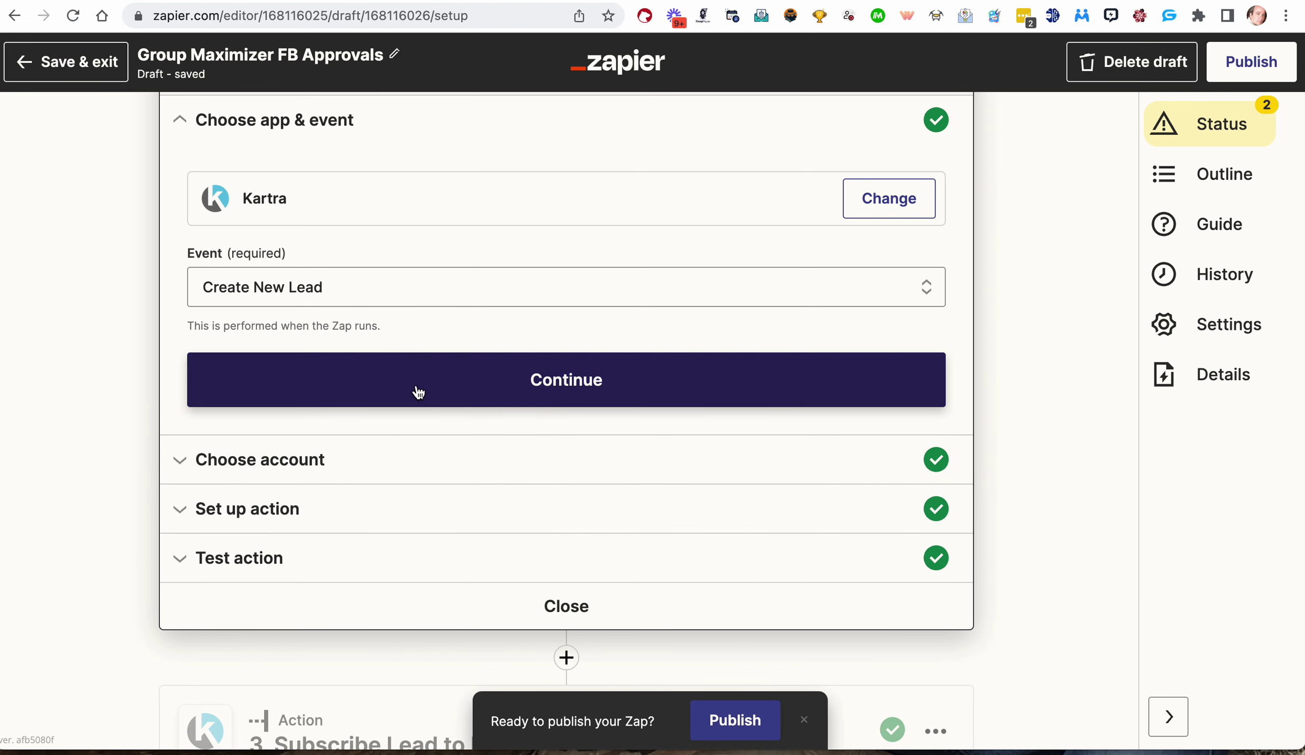
click(330, 509)
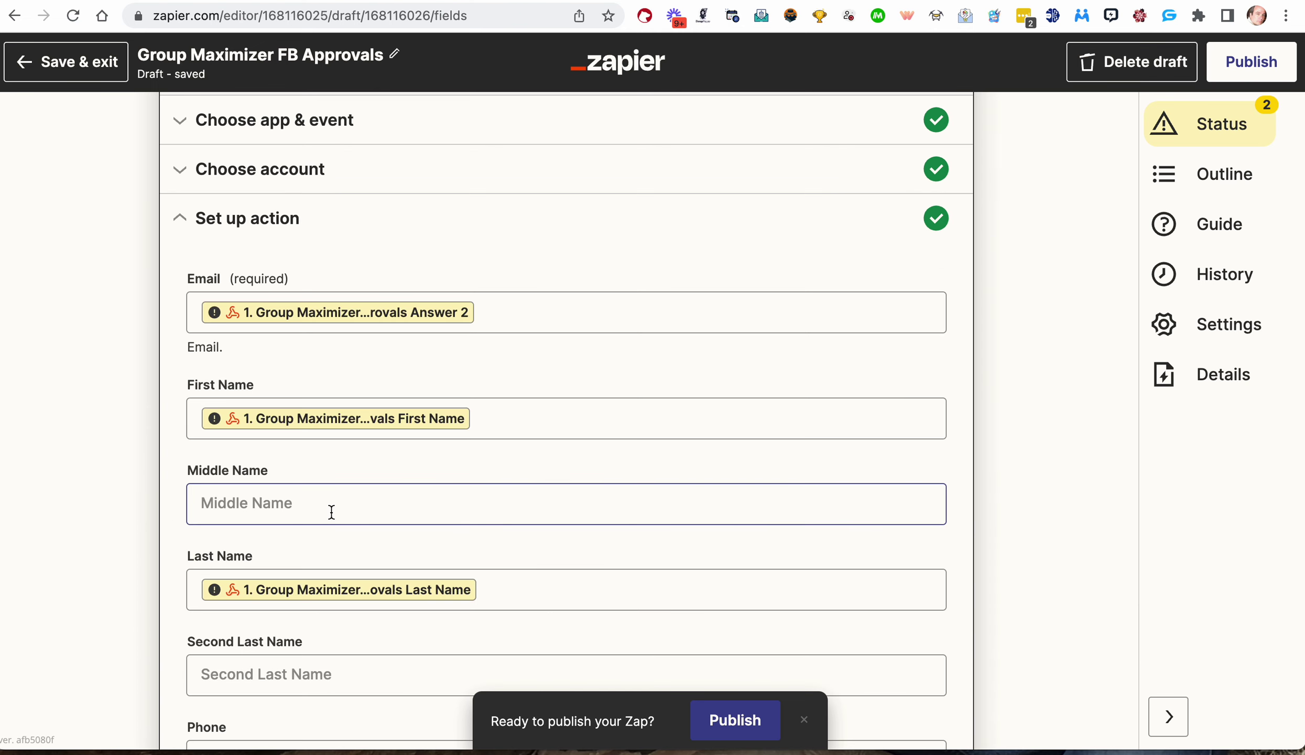
scroll(331, 512, up, 1)
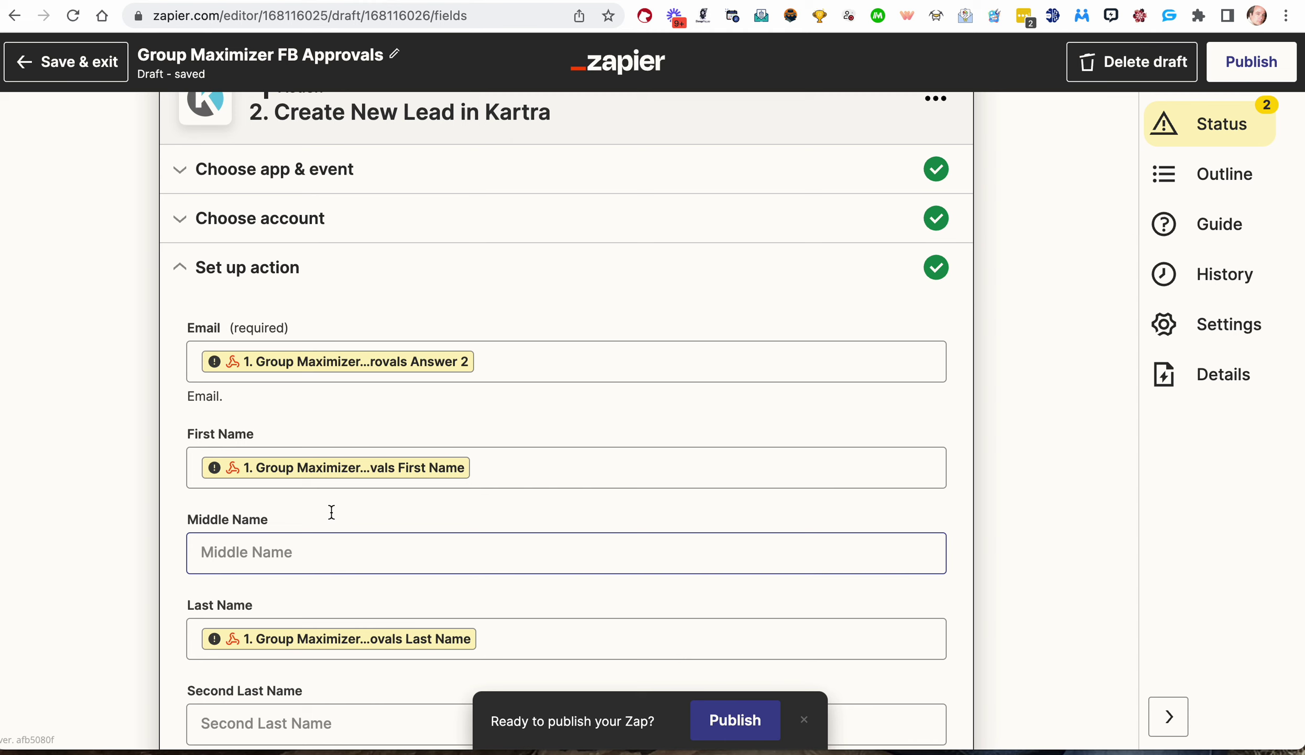
- Replace the Email mapping with 1. Answer 3
click(469, 360)
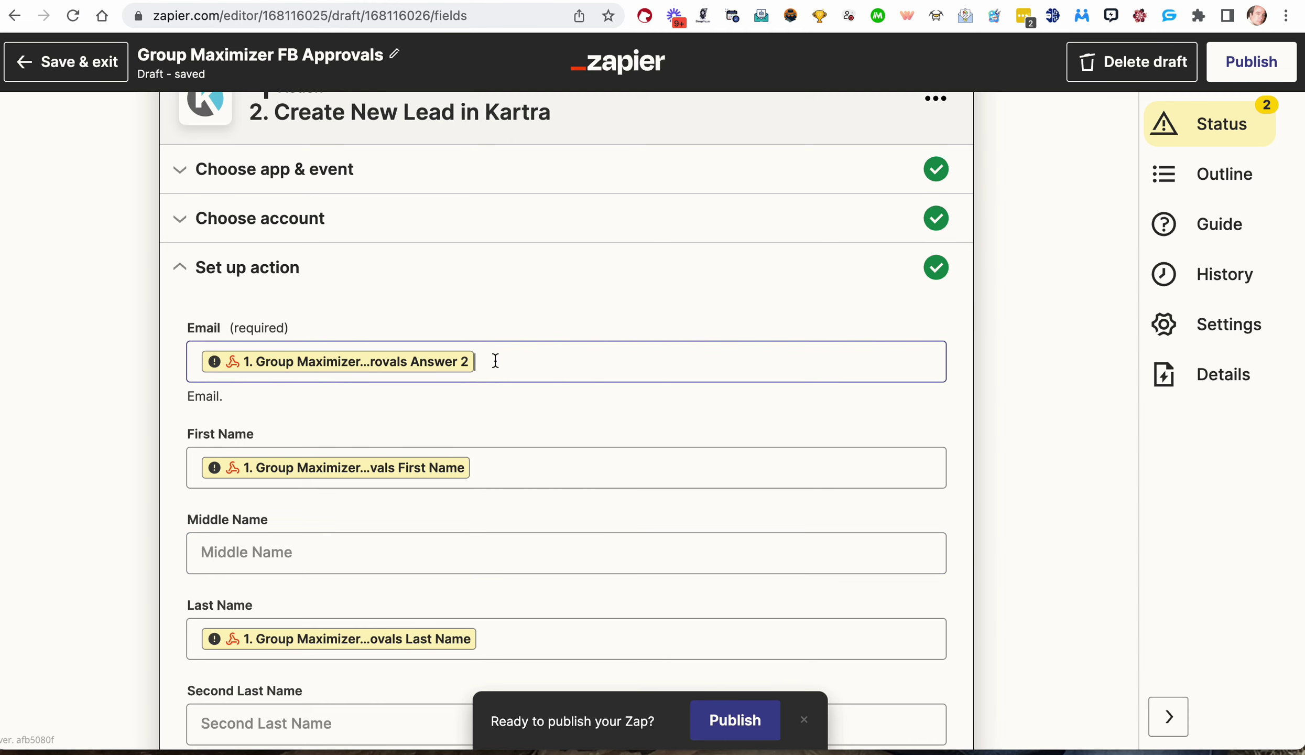
click(495, 361)
key(BackSpace)
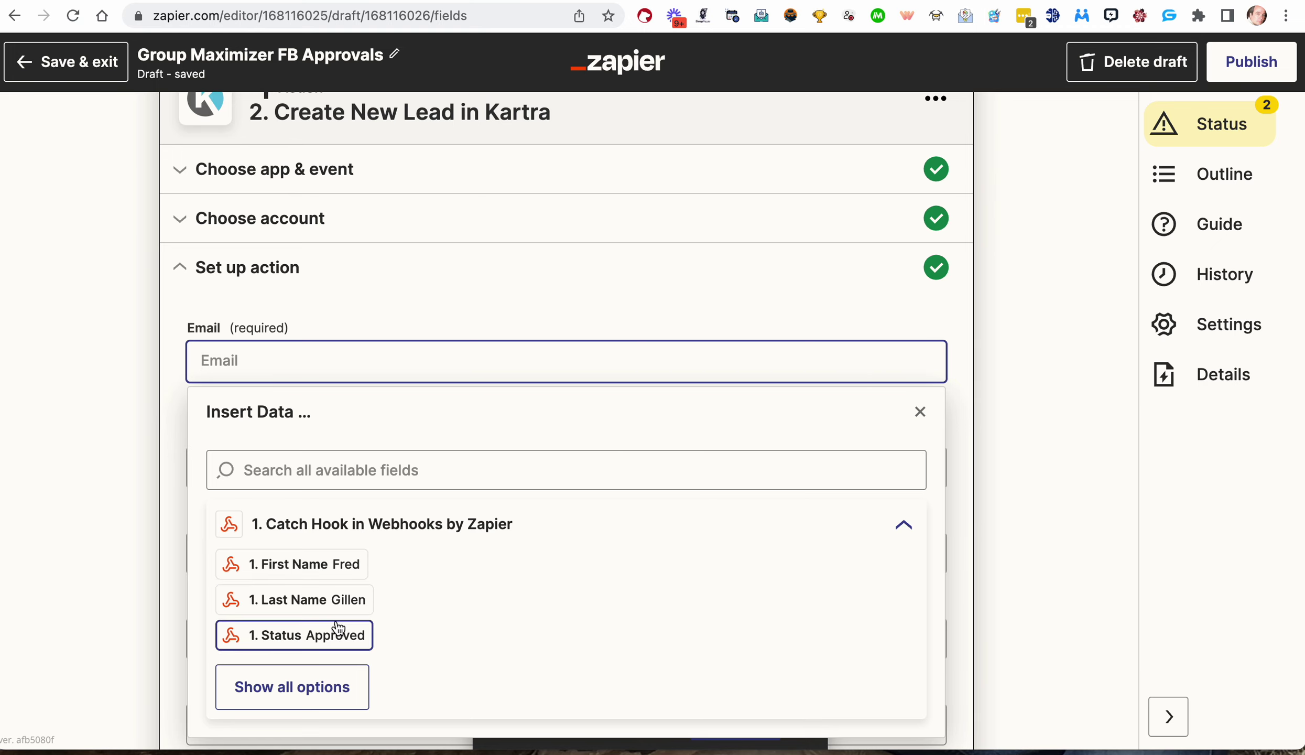
click(332, 691)
scroll(356, 636, down, 3)
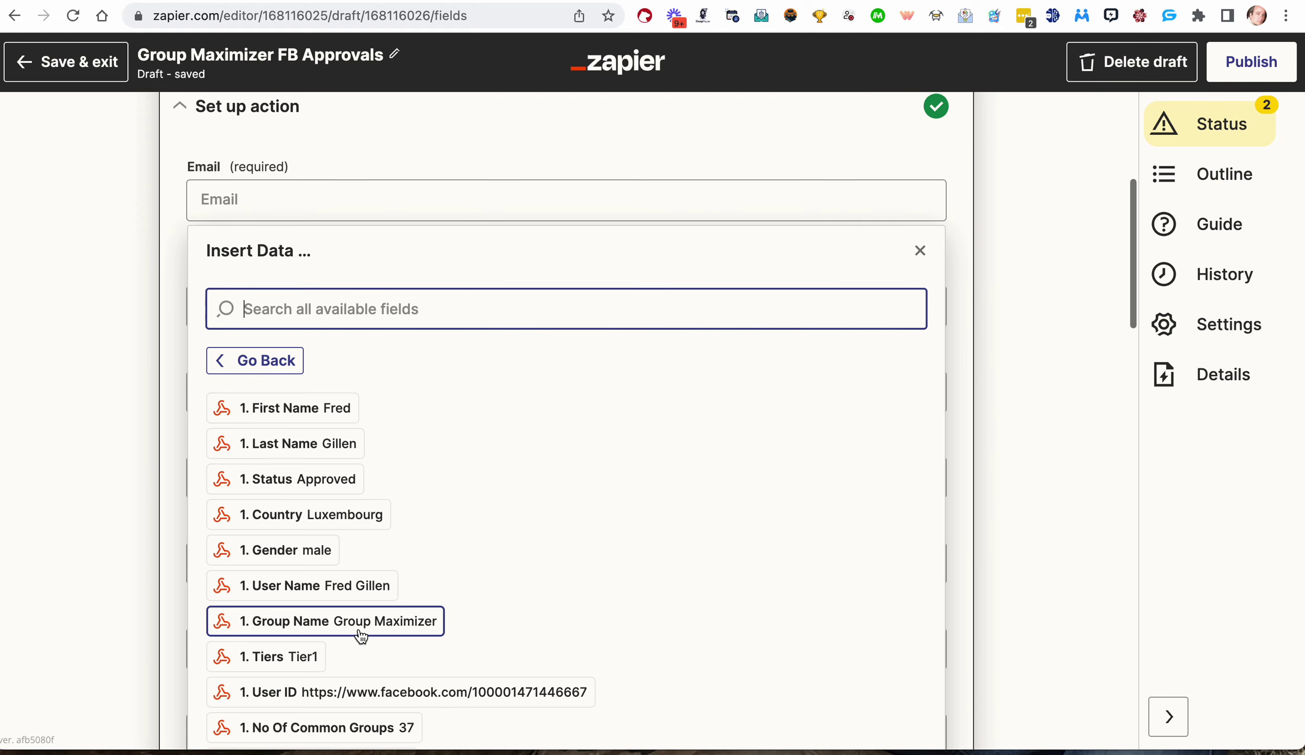
scroll(357, 635, down, 5)
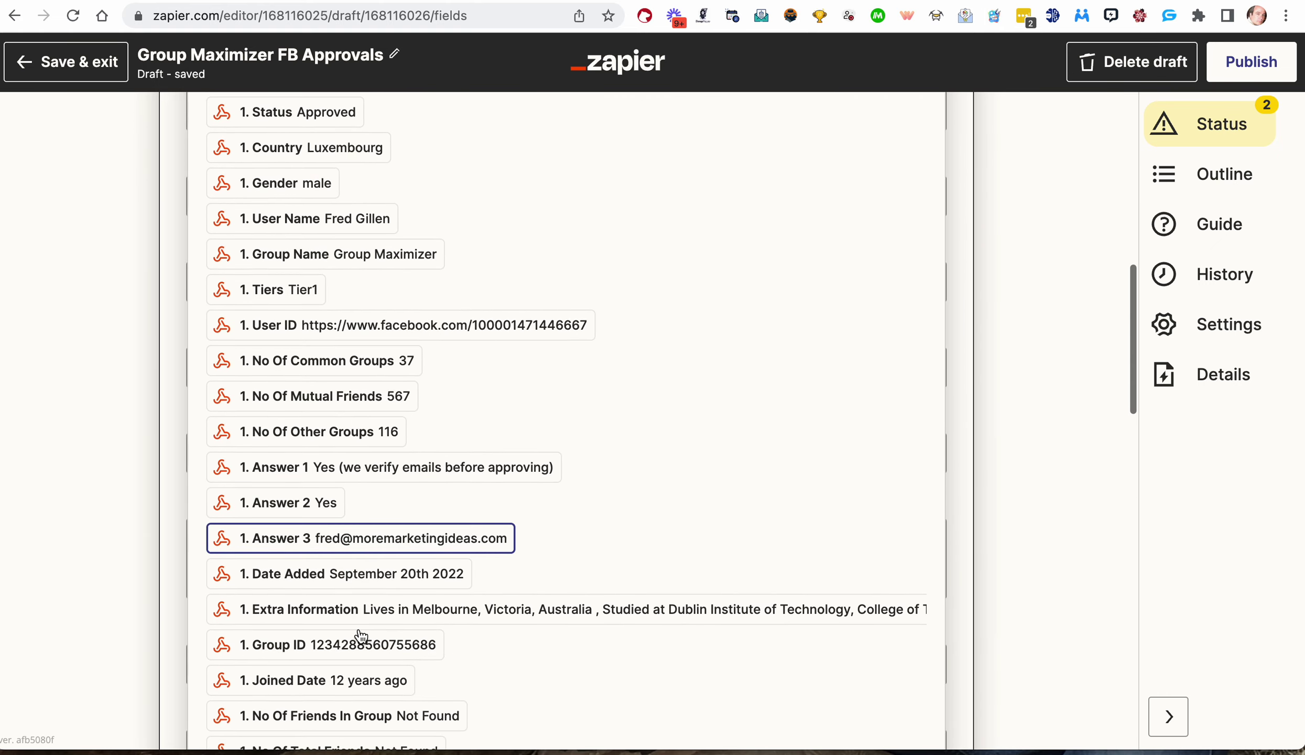
click(430, 537)
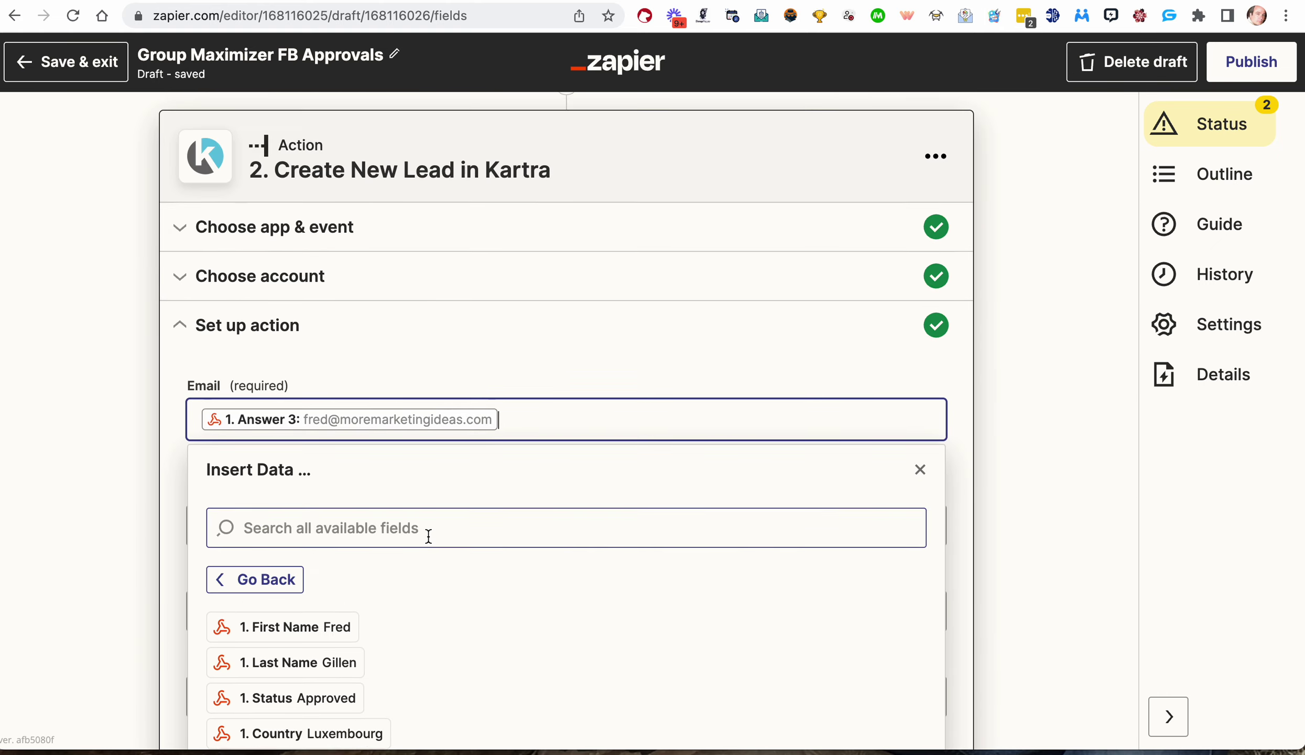
click(452, 266)
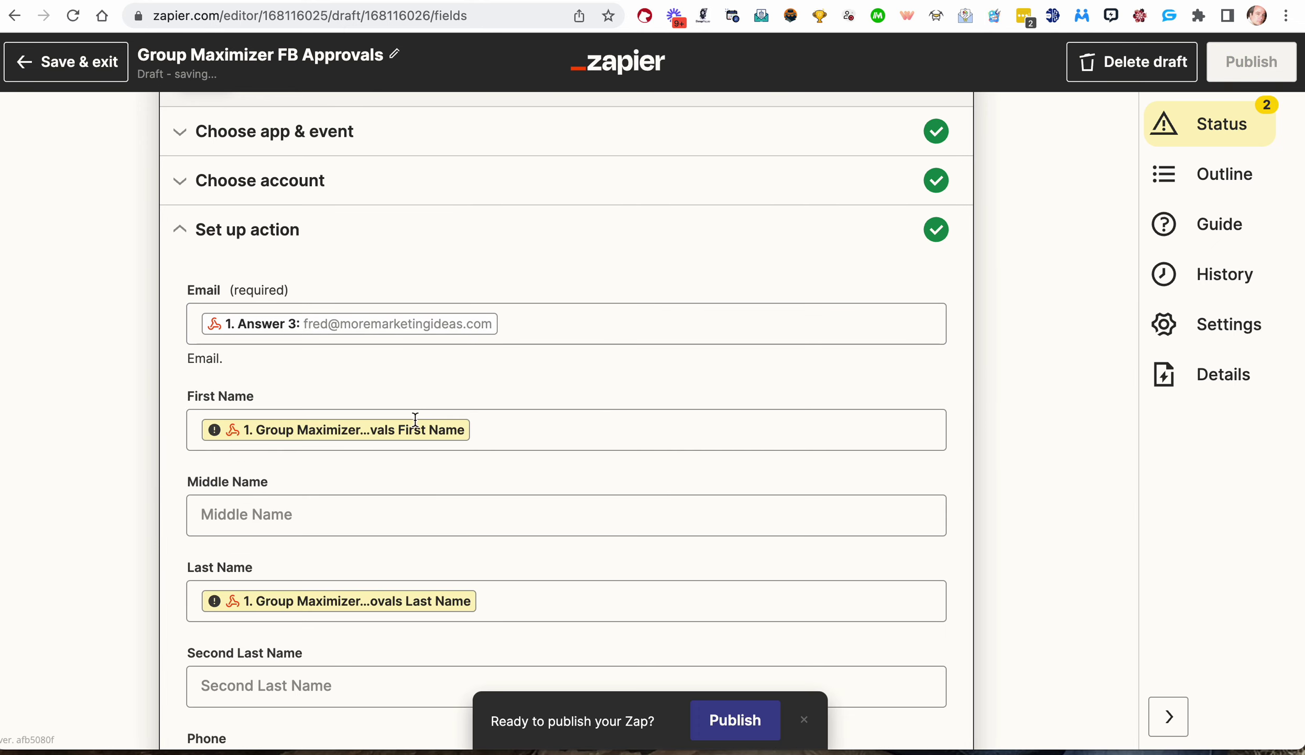
- Remap First Name to 1. First Name and Last Name to 1. Last Name
click(496, 430)
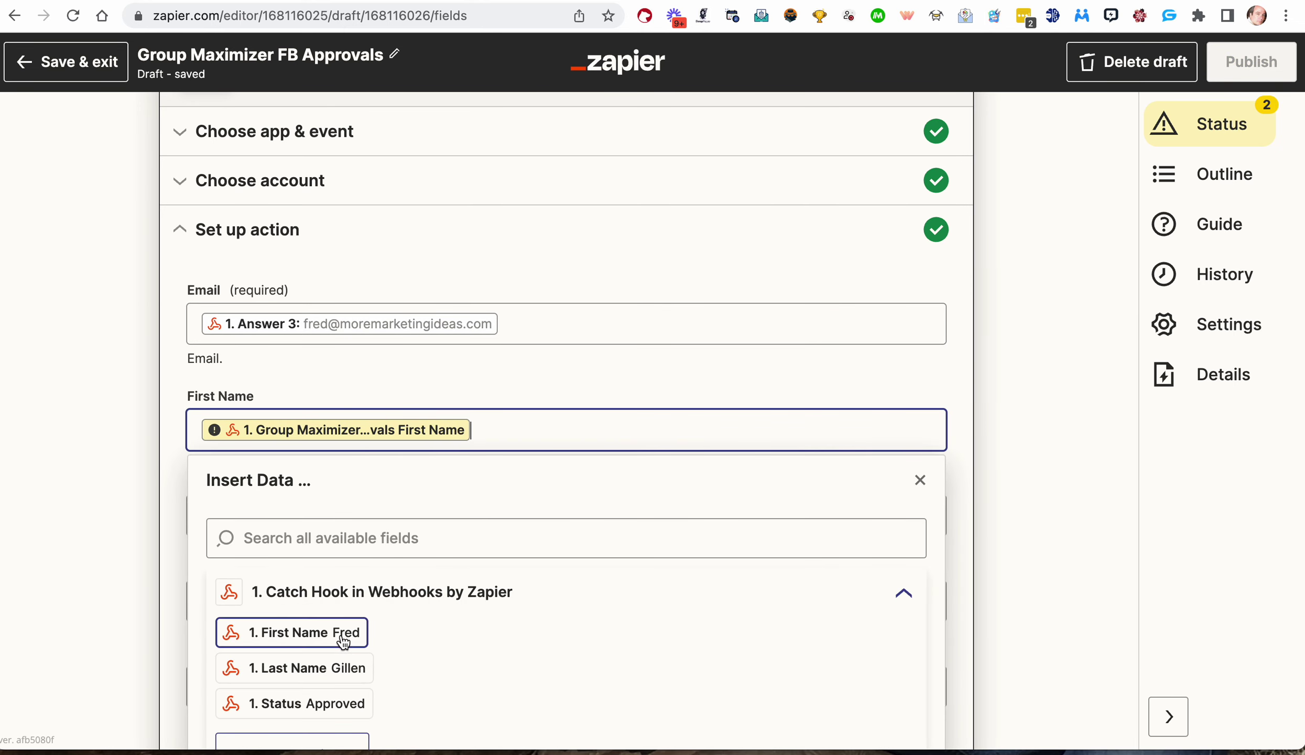
click(352, 632)
key(BackSpace)
key(BackSpace)
key(BackSpace)
key(BackSpace)
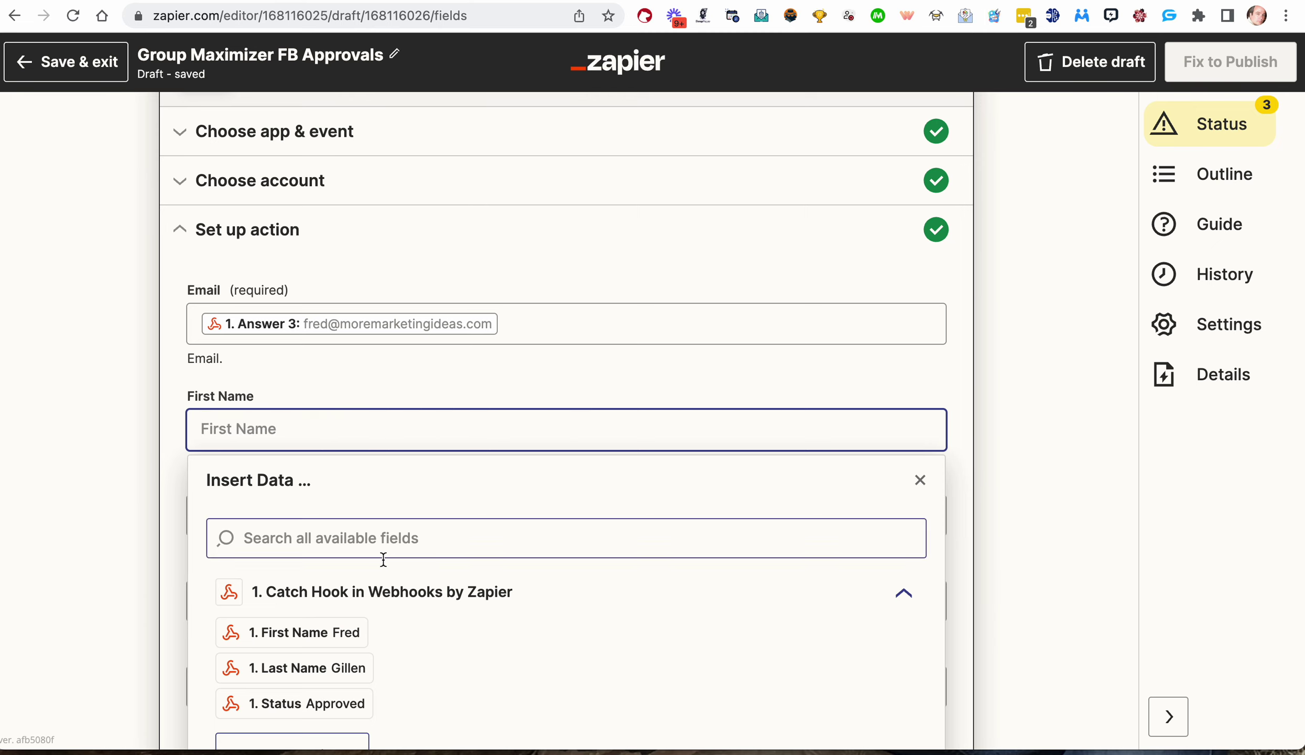
click(321, 633)
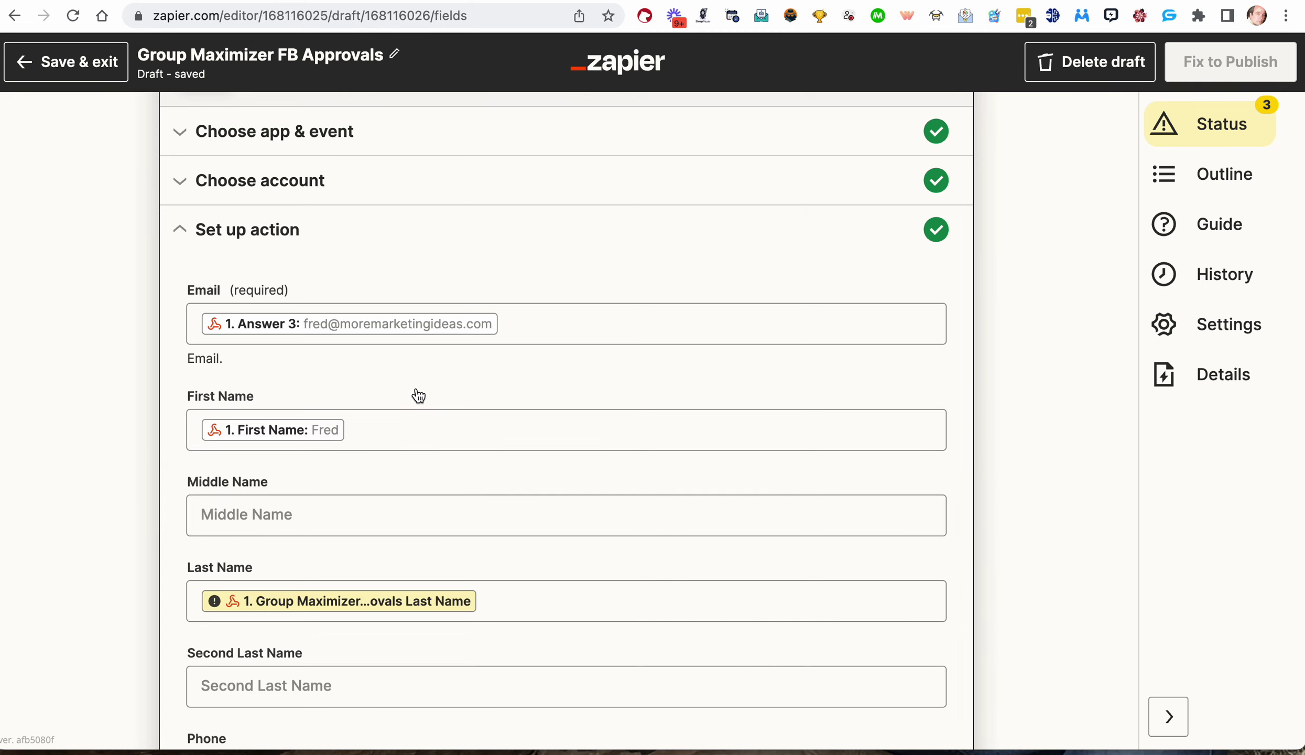
scroll(419, 398, down, 2)
click(496, 512)
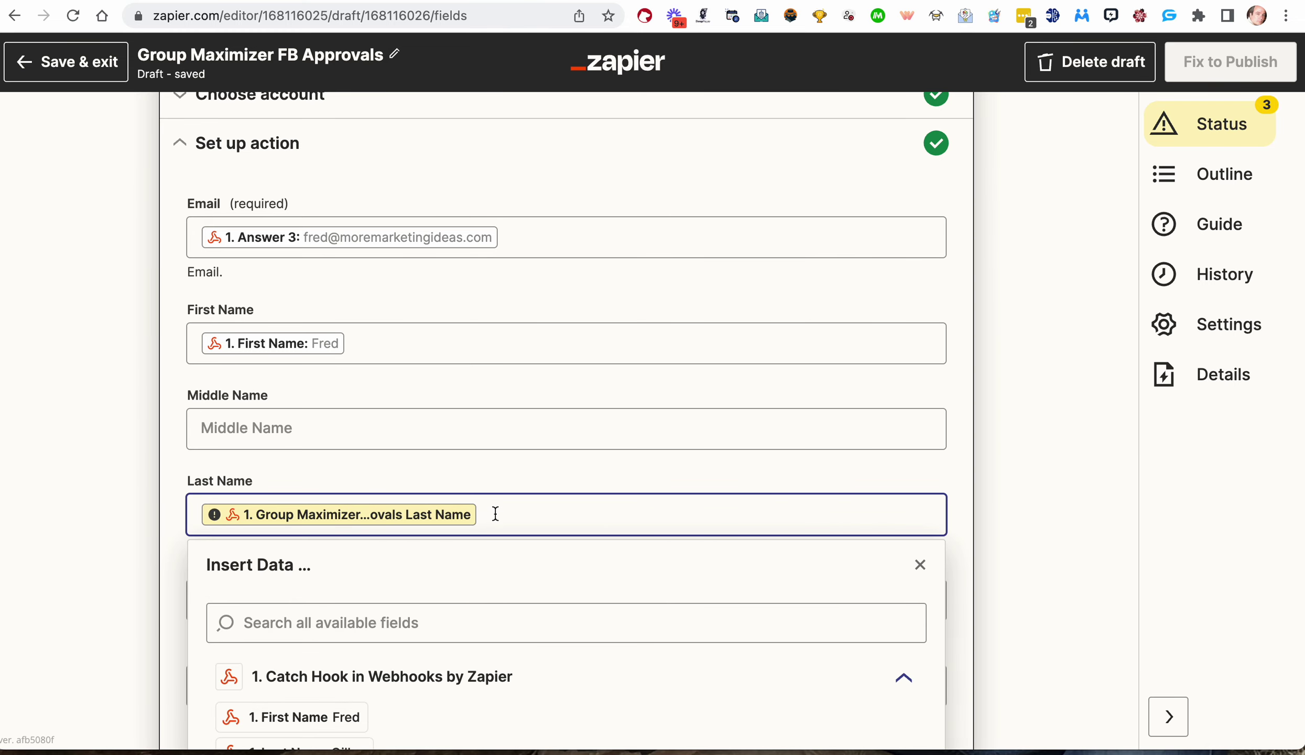
scroll(495, 512, up, 6)
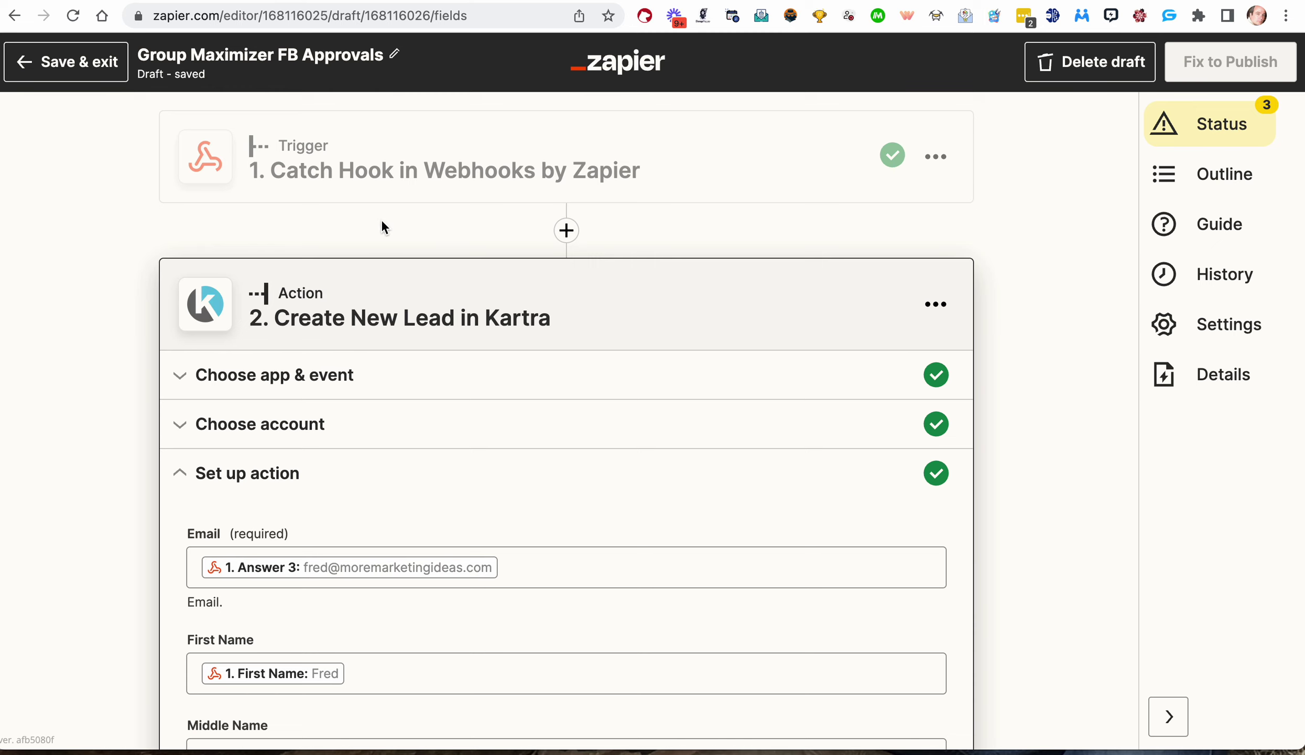
scroll(401, 541, down, 6)
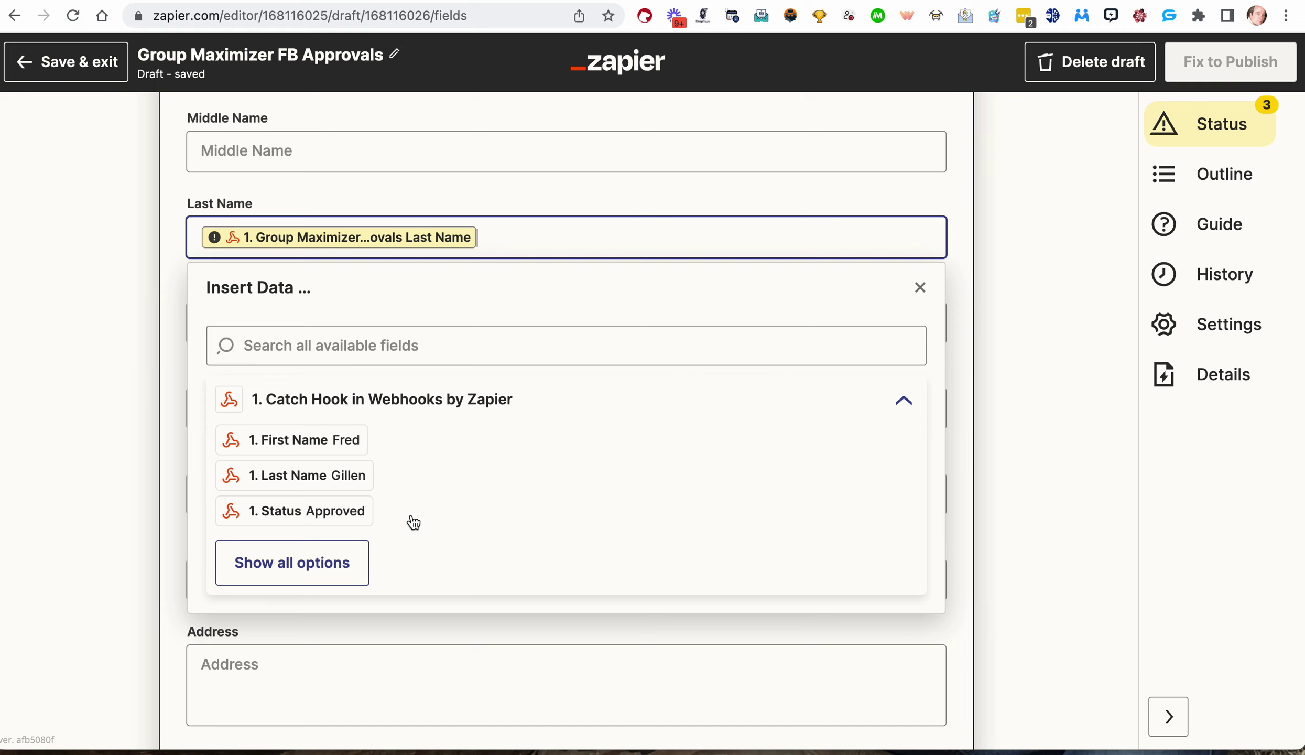
key(BackSpace)
click(346, 475)
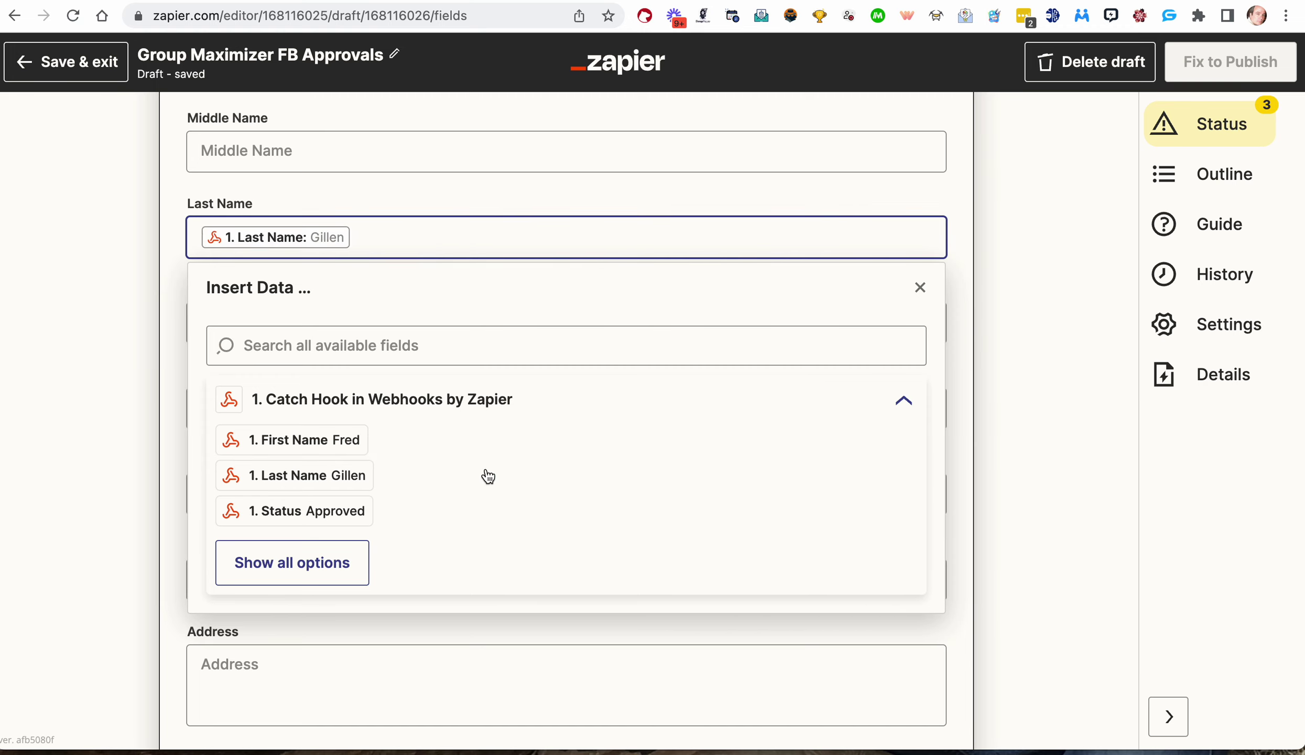
- Finish the Kartra lead fields and run the Create New Lead test with request B's data
click(469, 212)
scroll(471, 217, up, 3)
scroll(472, 216, down, 15)
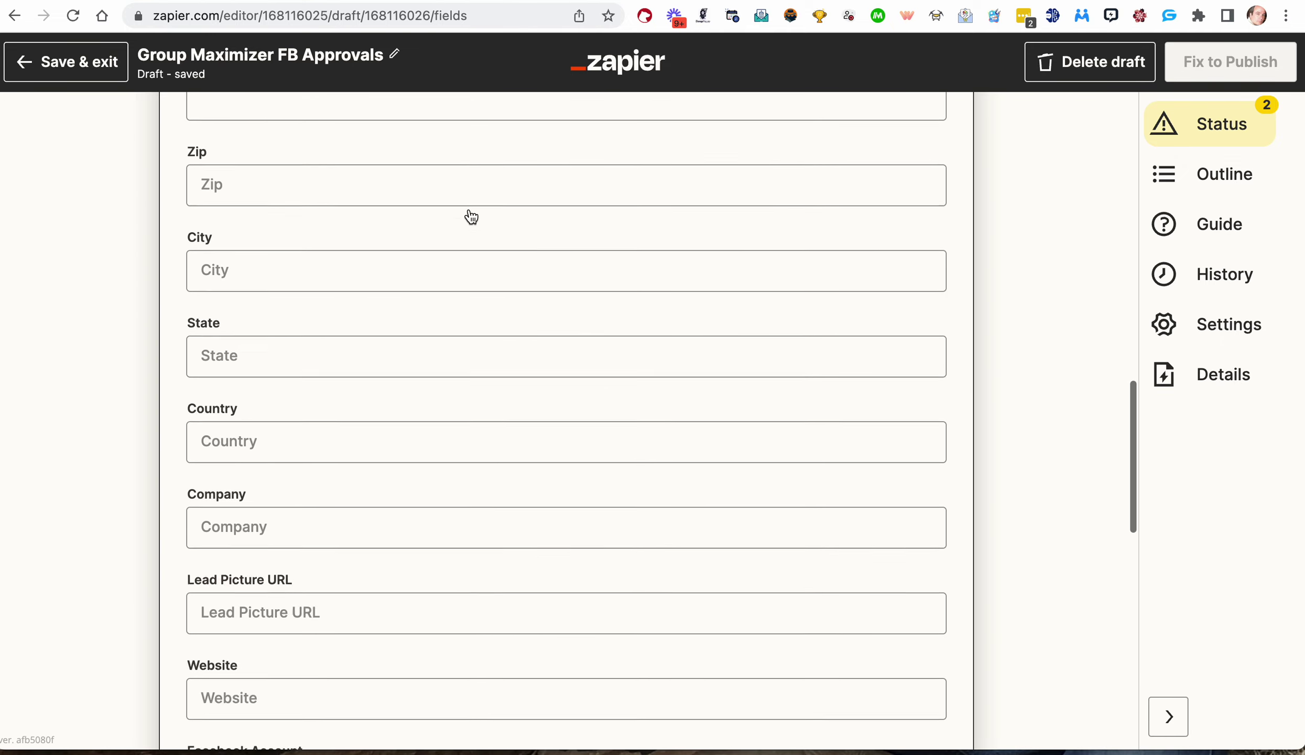
scroll(470, 214, down, 10)
scroll(388, 451, up, 4)
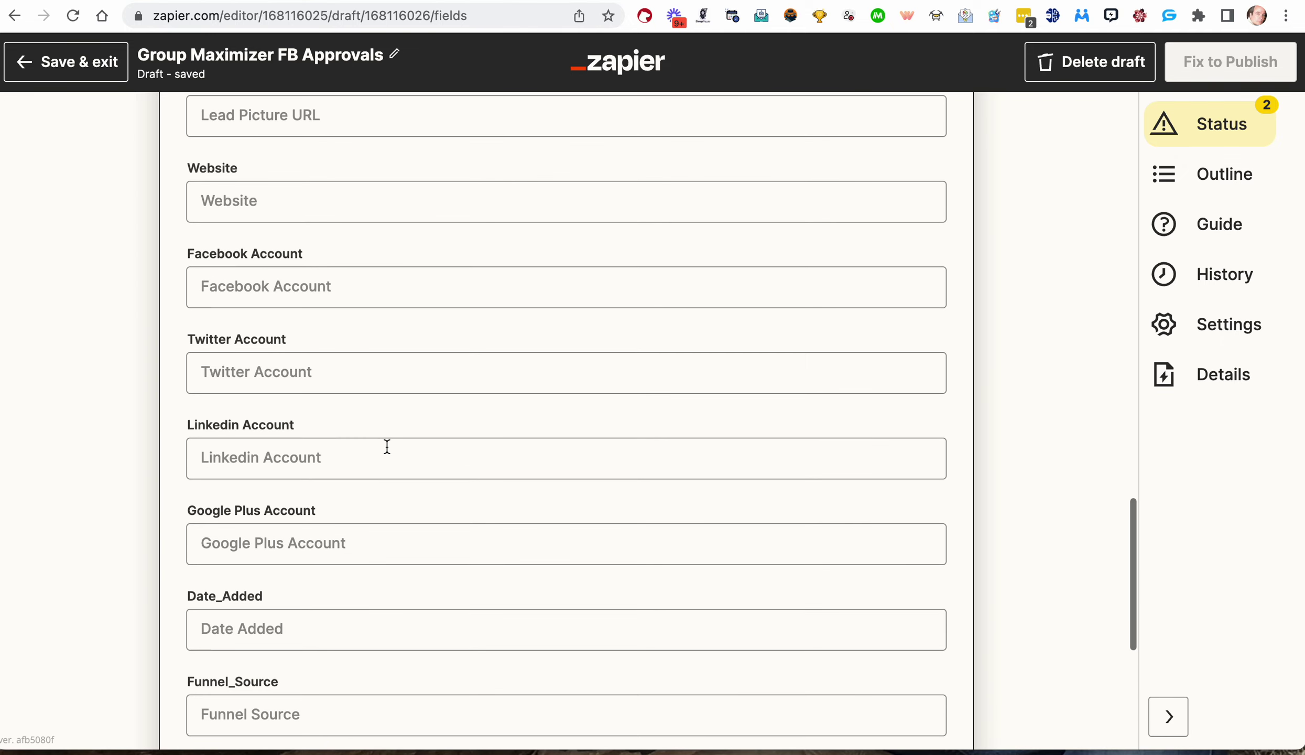
scroll(387, 447, down, 8)
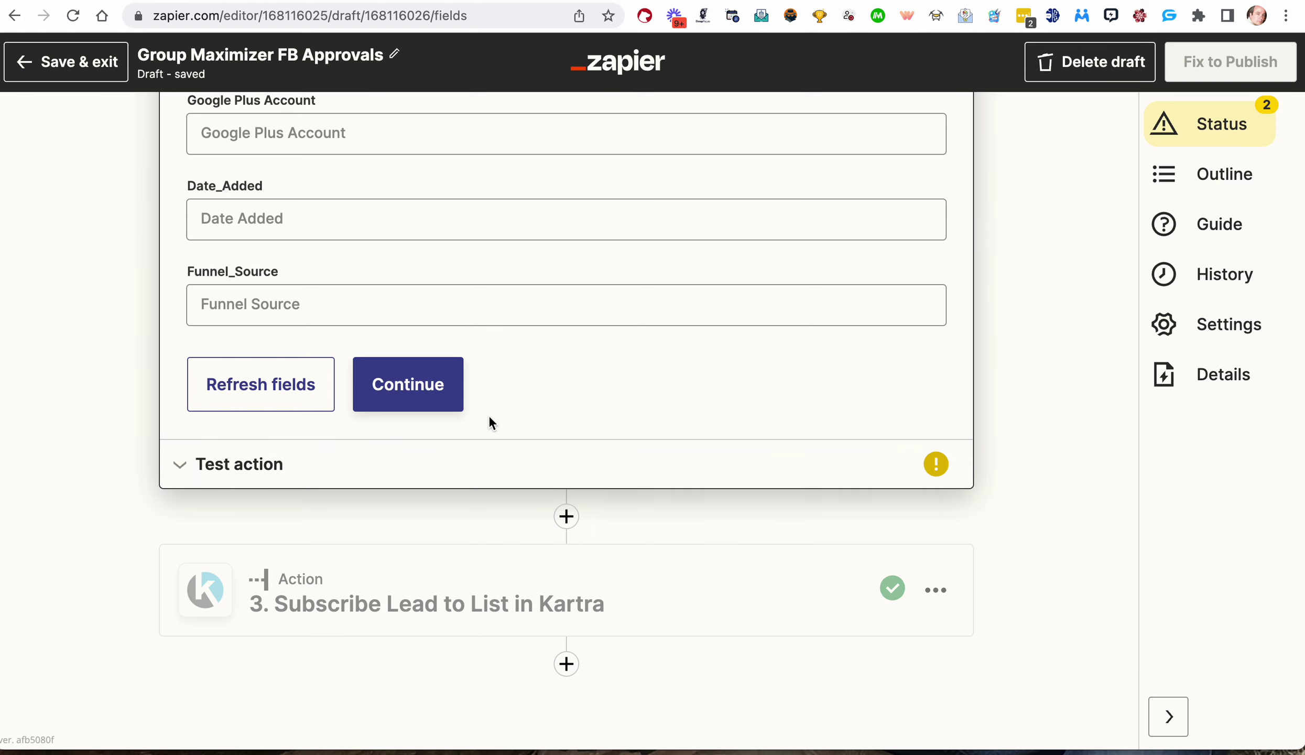
click(432, 380)
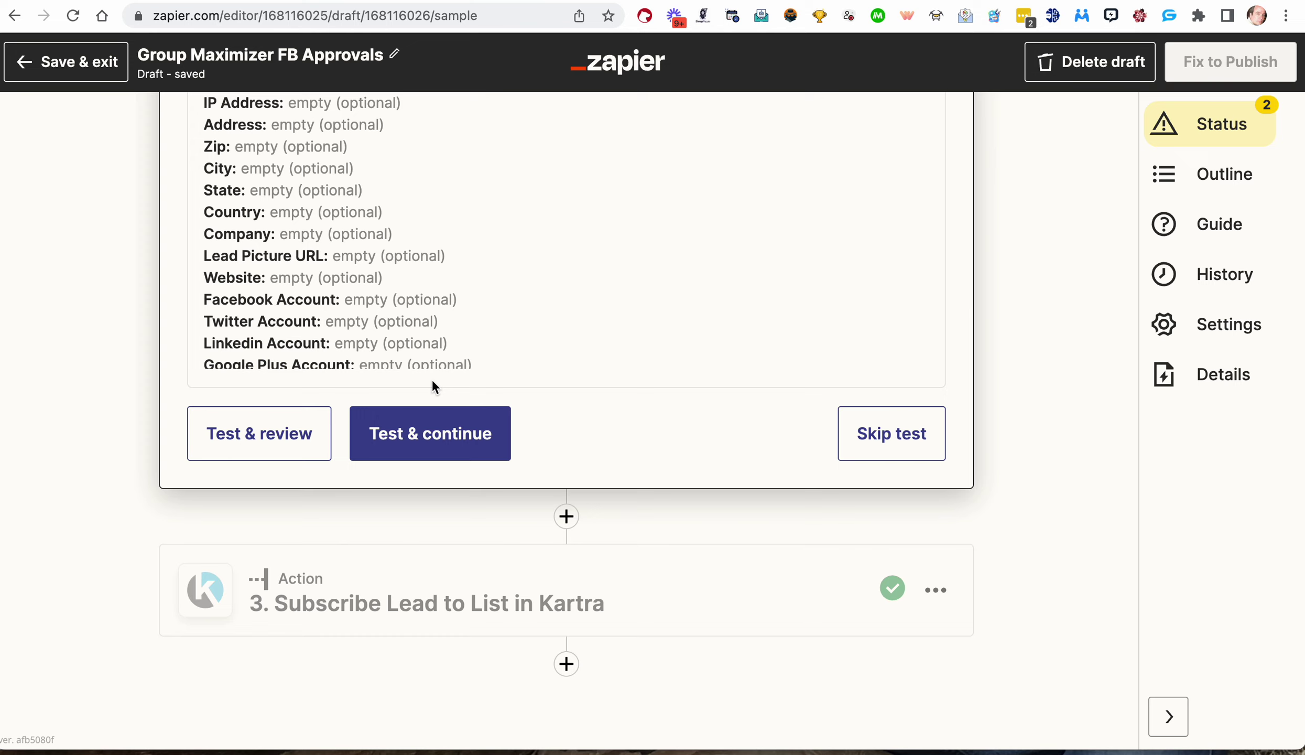
scroll(432, 385, up, 5)
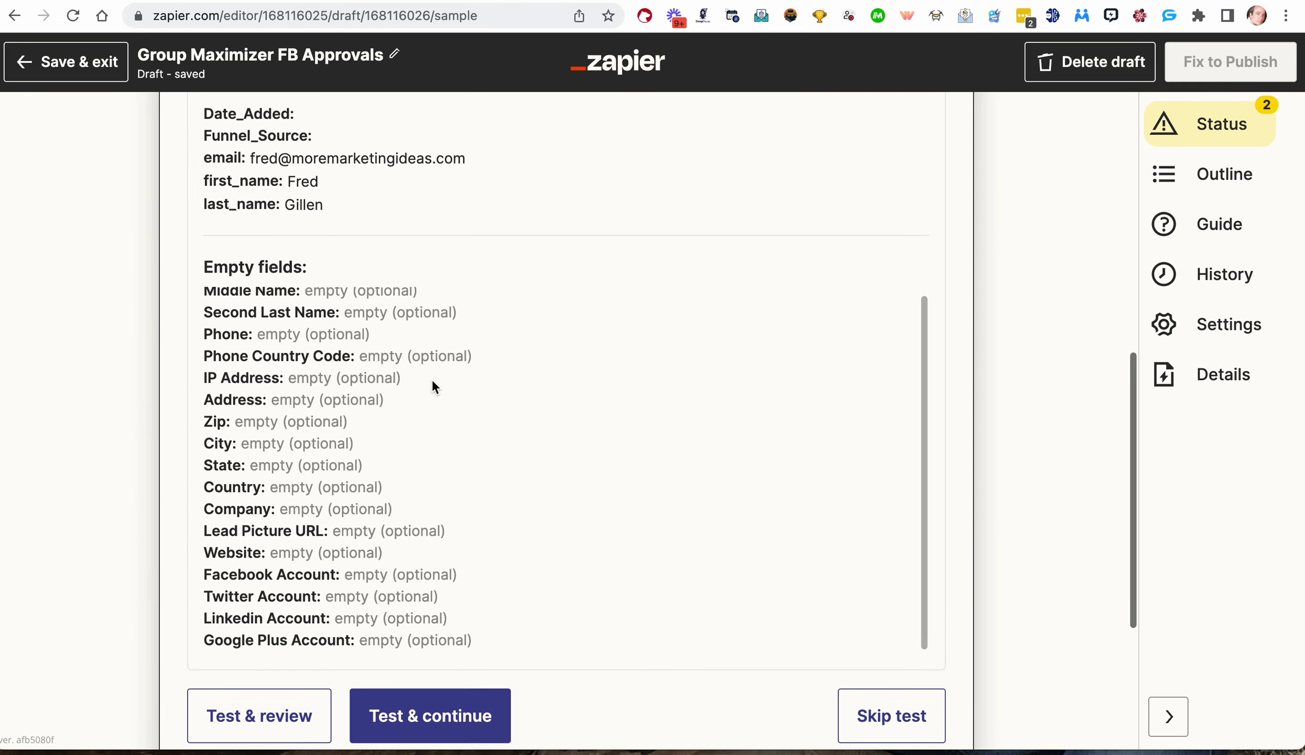
scroll(432, 380, down, 4)
click(428, 507)
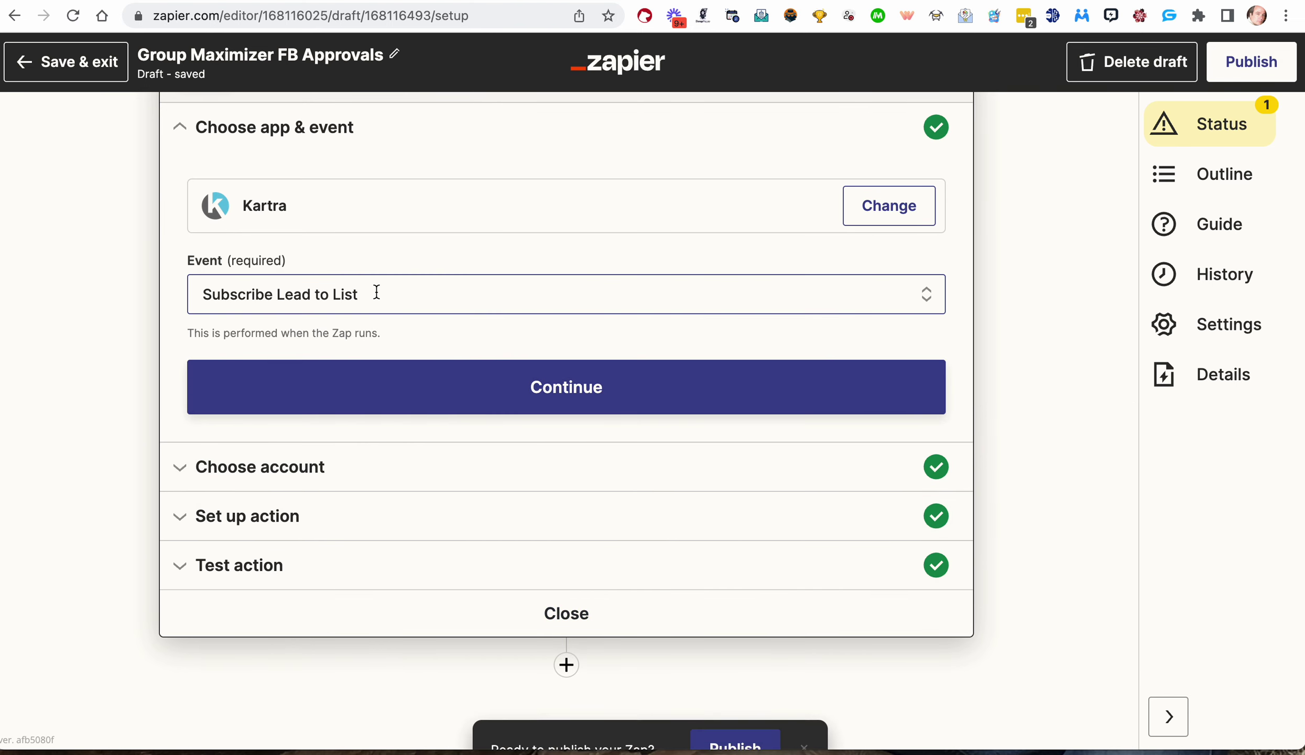
- Accept the Subscribe Lead to List event and the connected Kartra account
click(568, 393)
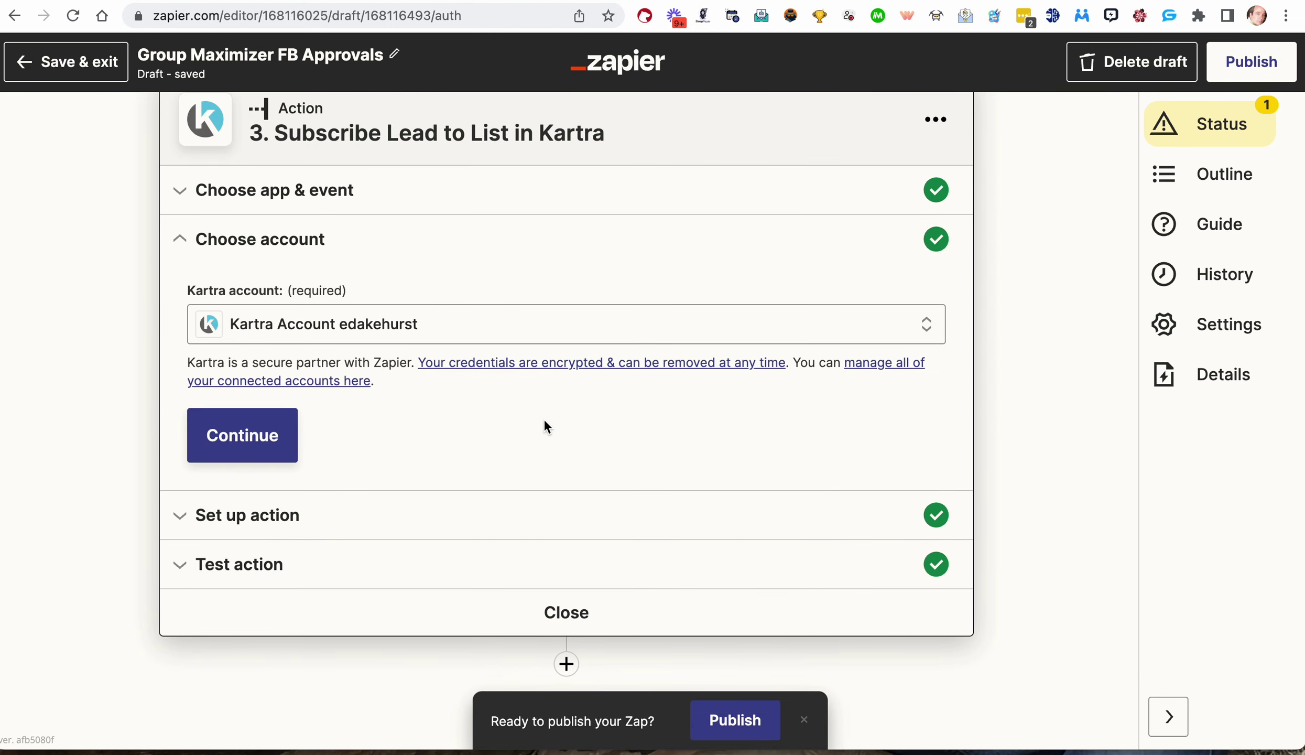
click(259, 437)
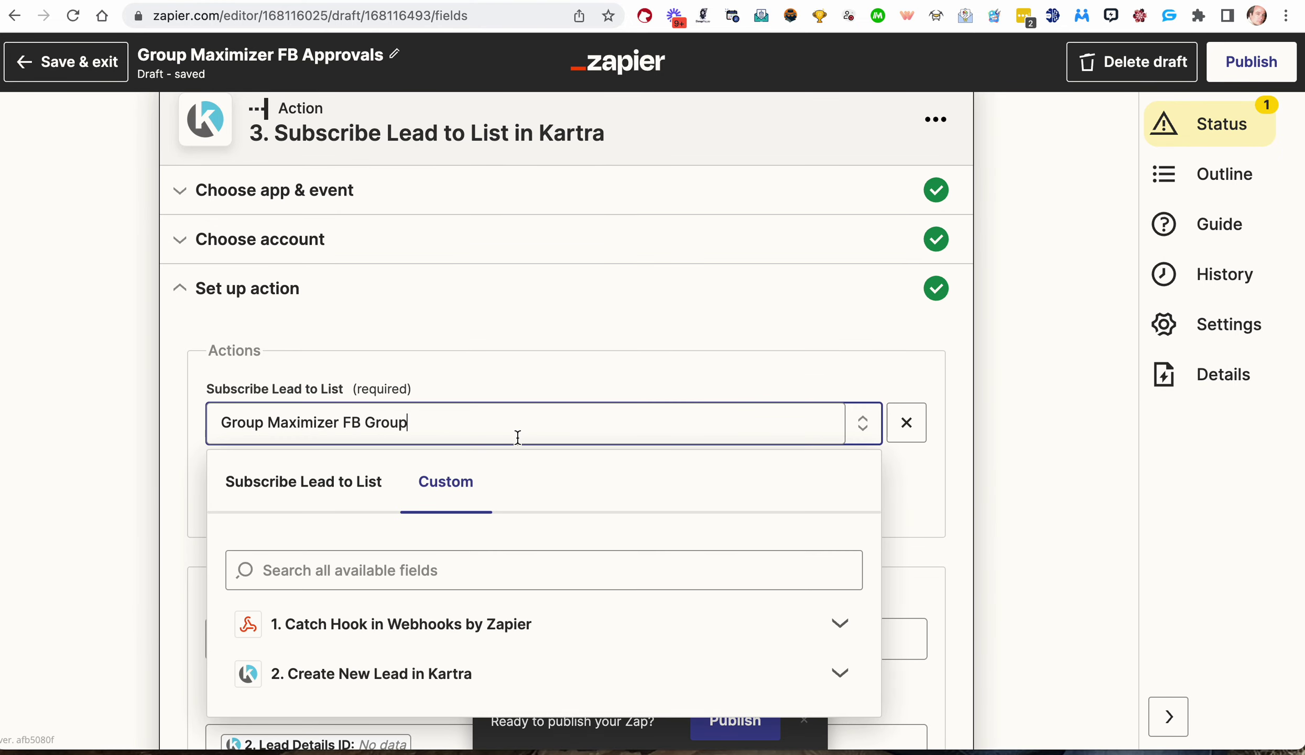
click(482, 242)
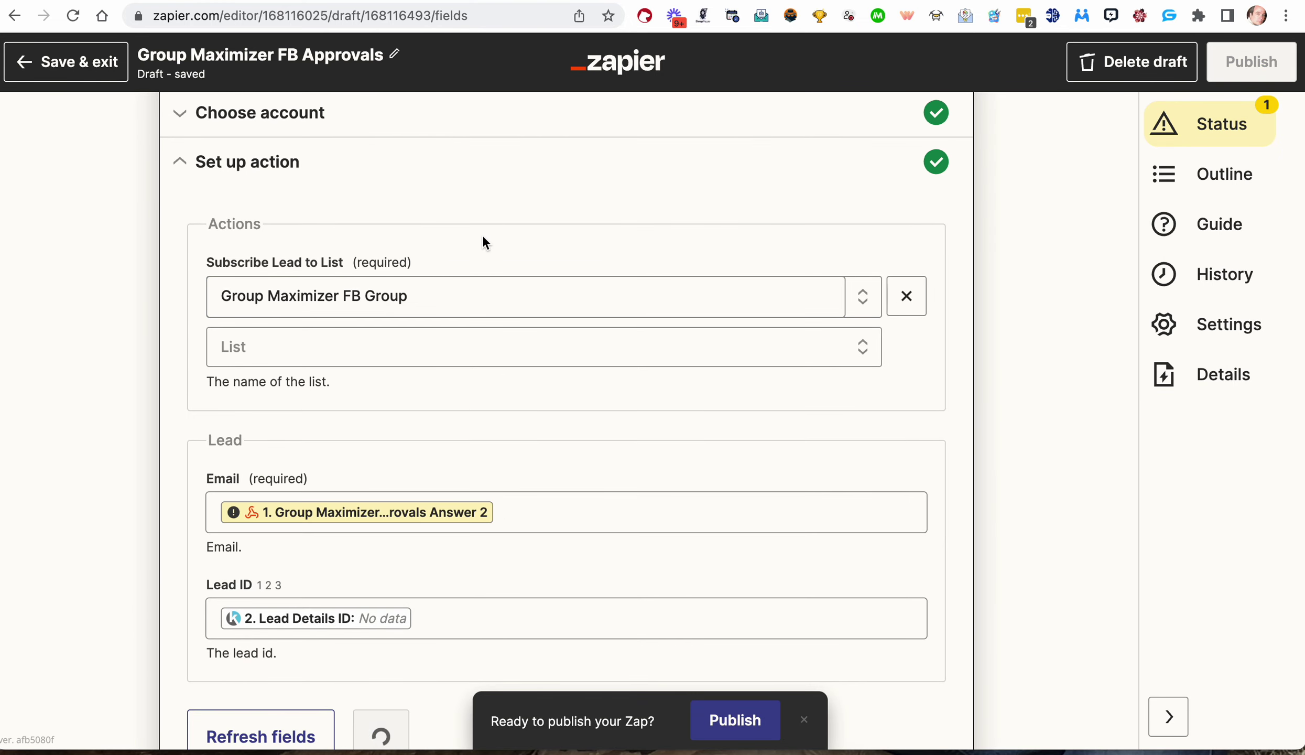
scroll(481, 497, down, 3)
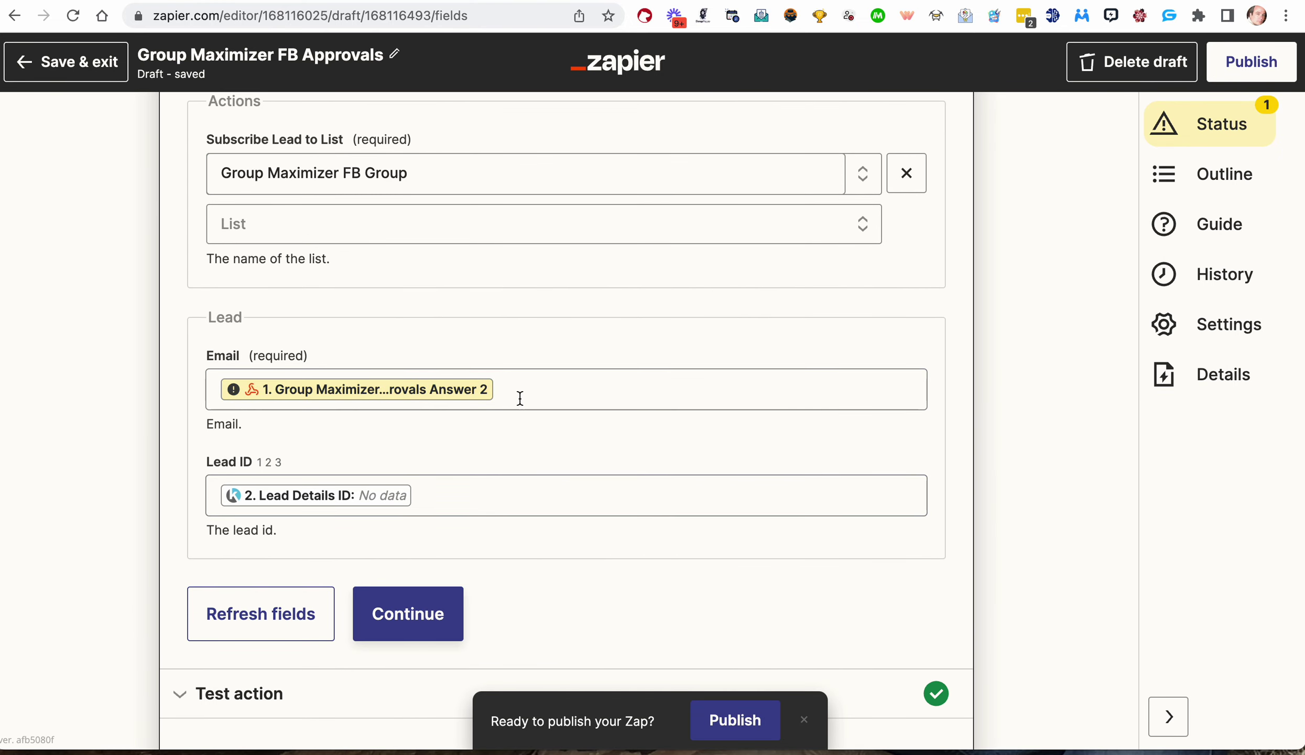
- Replace the Email mapping's Answer 2 with the webhook's 1. Answer 3 field
click(534, 383)
key(BackSpace)
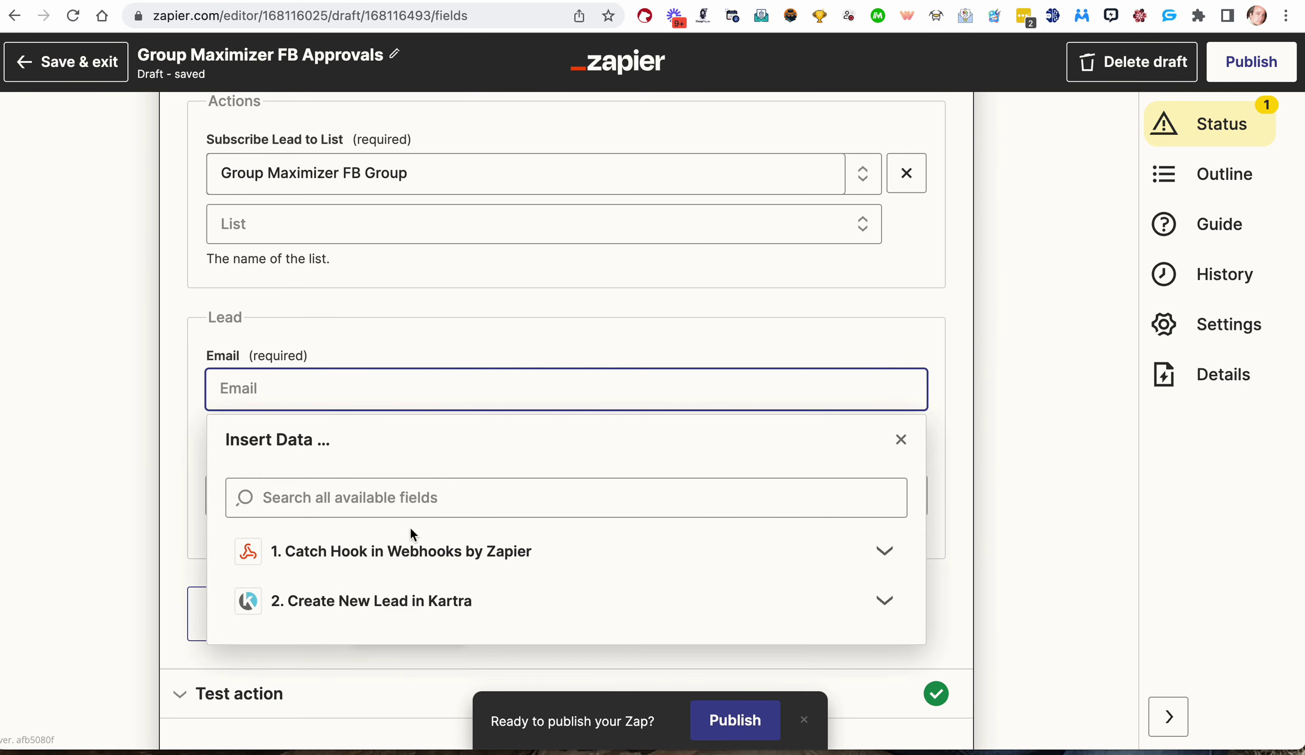
click(410, 554)
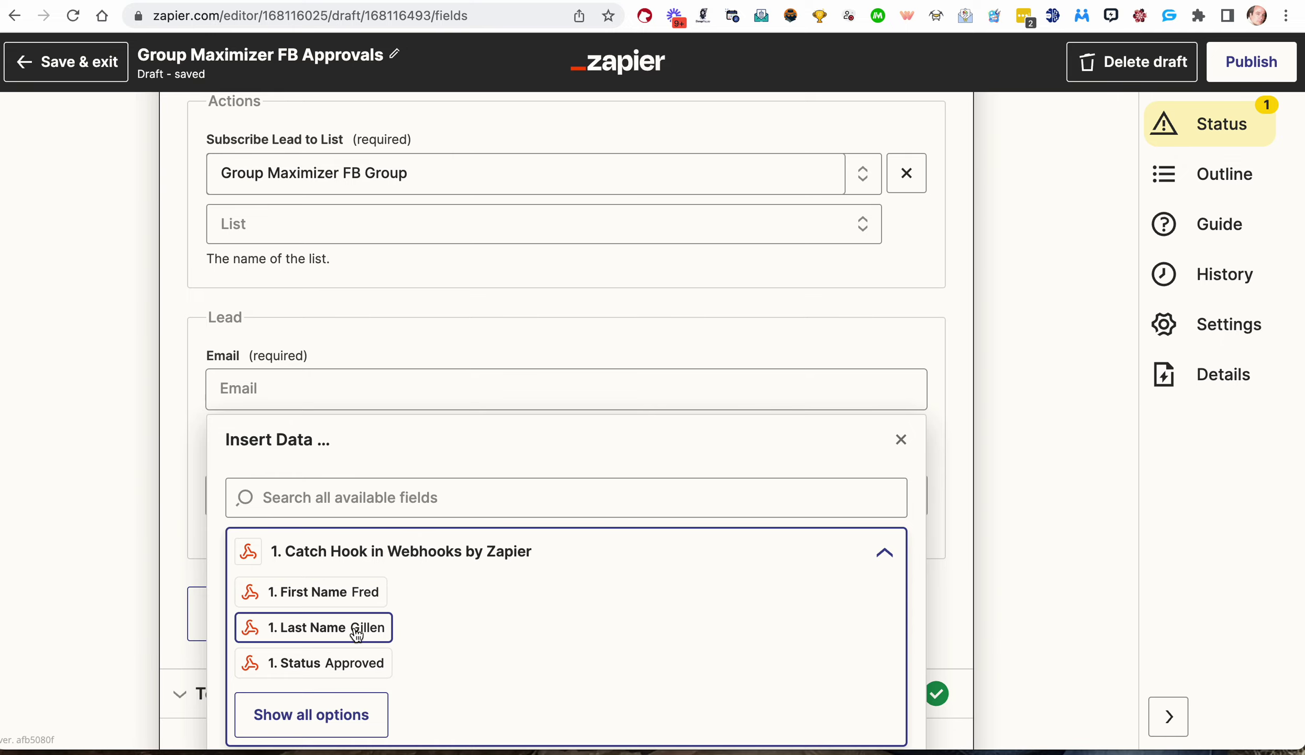
click(311, 714)
scroll(367, 660, down, 10)
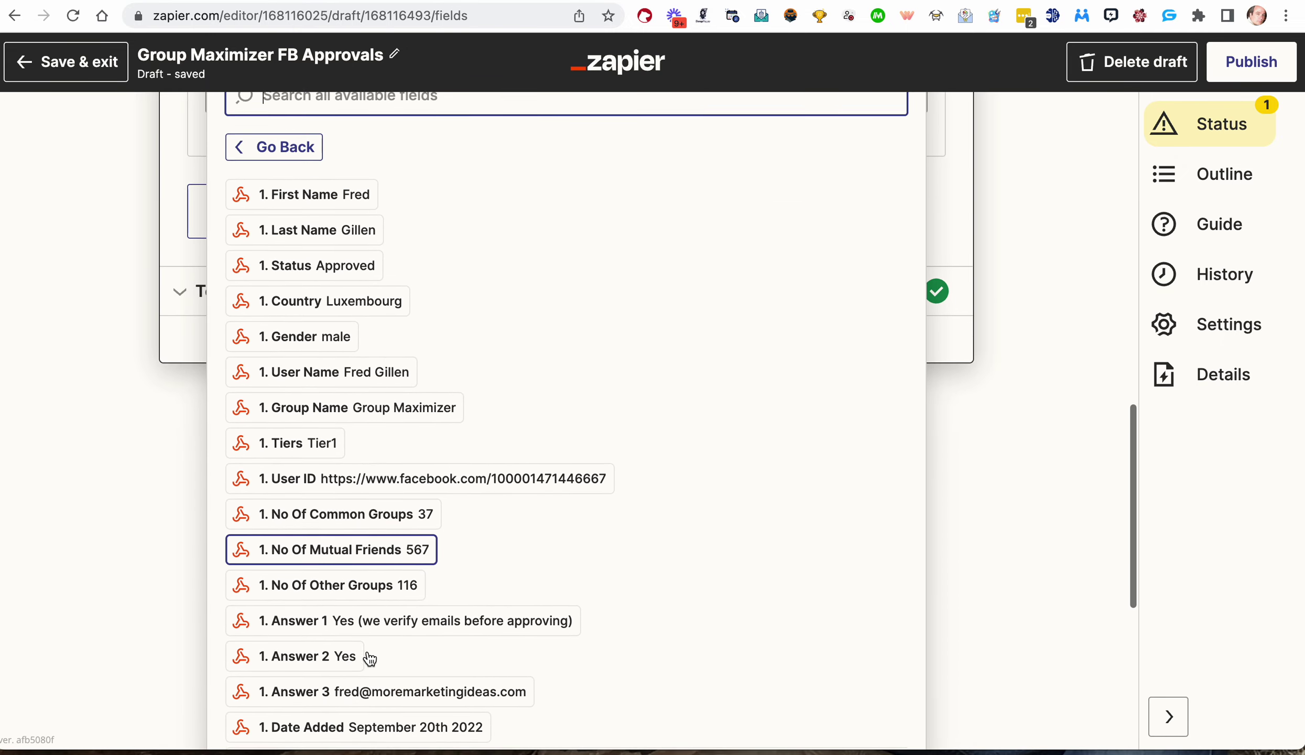
scroll(369, 658, down, 5)
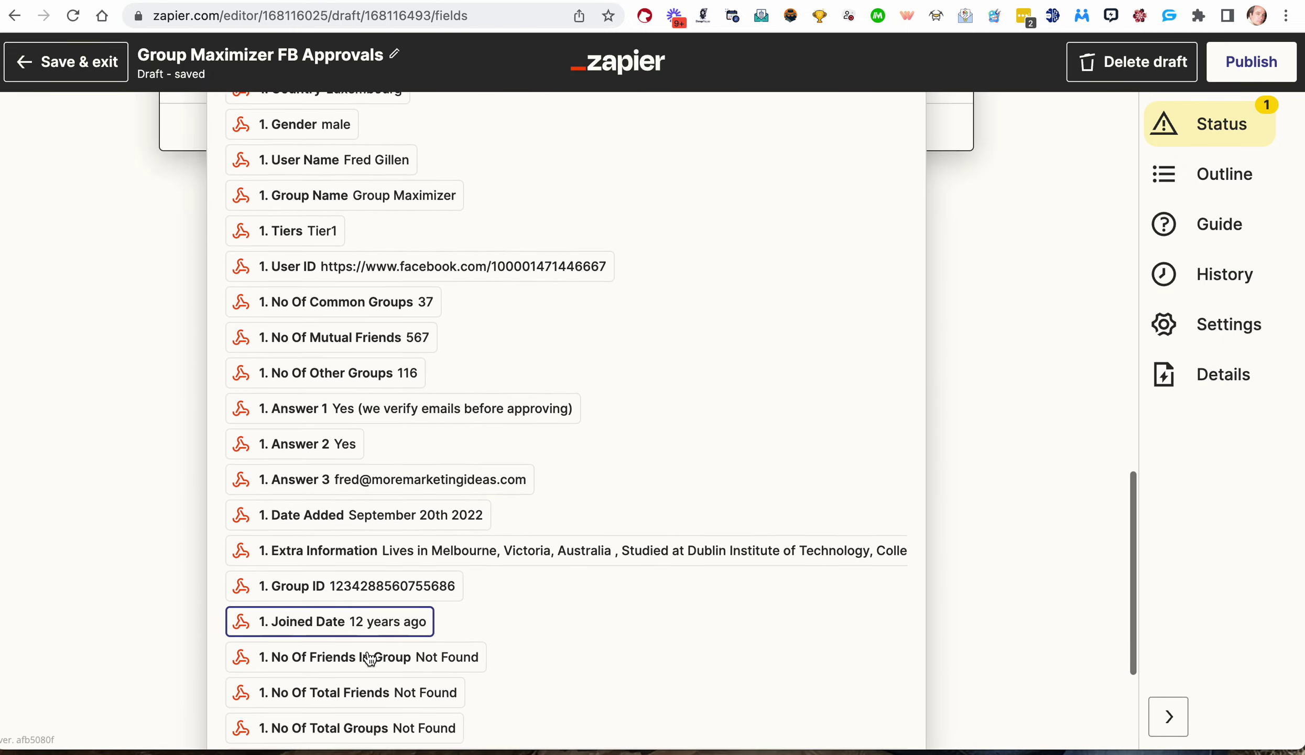
scroll(369, 658, down, 3)
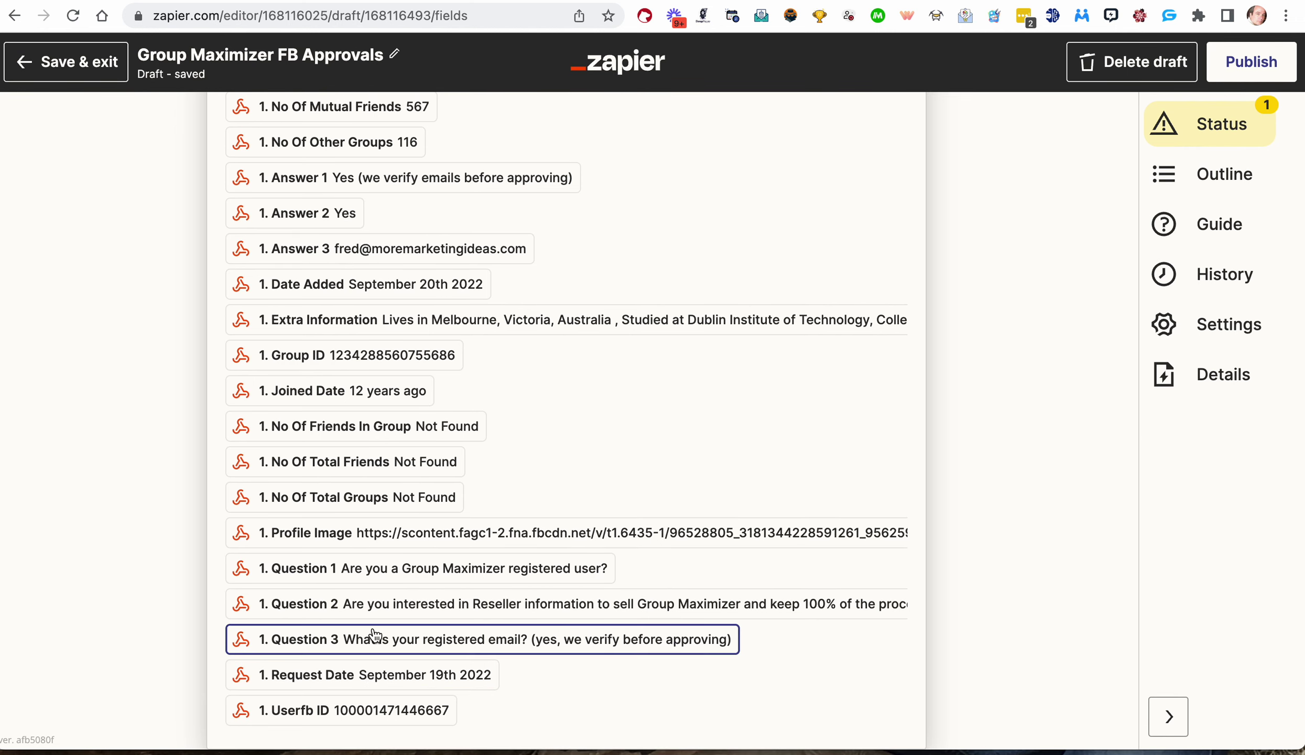
scroll(374, 634, up, 2)
click(393, 343)
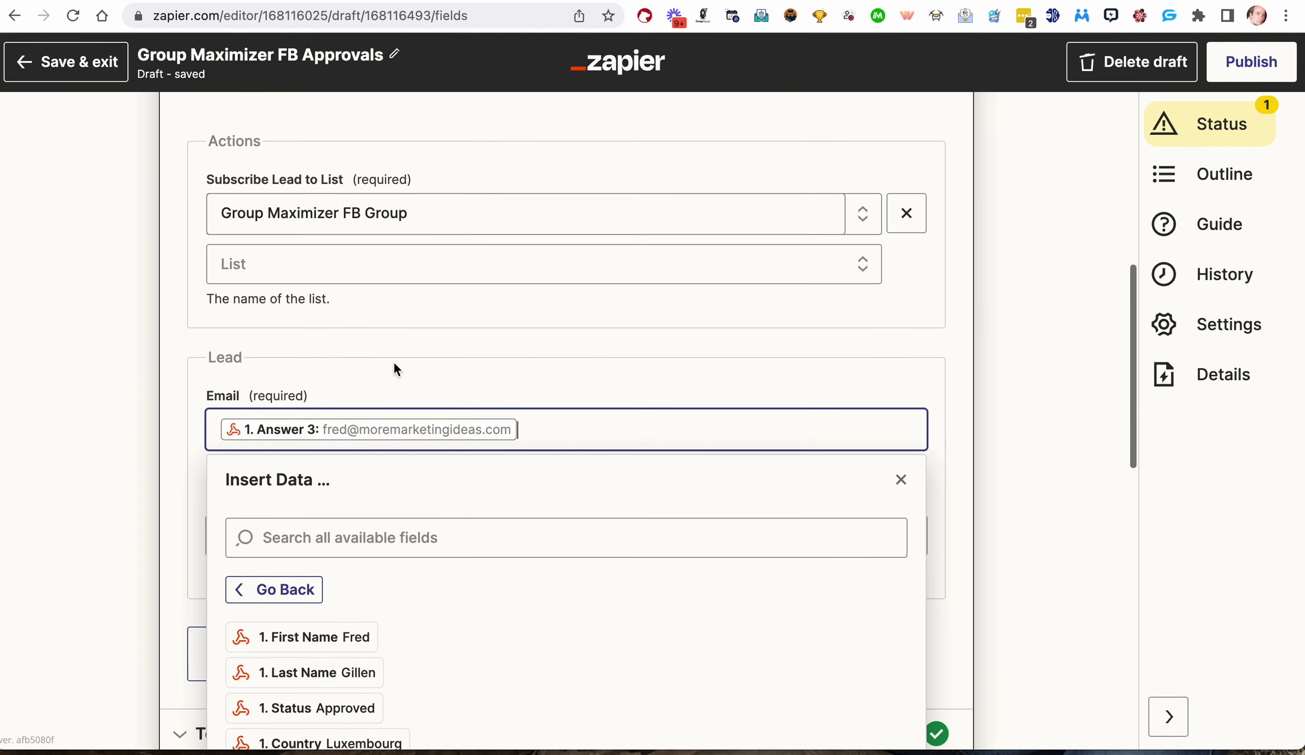
click(366, 562)
- Remove the Lead Details ID mapping so the Lead ID field stays empty
scroll(365, 562, down, 5)
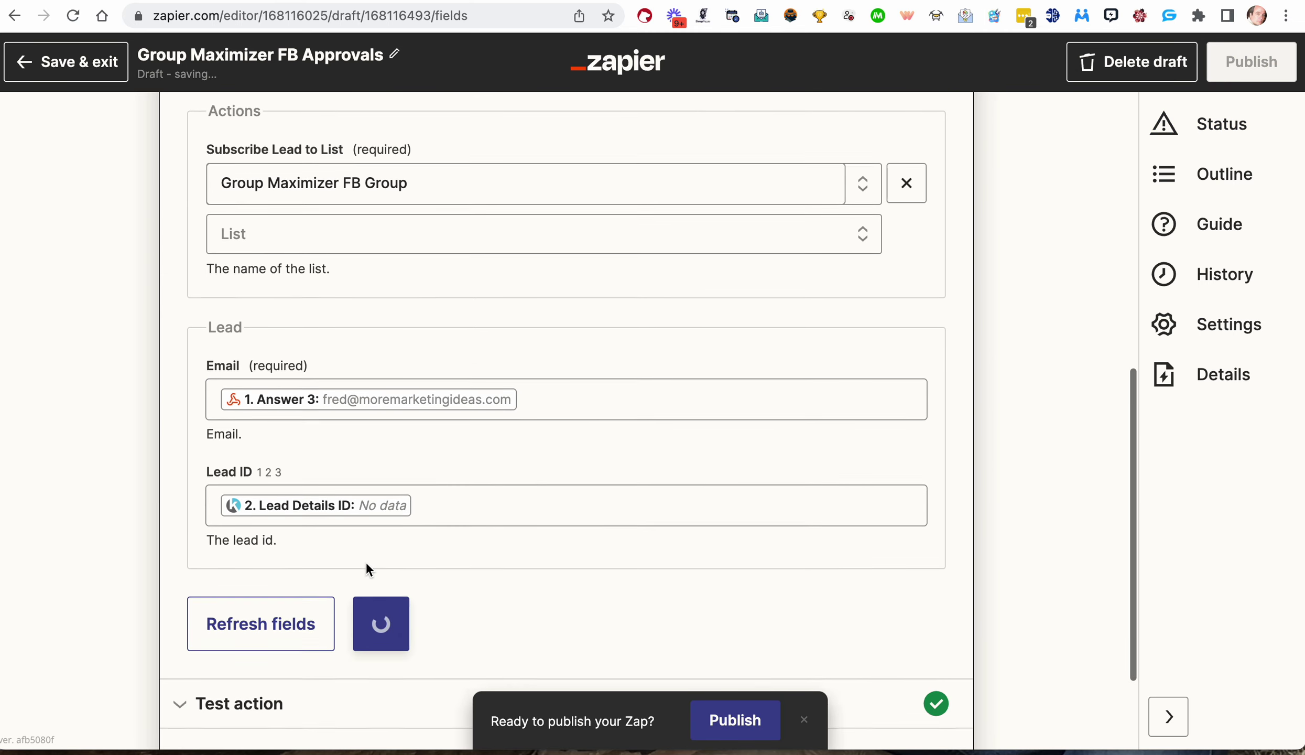
click(432, 486)
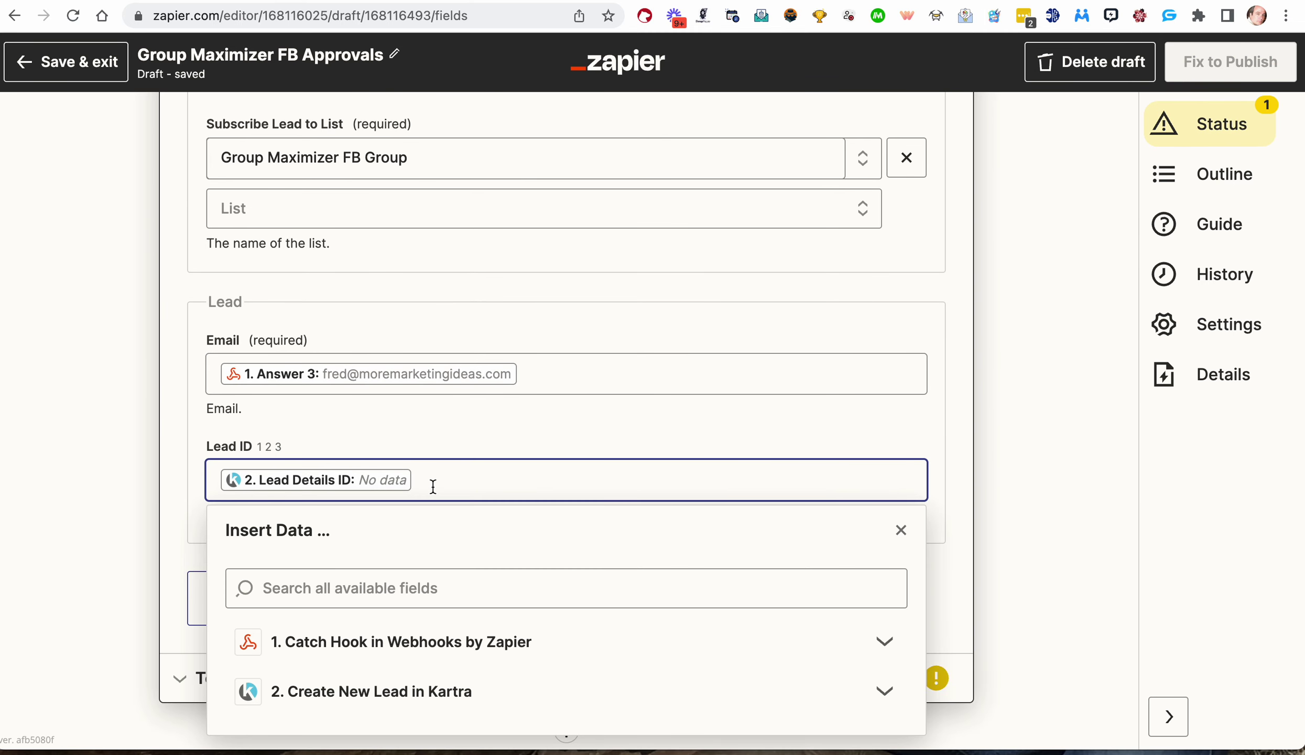
key(BackSpace)
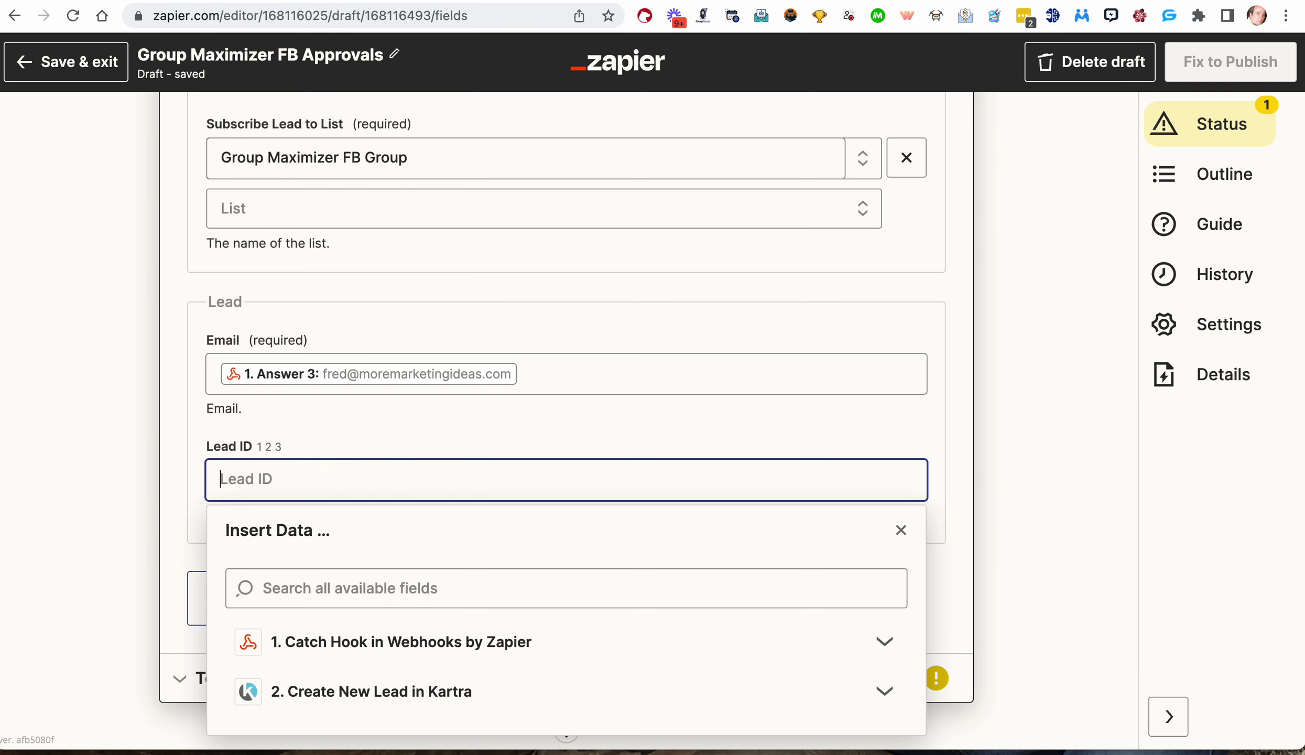
click(442, 597)
click(382, 697)
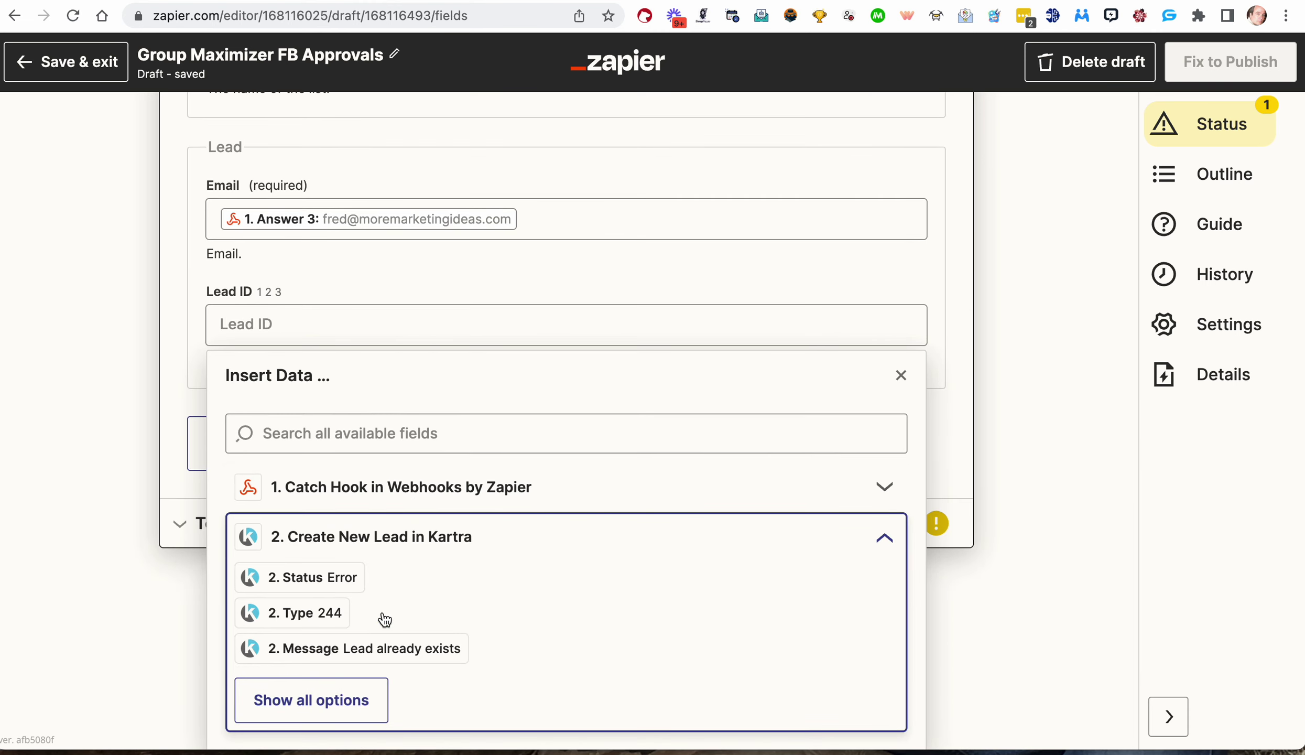
scroll(381, 619, up, 3)
click(396, 571)
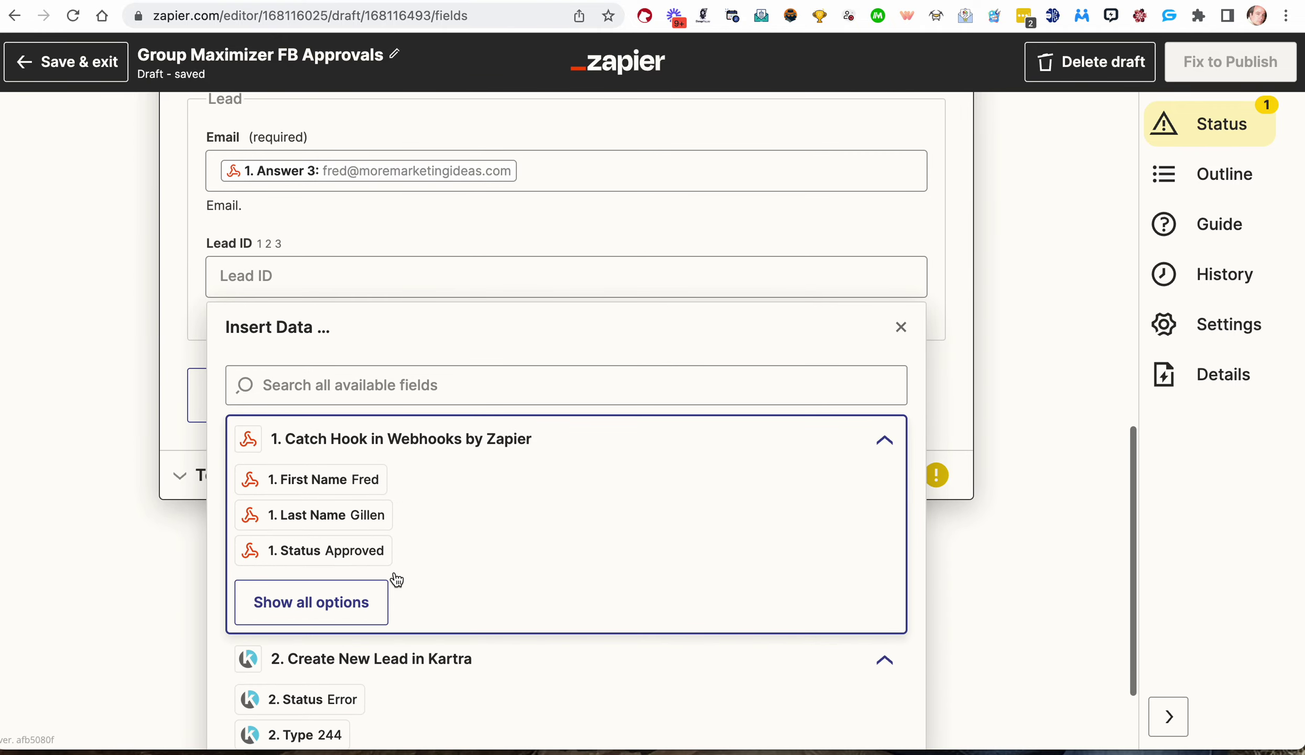
click(341, 573)
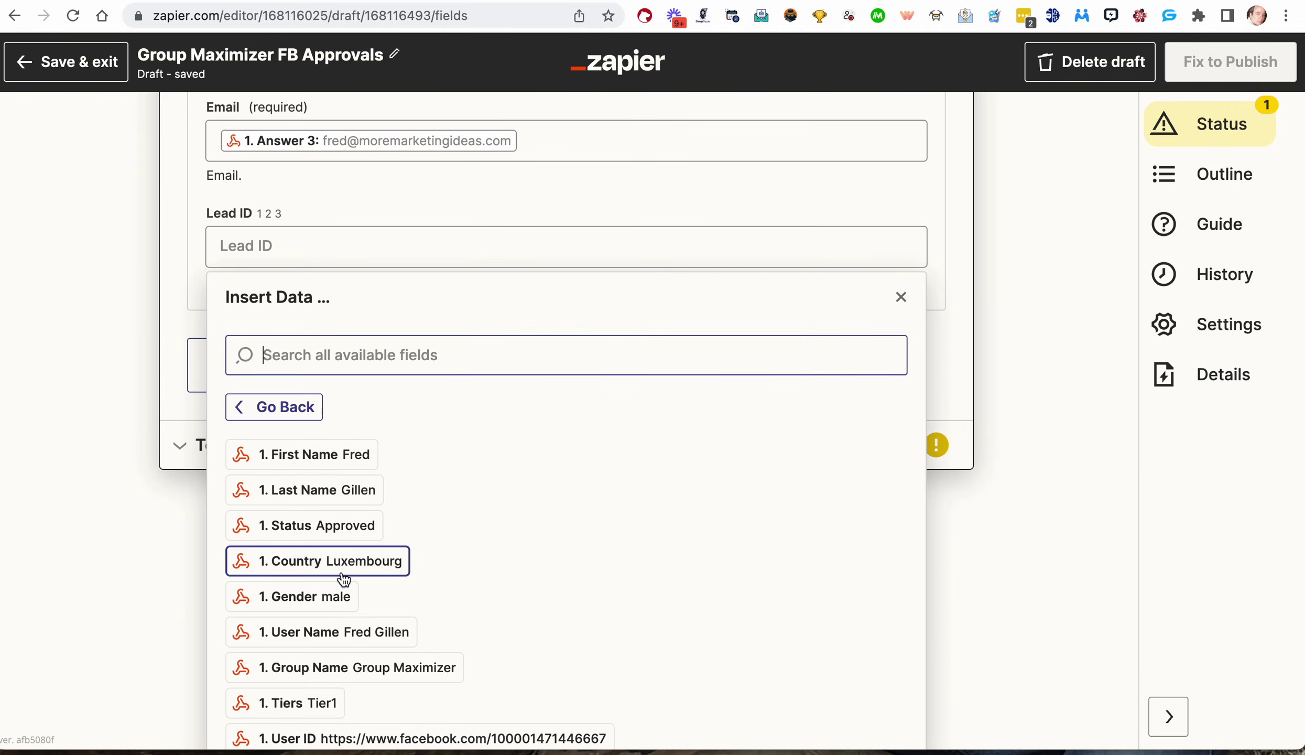
scroll(406, 579, down, 10)
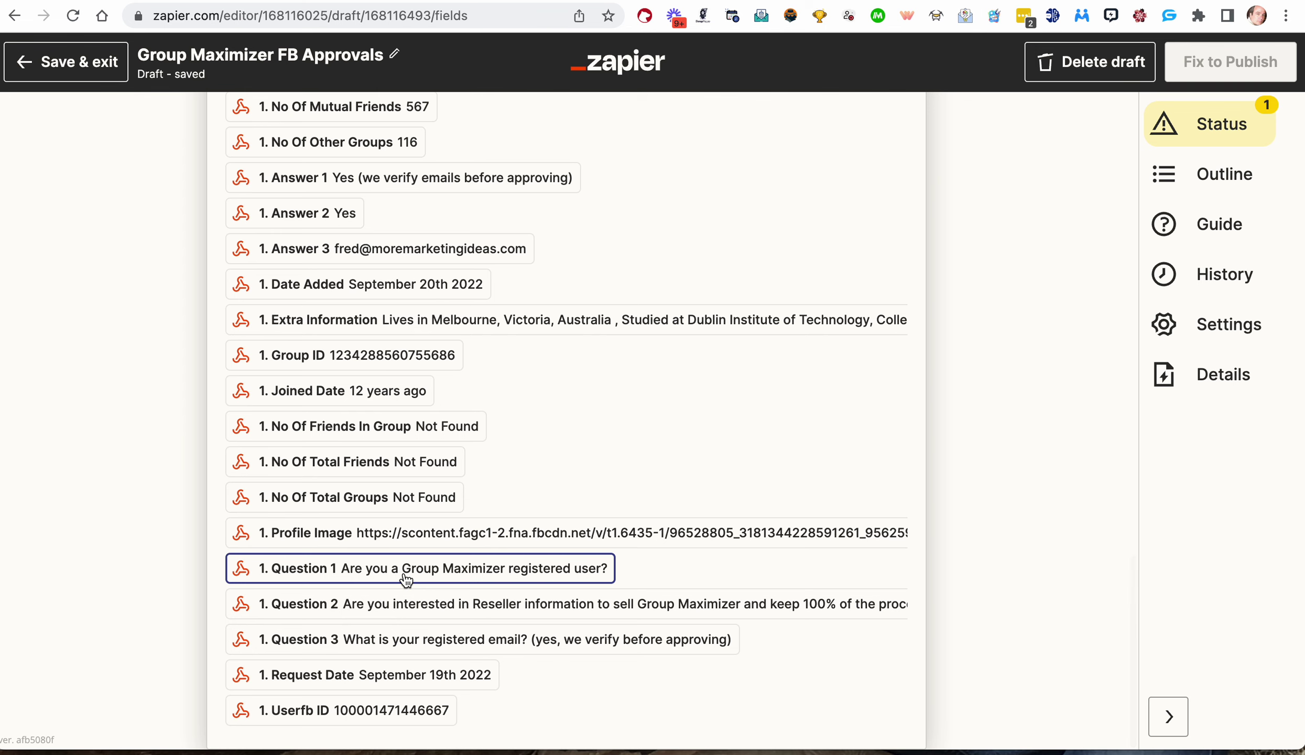
scroll(406, 579, up, 7)
click(399, 643)
scroll(411, 620, down, 6)
- Test the subscription ('Lead subscribed to list') and publish the Zap, replacing the earlier version
click(409, 541)
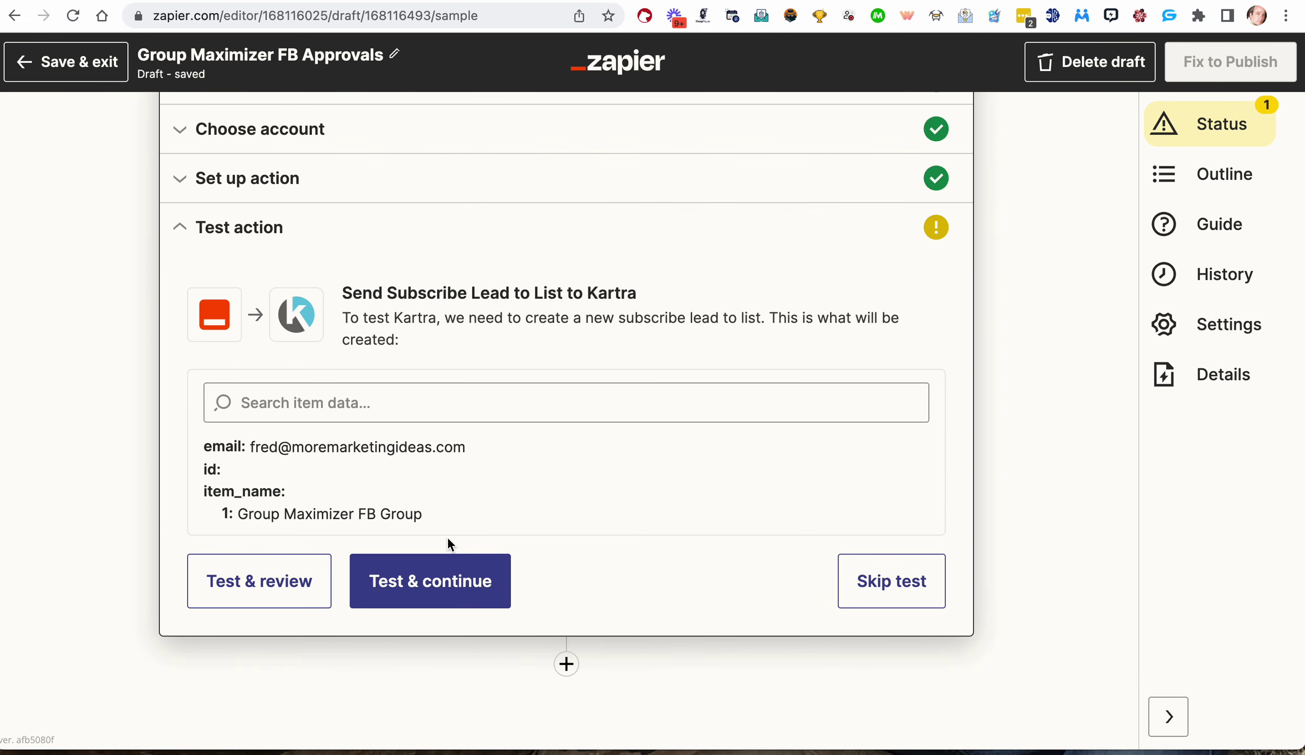
click(436, 585)
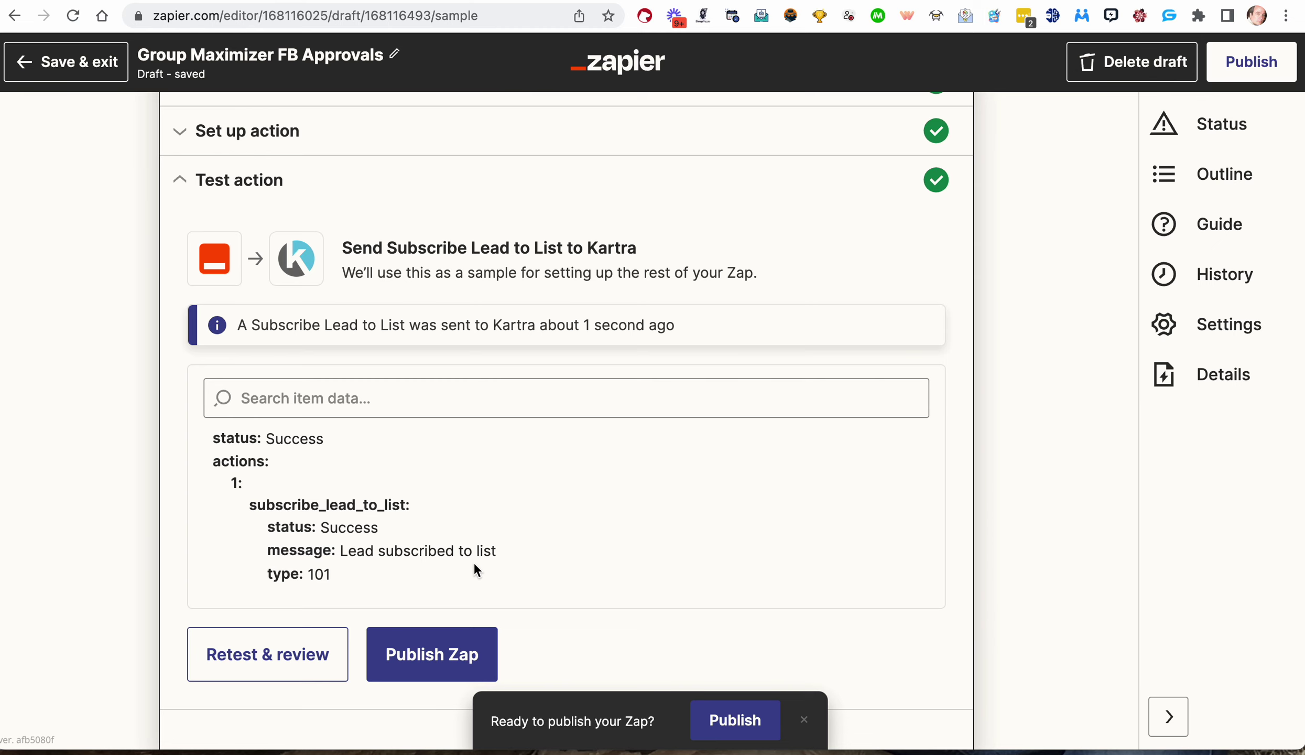
click(742, 714)
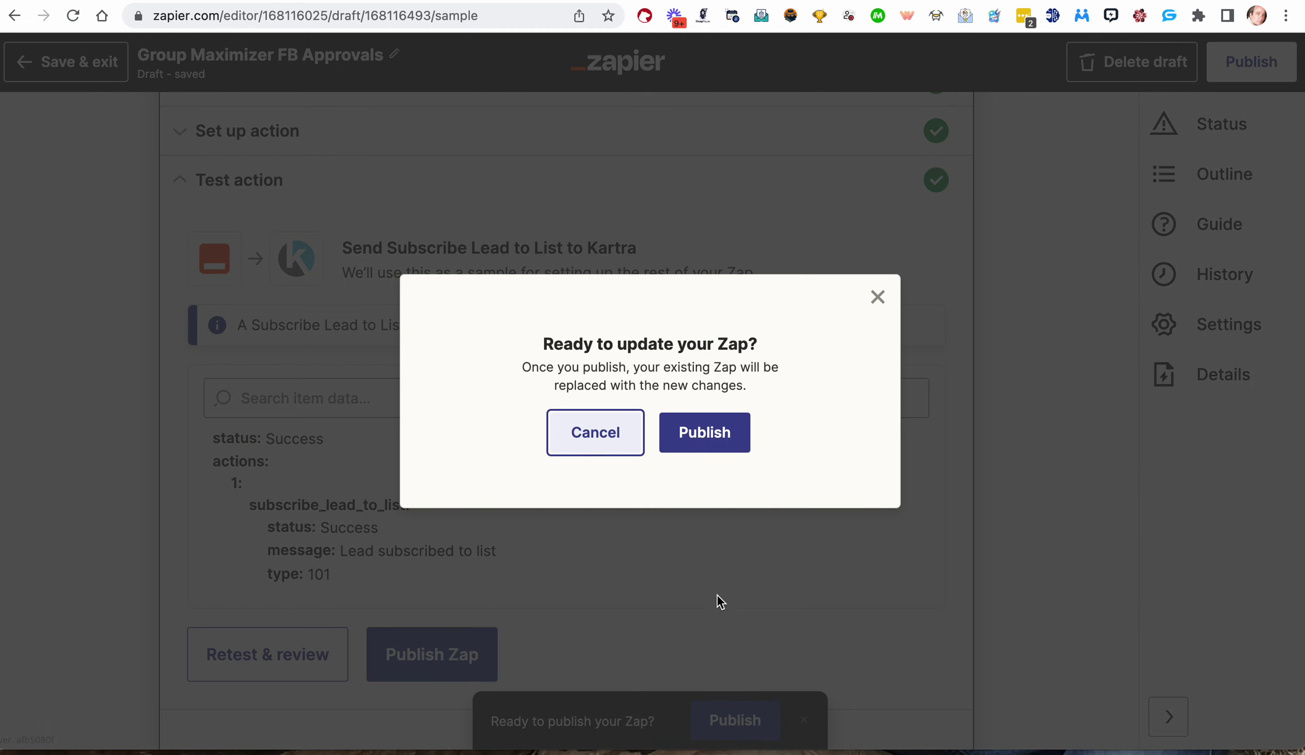
click(708, 434)
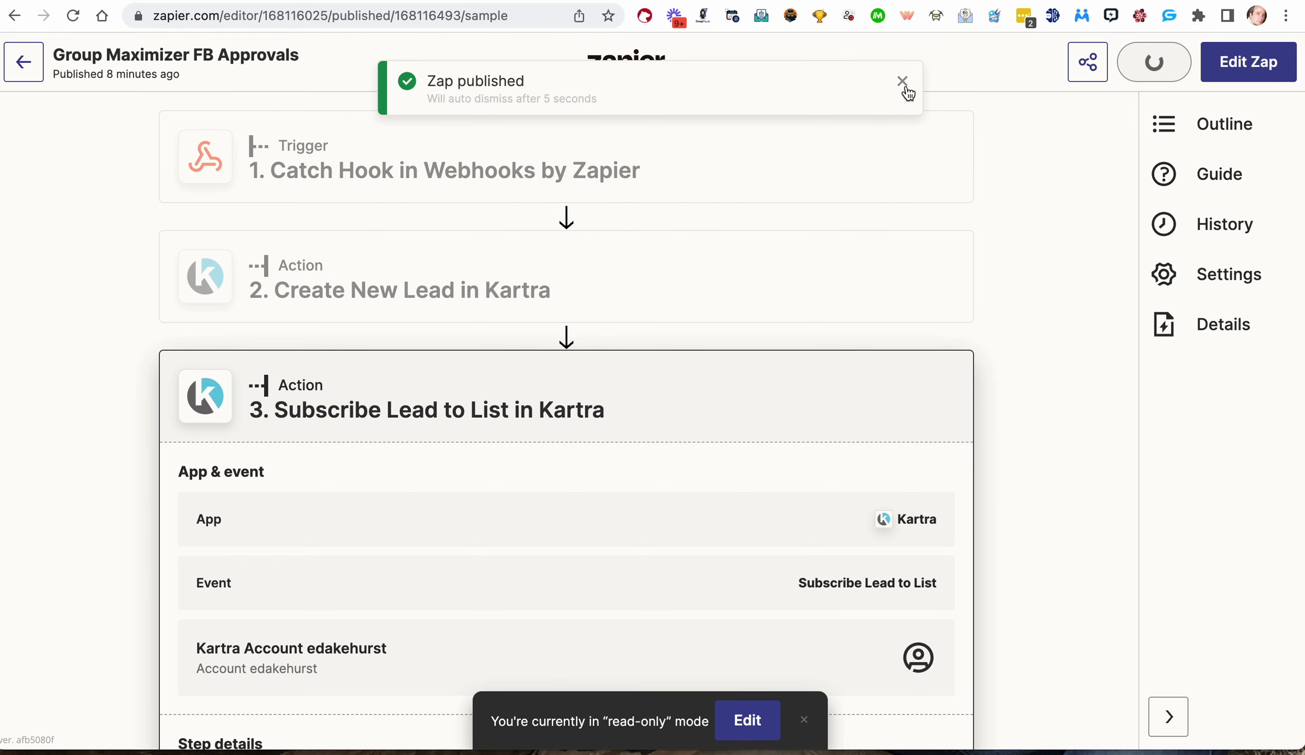
- Dismiss the published notice, review the webhook trigger's URL, and return to the Zaps list
click(904, 84)
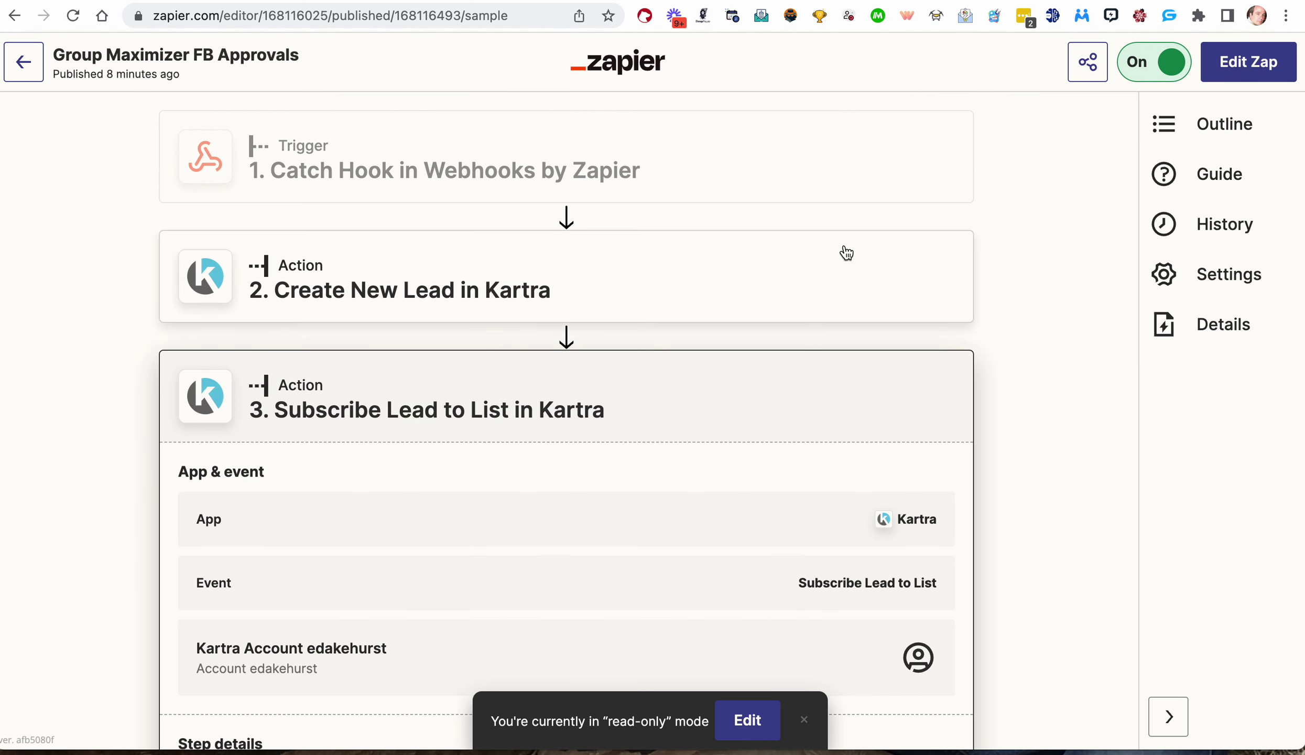
click(467, 169)
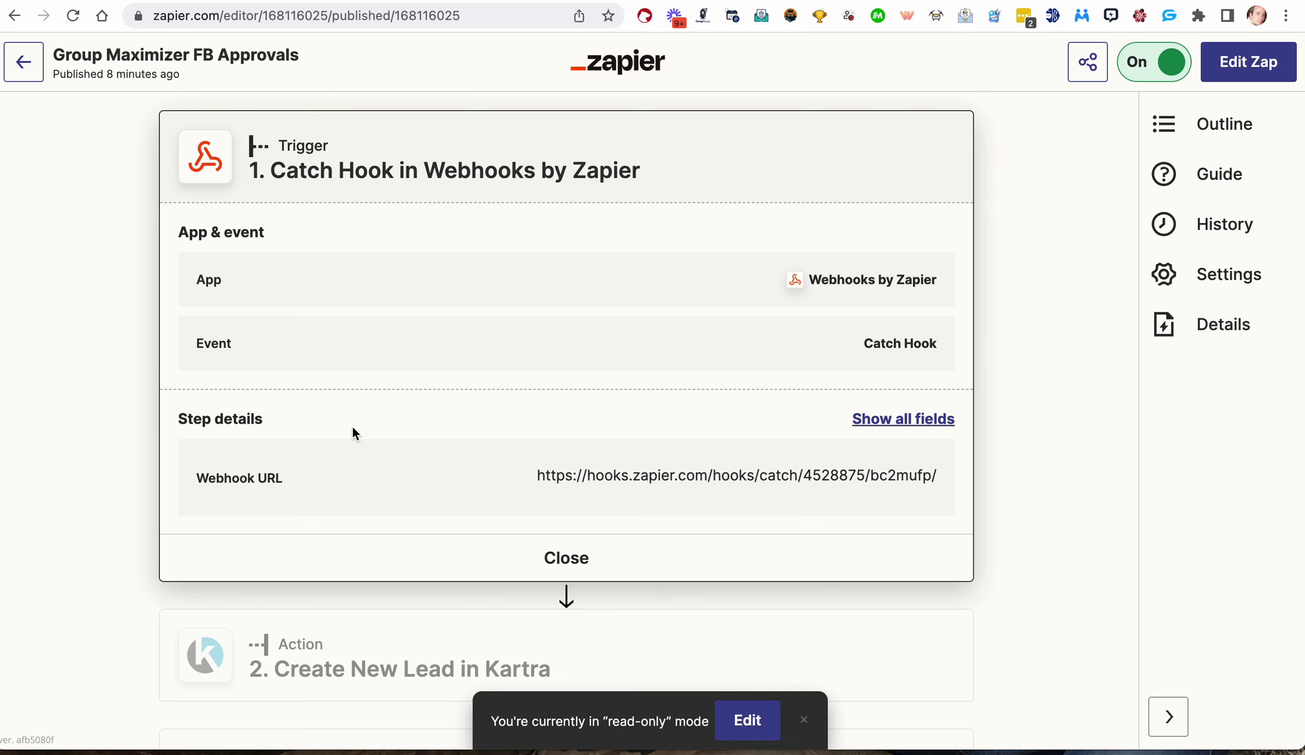
scroll(476, 459, down, 2)
scroll(475, 459, up, 2)
scroll(475, 460, down, 3)
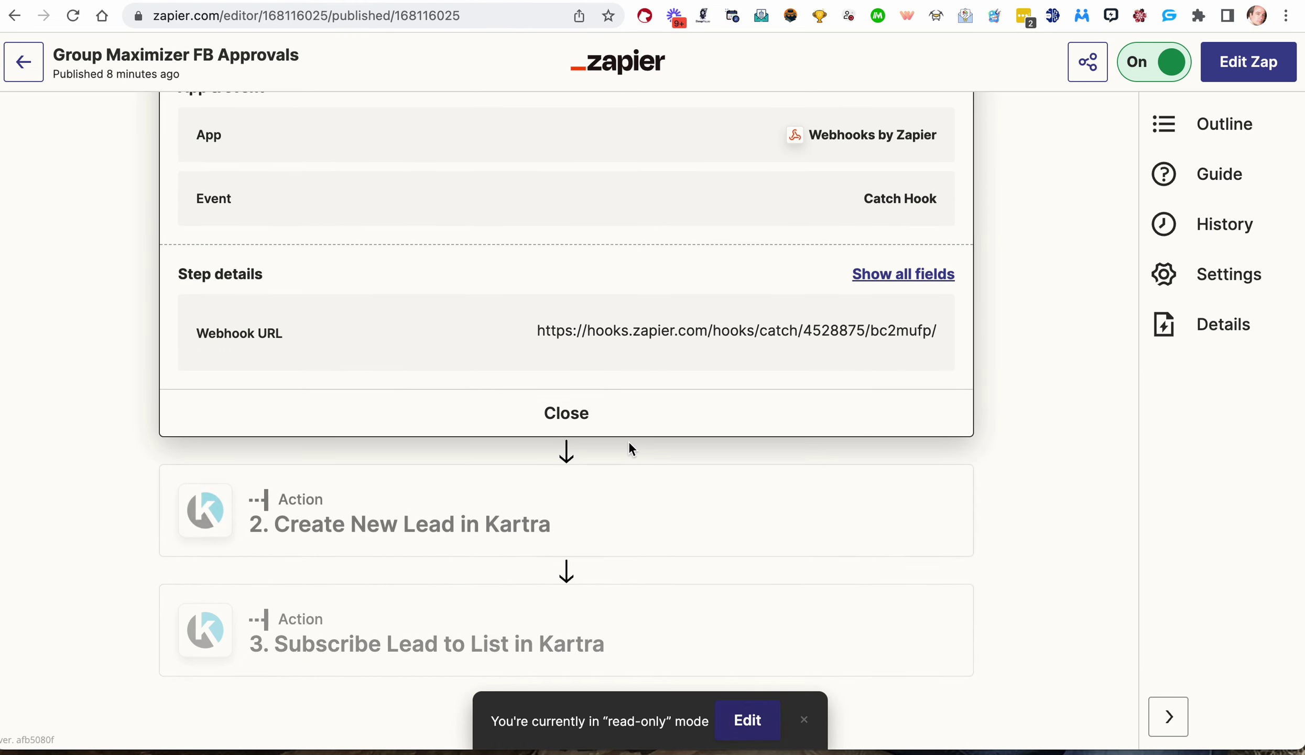
scroll(576, 423, up, 3)
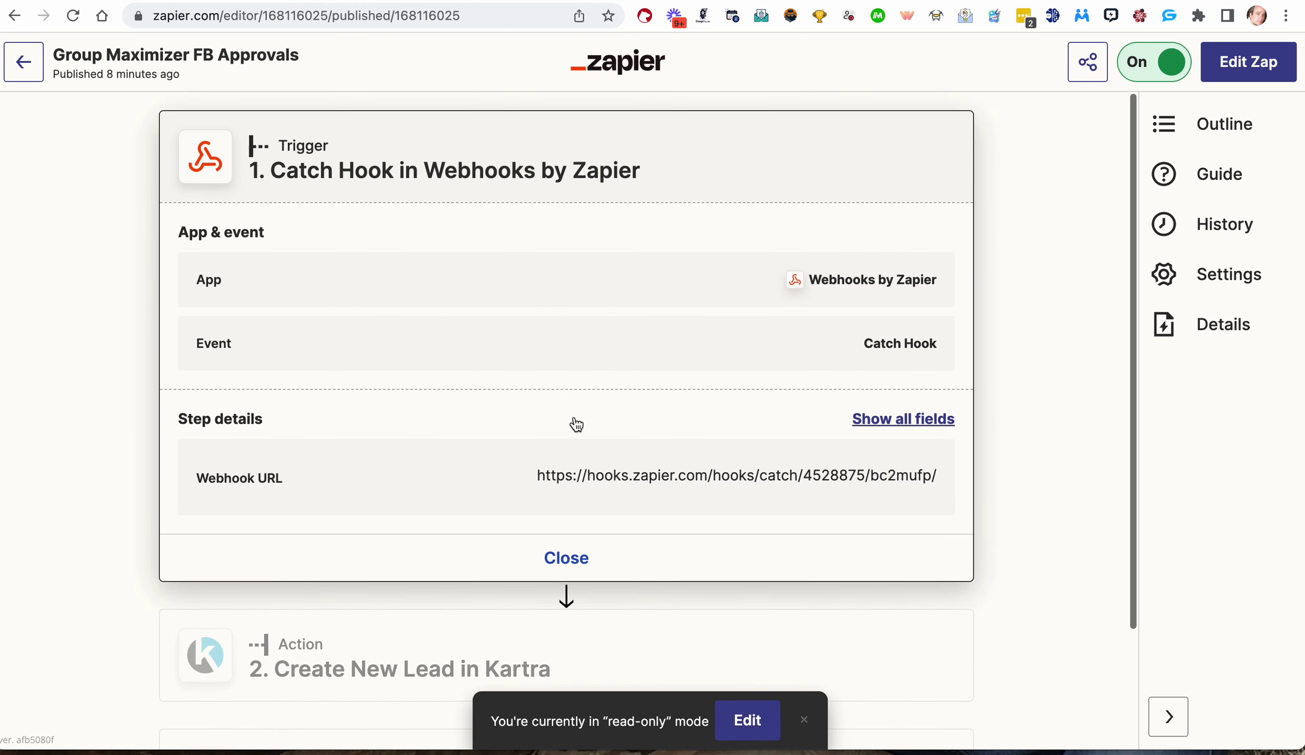
click(23, 62)
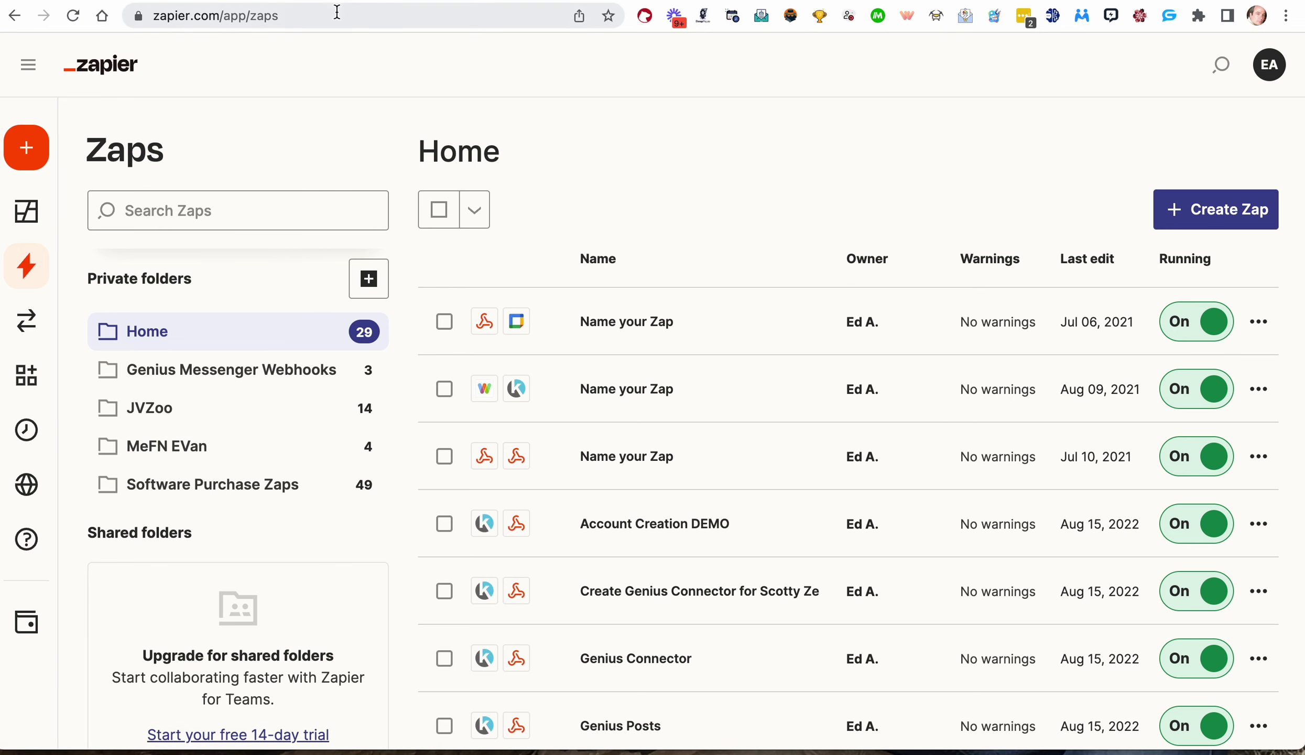
- Go back to the Group Maximizer portal's Webhook Settings page in the other browser tab
click(365, 2)
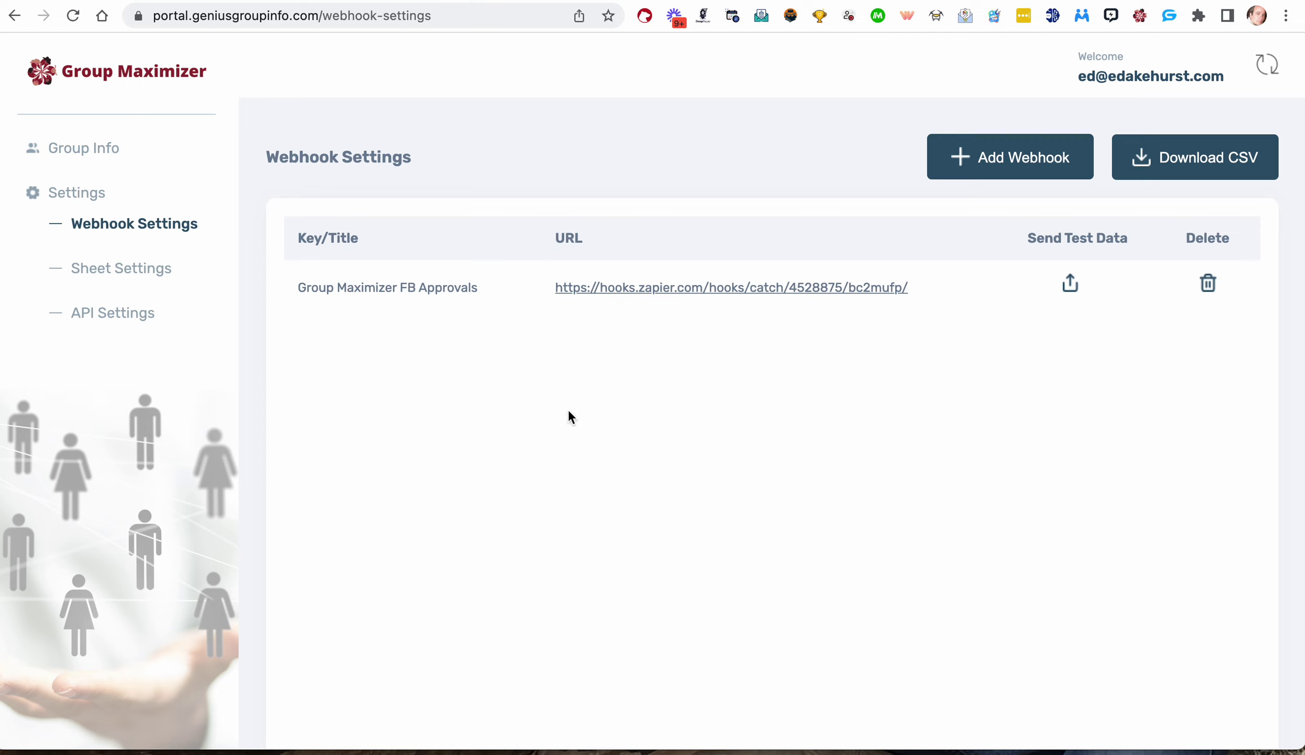